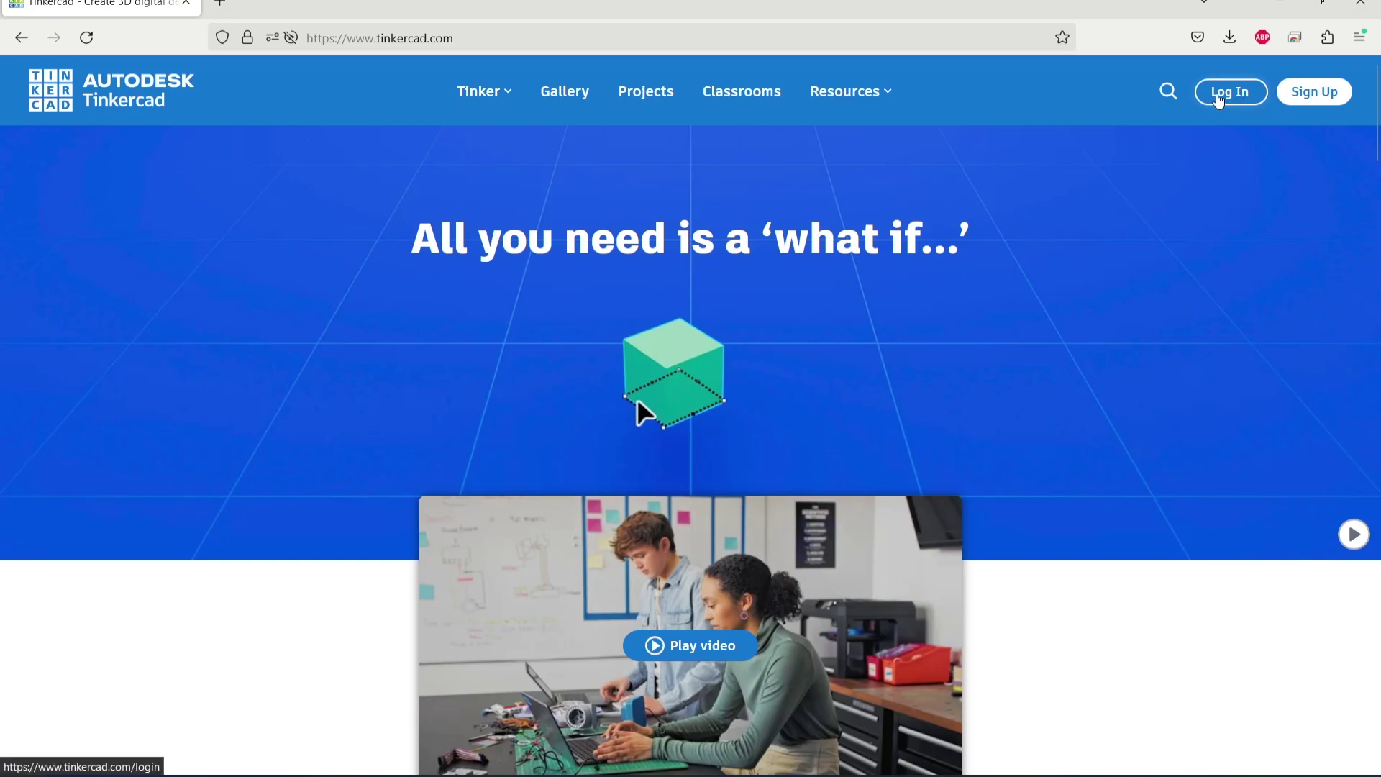
Log in with a personal account and create a new Circuits design
left_click(1218, 99)
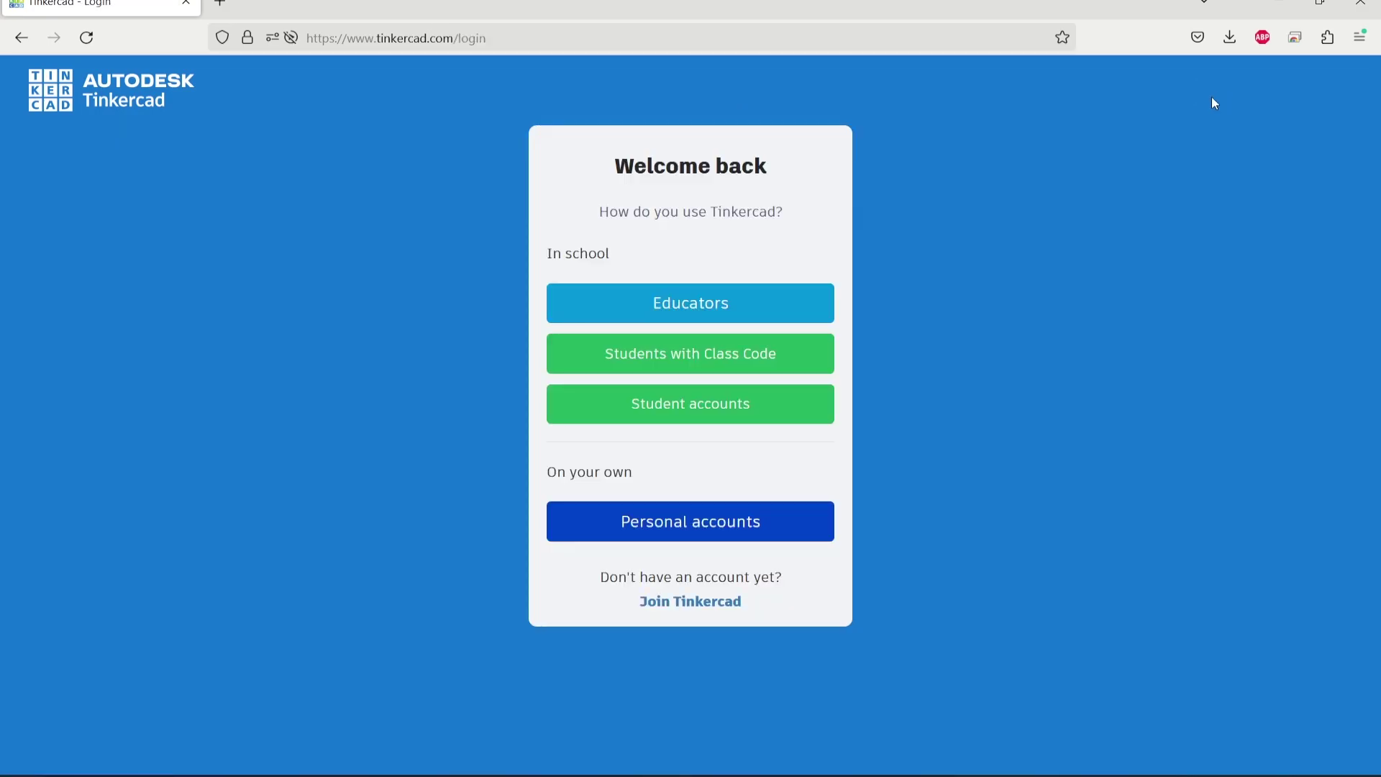
left_click(721, 526)
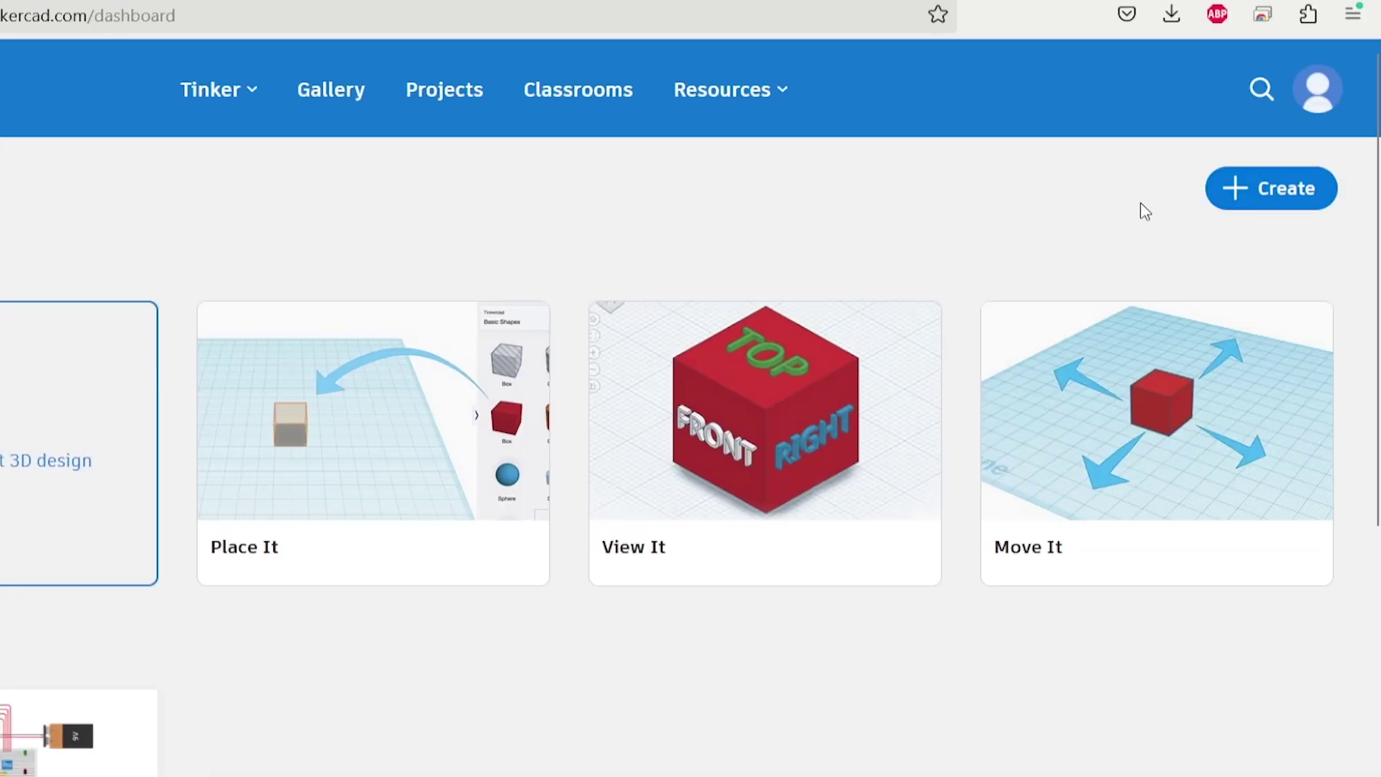
left_click(1257, 190)
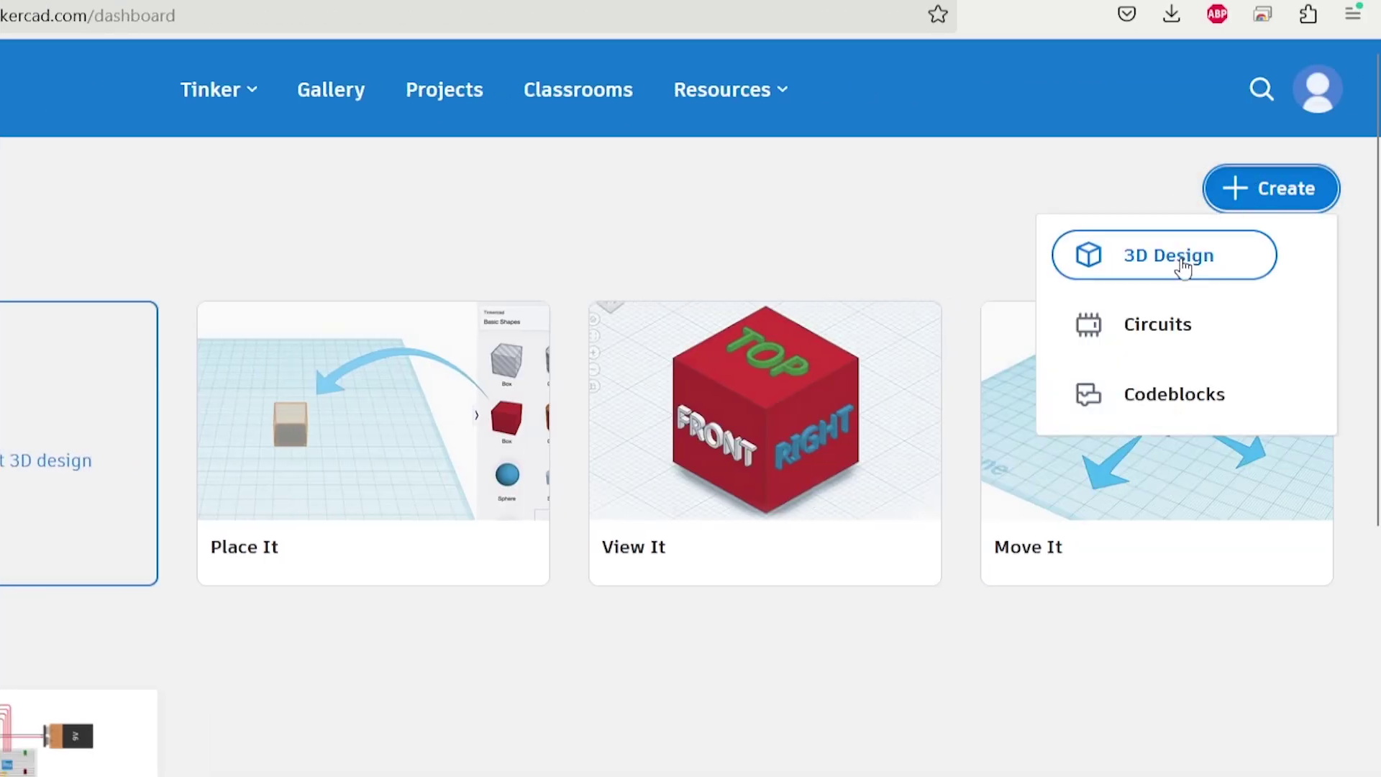
left_click(1172, 341)
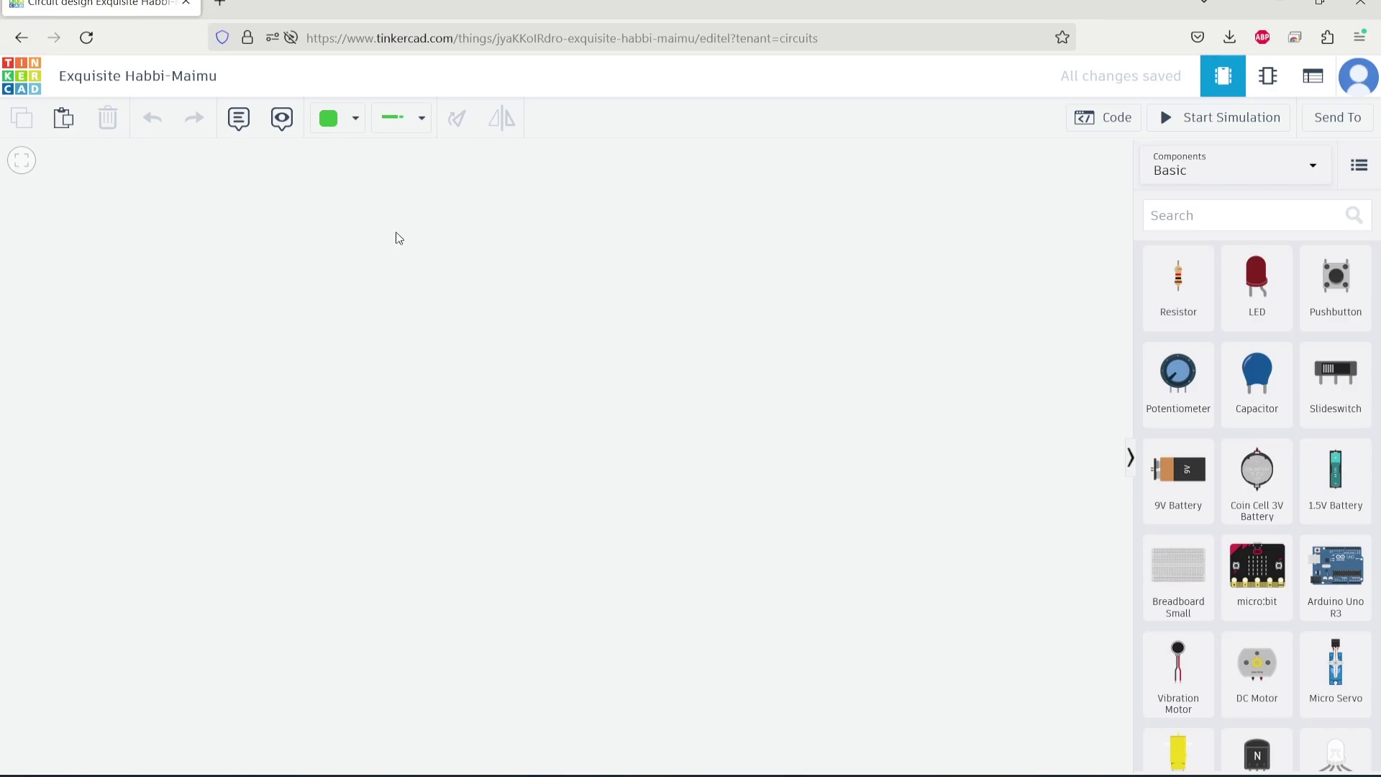
Rename the circuit design as "5 logic gates"
left_click(190, 77)
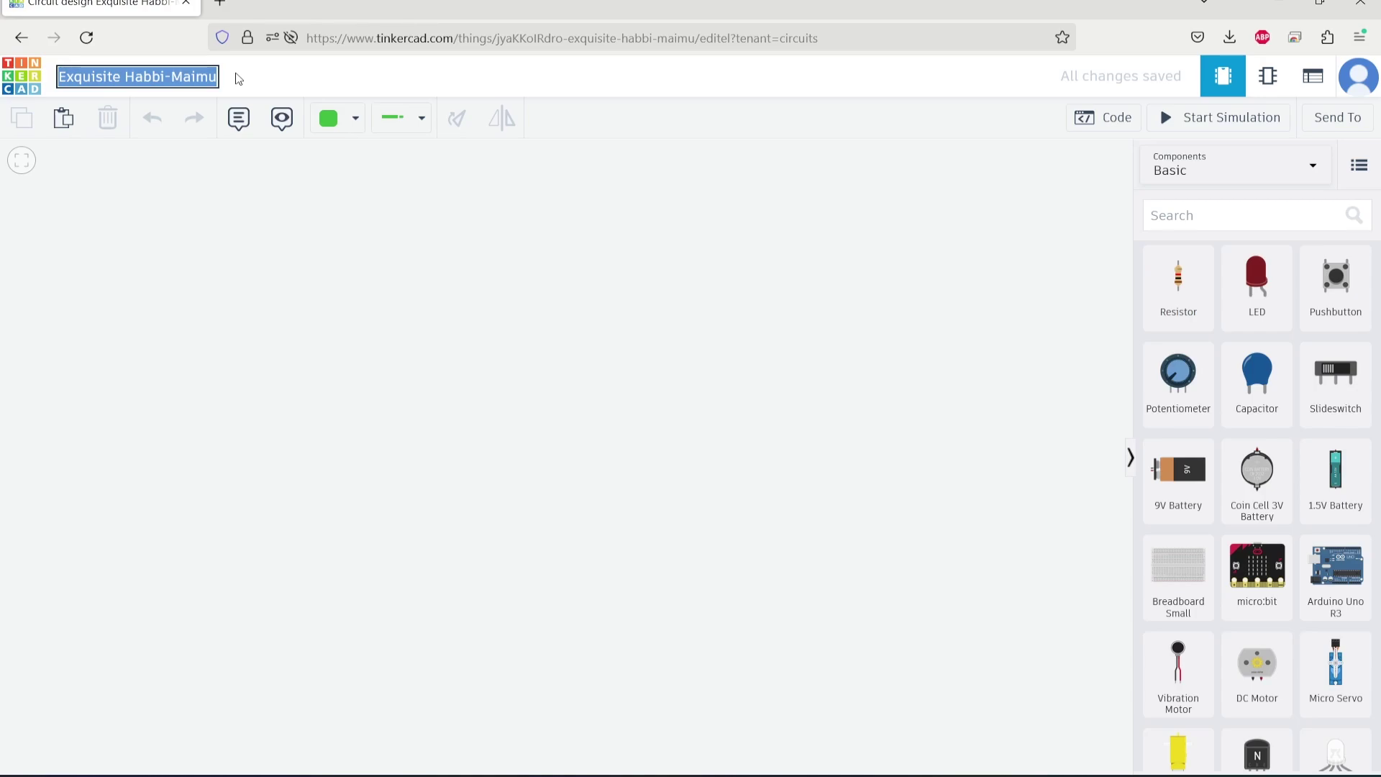
type("5")
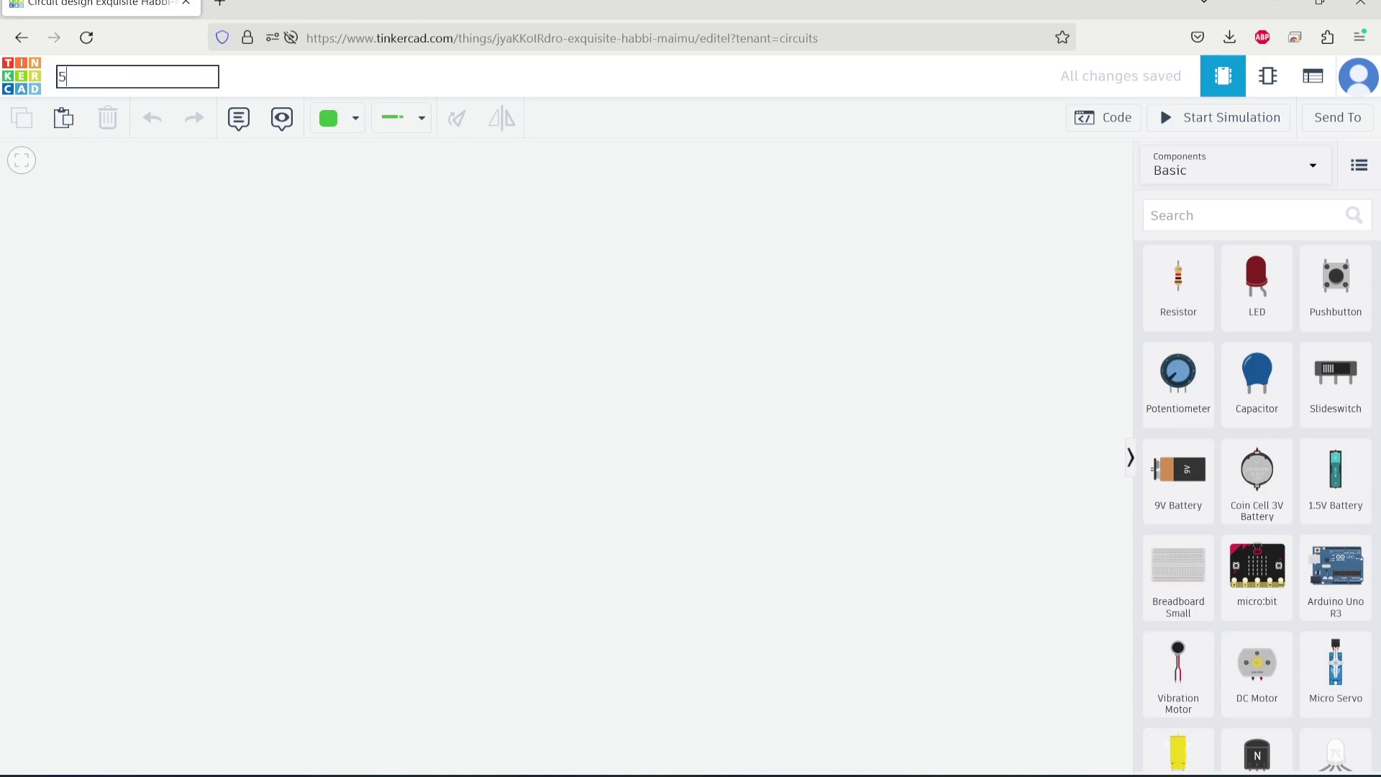
type(" logic gaties")
key("BackSpace")
key("BackSpace")
key("BackSpace")
key("BackSpace")
type("tes")
left_click(595, 300)
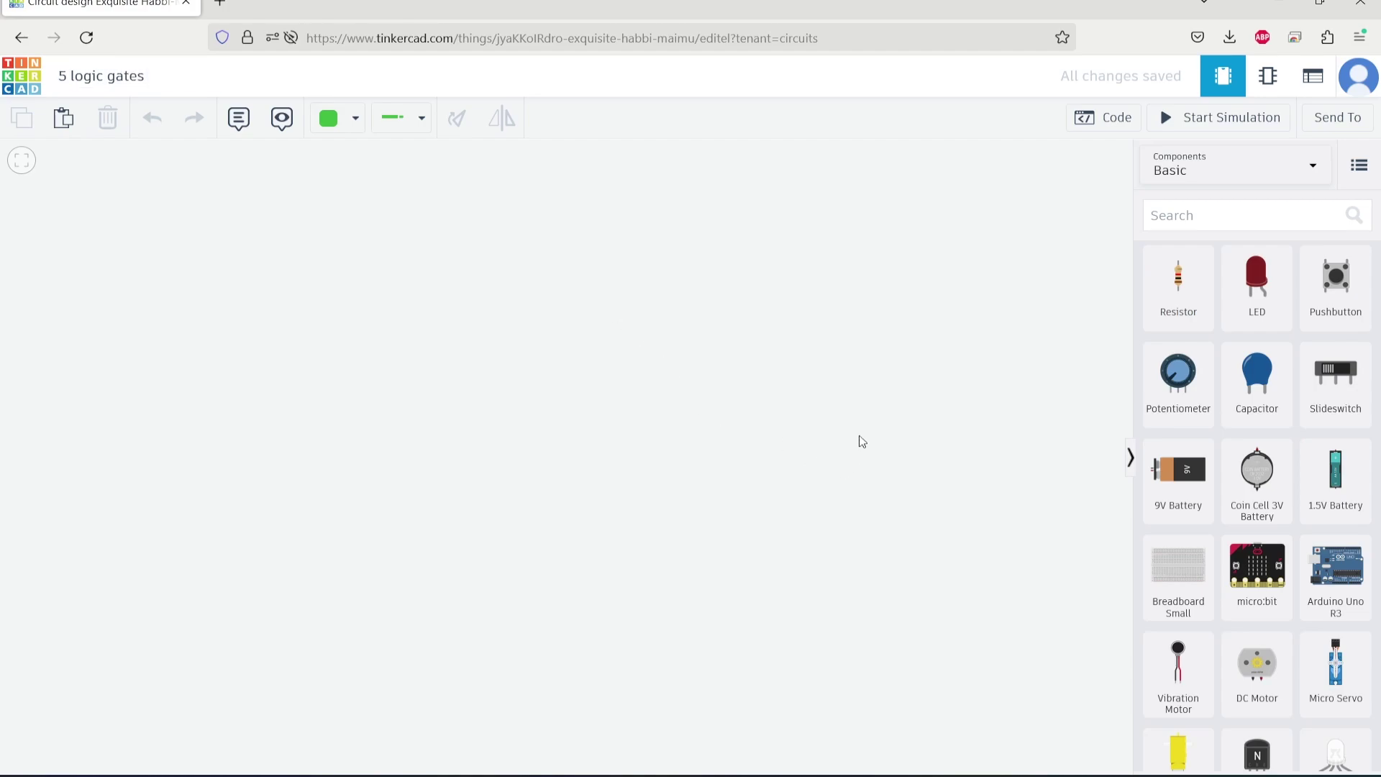
Search the components for "bread", place a small breadboard near the workspace centre and name it "main"
left_click(1173, 219)
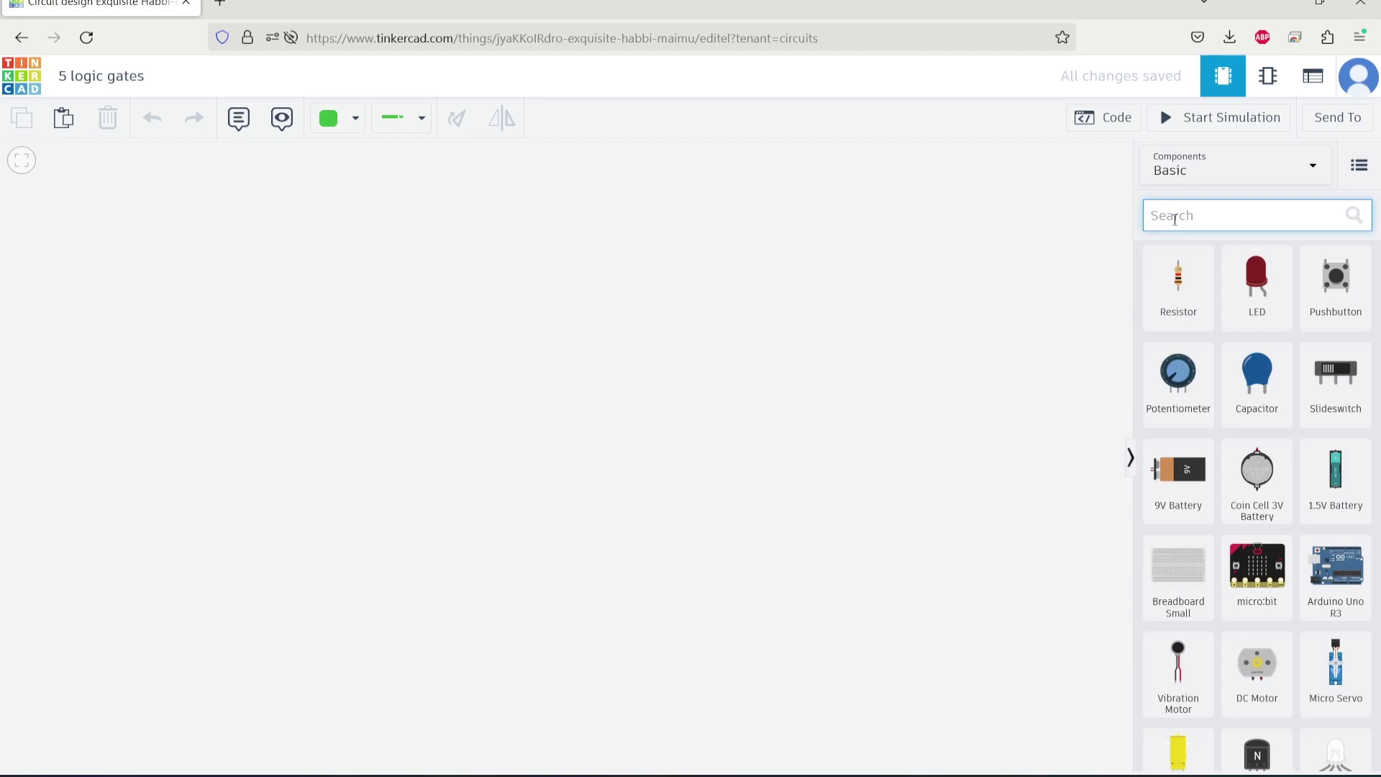
type("bread")
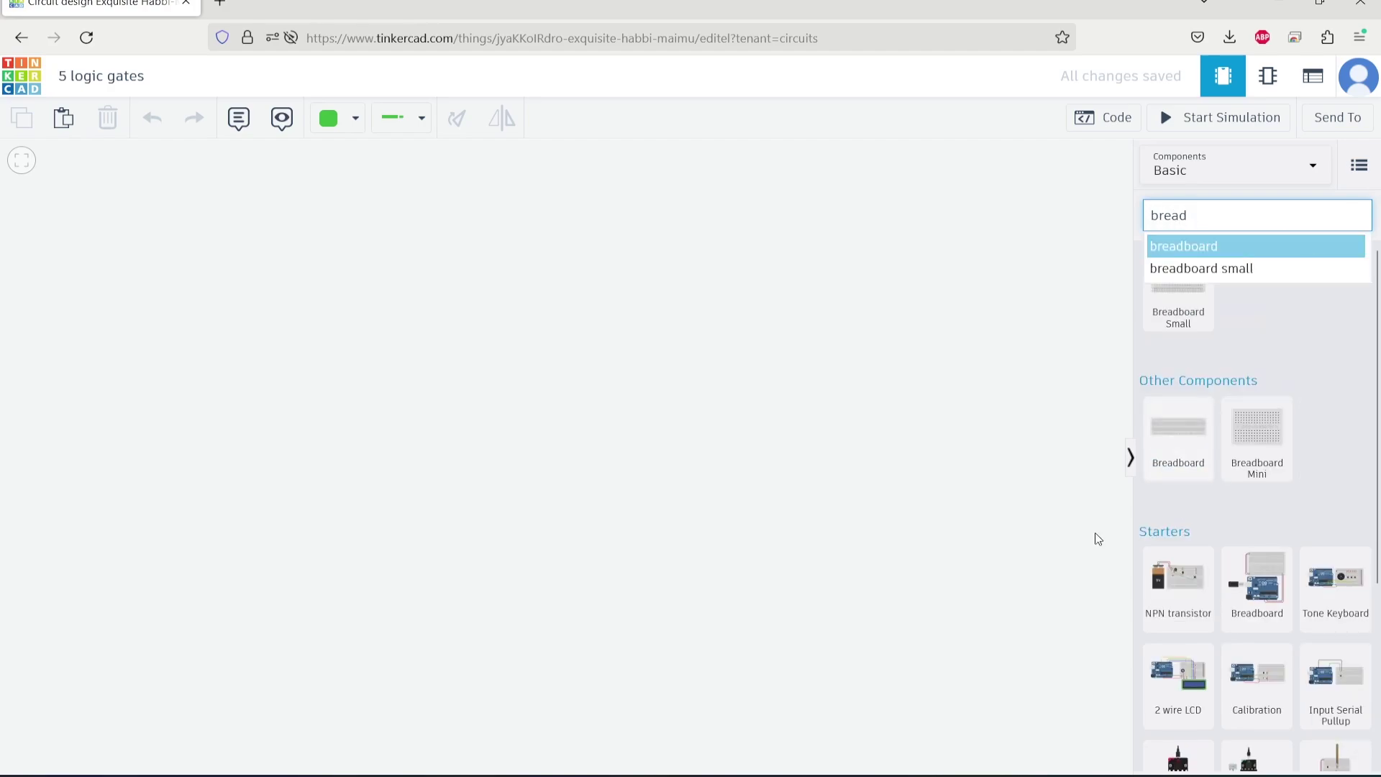
left_click_drag(1267, 429, 1122, 445)
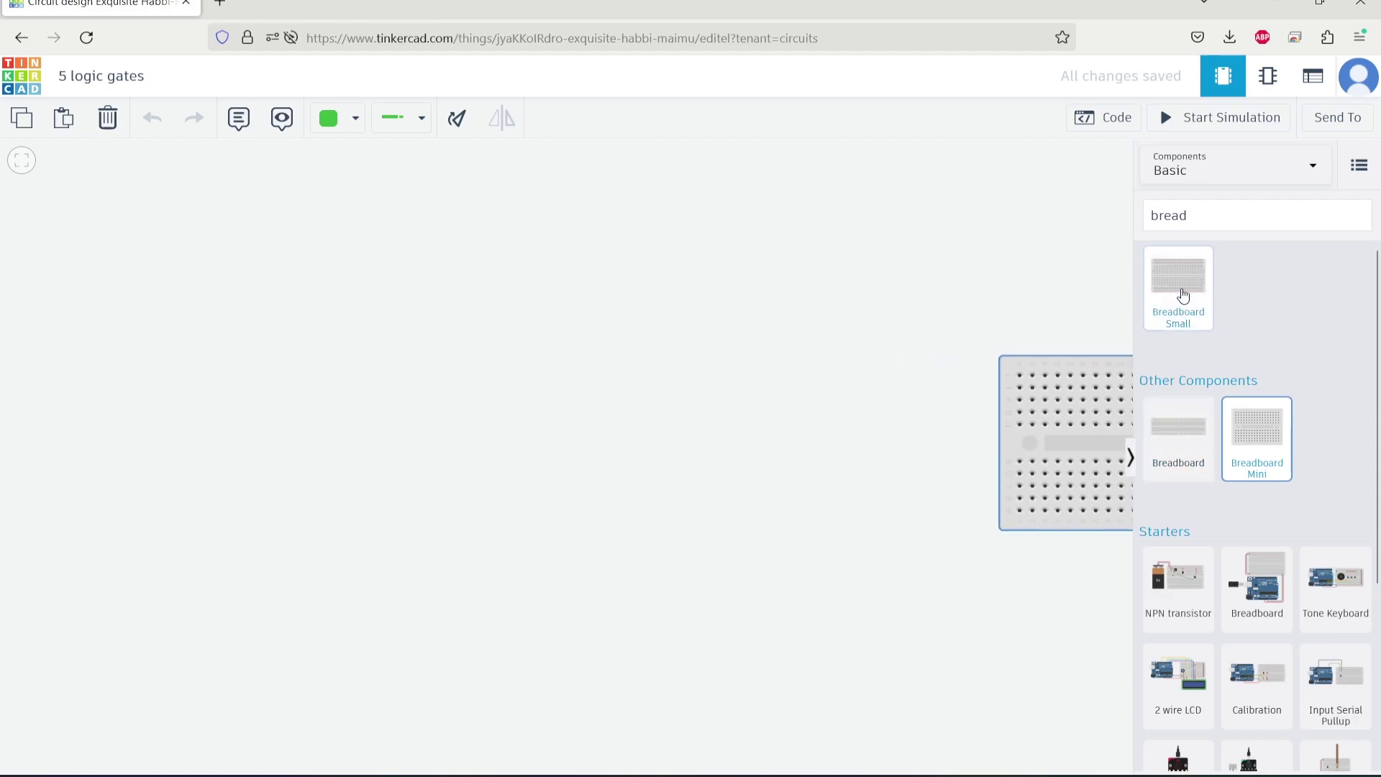
left_click_drag(1180, 299, 500, 382)
type("main")
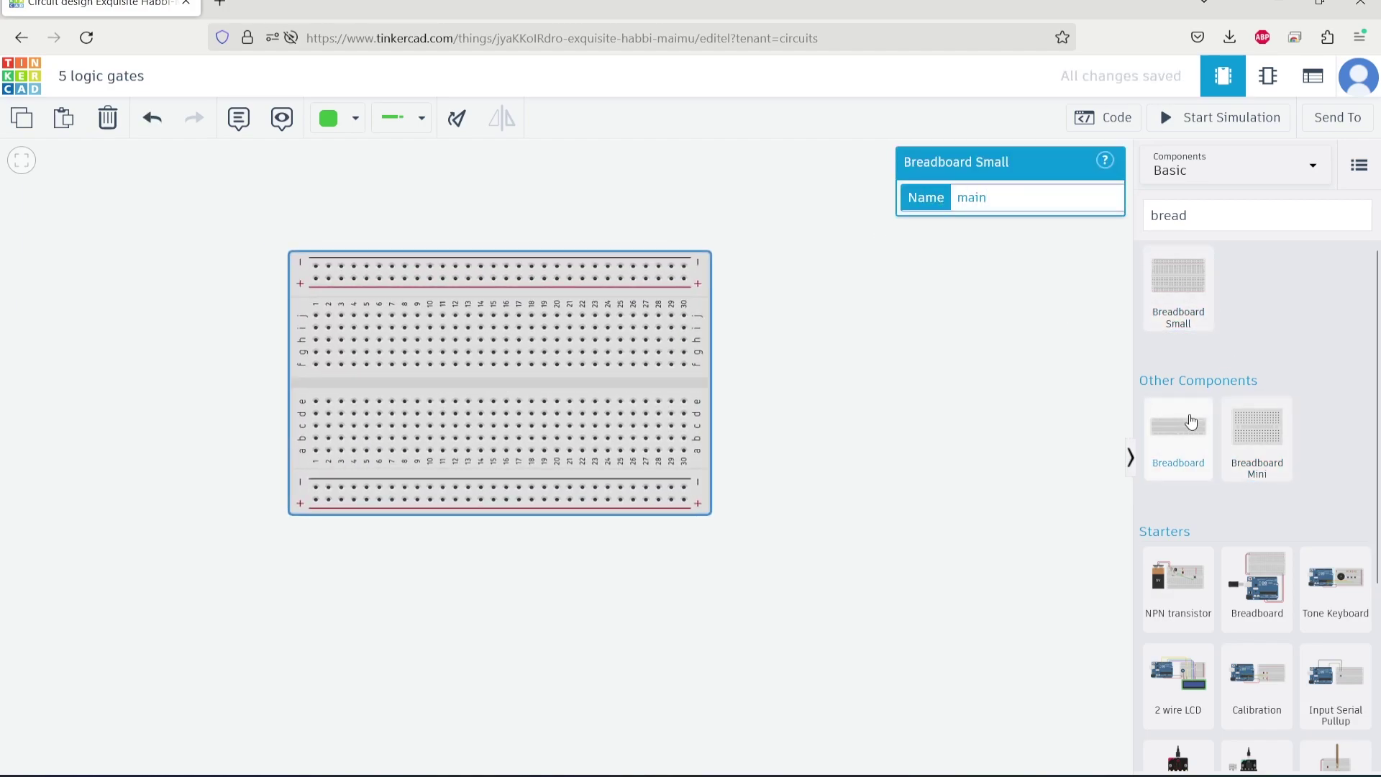
left_click(680, 642)
Place four mini breadboards: three in a row below the main breadboard and one beside it
left_click_drag(1256, 439, 232, 635)
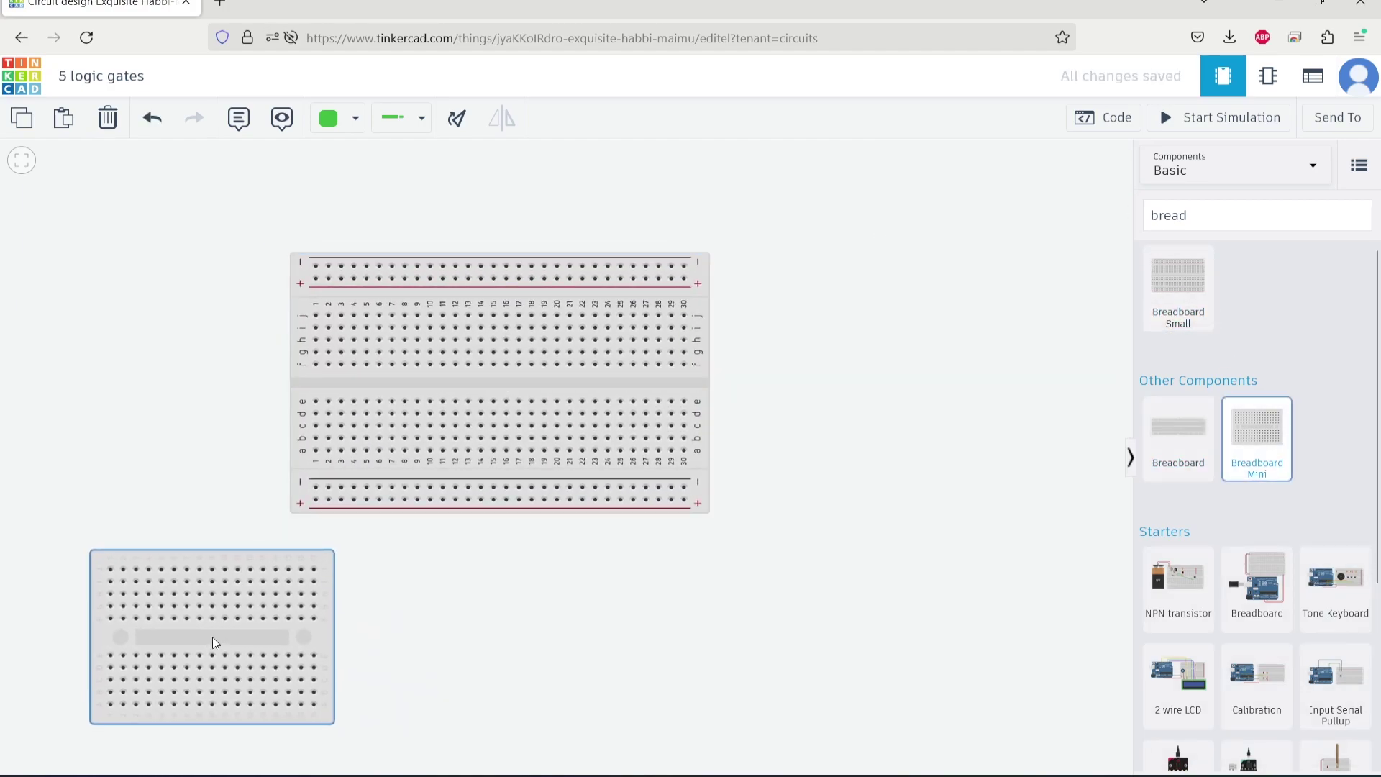
left_click_drag(1256, 438, 533, 629)
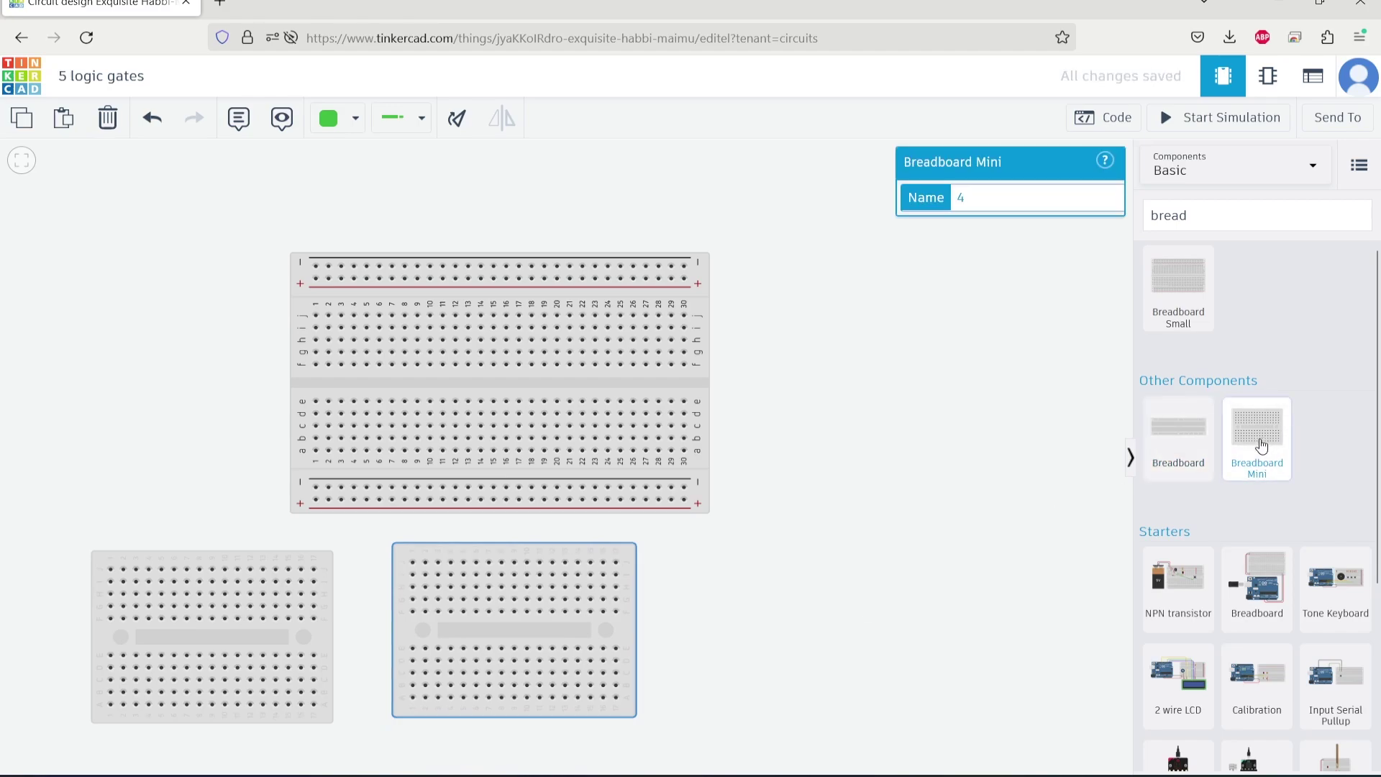
left_click_drag(1256, 439, 809, 630)
left_click_drag(1268, 446, 863, 392)
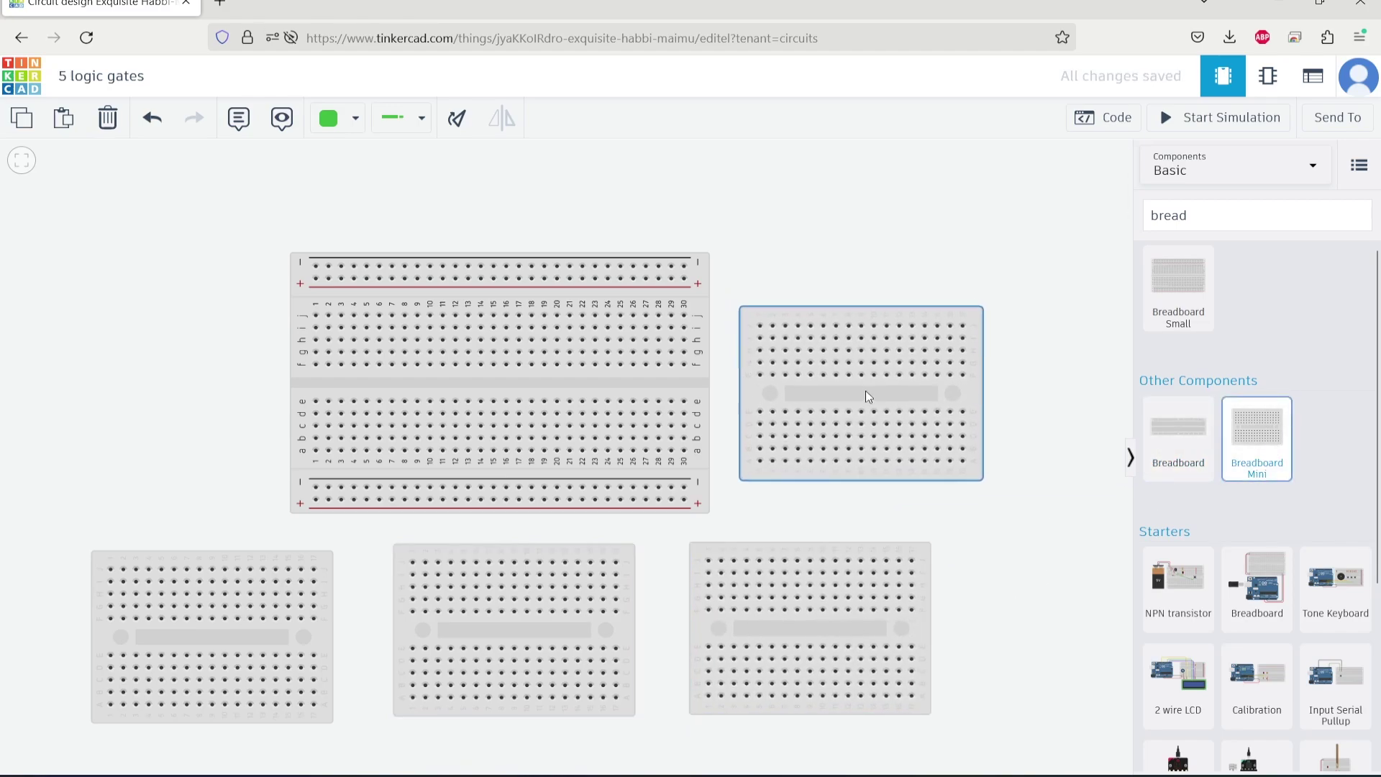
Name the mini breadboard beside the main breadboard "switch"
double_click(960, 197)
type("switchh")
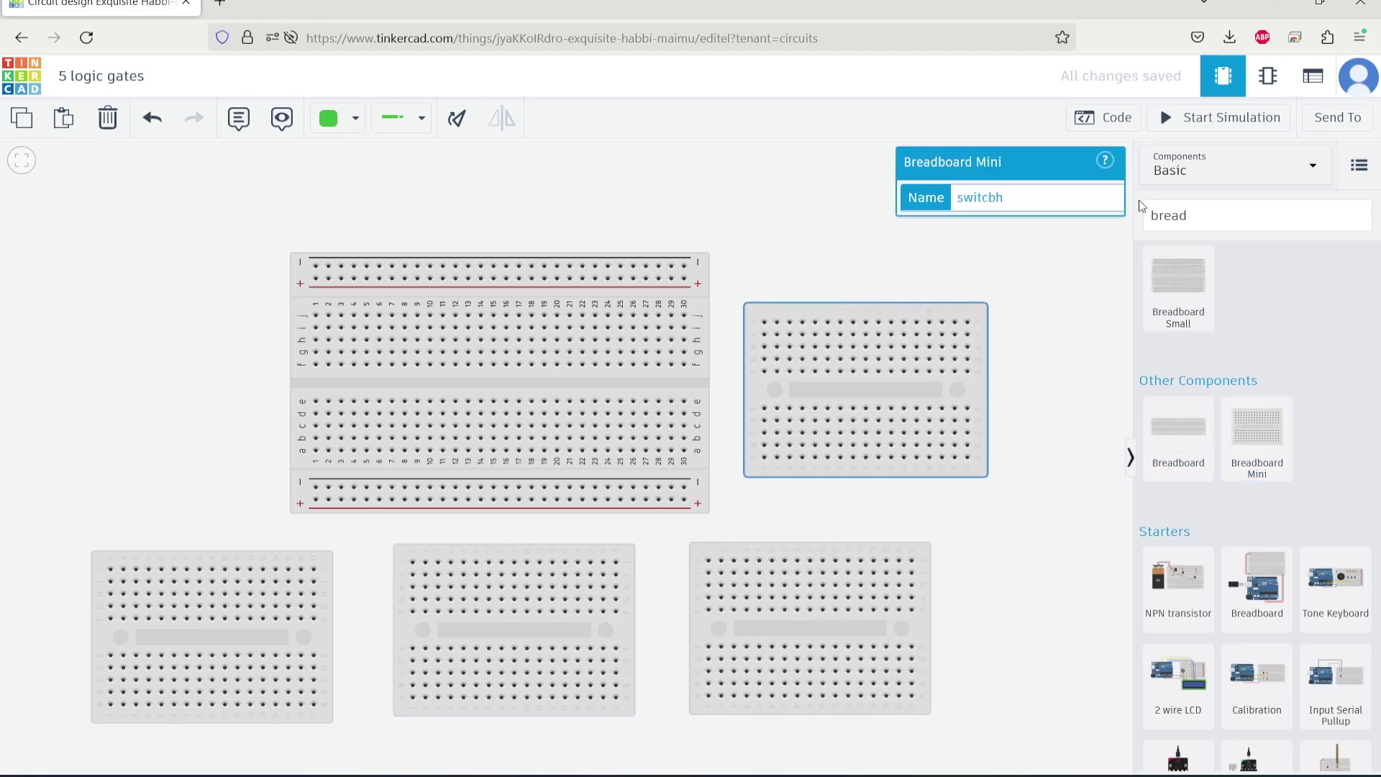
key("BackSpace")
type("b")
Search the components for "led" and place two red LEDs on the lower half of the first mini breadboard in the row
left_click(1231, 212)
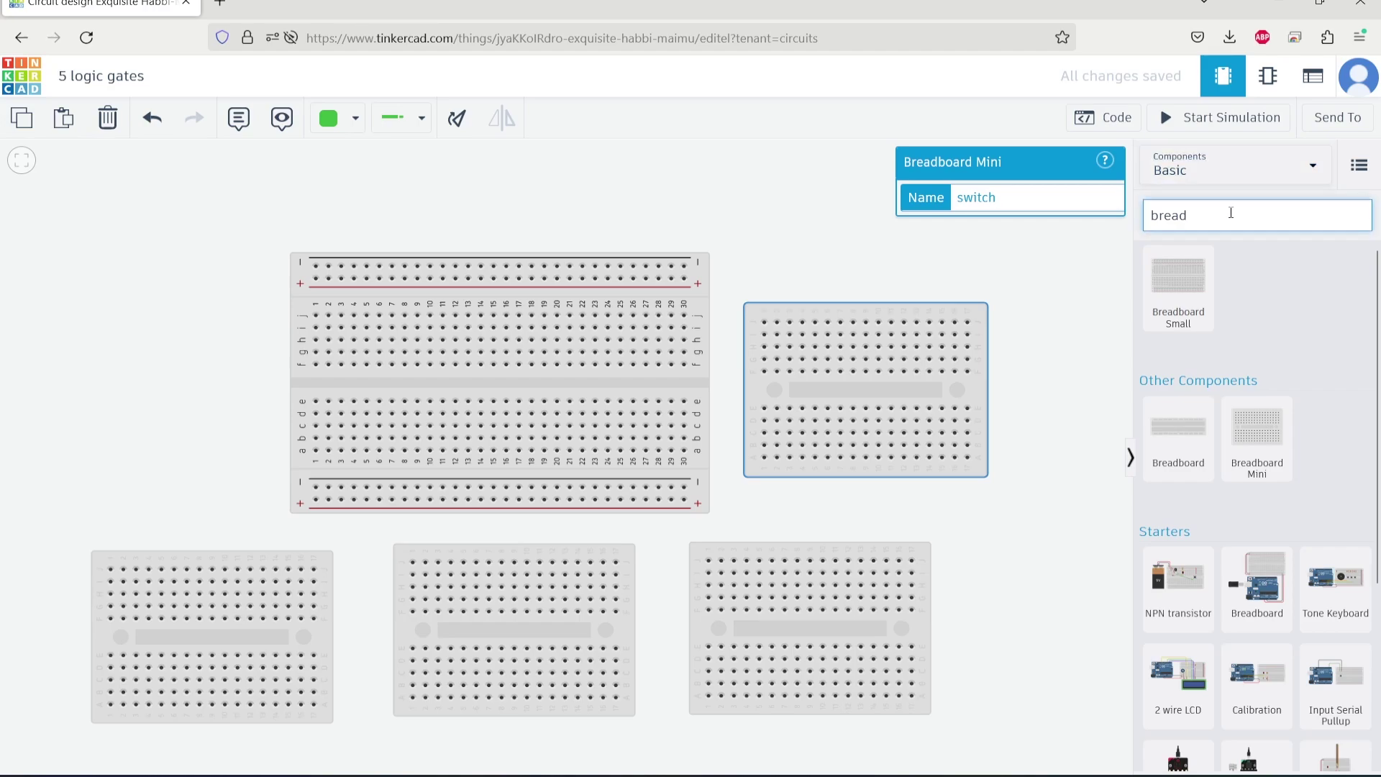
double_click(1285, 225)
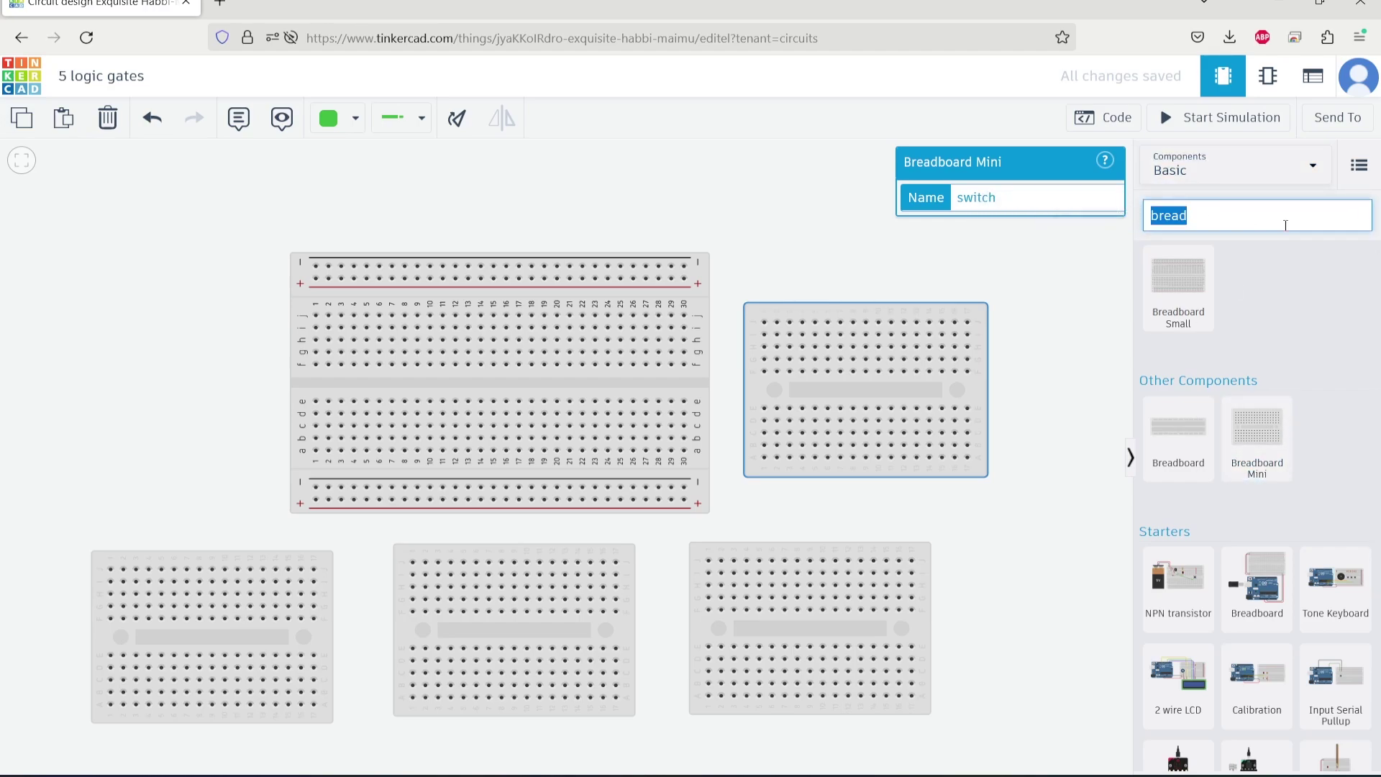
type("led")
left_click(1183, 284)
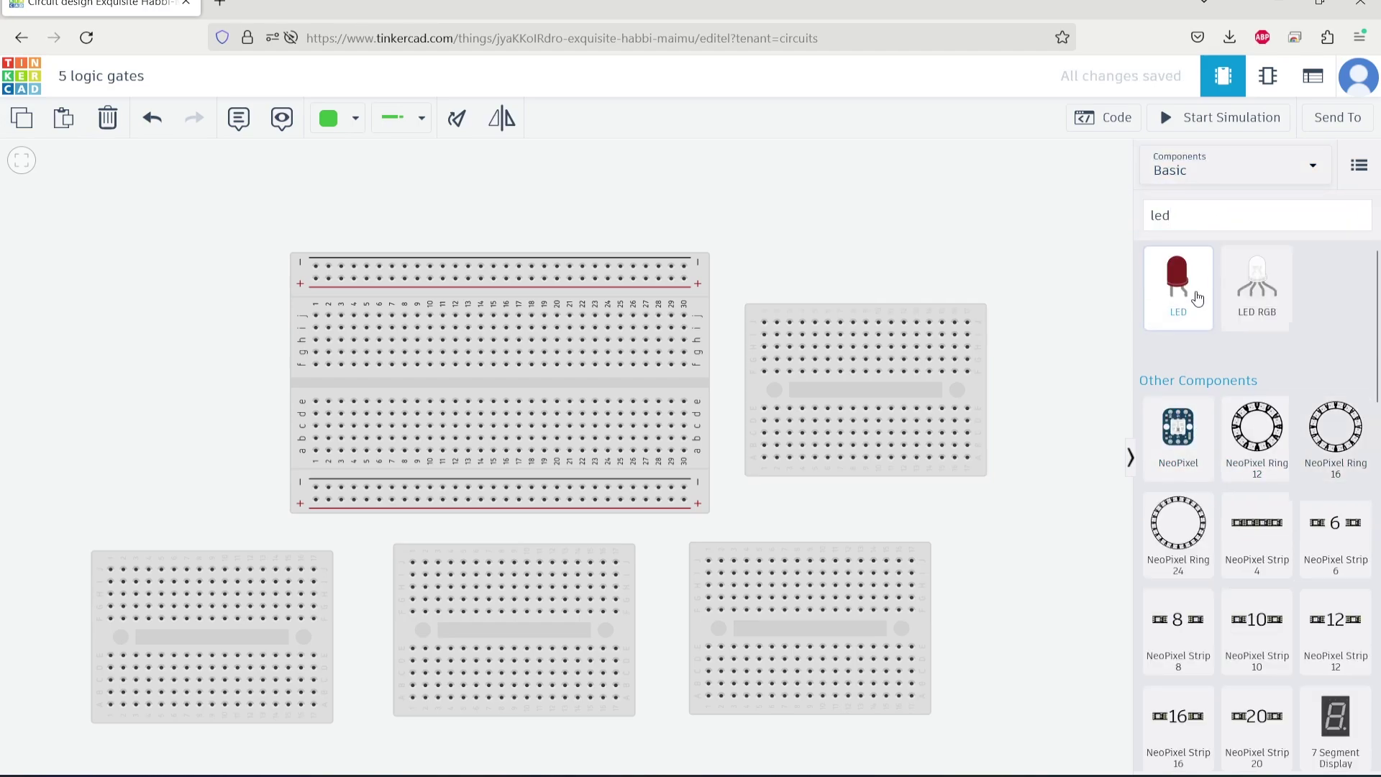
left_click_drag(1183, 284, 129, 681)
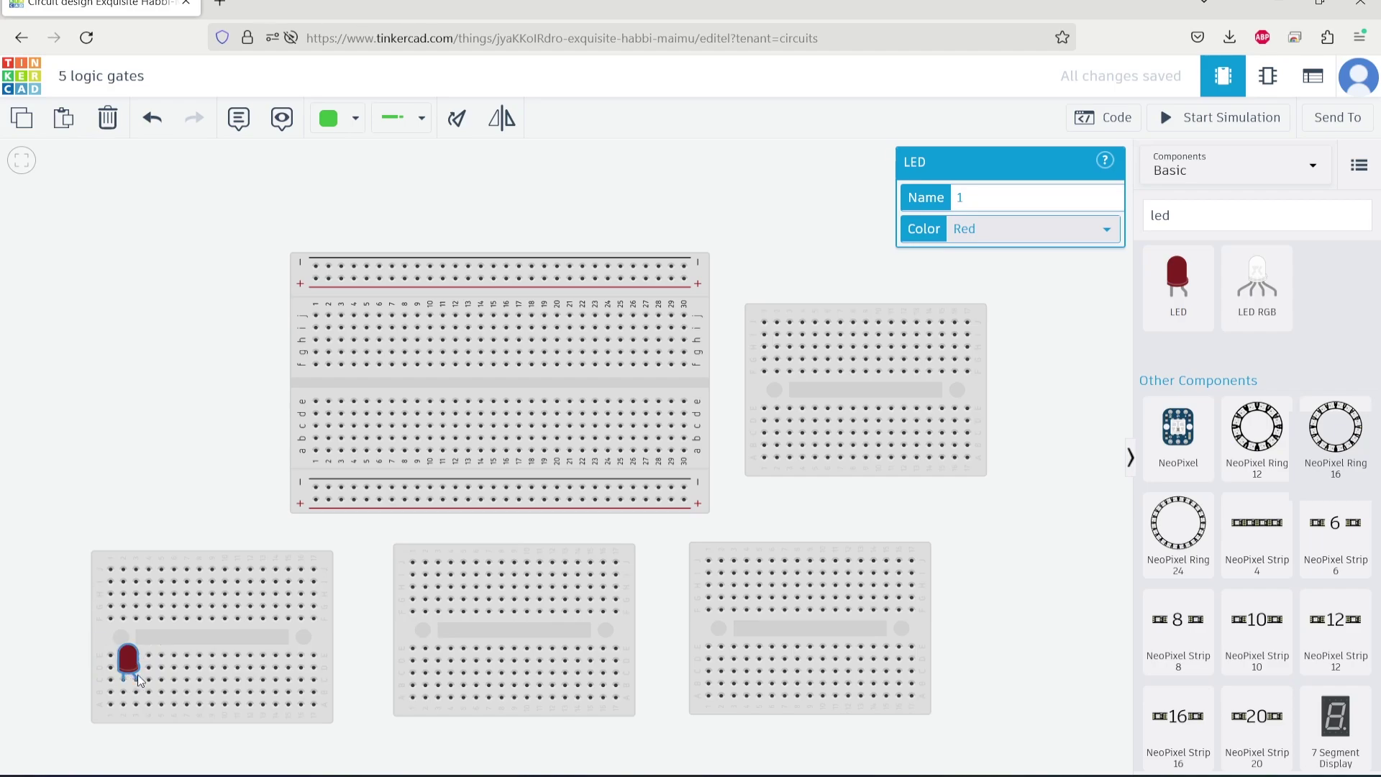
left_click(1177, 284)
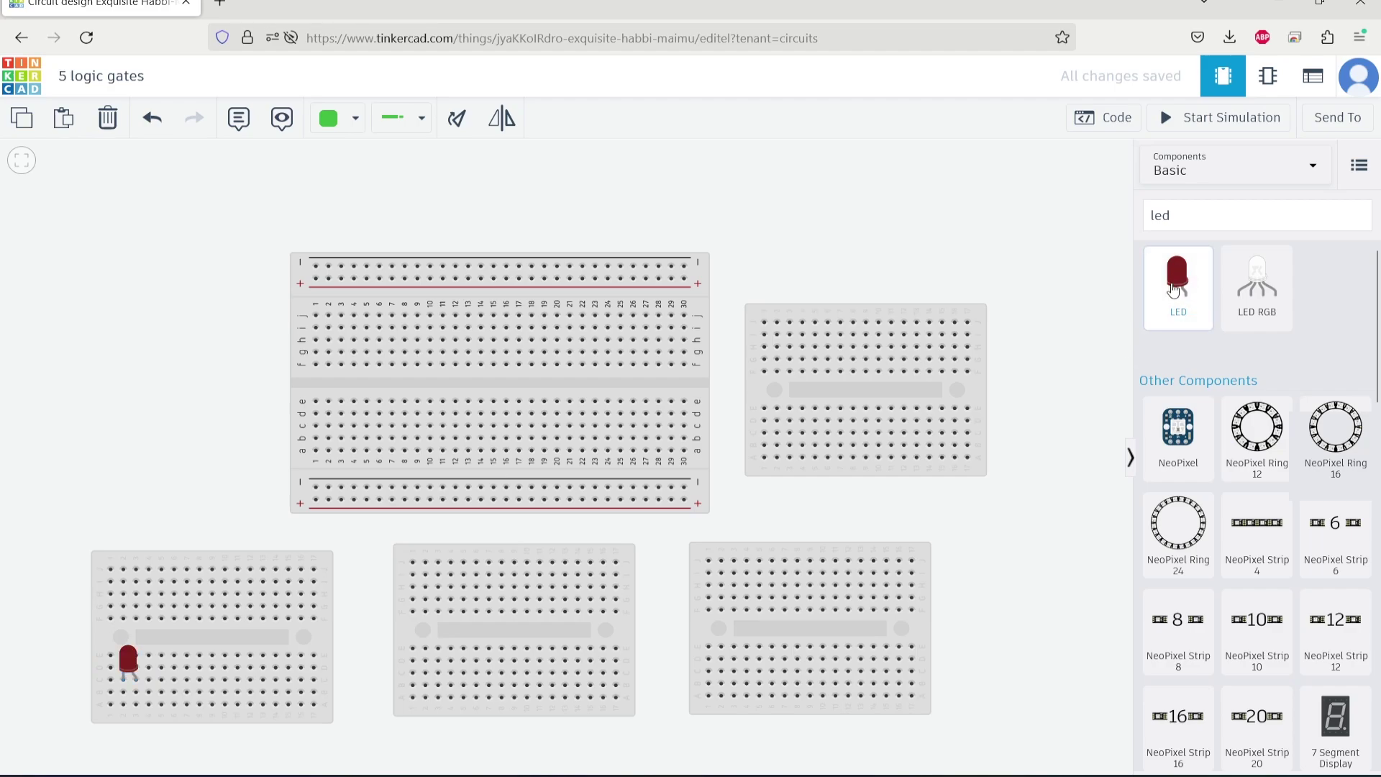
left_click(183, 692)
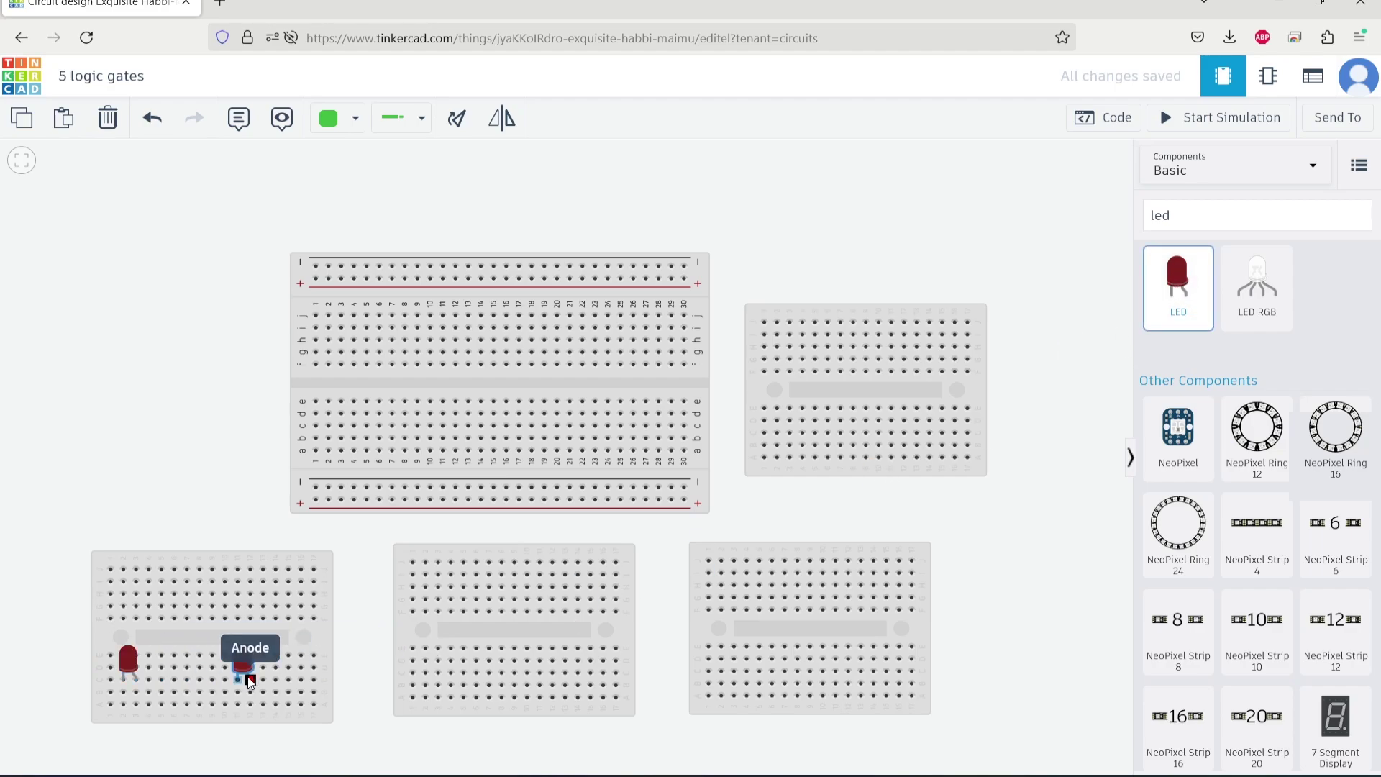
left_click(247, 681)
Place two more LEDs on the middle mini breadboard of the row and one on the third mini breadboard
left_click(1172, 309)
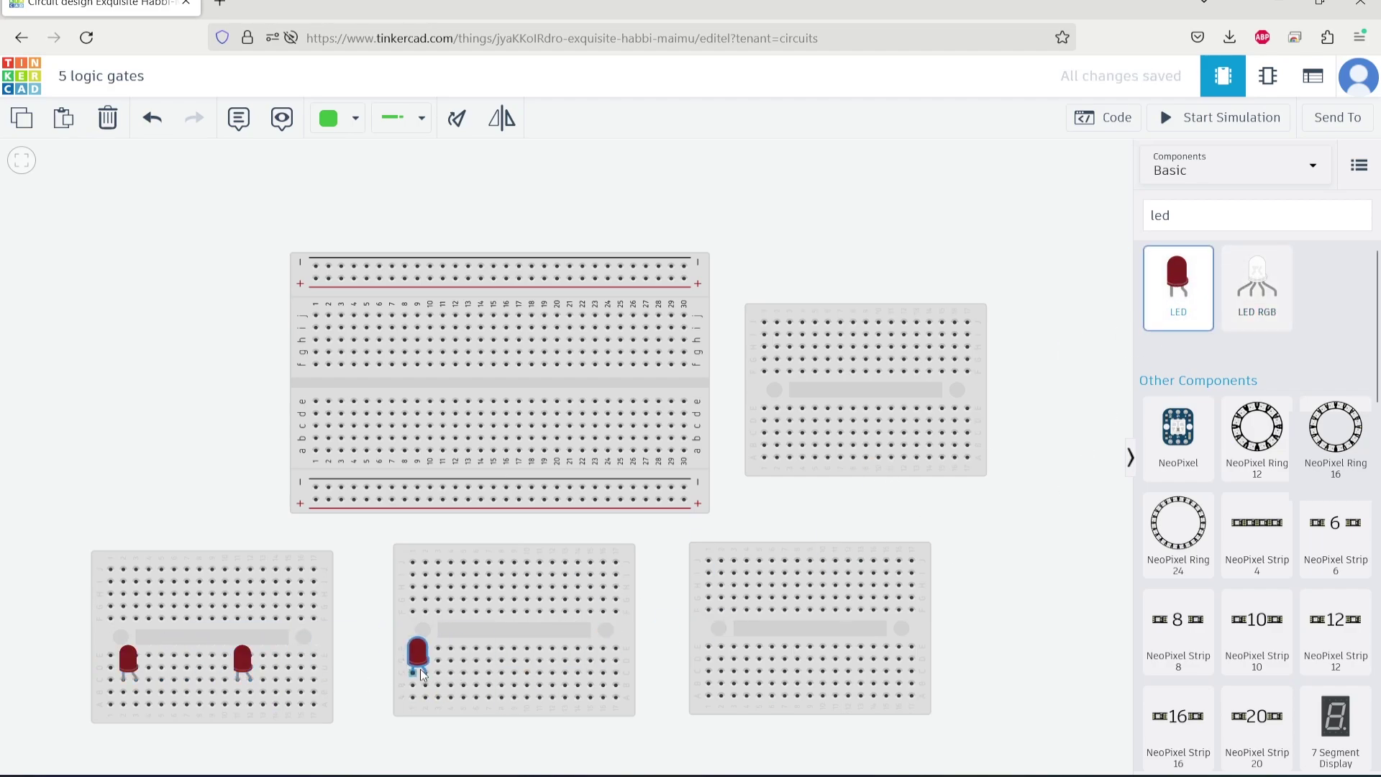
left_click(422, 678)
left_click(1177, 284)
left_click(533, 677)
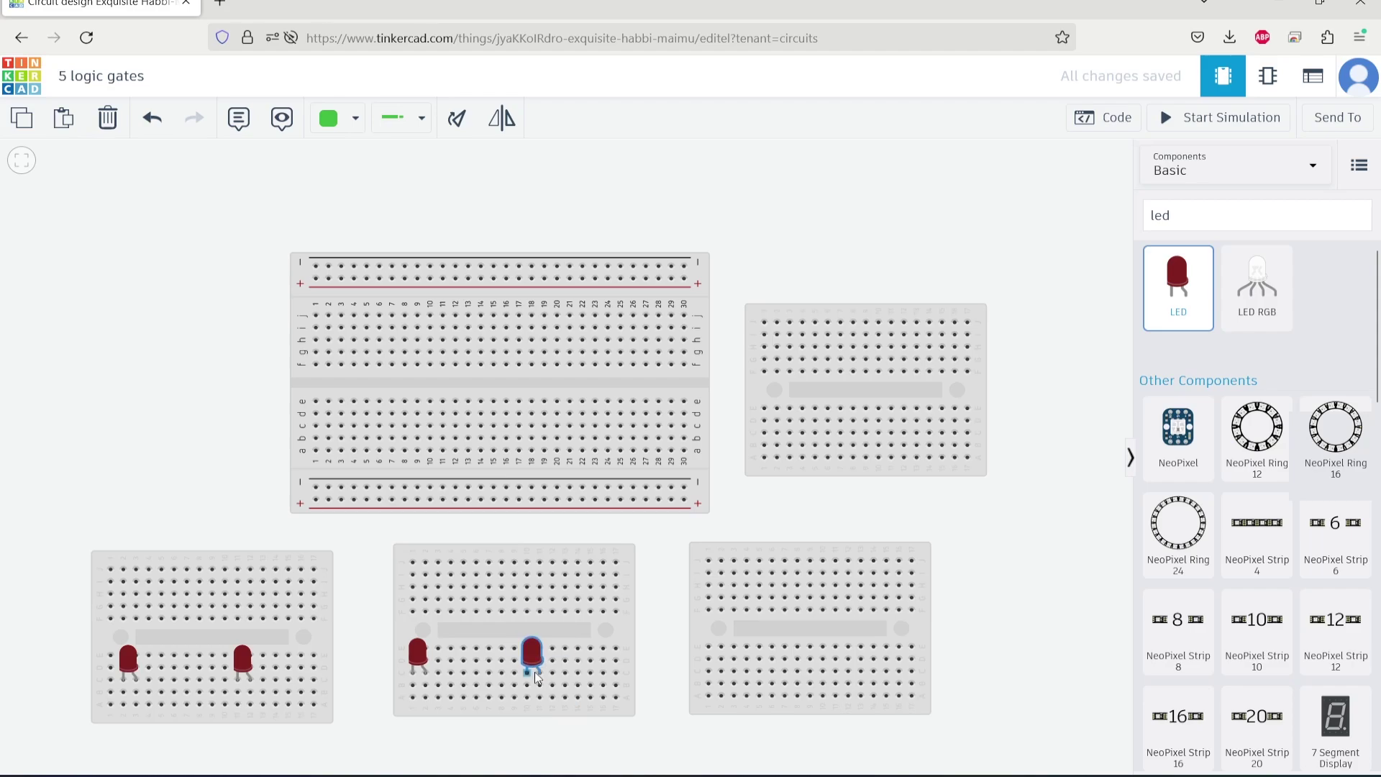
left_click(1177, 287)
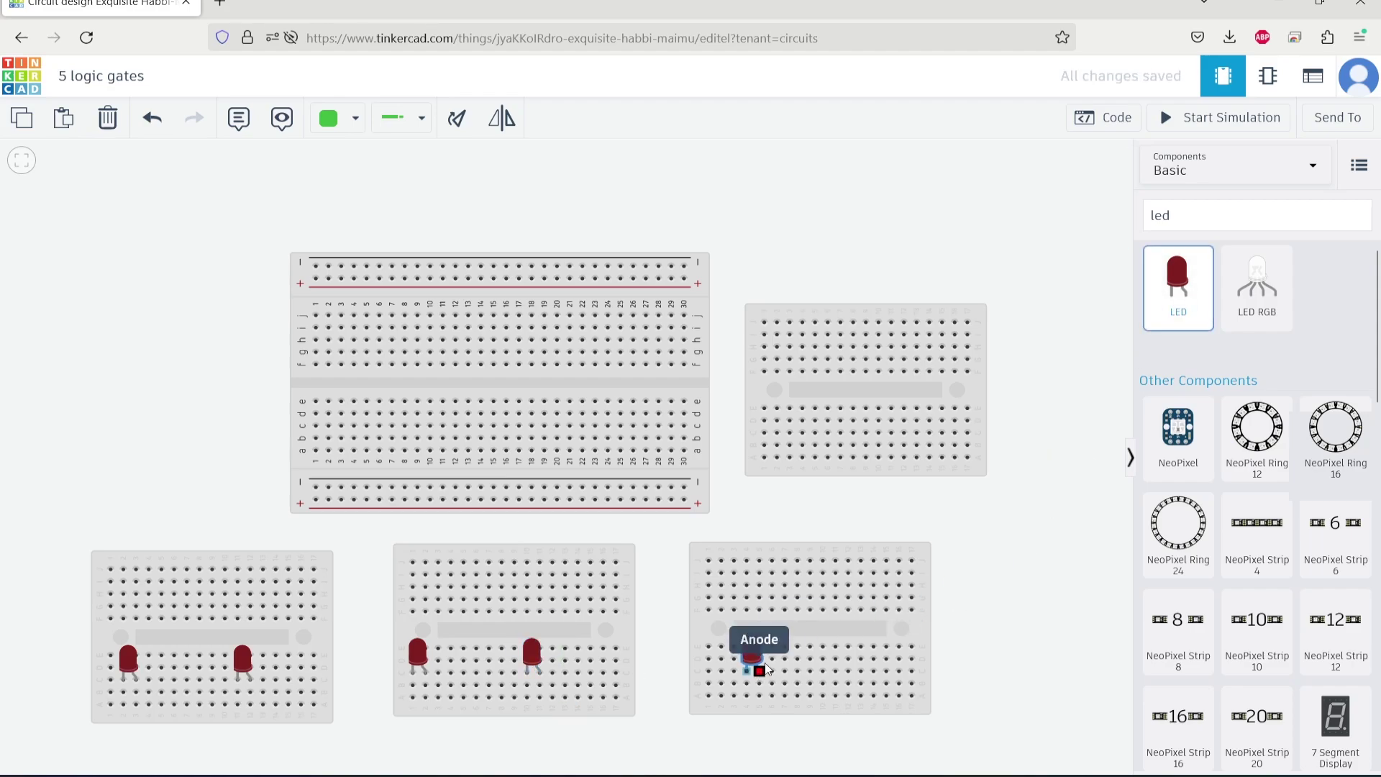
left_click(753, 674)
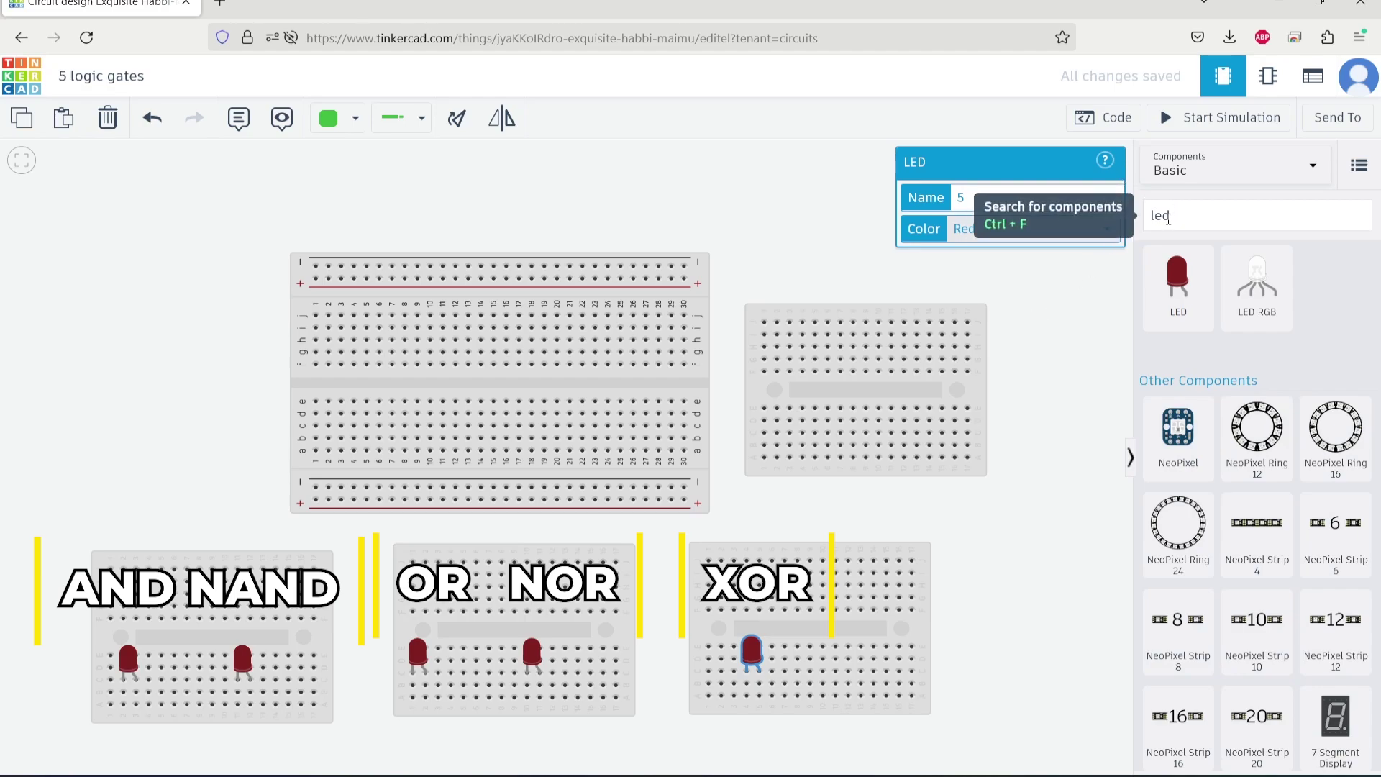
Search the components for 74HC08 and place the quad AND gate across the main breadboard's centre gap at columns 1 to 7
left_click(1179, 217)
key("BackSpace")
key("BackSpace")
key("BackSpace")
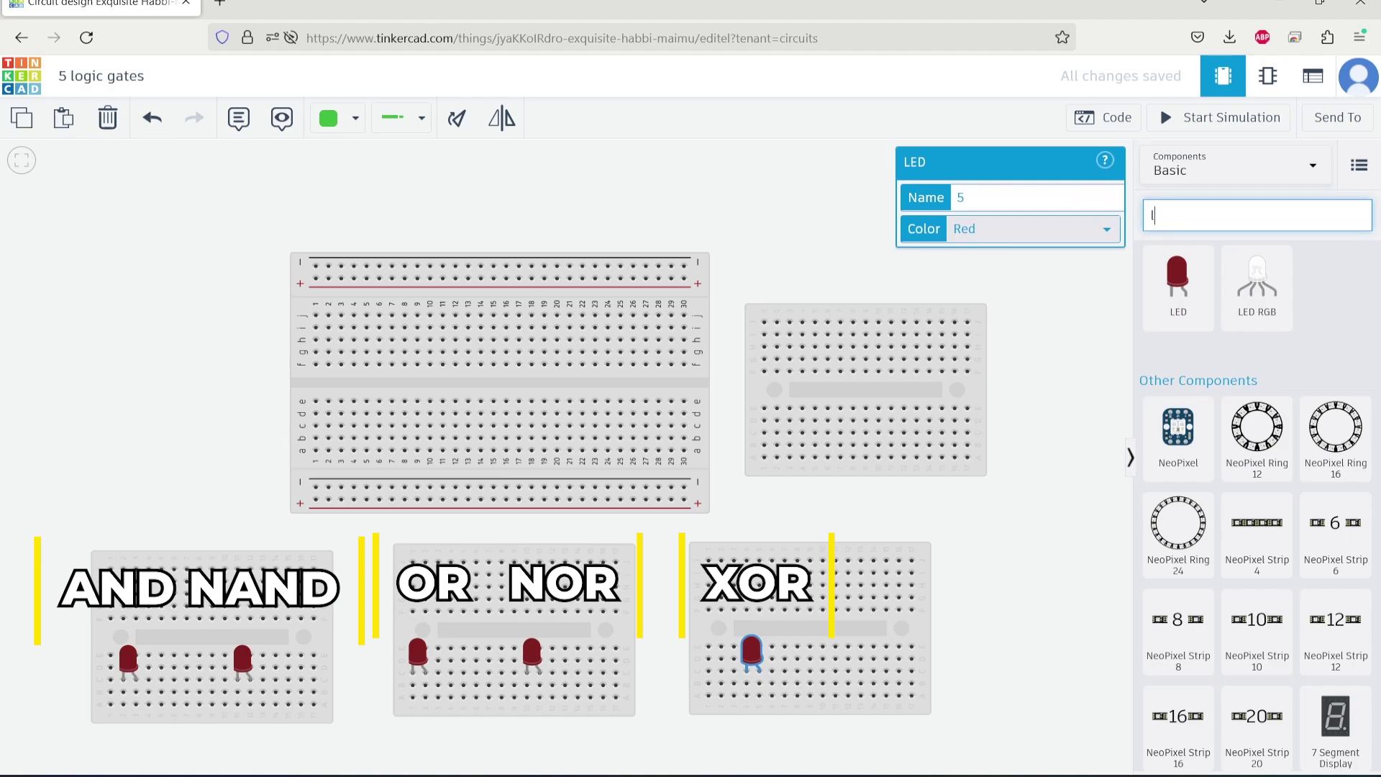
key("Escape")
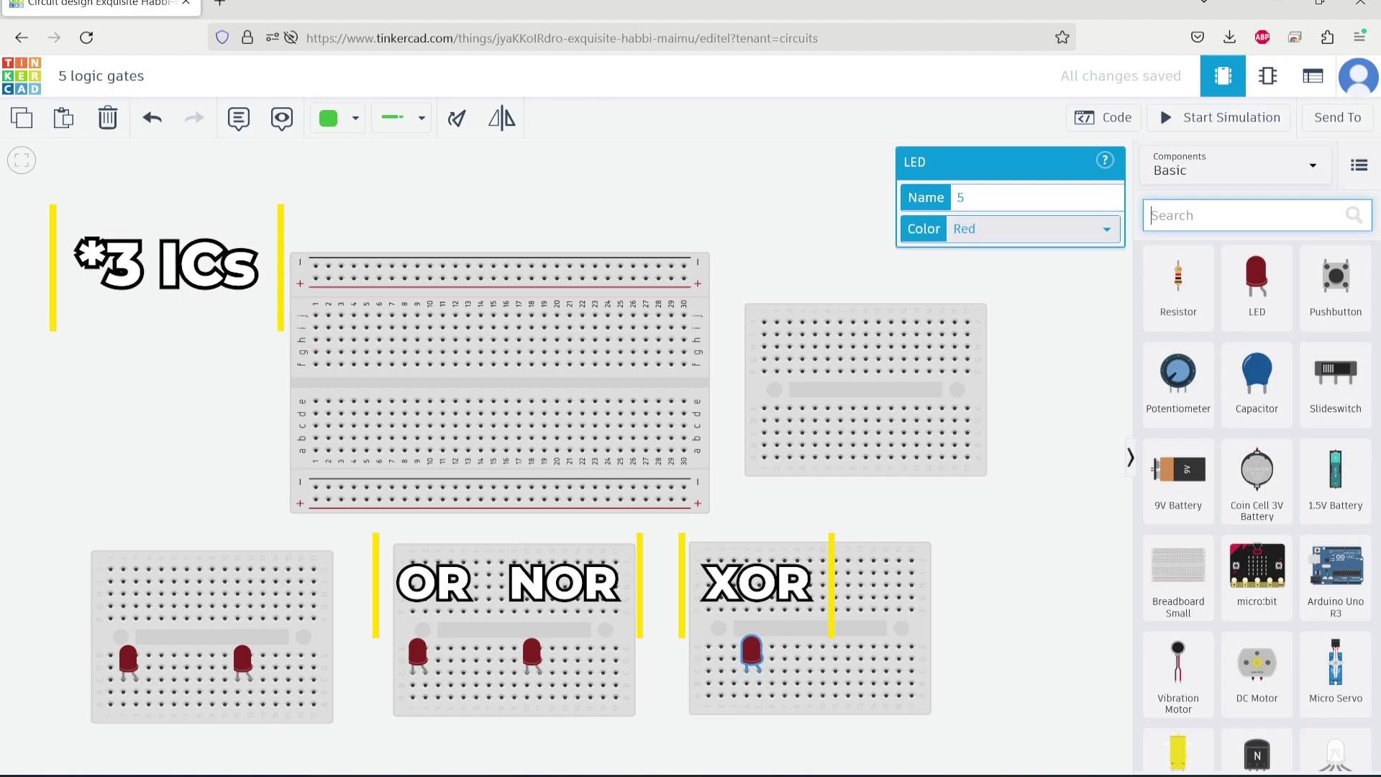
type("74HC")
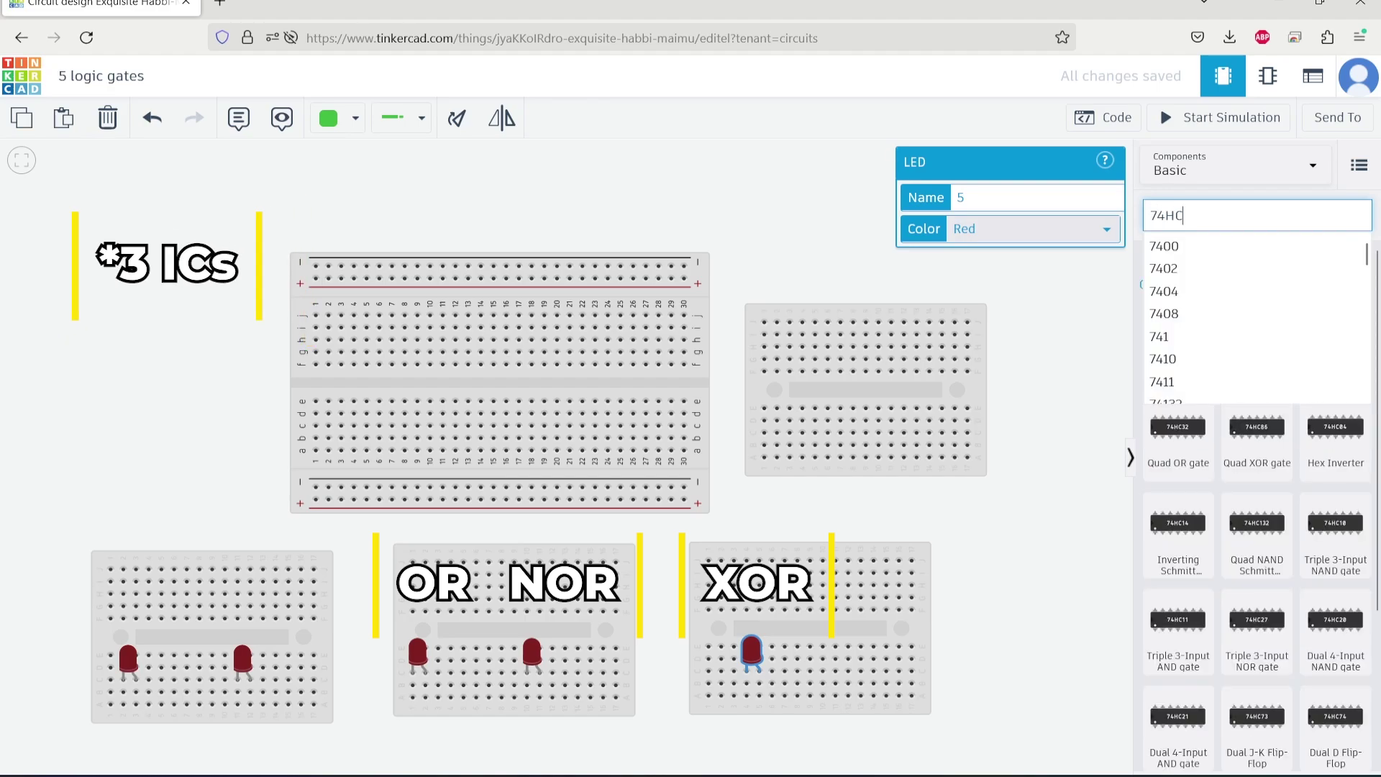
type("08")
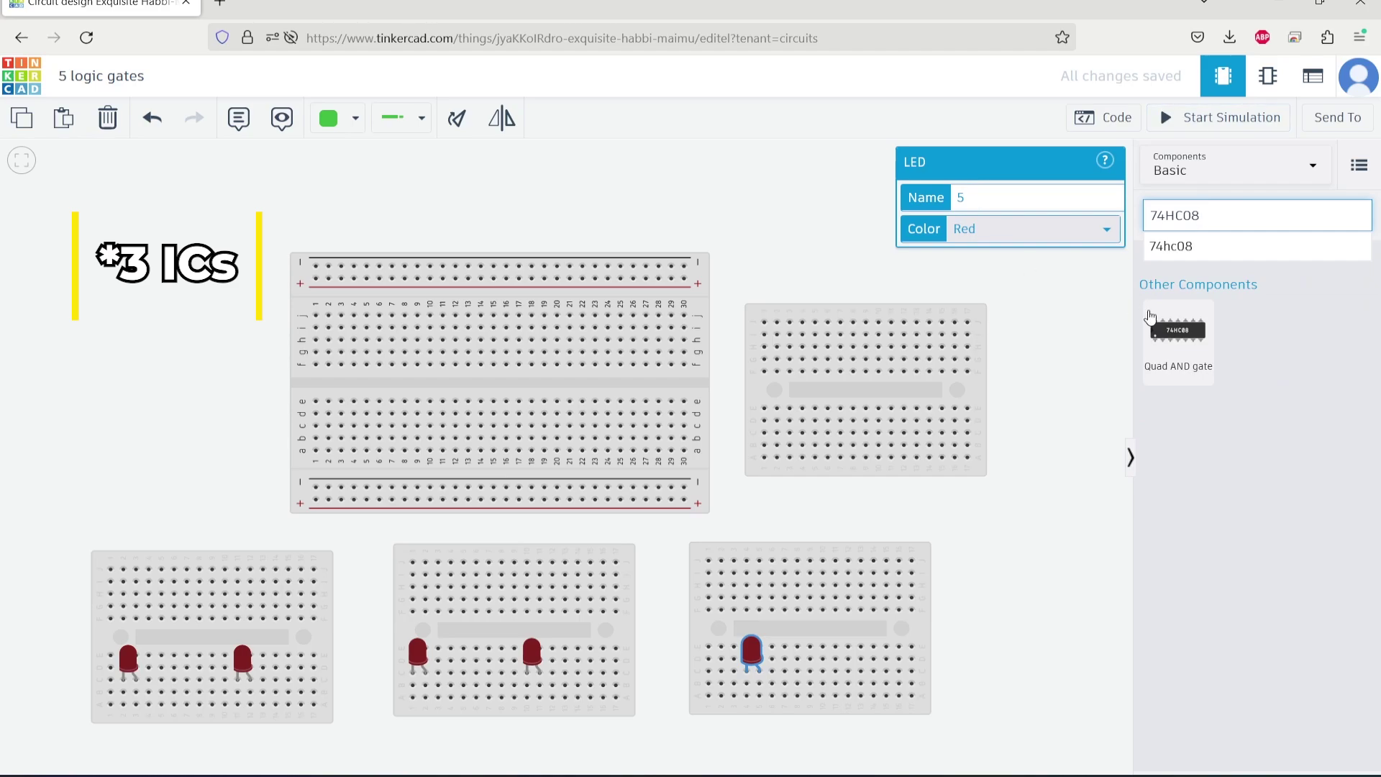
left_click_drag(1179, 334, 355, 382)
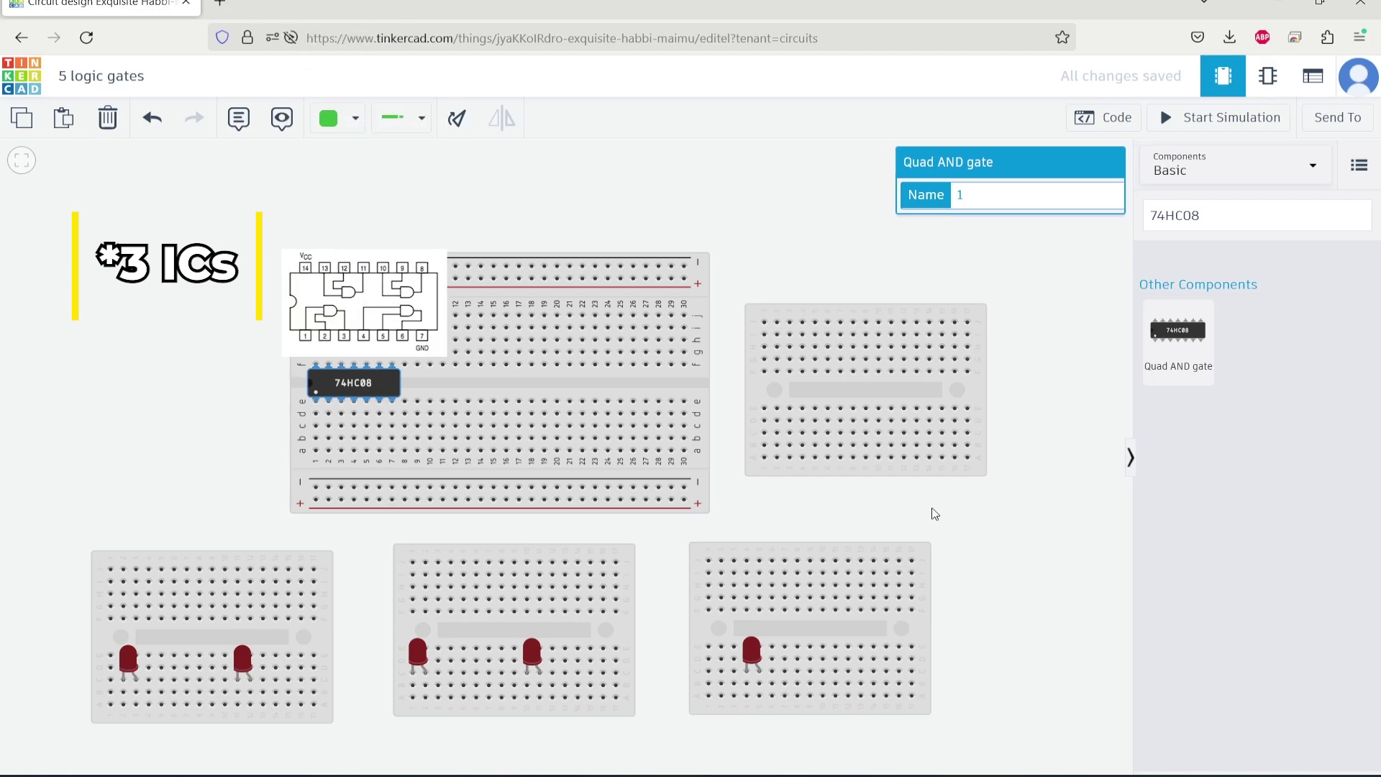
Search for 74HC02 and place the quad NOR gate across the main breadboard's centre gap at columns 10 to 16
left_click(1220, 220)
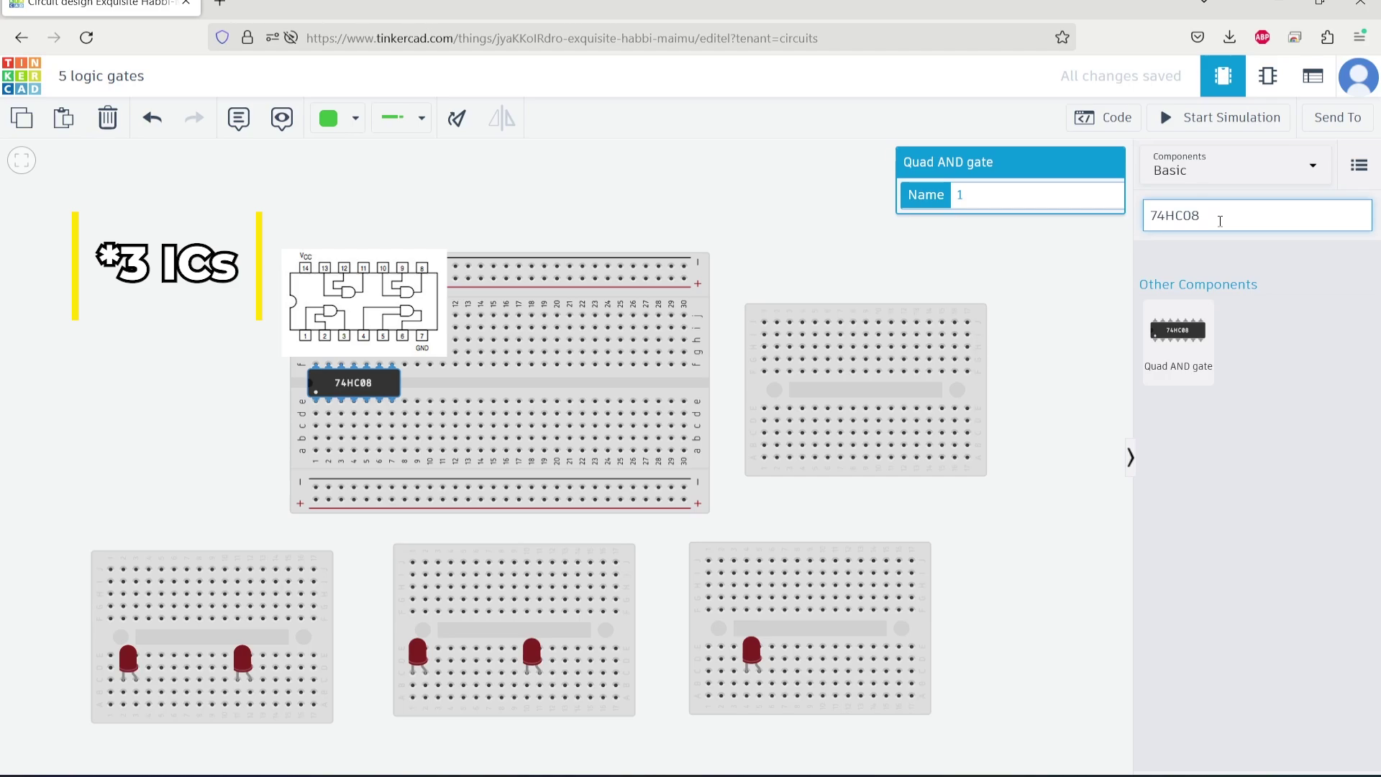
key("BackSpace")
type("4")
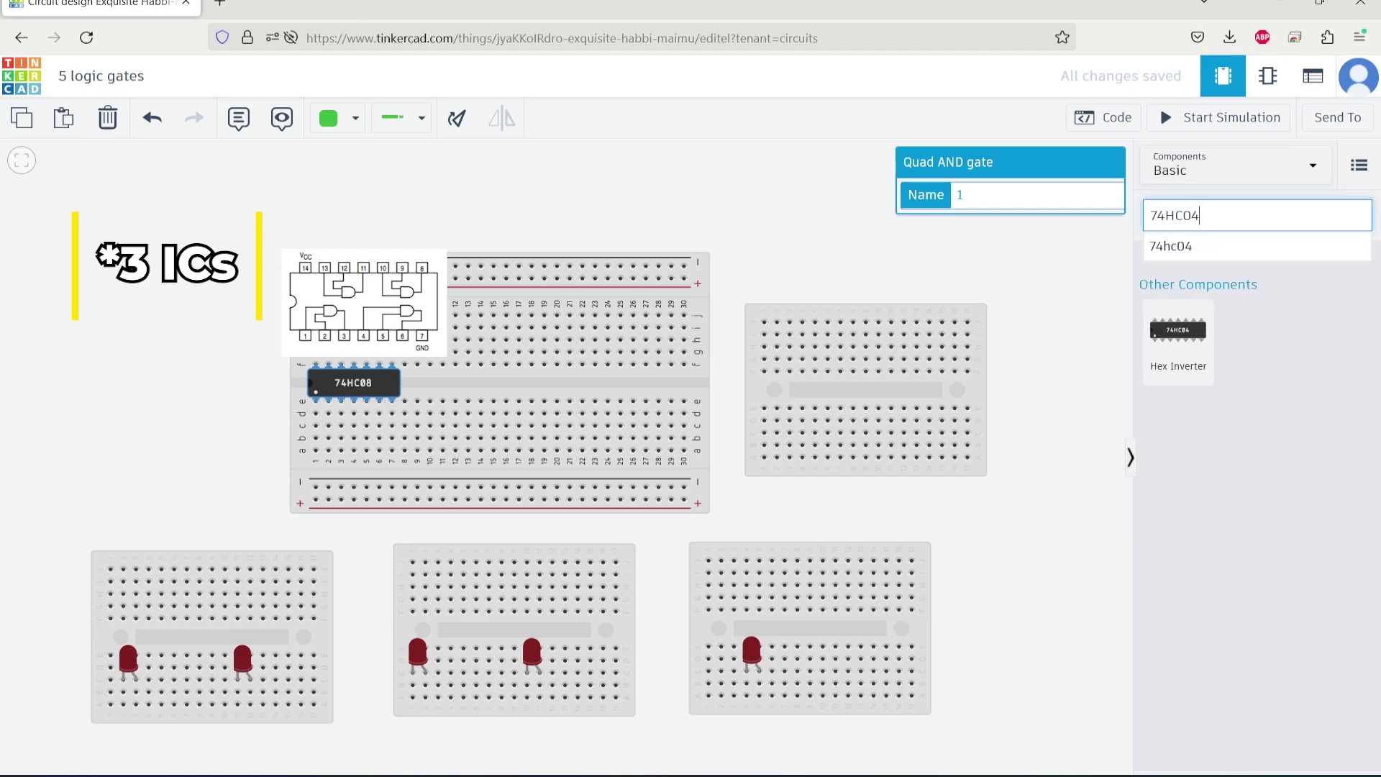
key("BackSpace")
type("2")
left_click_drag(1200, 319, 468, 382)
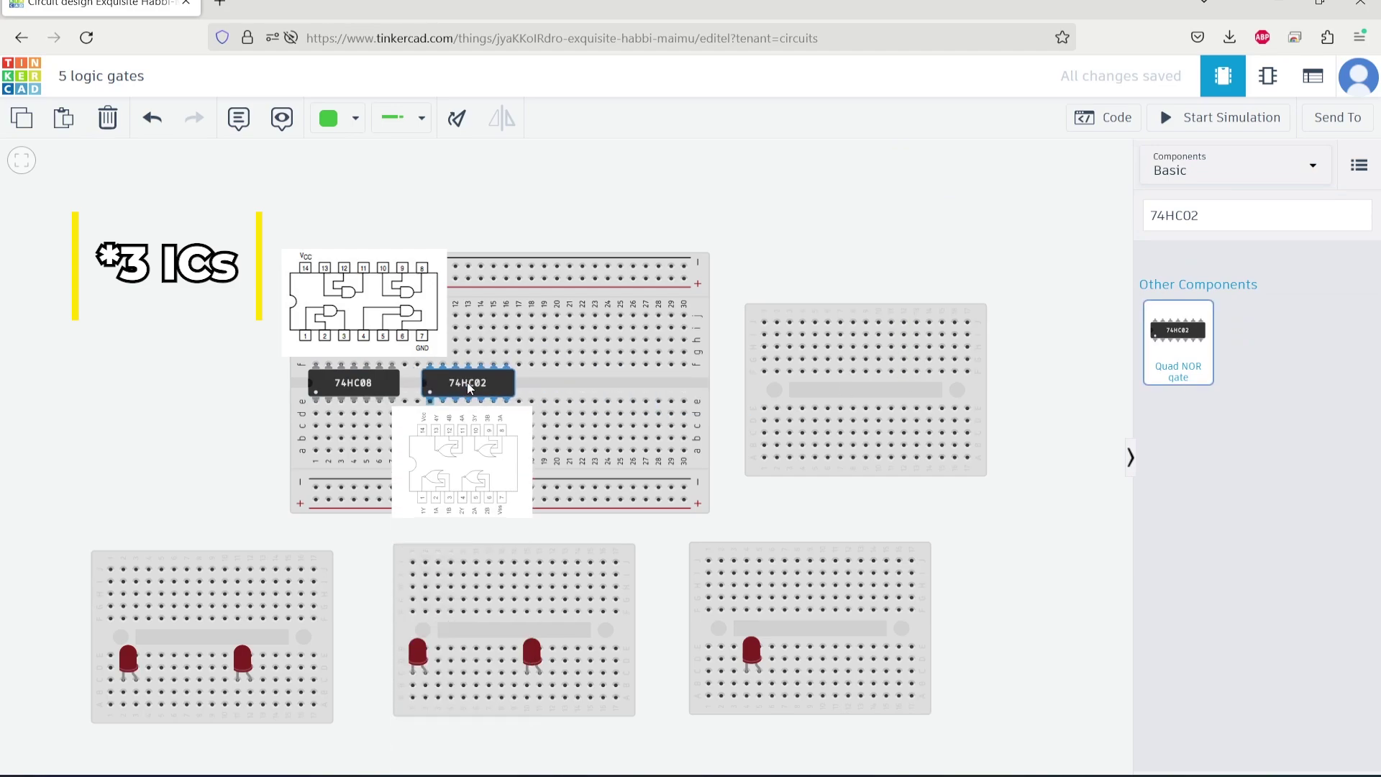
Search the components for 74HC04 and place the hex inverter across the main breadboard's centre gap at columns 19 to 25
left_click(1244, 214)
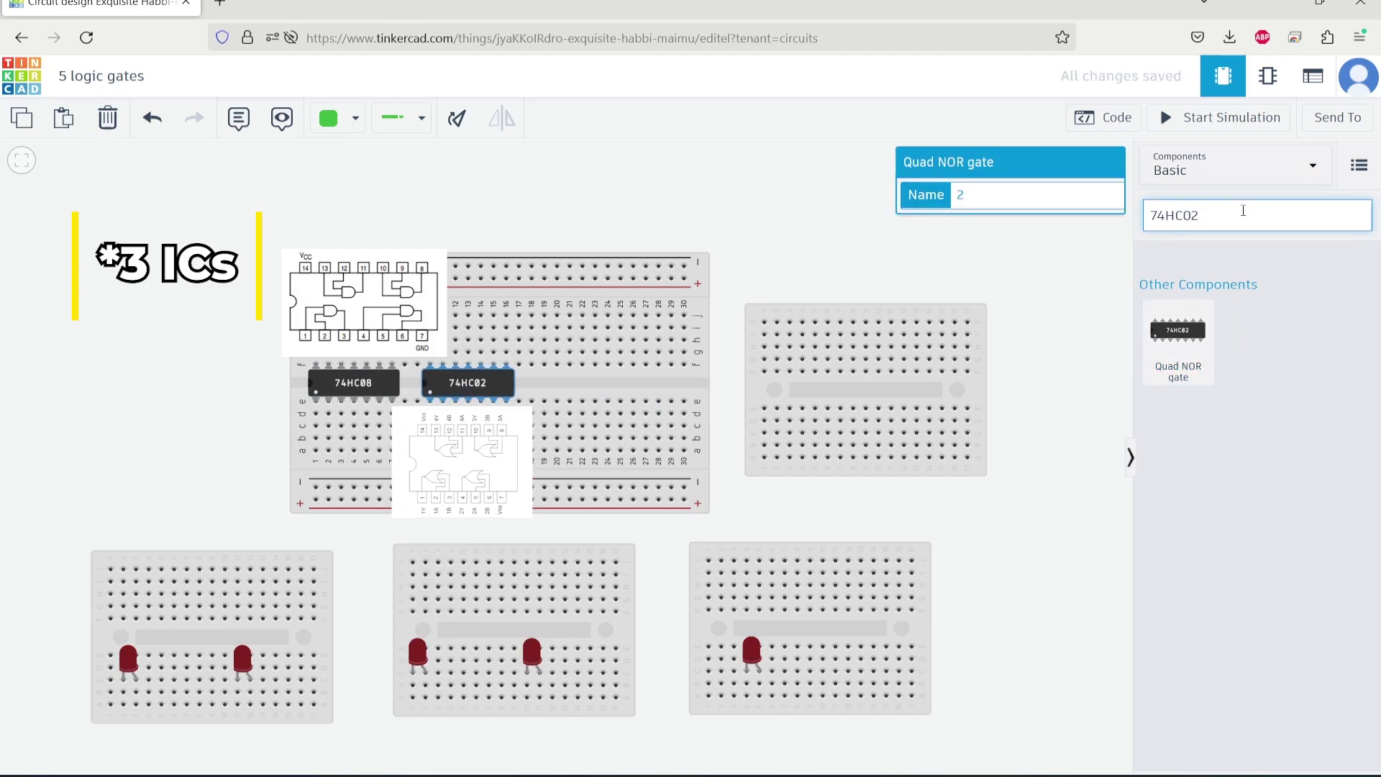
key("BackSpace")
type("4")
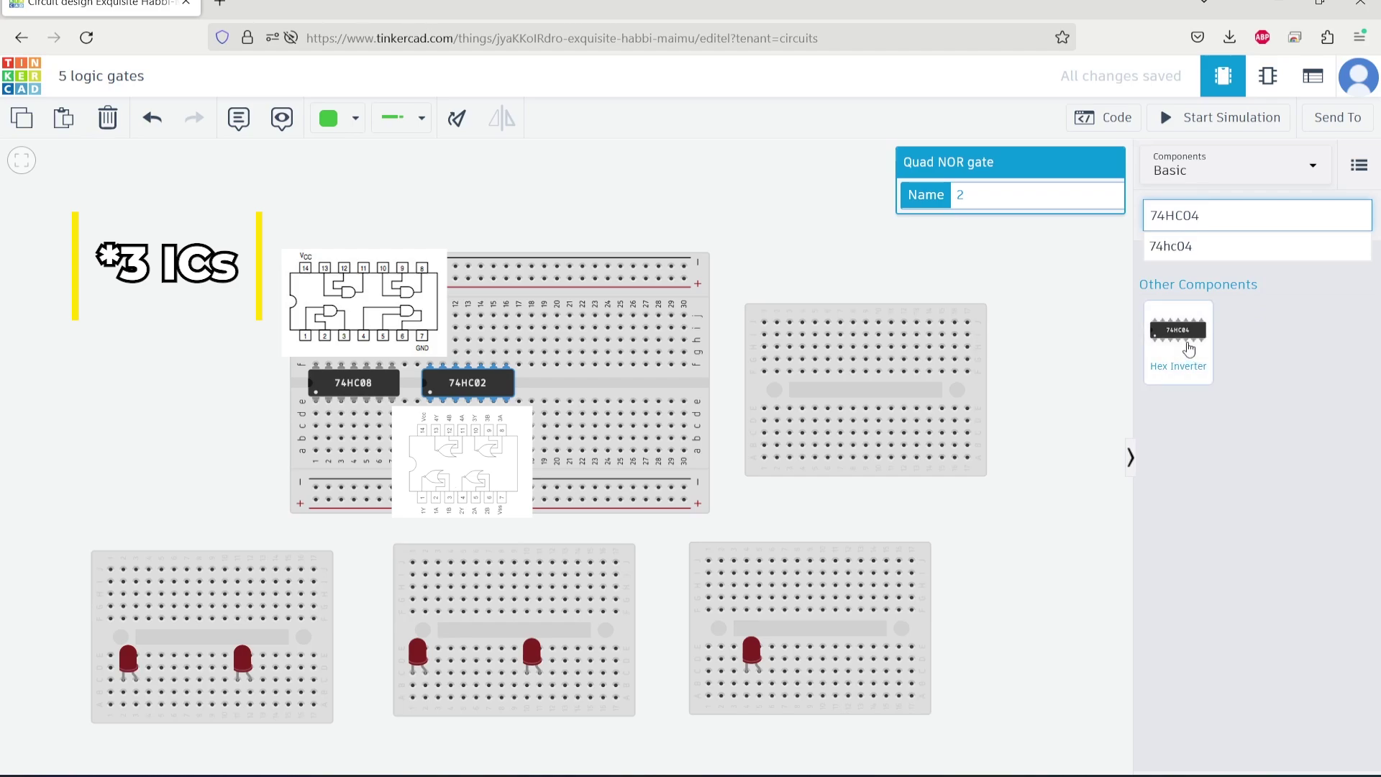
left_click_drag(1188, 348, 577, 383)
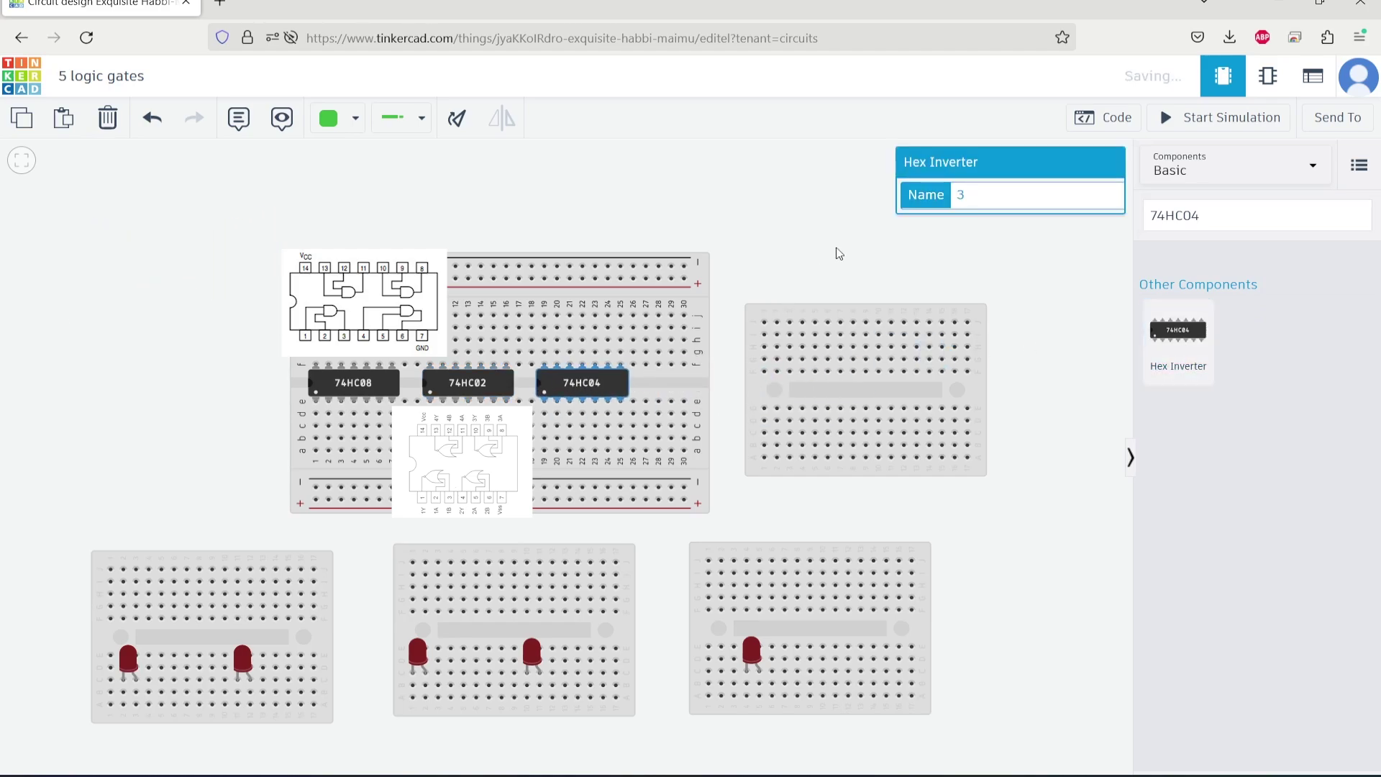
left_click(886, 236)
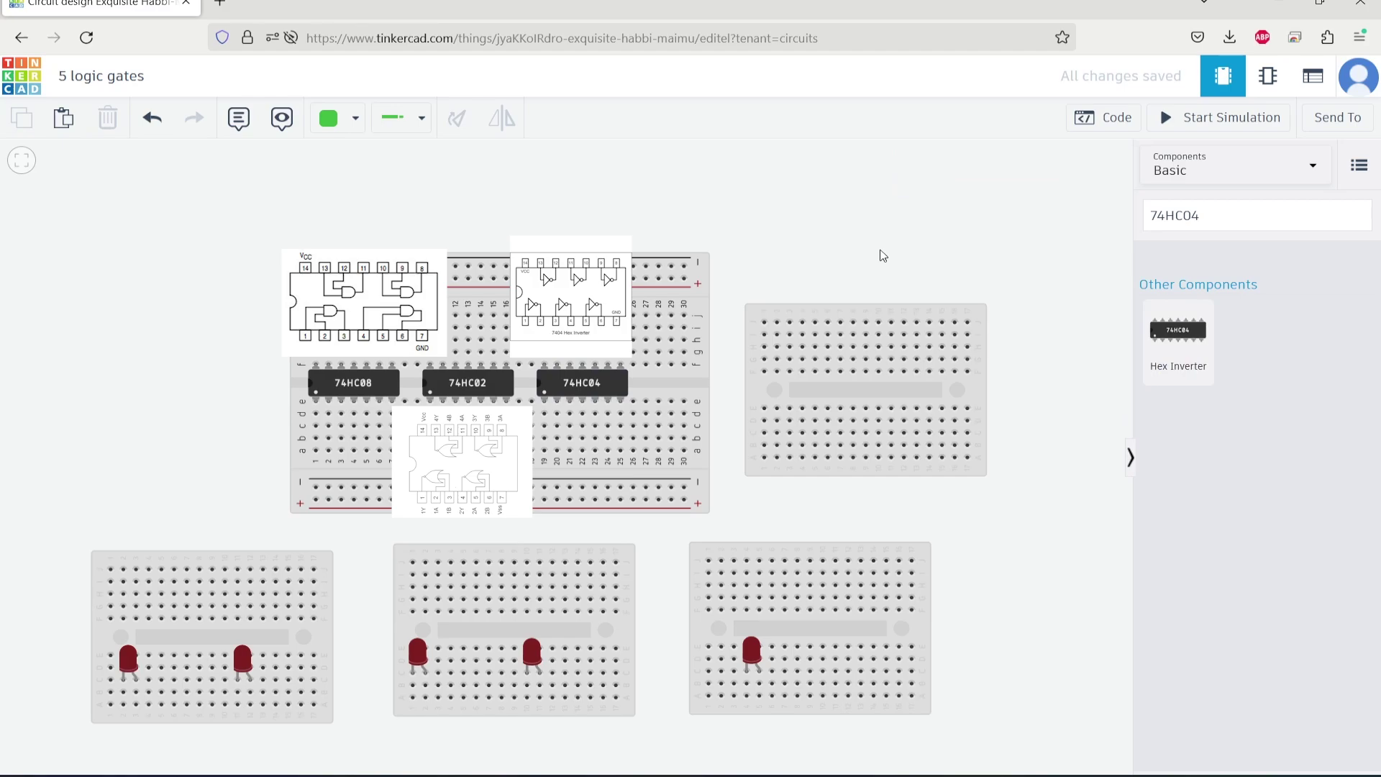
Join the main breadboard's two positive rails with a red wire at column 30 and its two negative rails with a black wire at column 29
left_click(685, 279)
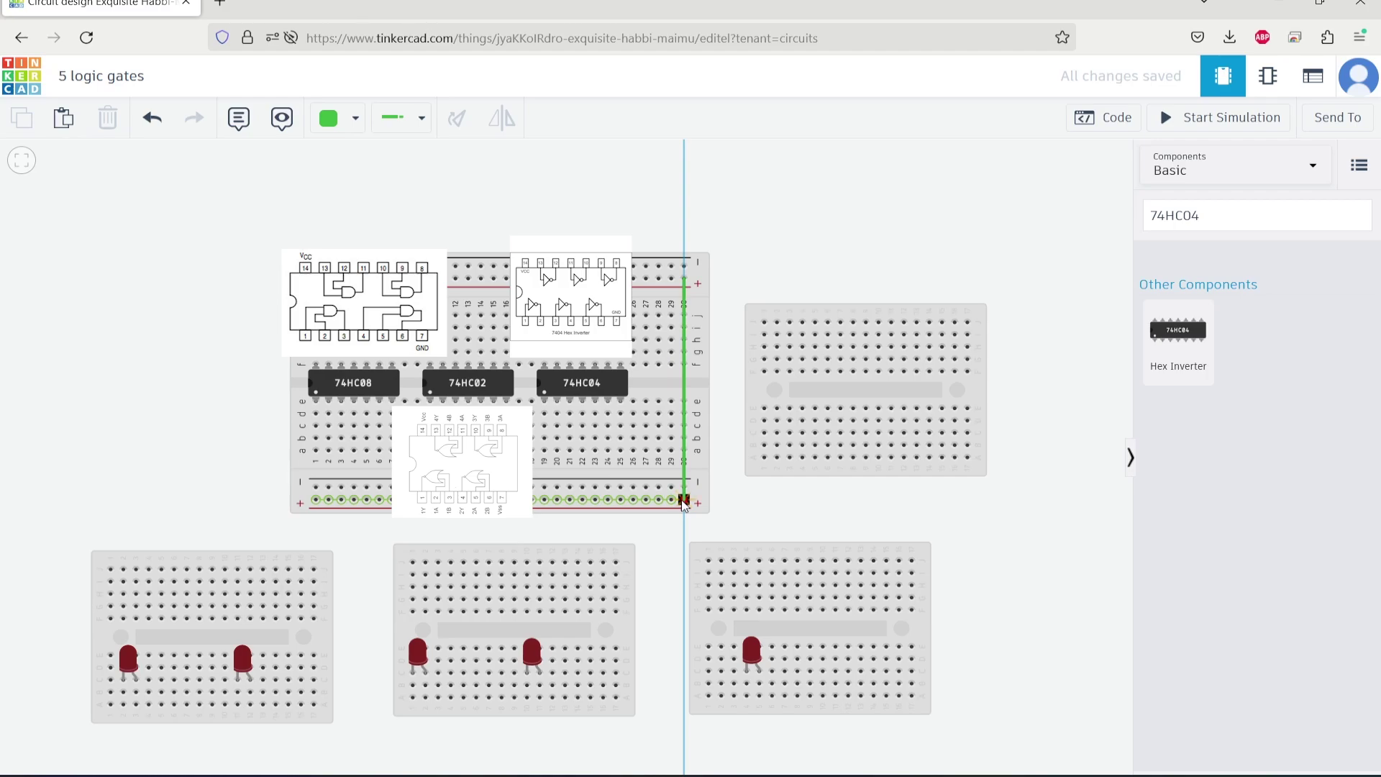
left_click(683, 501)
left_click(355, 118)
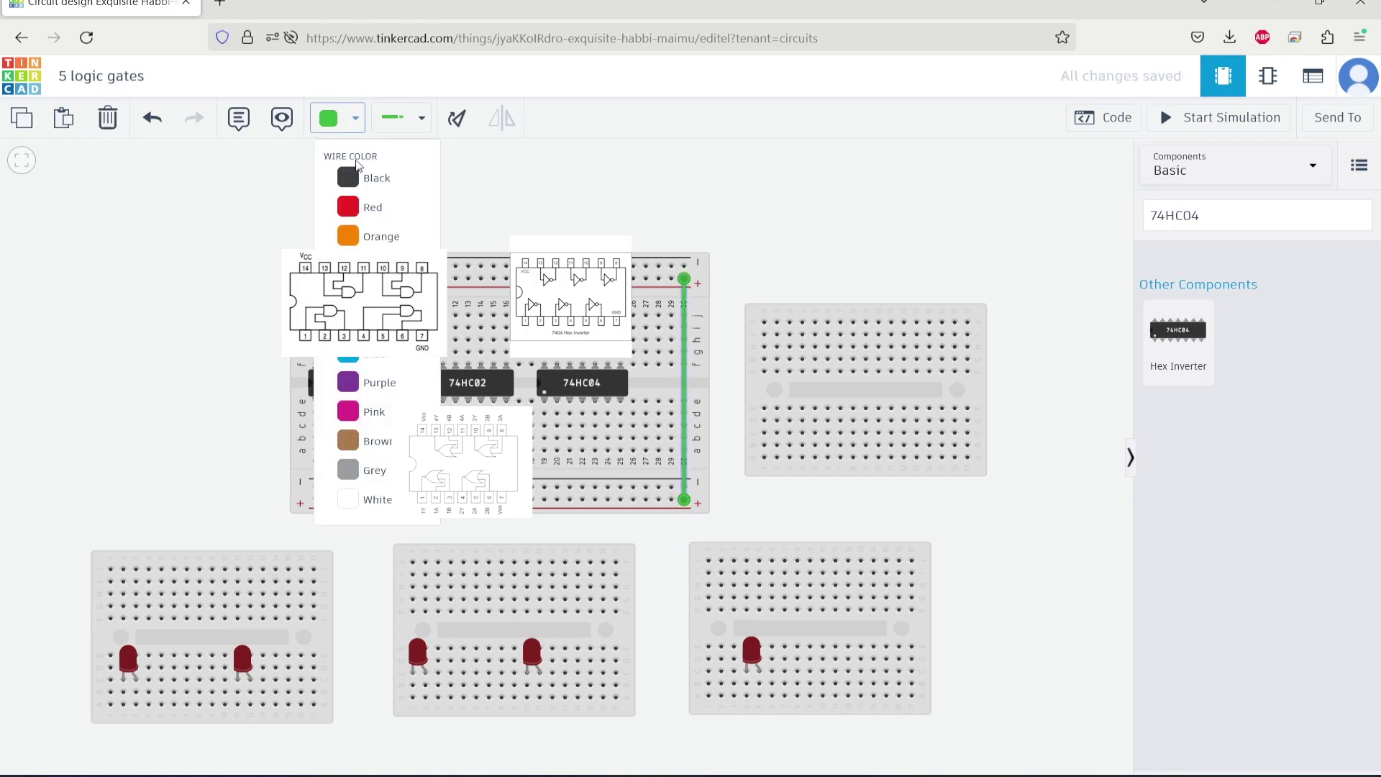
left_click(362, 207)
left_click(670, 266)
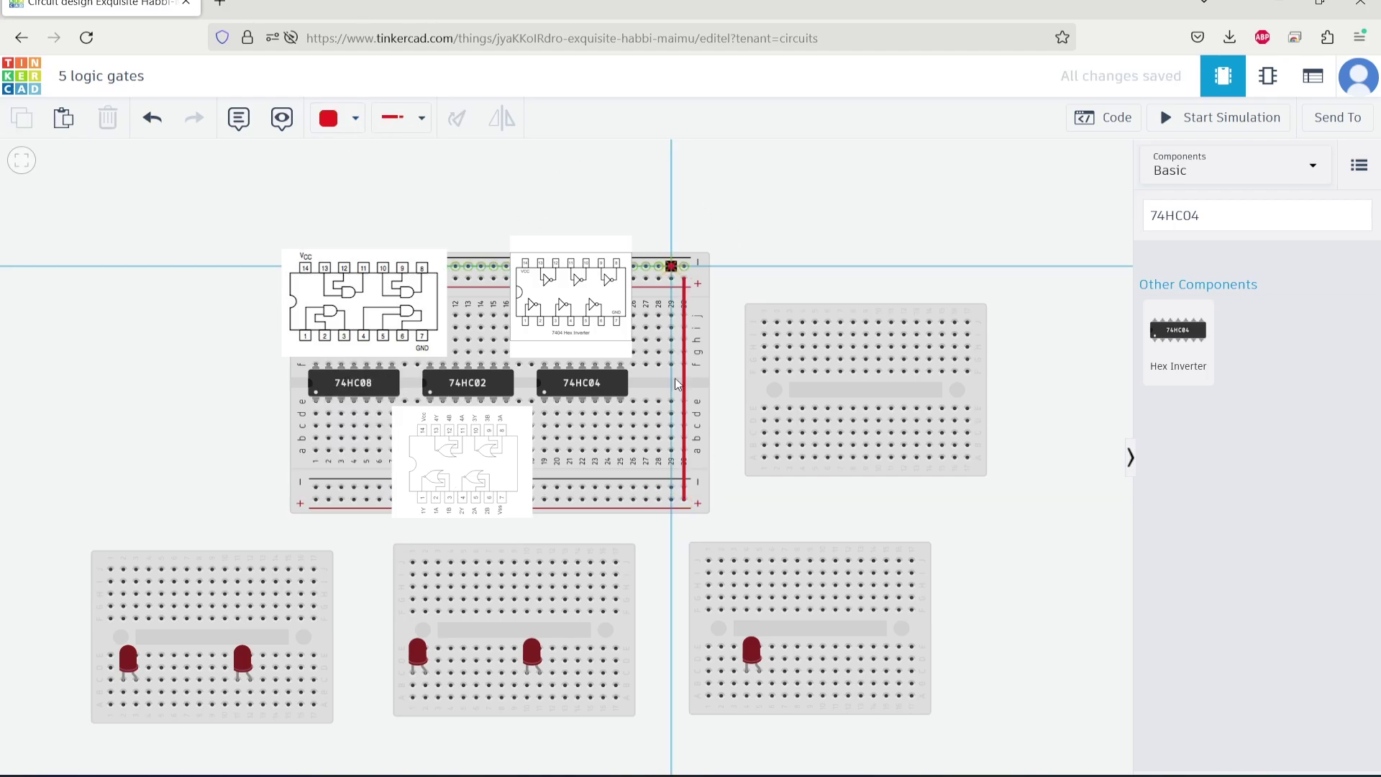
left_click(671, 487)
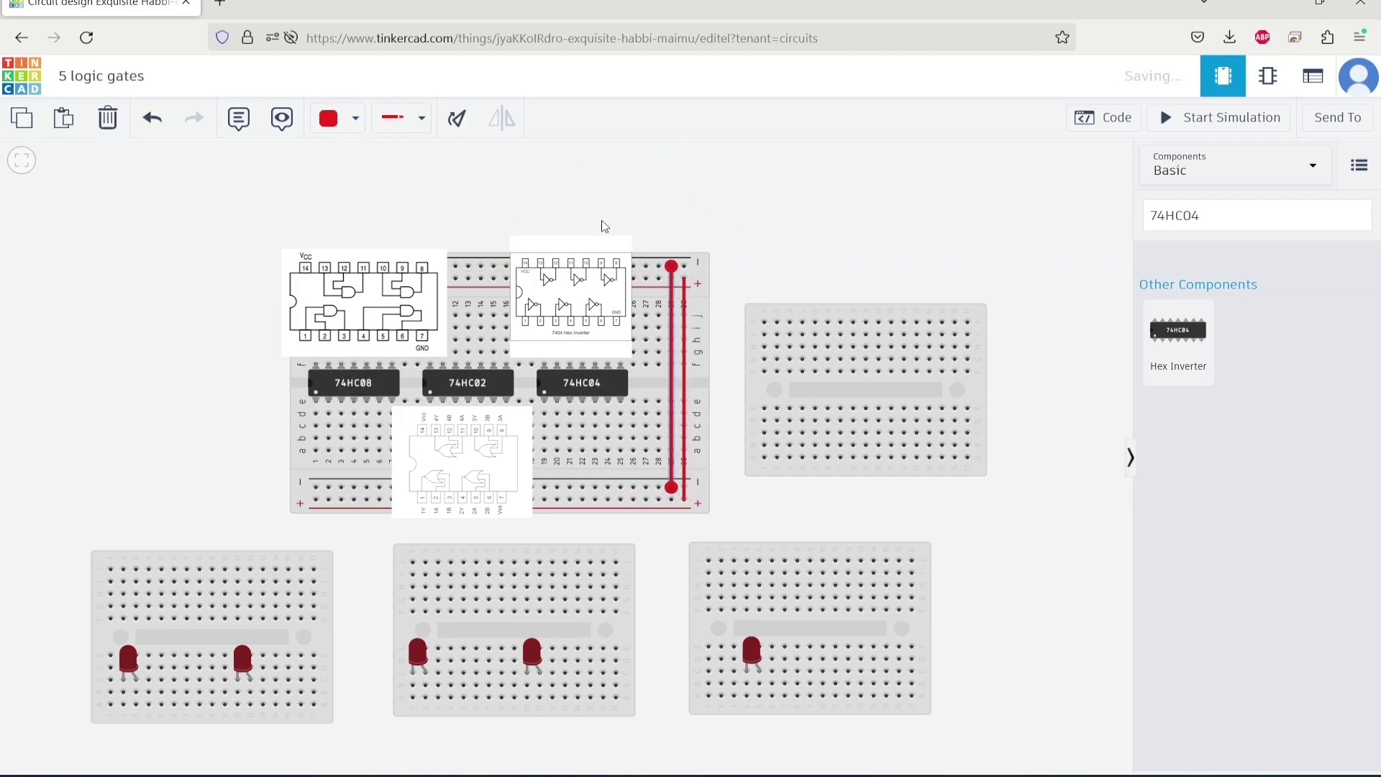
left_click(363, 120)
left_click(746, 221)
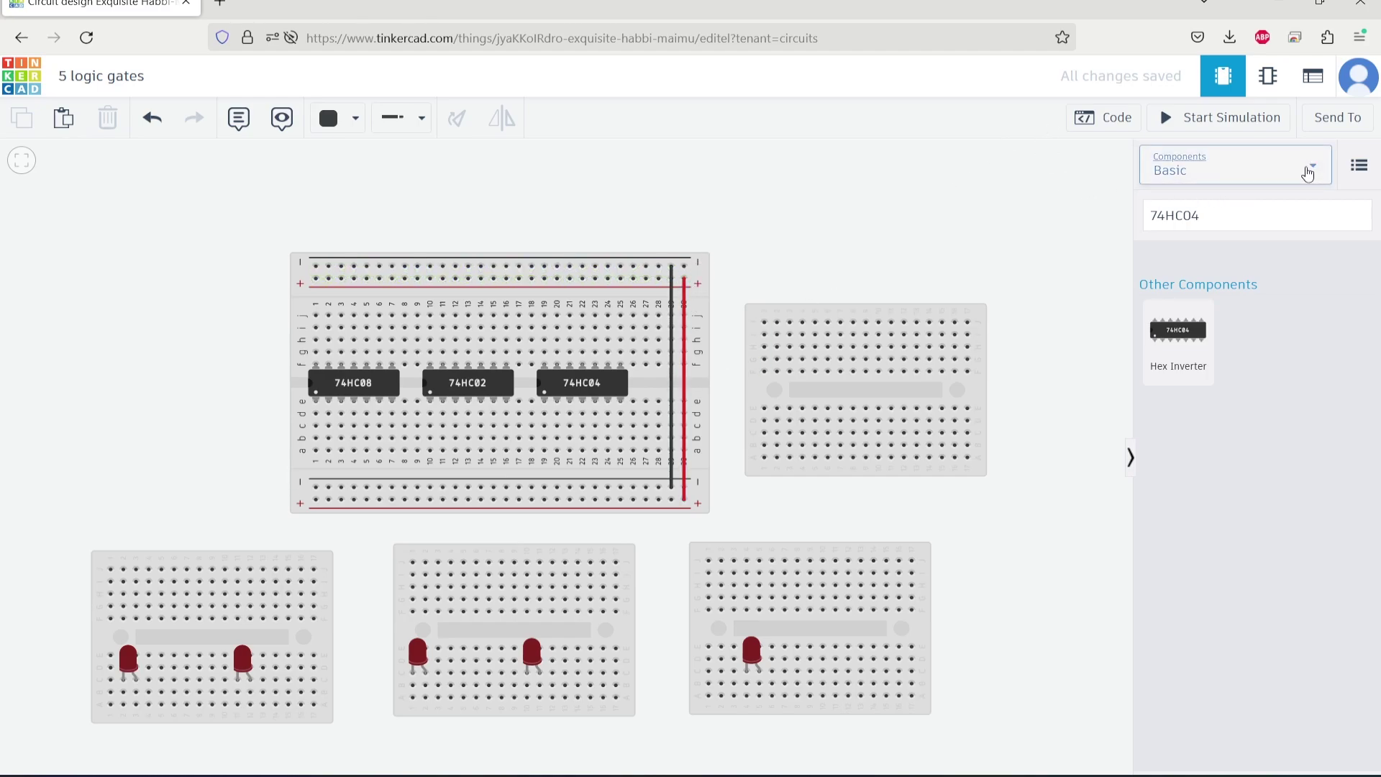
Search the components for "switch" and place a DIP Switch SPST x 4 across the centre gap of the empty mini breadboard
left_click(1185, 216)
double_click(1185, 216)
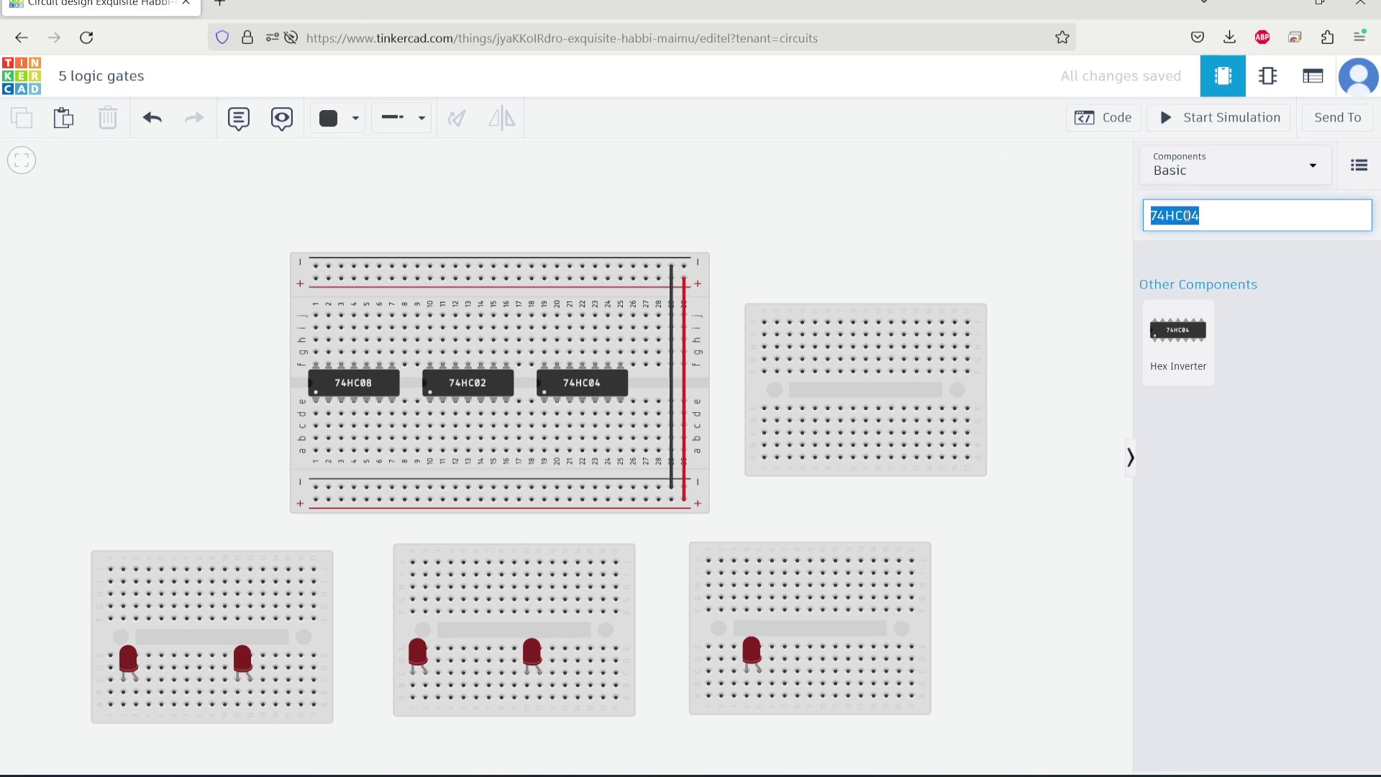
type("switch")
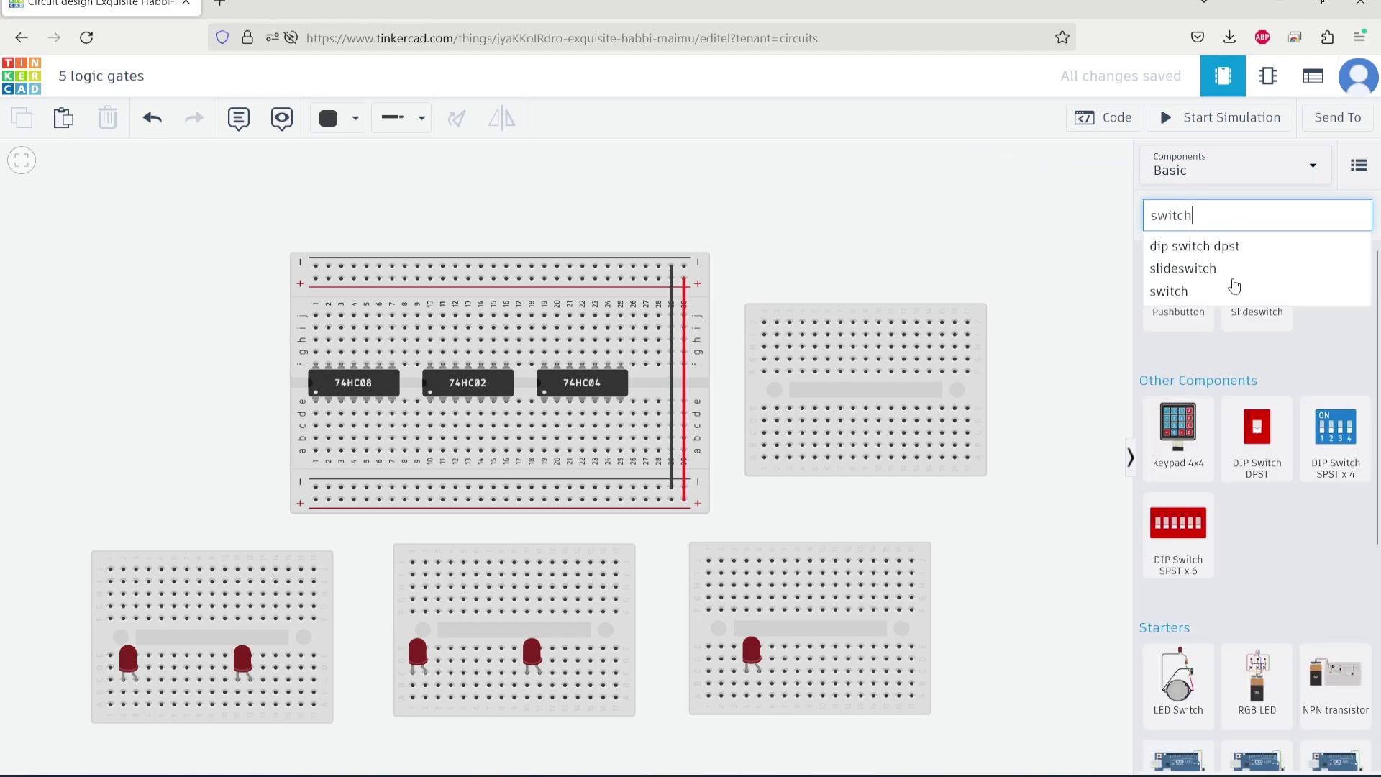
left_click(1340, 374)
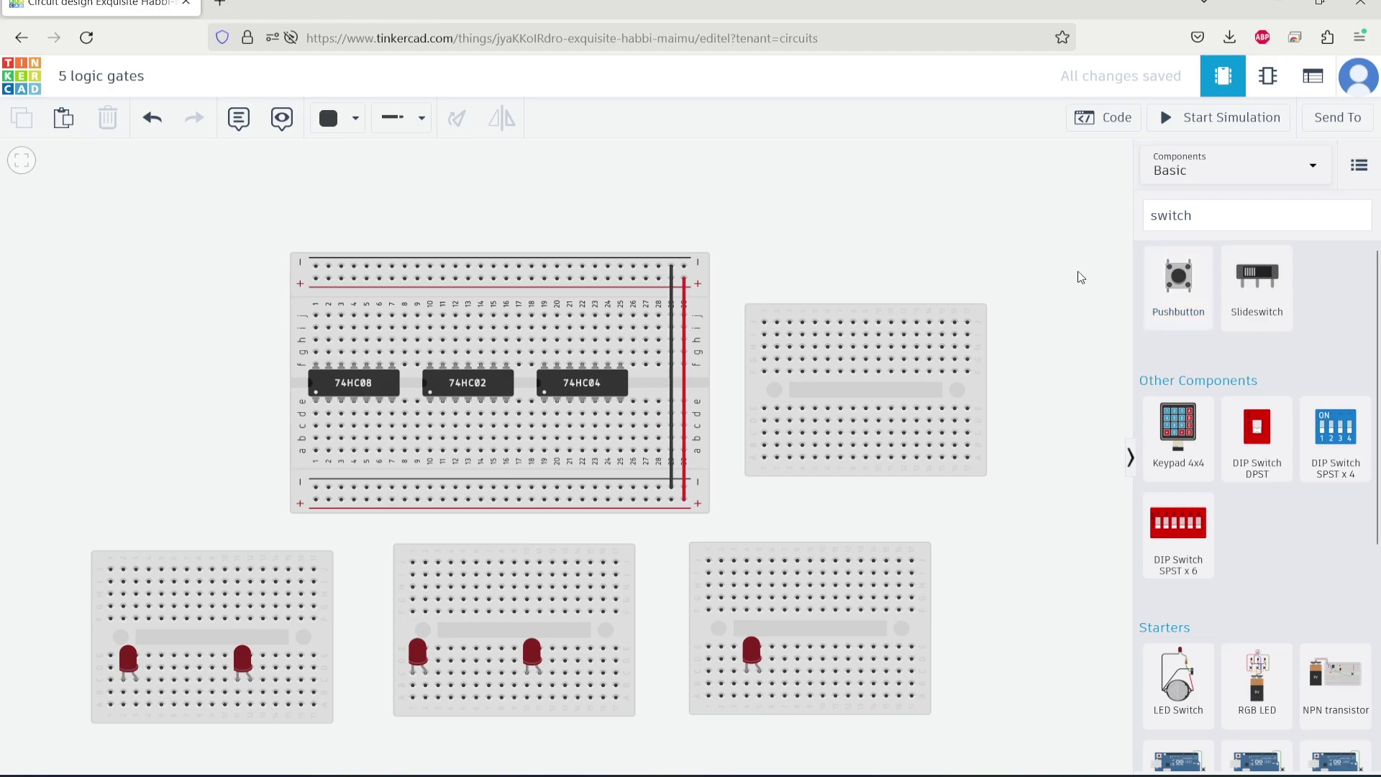
left_click(1255, 277)
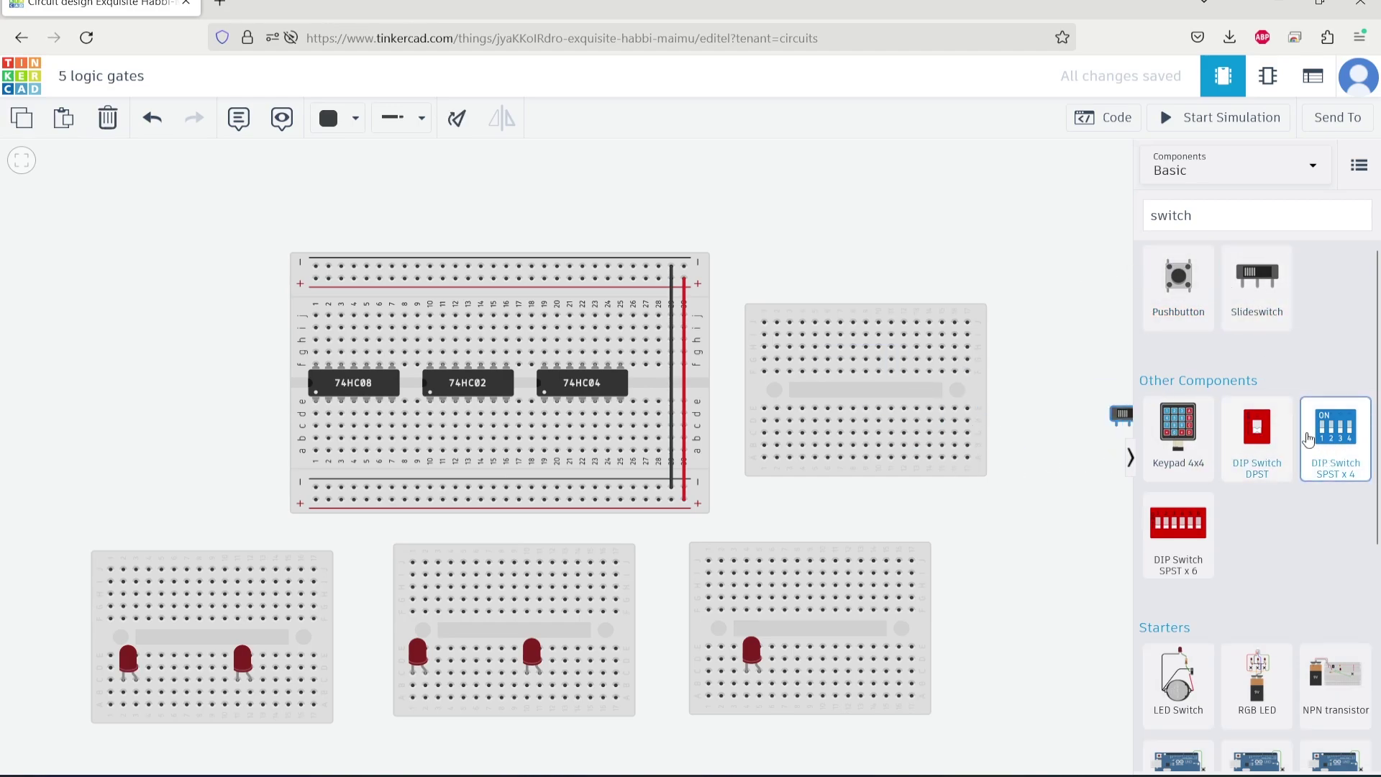
left_click_drag(1333, 439, 852, 391)
left_click(1094, 266)
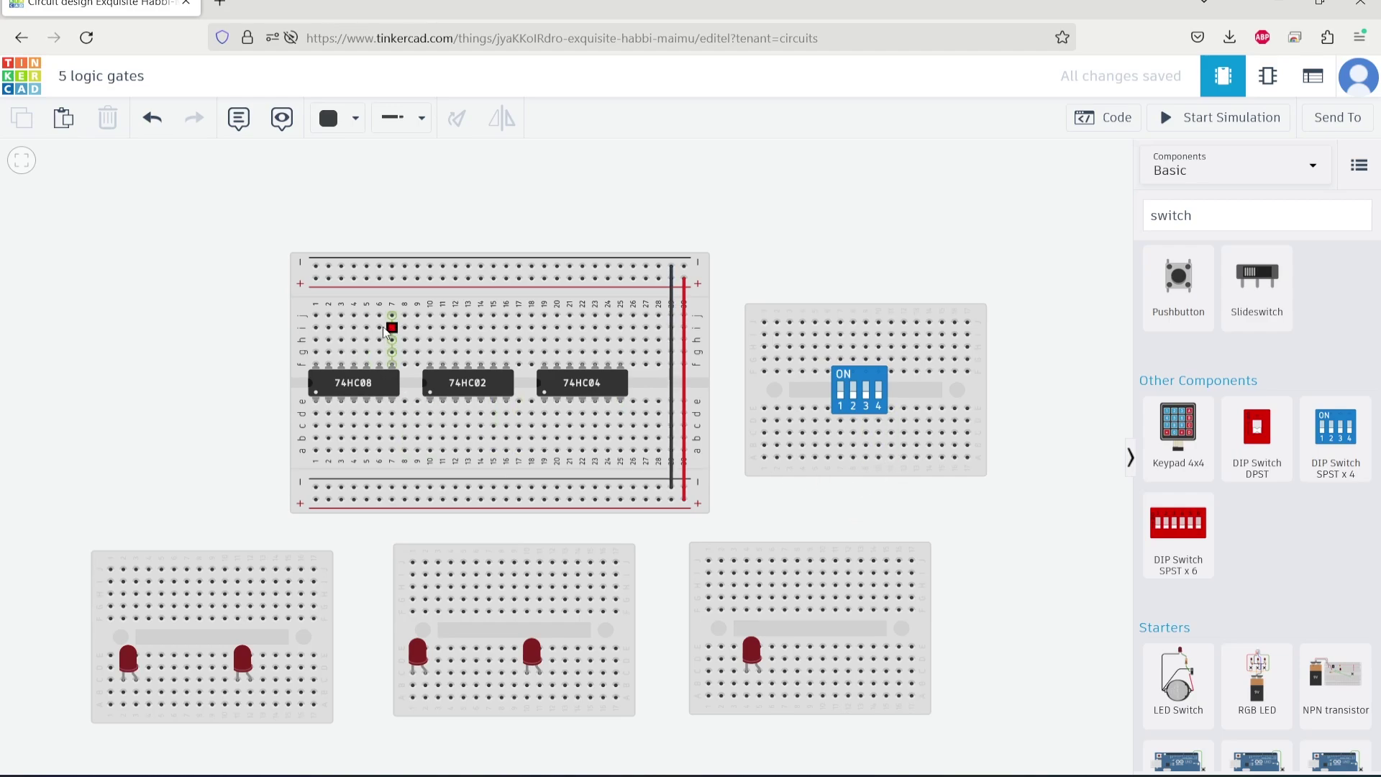
Power the three ICs with red wires from row j at columns 1, 10 and 19 to the upper positive rail
left_click(316, 317)
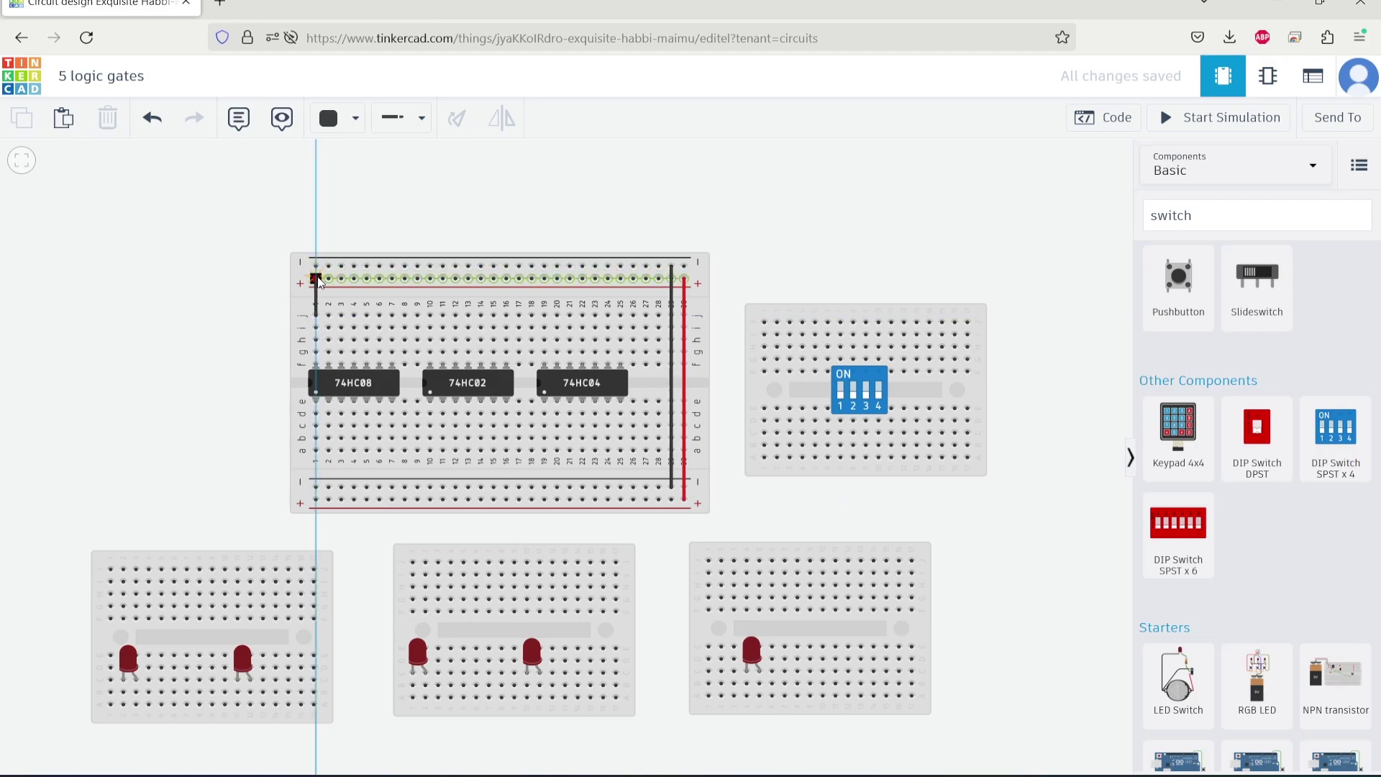
left_click(315, 279)
left_click(340, 118)
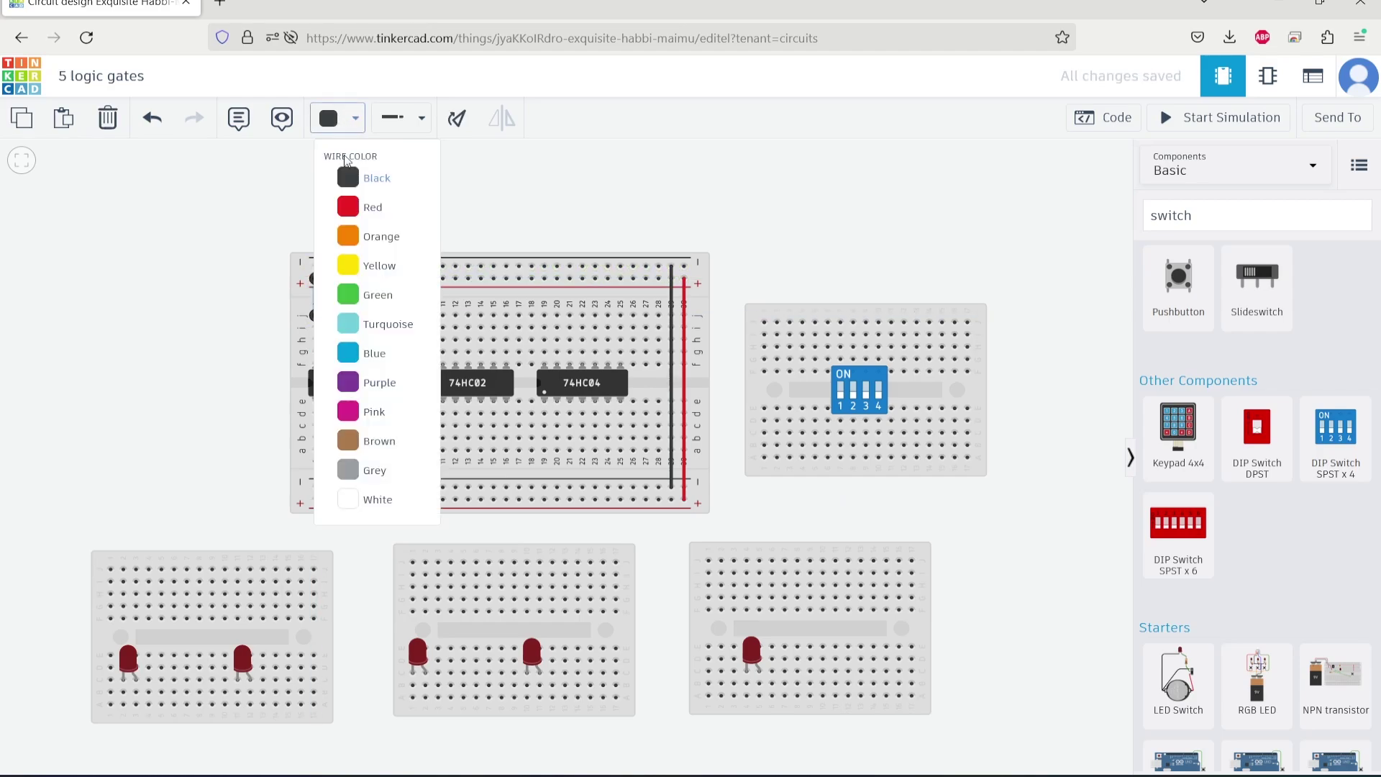
left_click(373, 205)
left_click(431, 315)
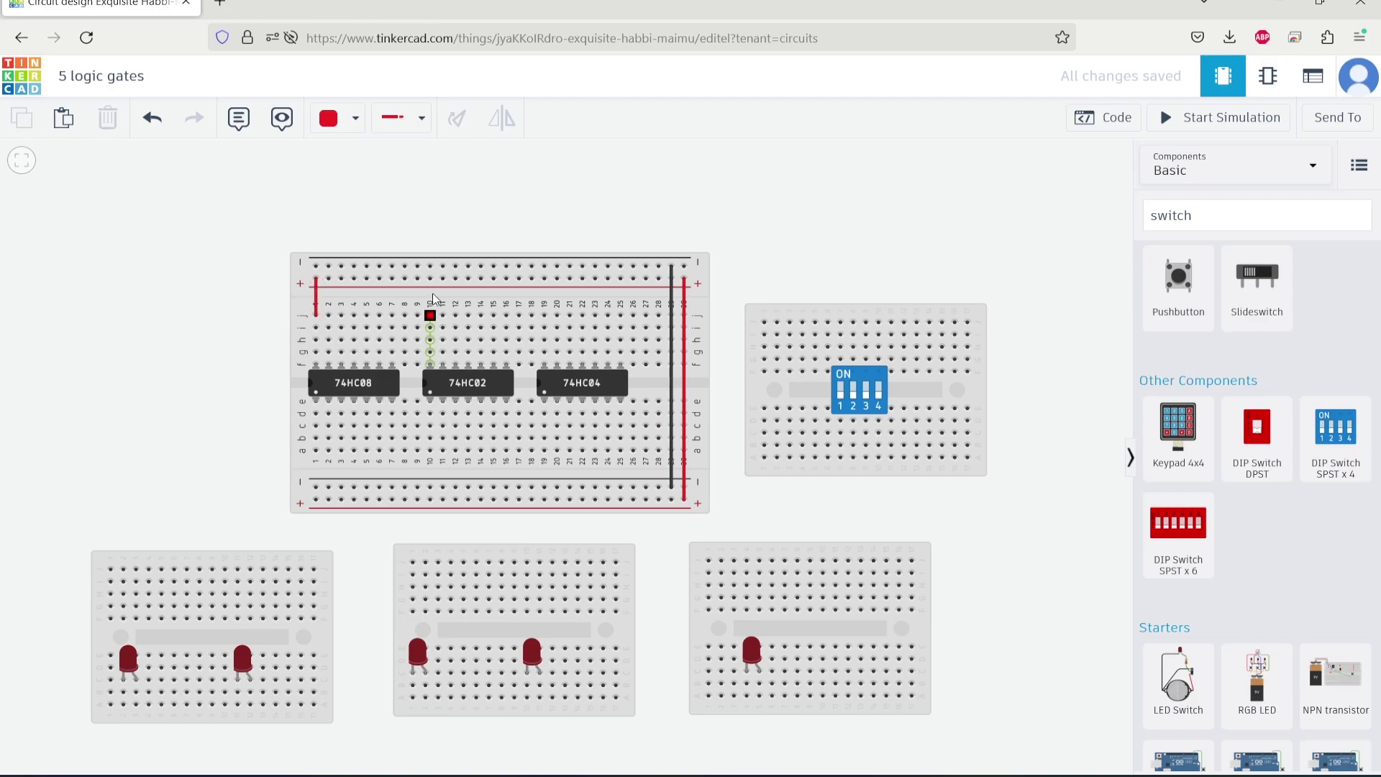
left_click(430, 279)
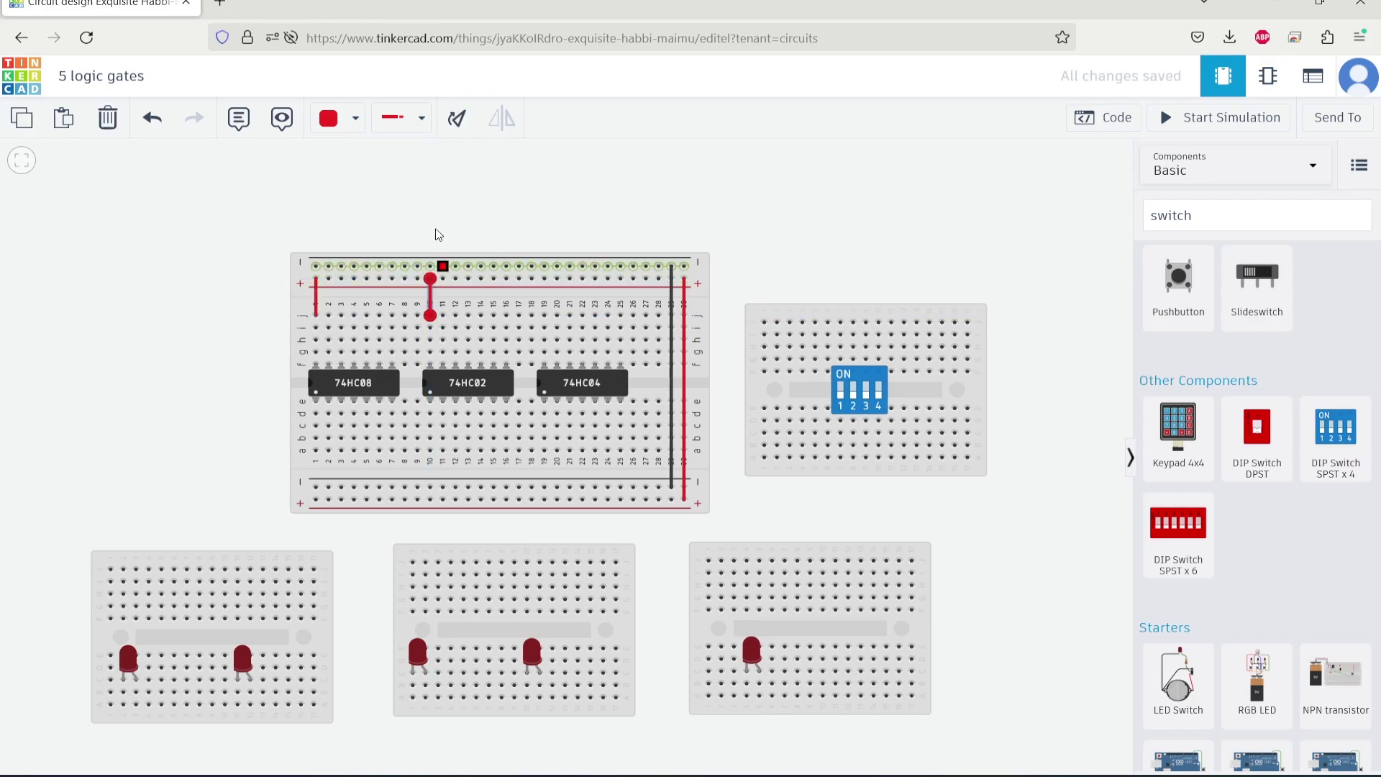
left_click(544, 315)
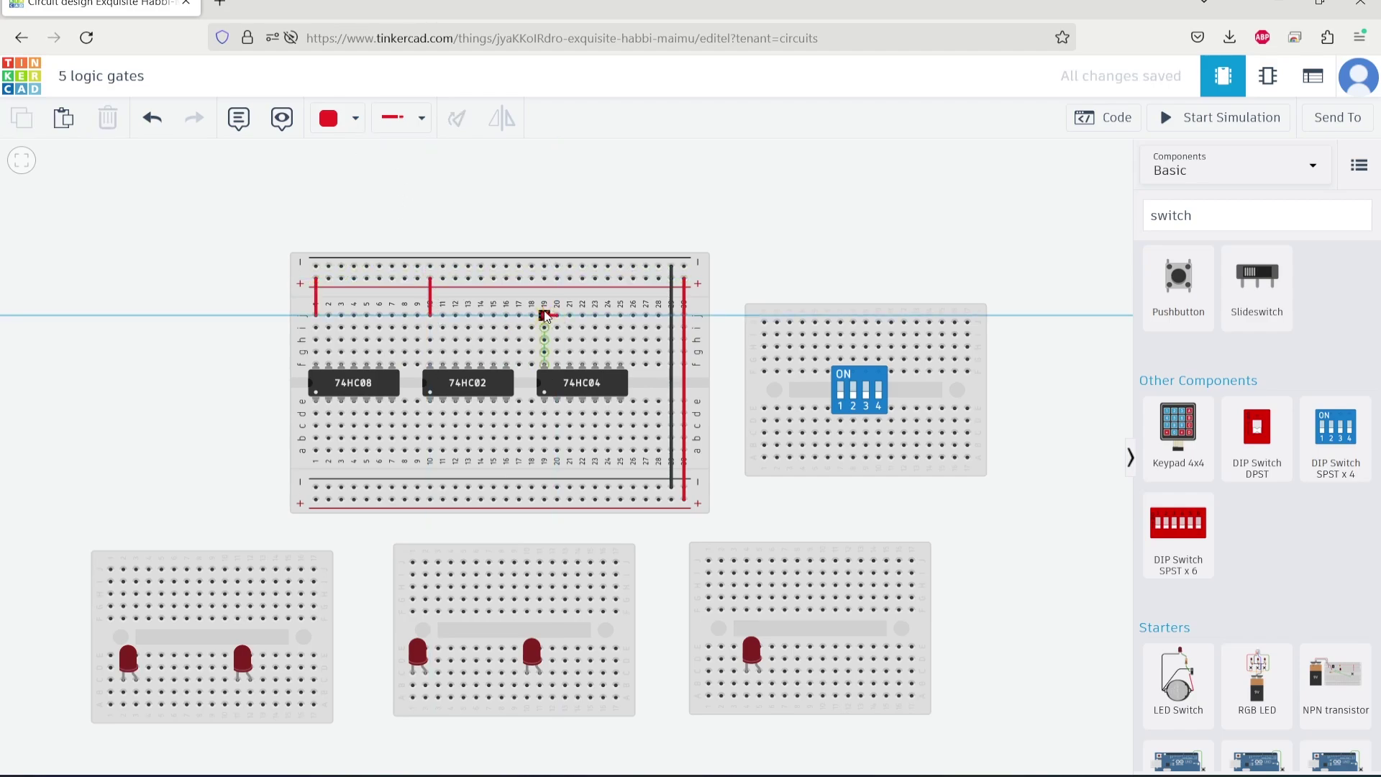
key("Escape")
left_click(544, 315)
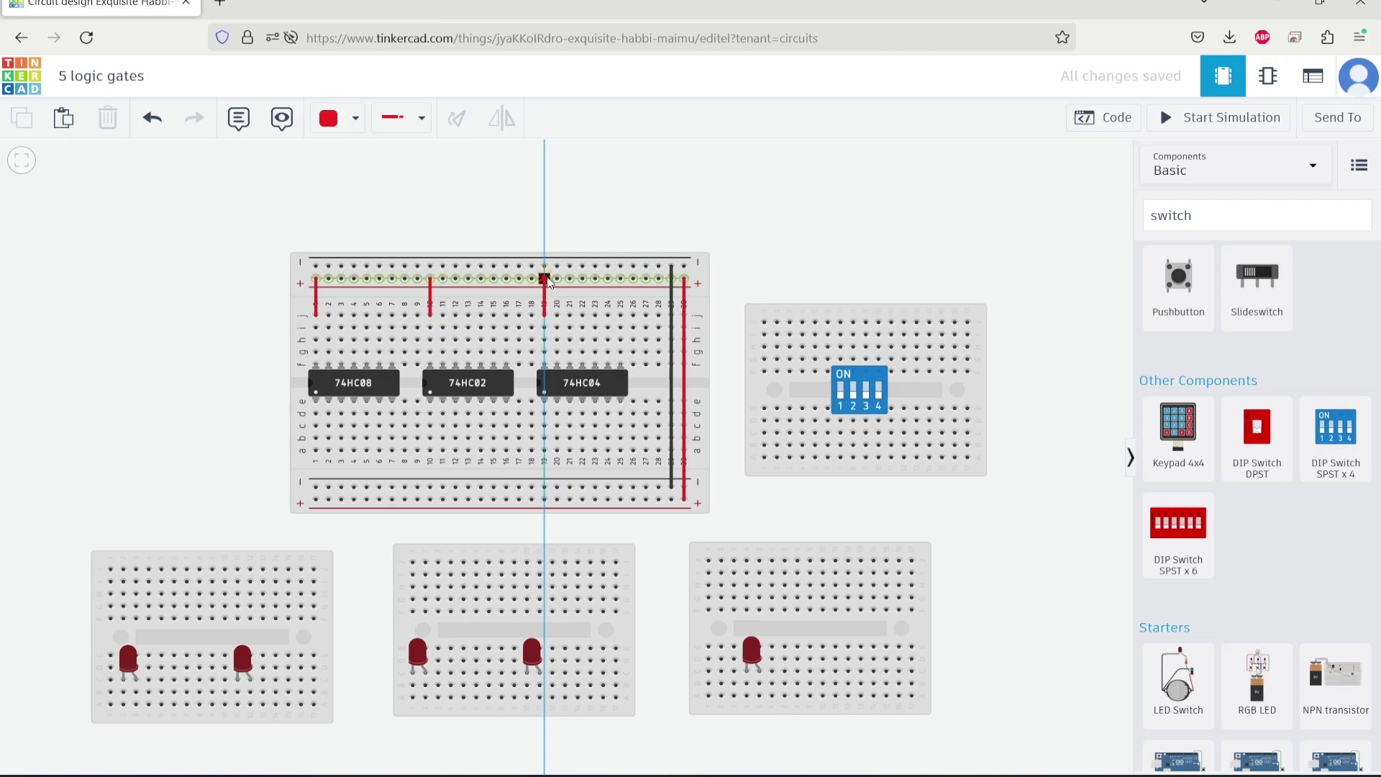
left_click(544, 278)
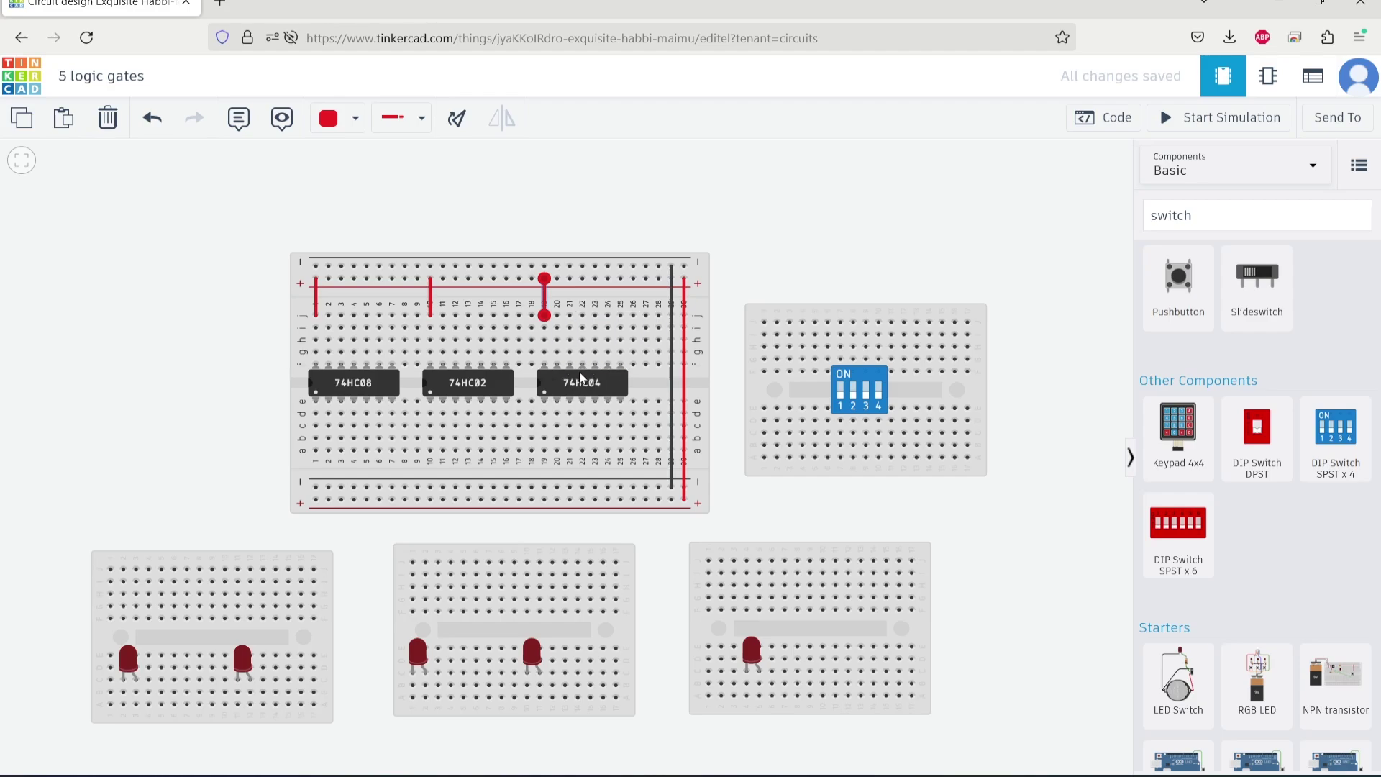
Ground the three ICs with black wires from row a at columns 25, 16 and 7 to the lower negative rail
left_click(621, 403)
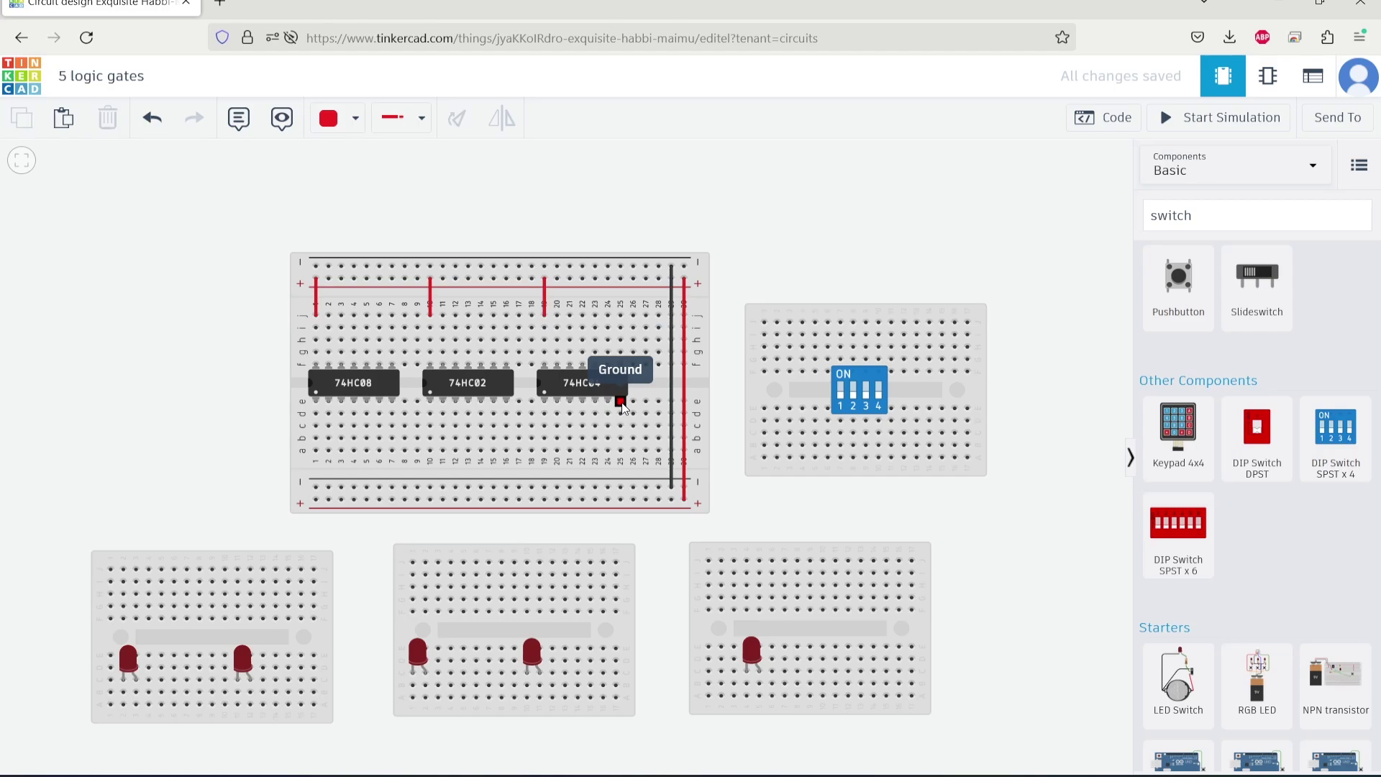
left_click(621, 488)
left_click(357, 132)
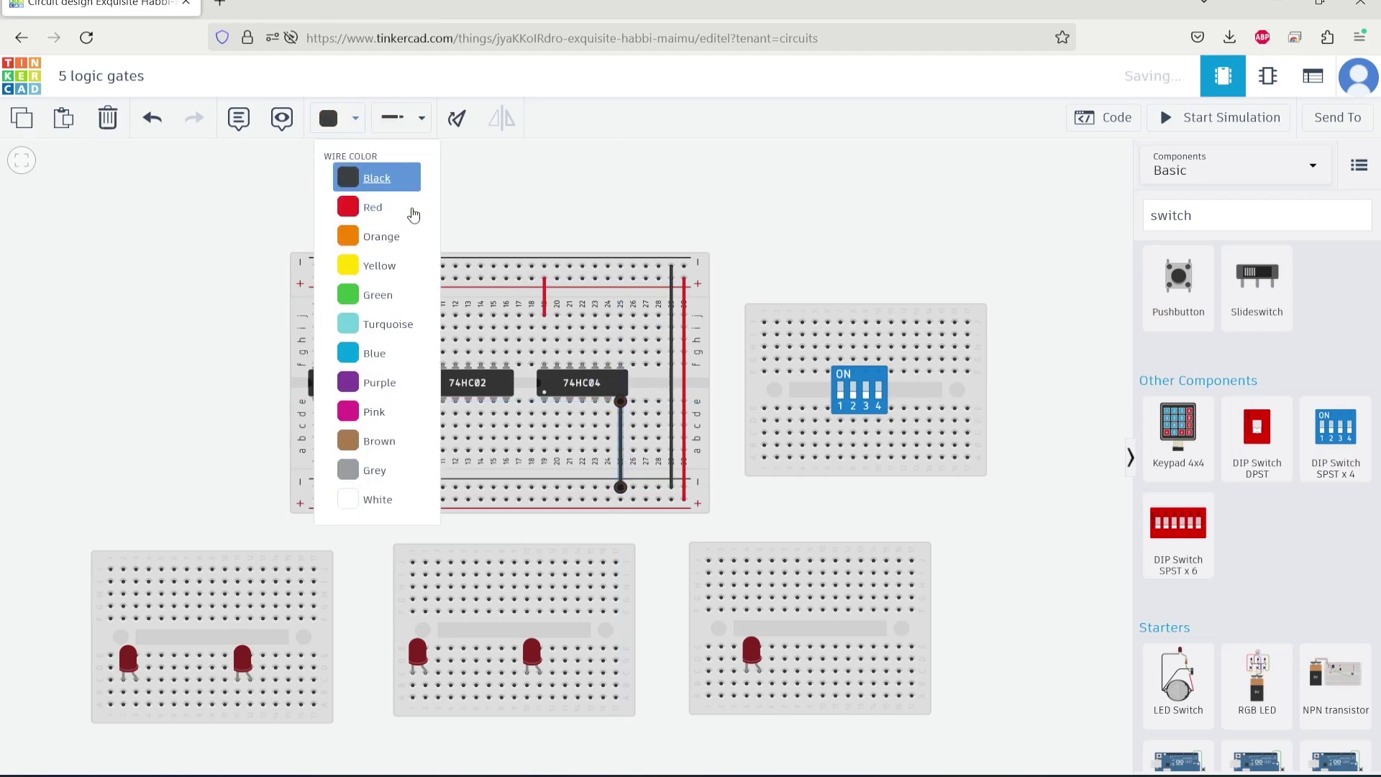
left_click(372, 178)
left_click(507, 487)
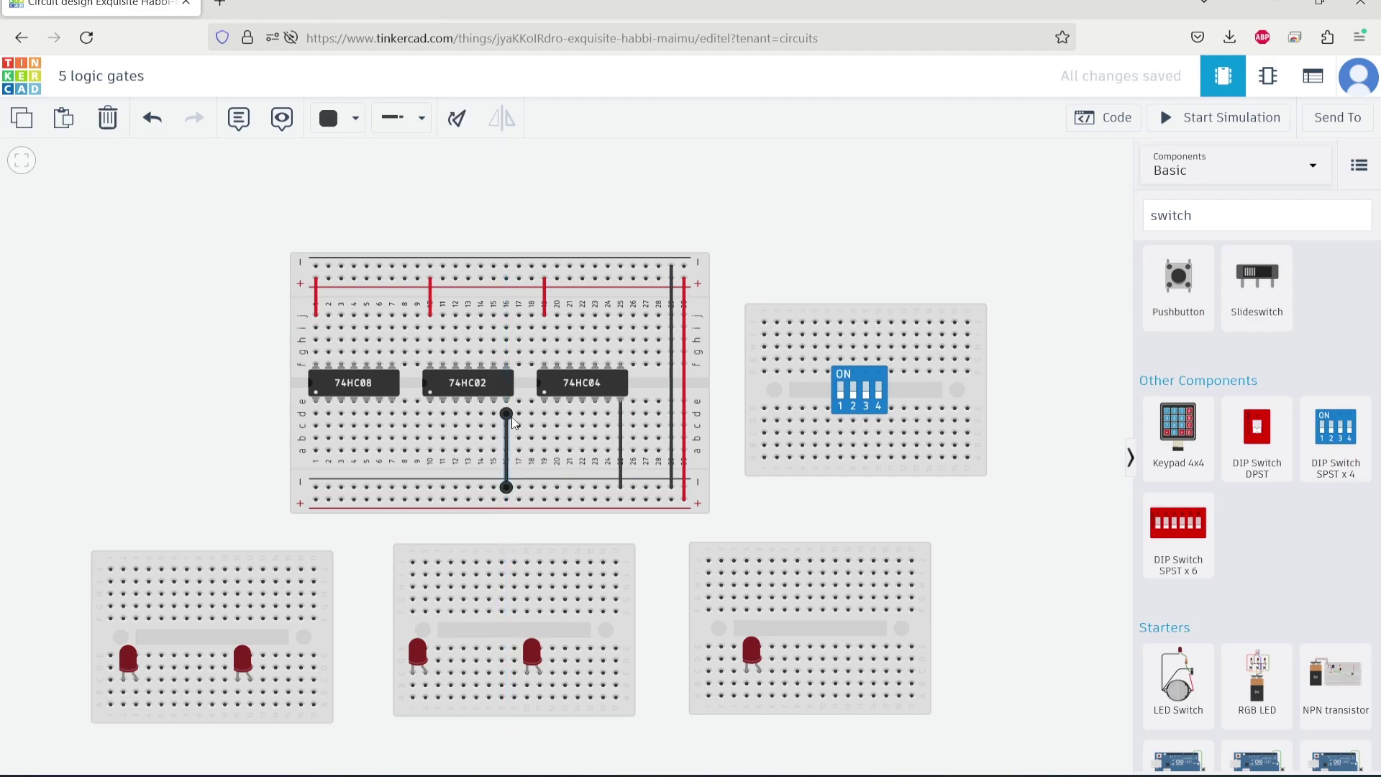
left_click(506, 450)
left_click(621, 405)
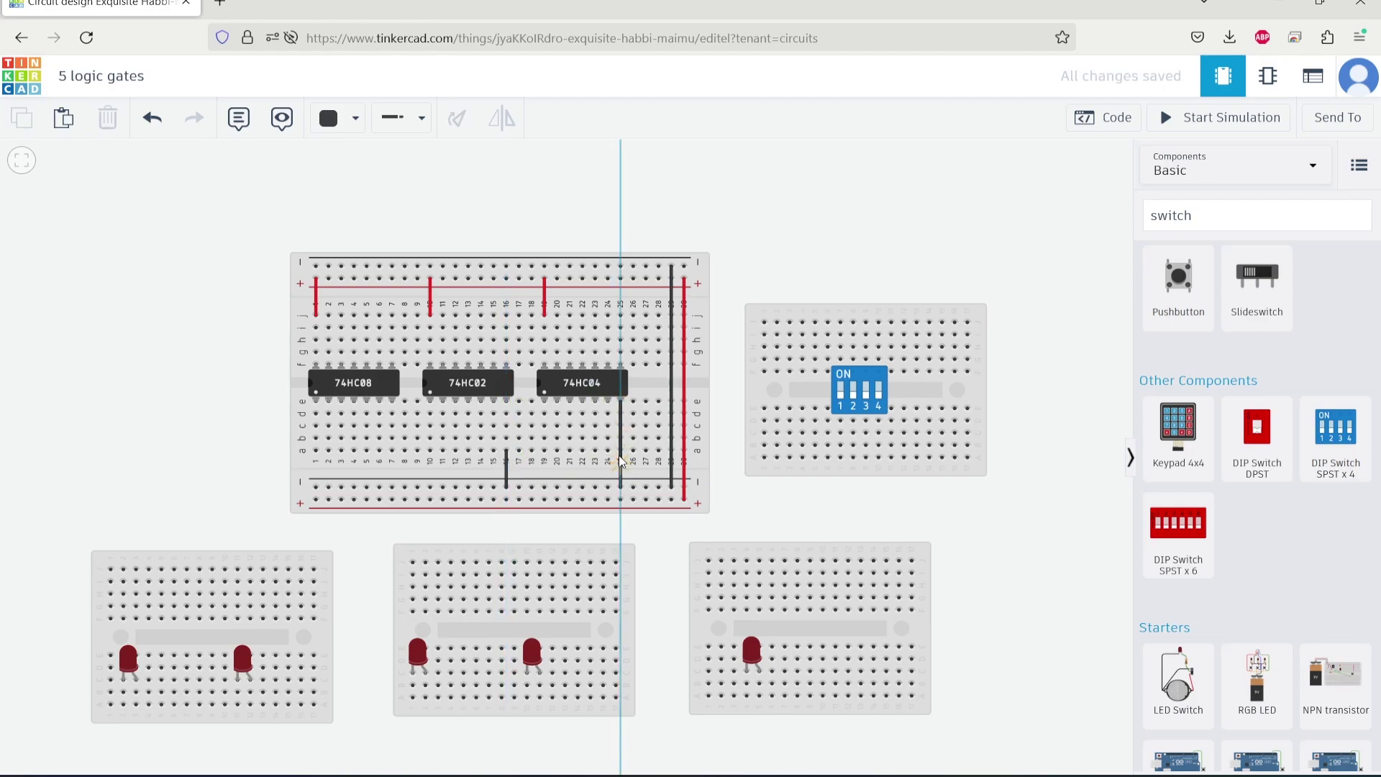
left_click(620, 401)
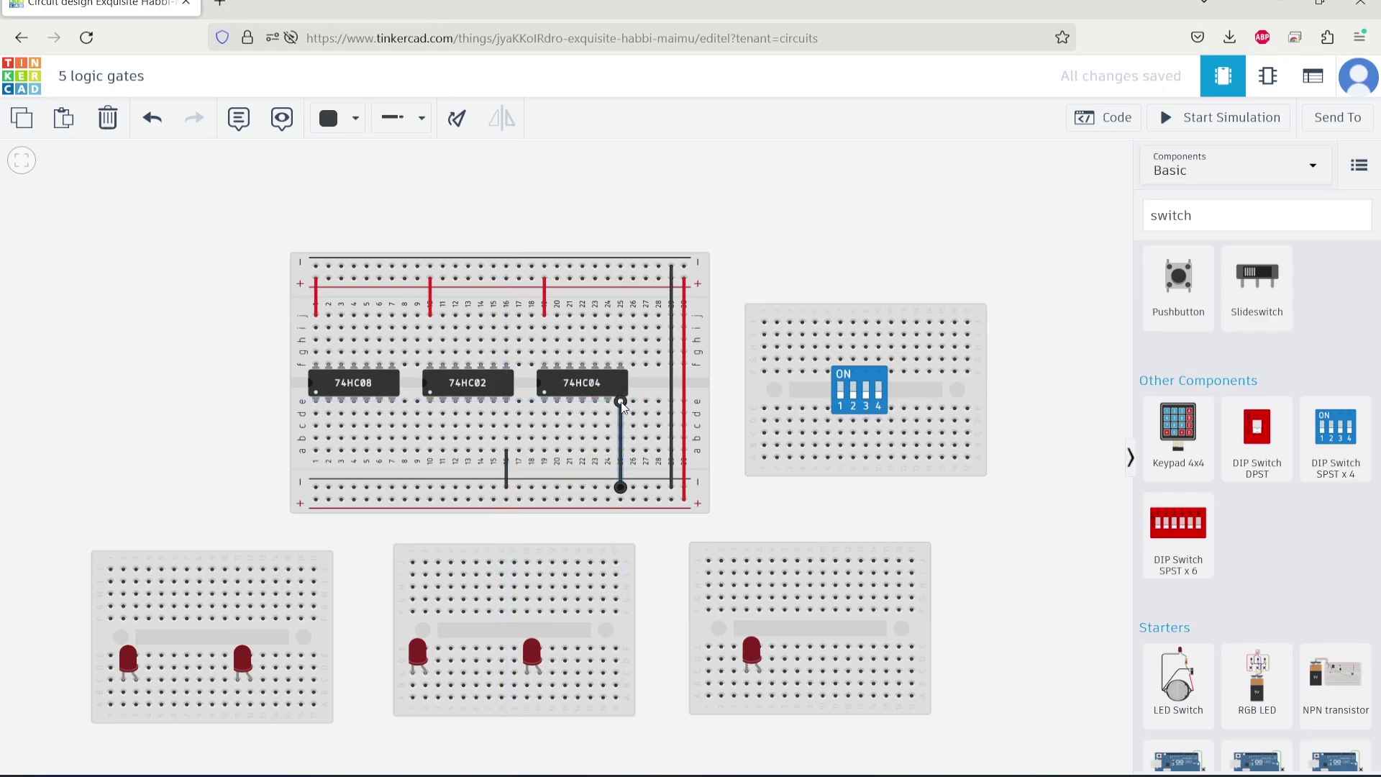
left_click(392, 450)
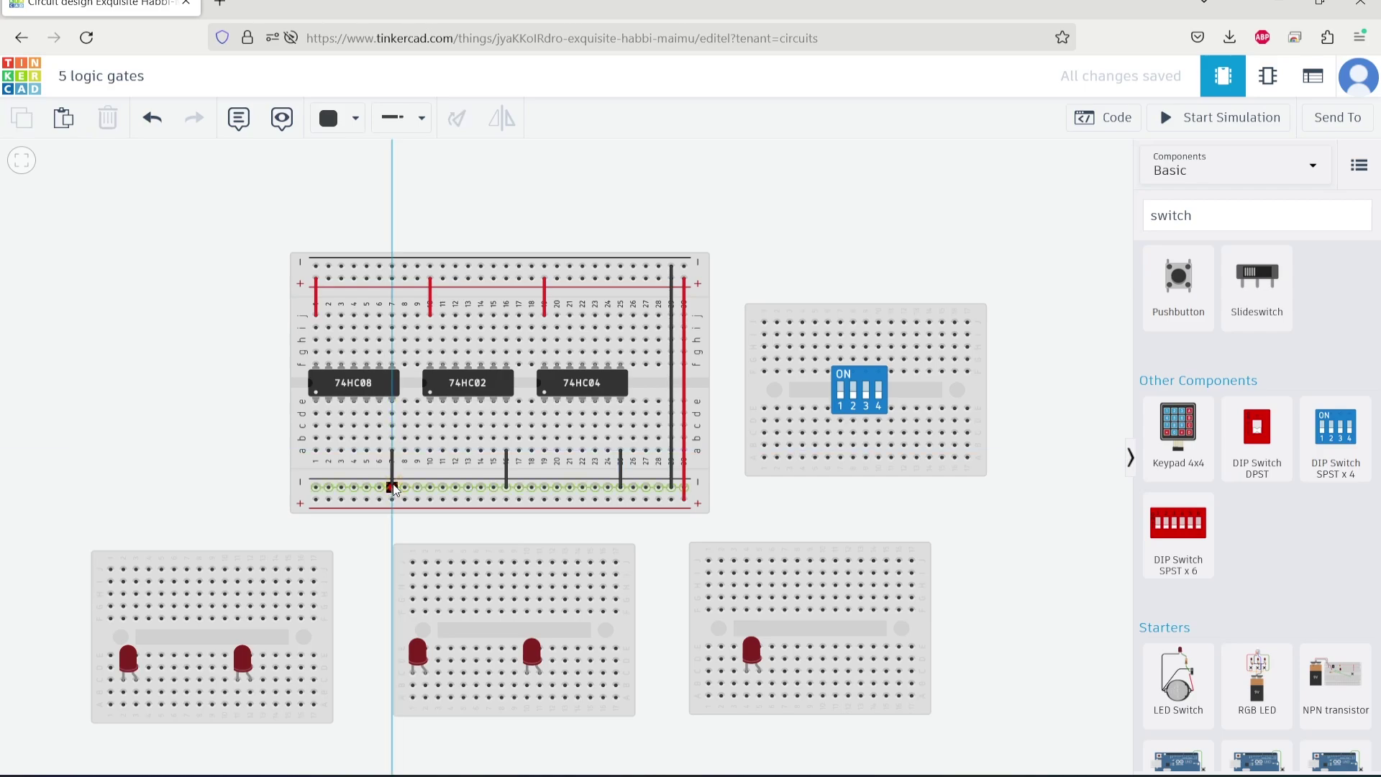
left_click(392, 487)
left_click(476, 530)
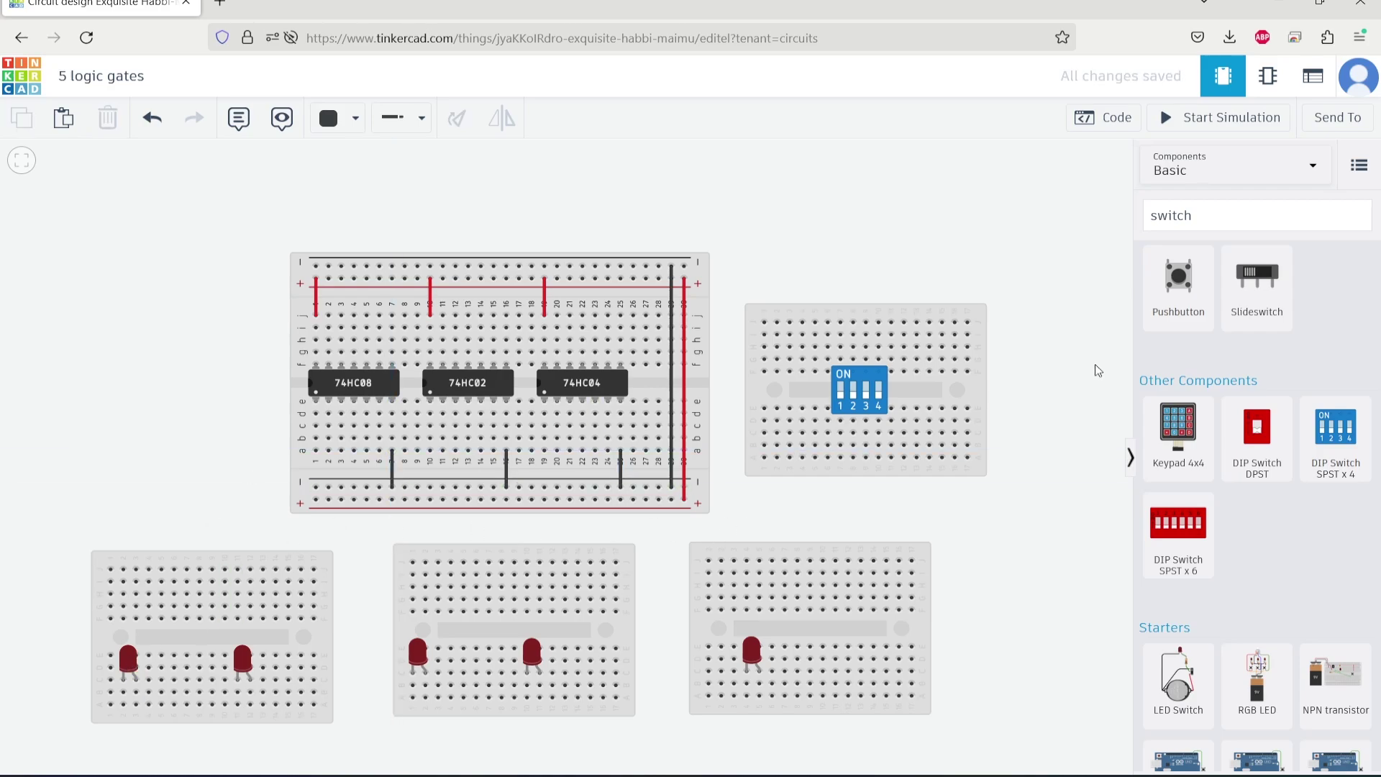
Search the components for "9v battery" and place a 9V battery above the mini breadboard that holds the DIP switch
left_click(1179, 215)
type("battery")
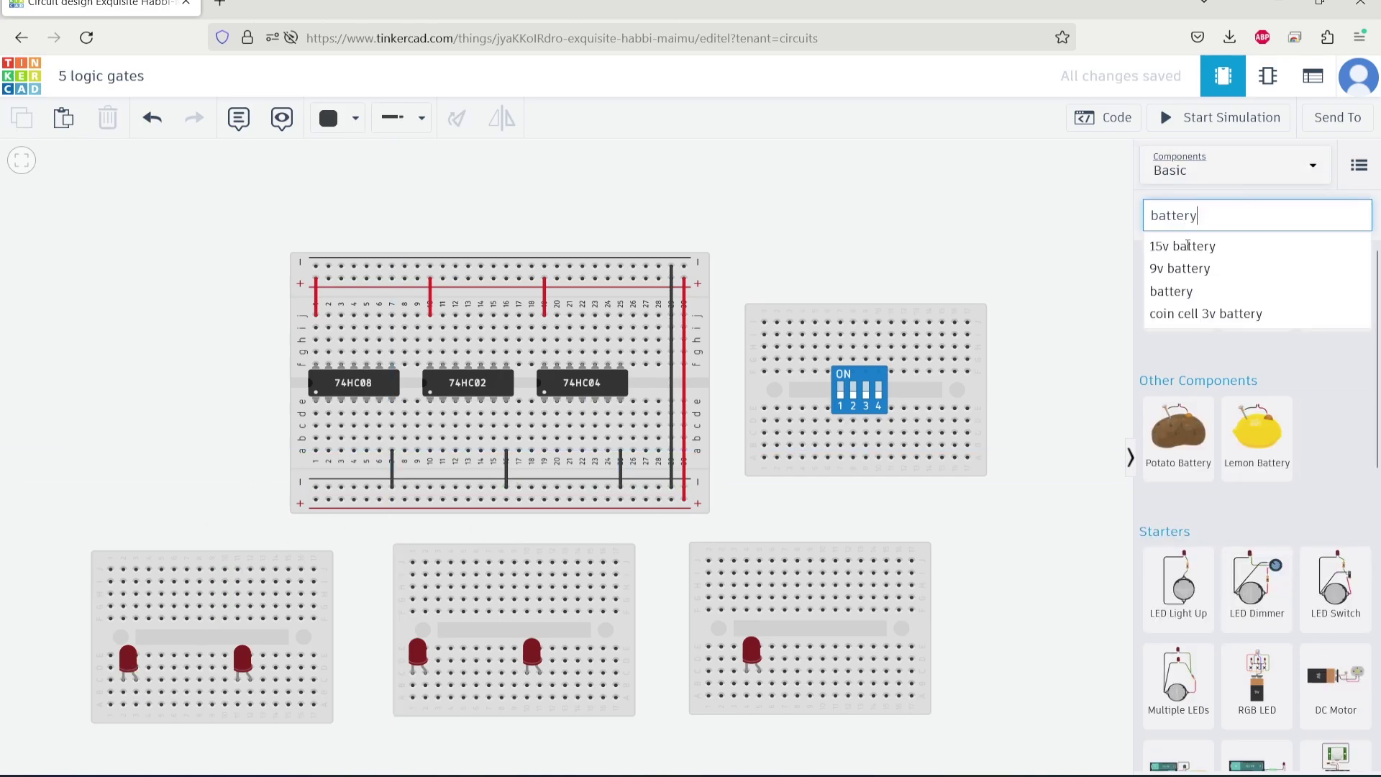
left_click(1180, 268)
left_click_drag(1178, 277, 818, 203)
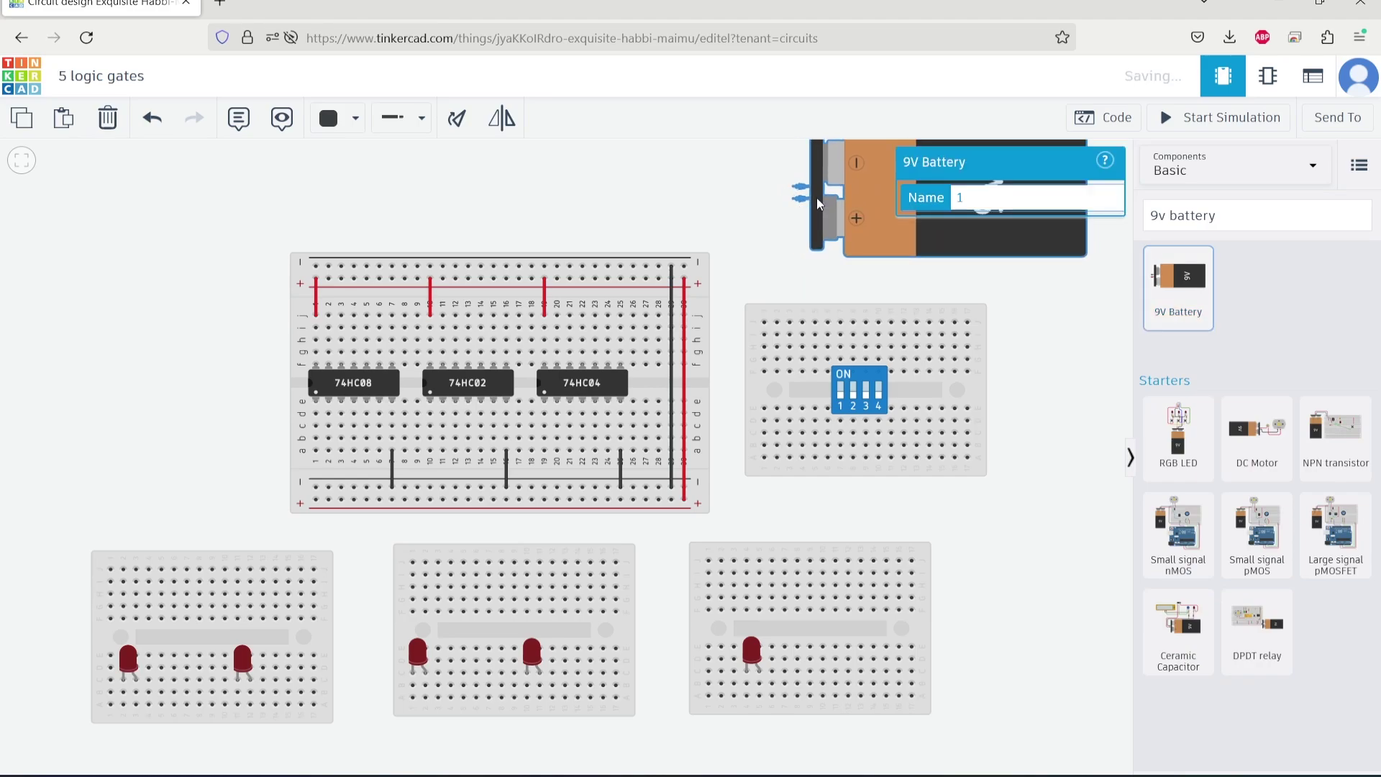
left_click(889, 284)
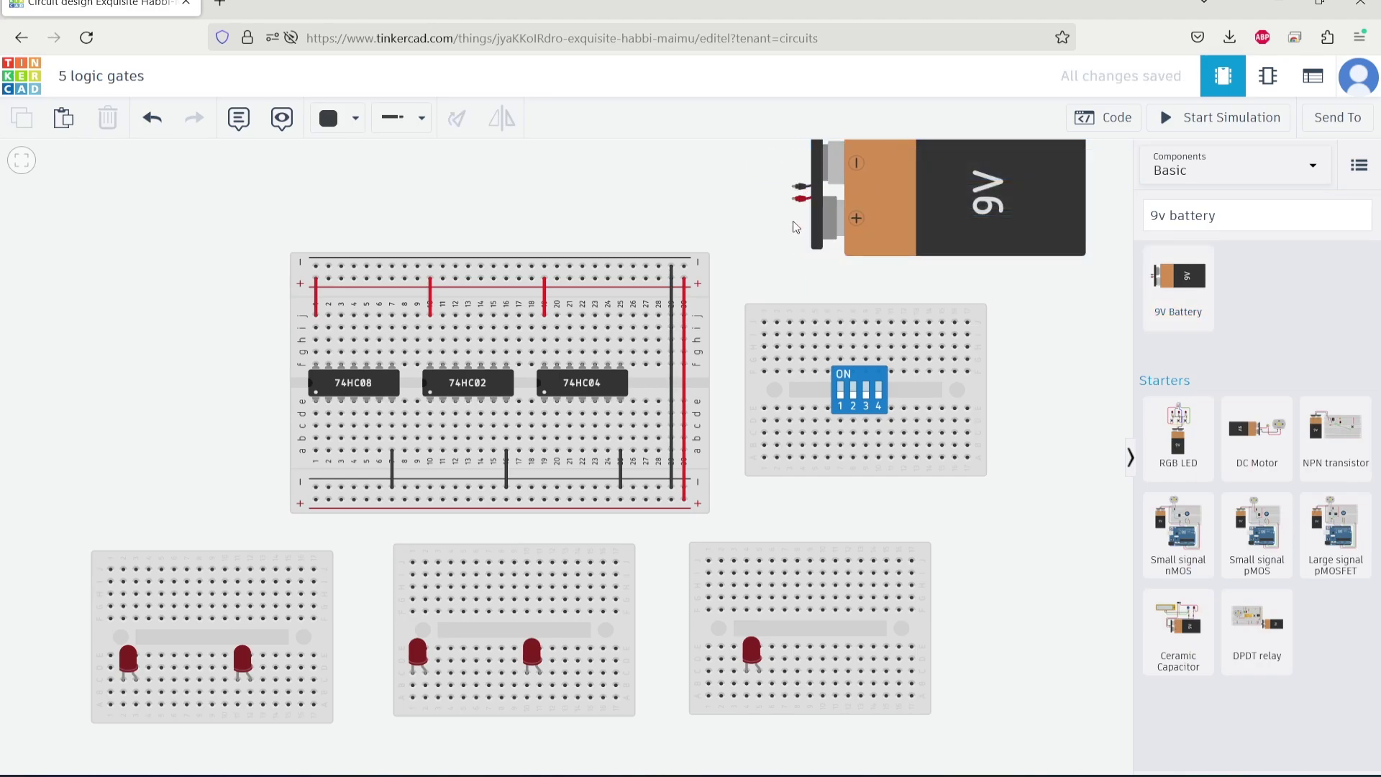
Connect the battery's positive terminal to the main breadboard's upper positive rail at column 27 with a red wire
left_click(795, 200)
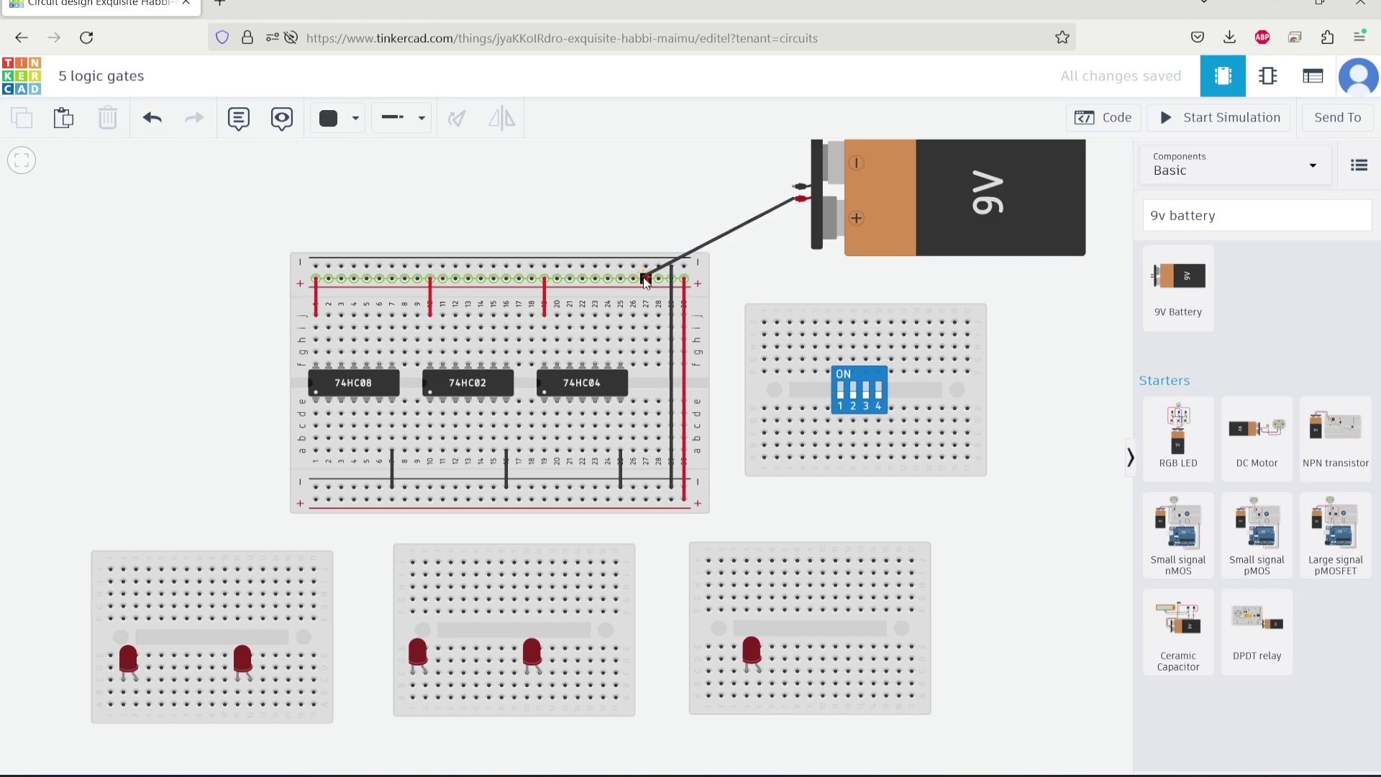
left_click(645, 279)
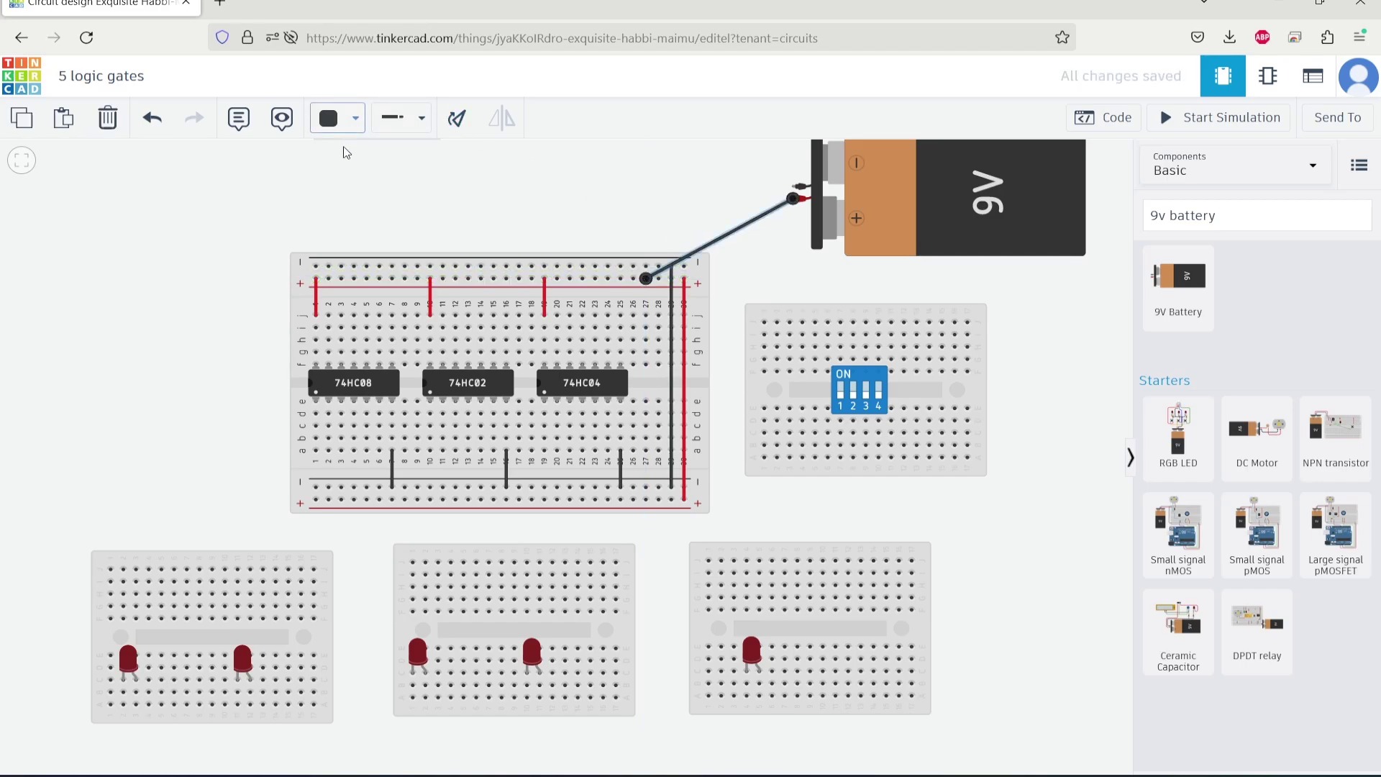
left_click(332, 118)
left_click(366, 208)
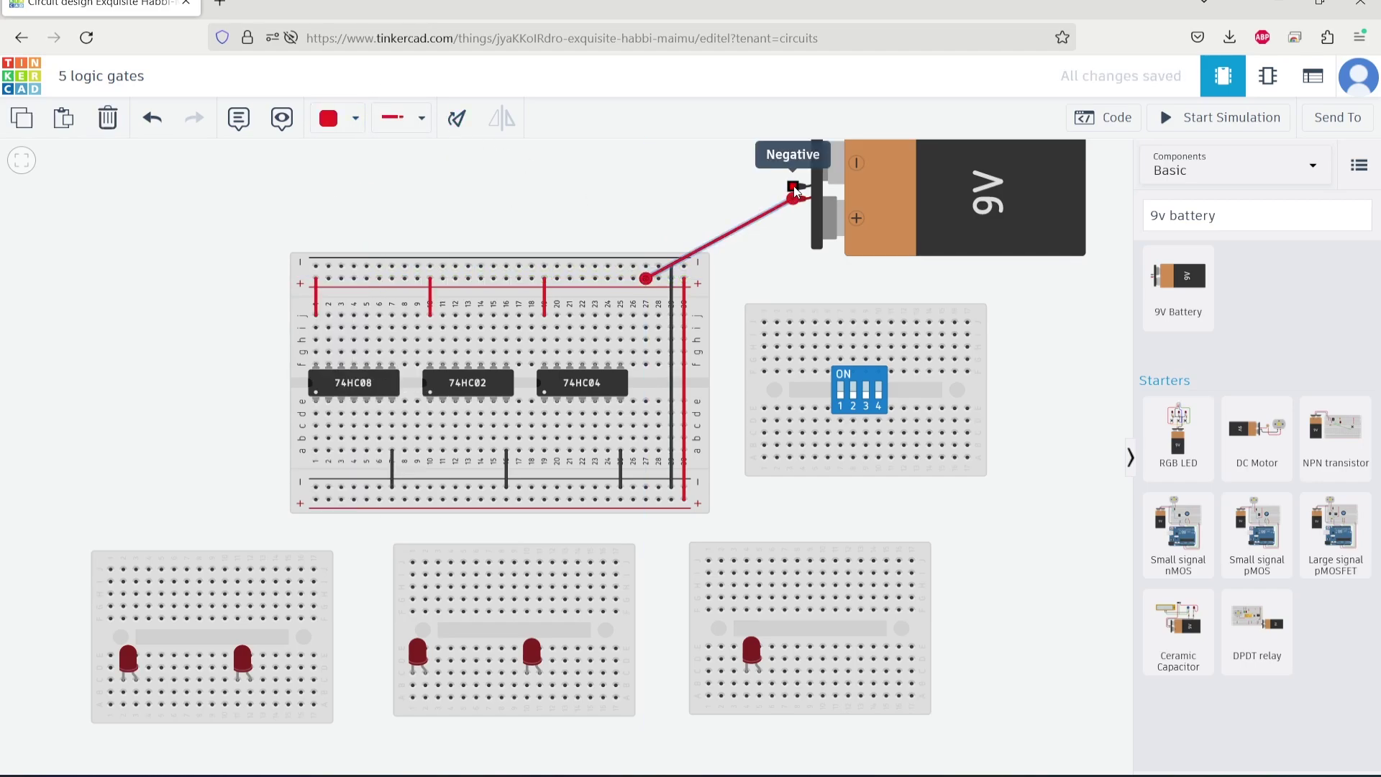
Connect the battery's negative terminal to the main breadboard's upper negative rail at column 25 with a black wire
left_click(792, 190)
left_click(622, 268)
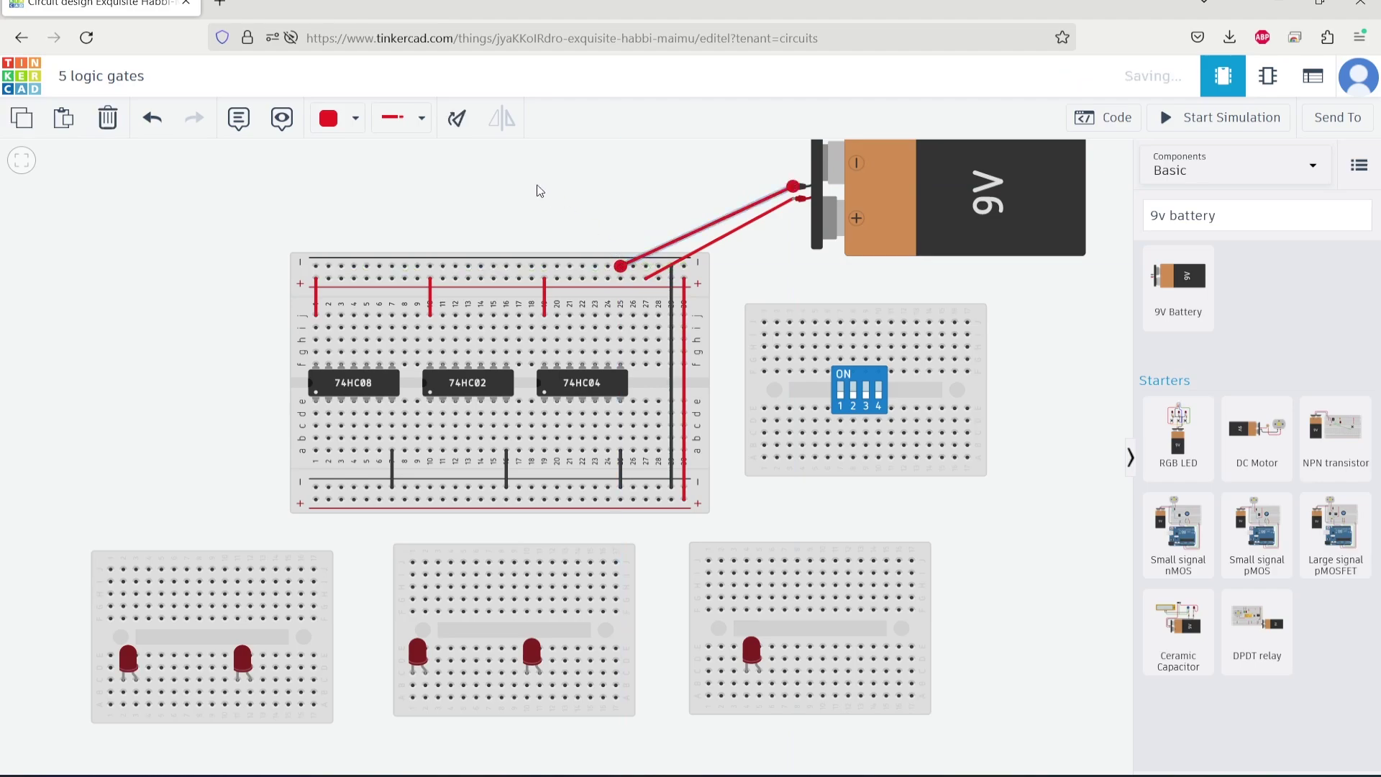
left_click(402, 132)
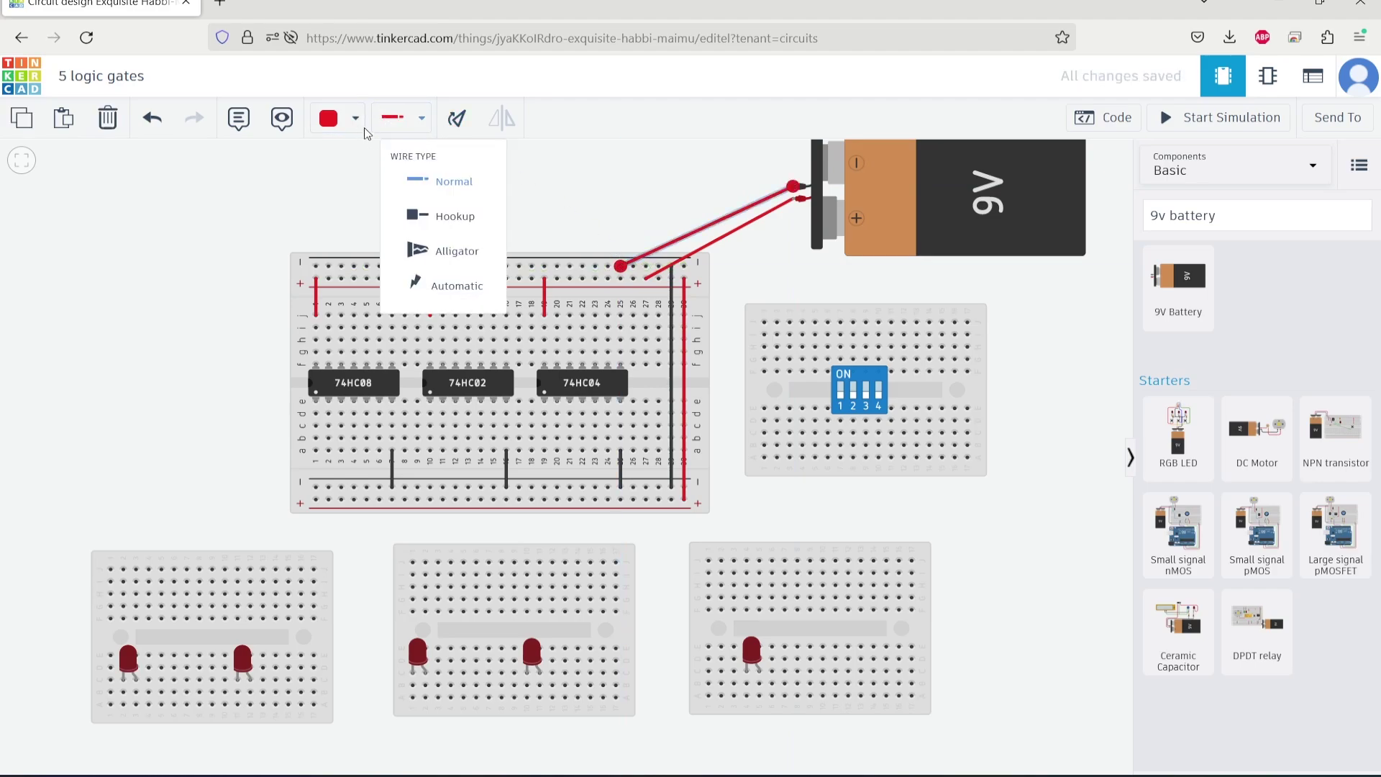
left_click(340, 119)
left_click(368, 185)
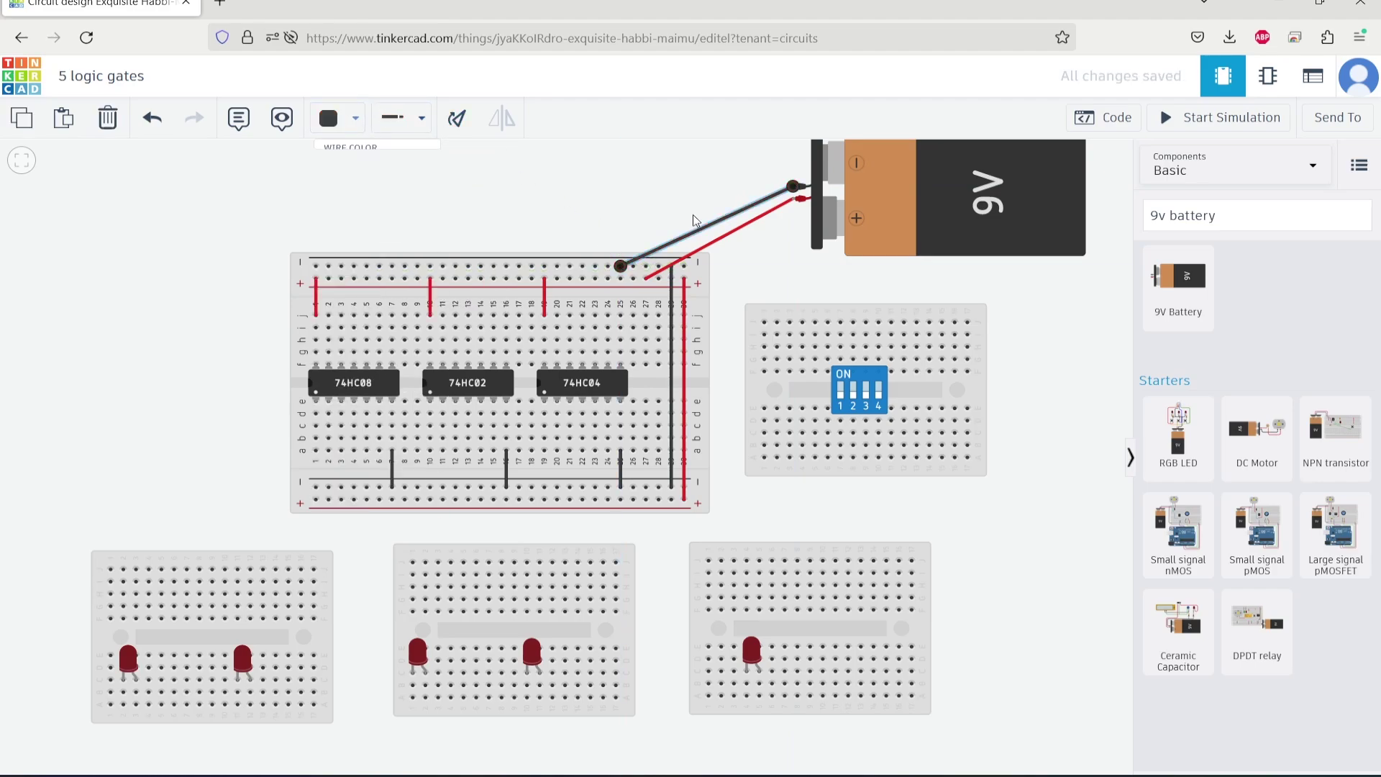
Test the circuit in a short simulation, and delete the black wire between the battery and the upper negative rail
left_click(1231, 119)
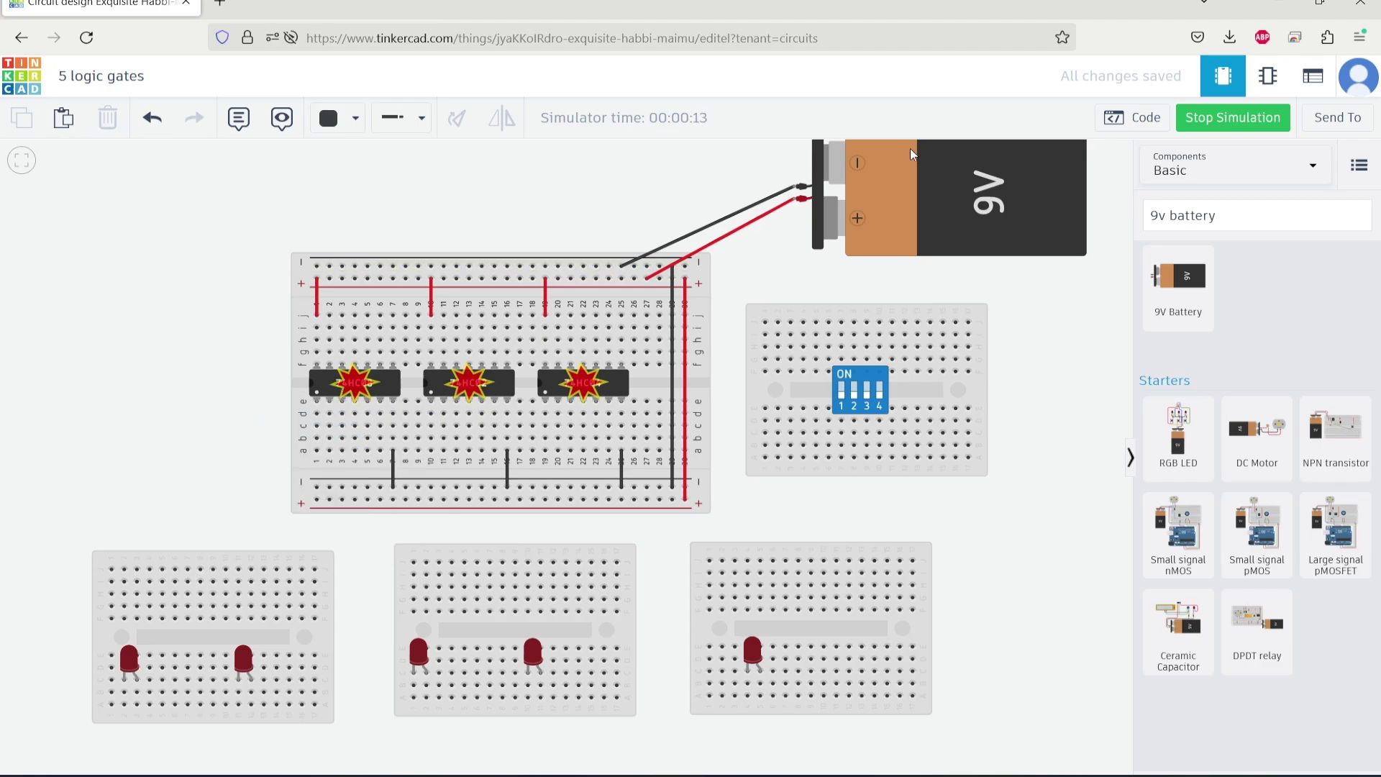
left_click(1232, 117)
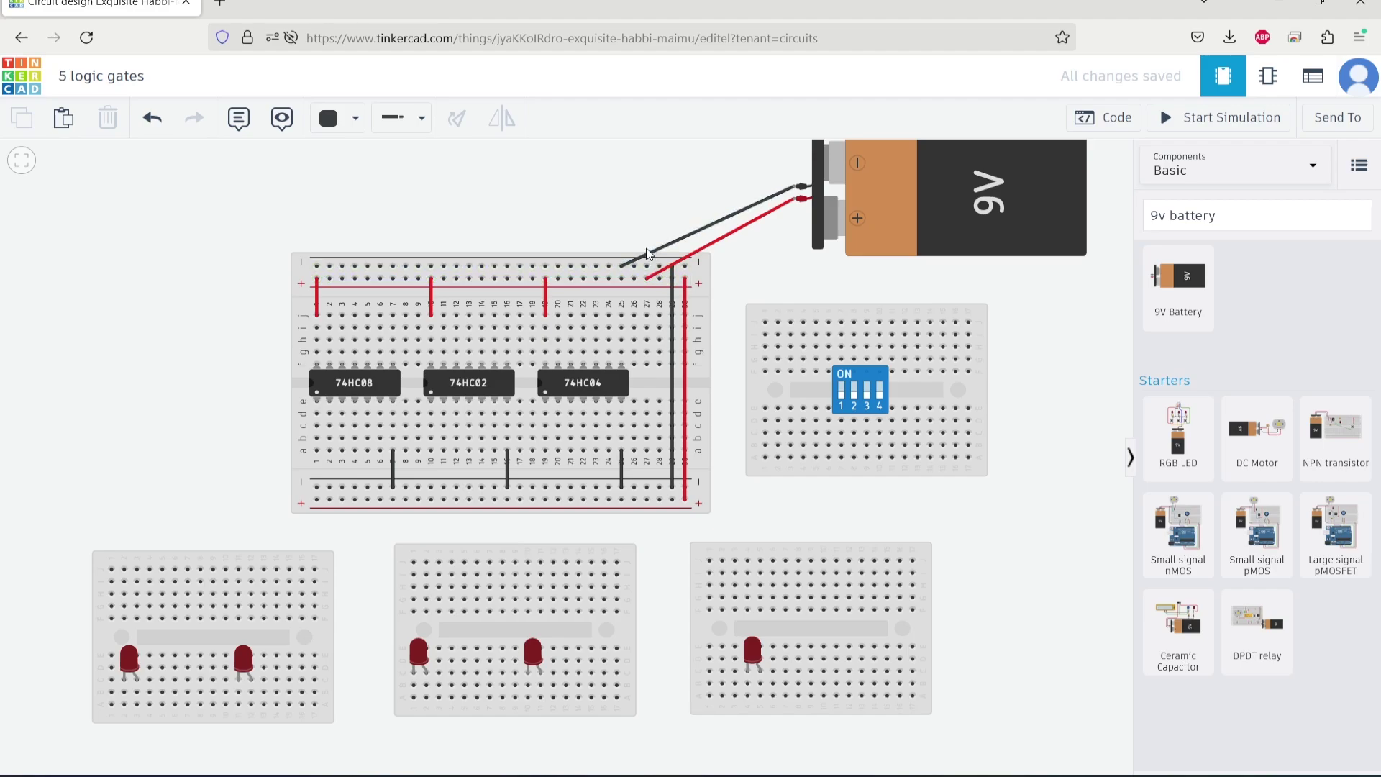
left_click(673, 244)
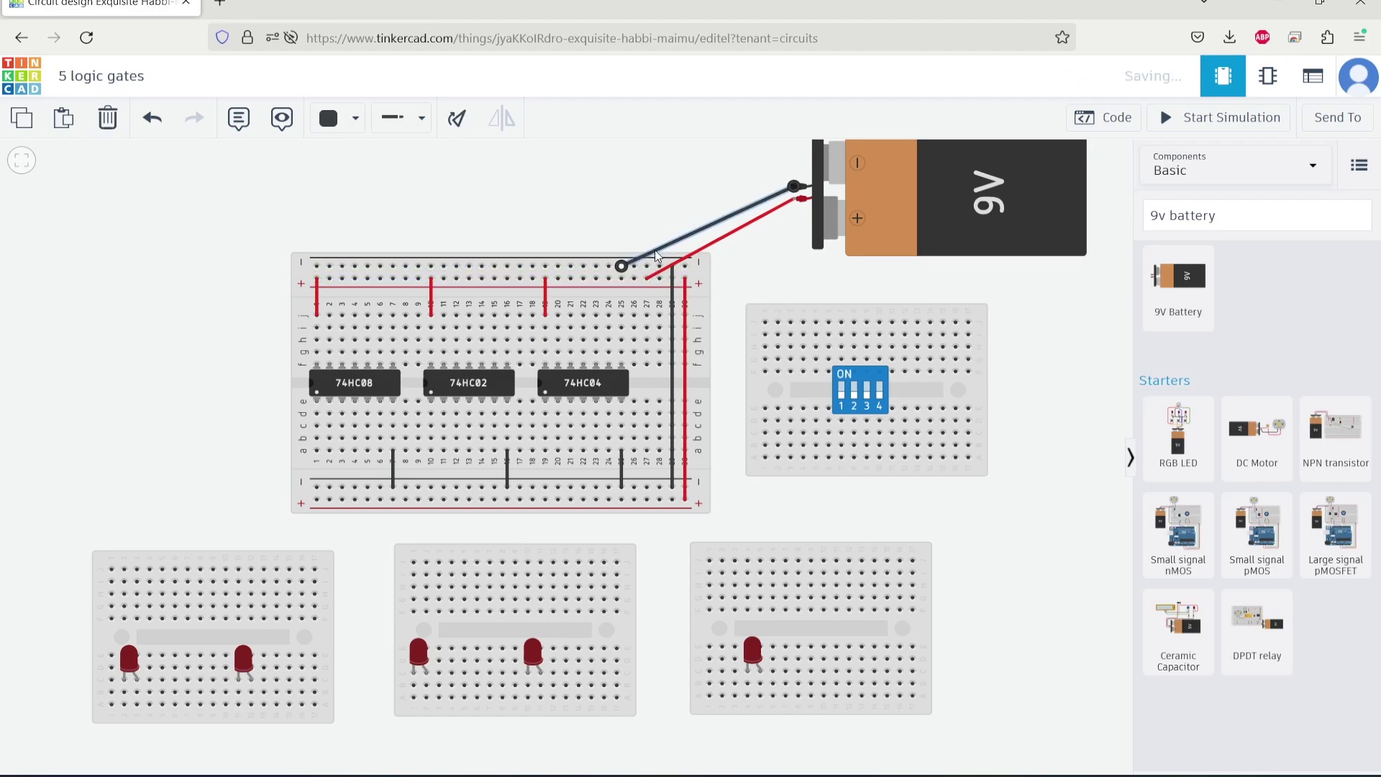
key("Delete")
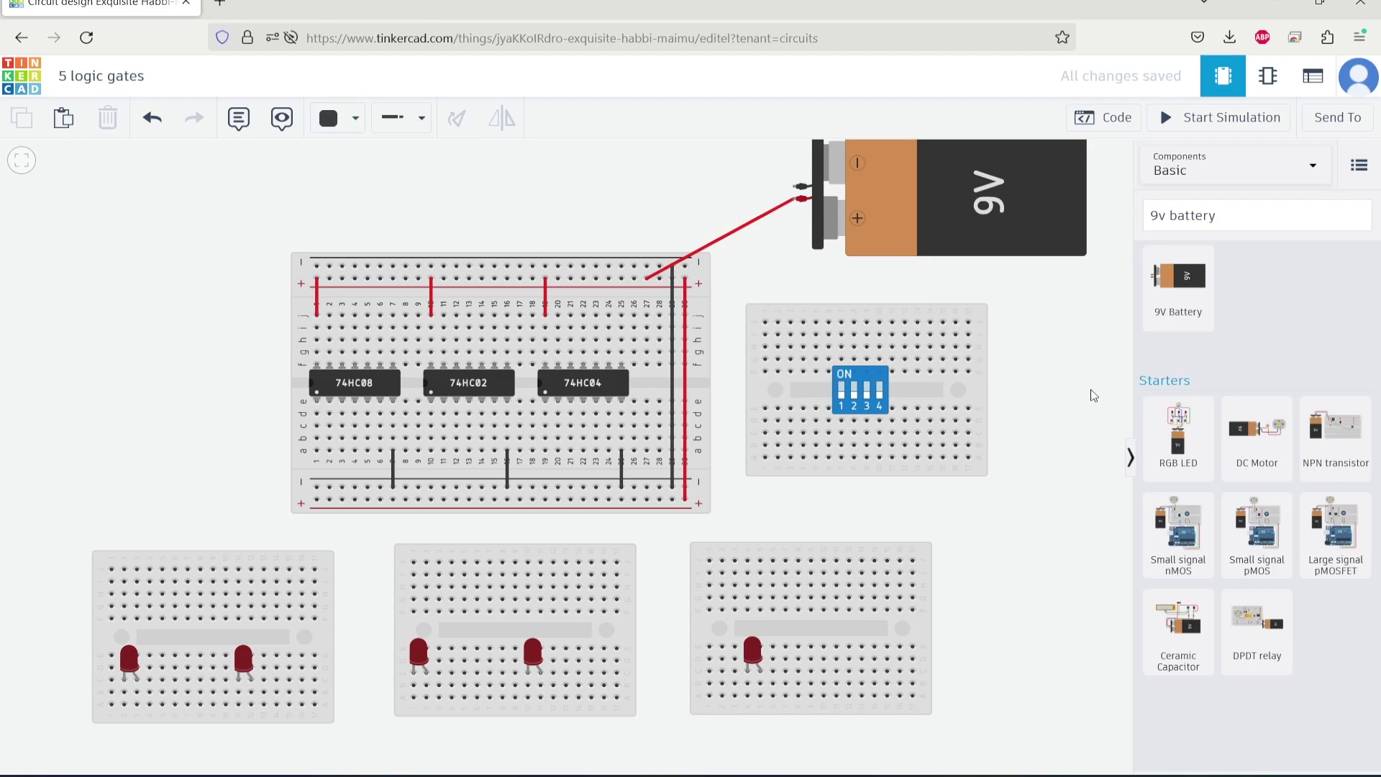
Search the components for "resistor" and place one at column 26, between the main breadboard's upper negative rail and row j
left_click(1178, 227)
double_click(1198, 216)
key("BackSpace")
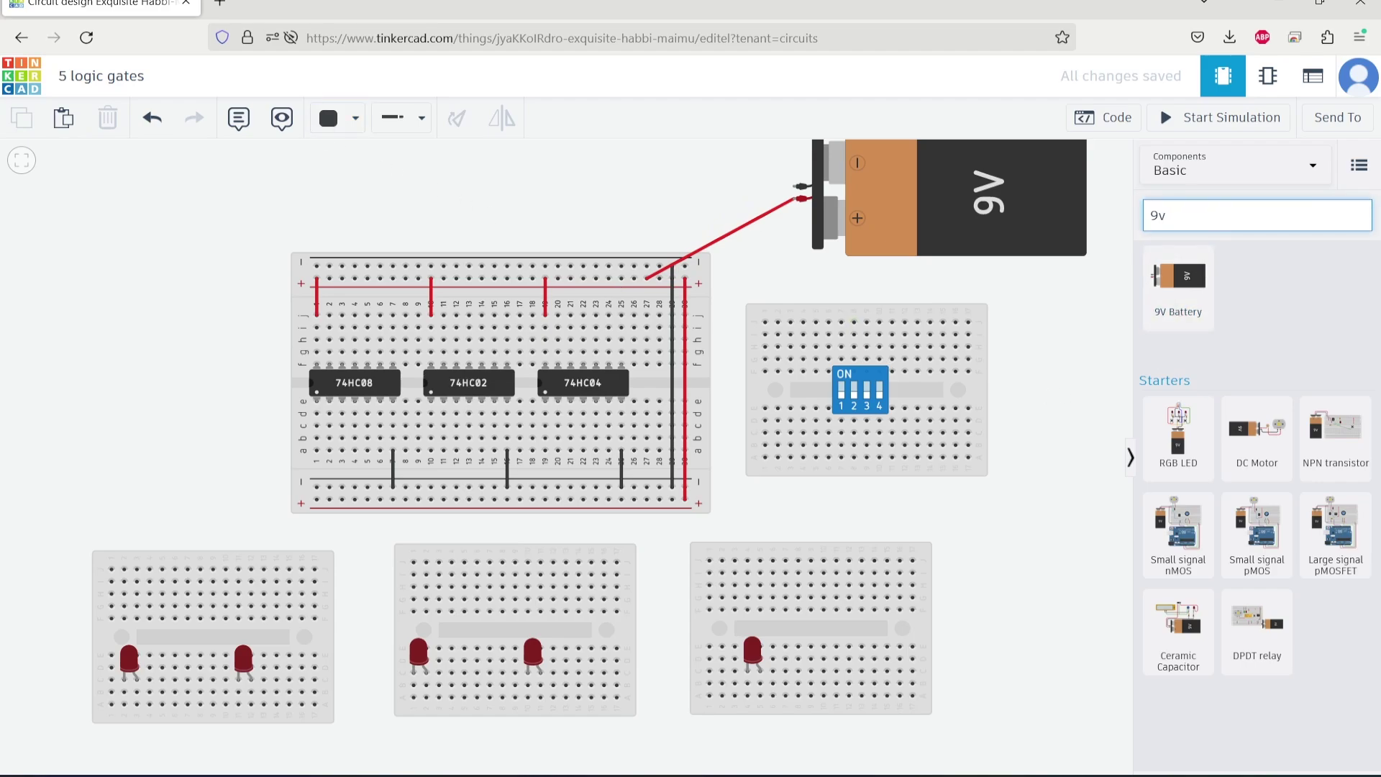
key("BackSpace")
key("BackSpace")
key("BackSpace")
type("resistor")
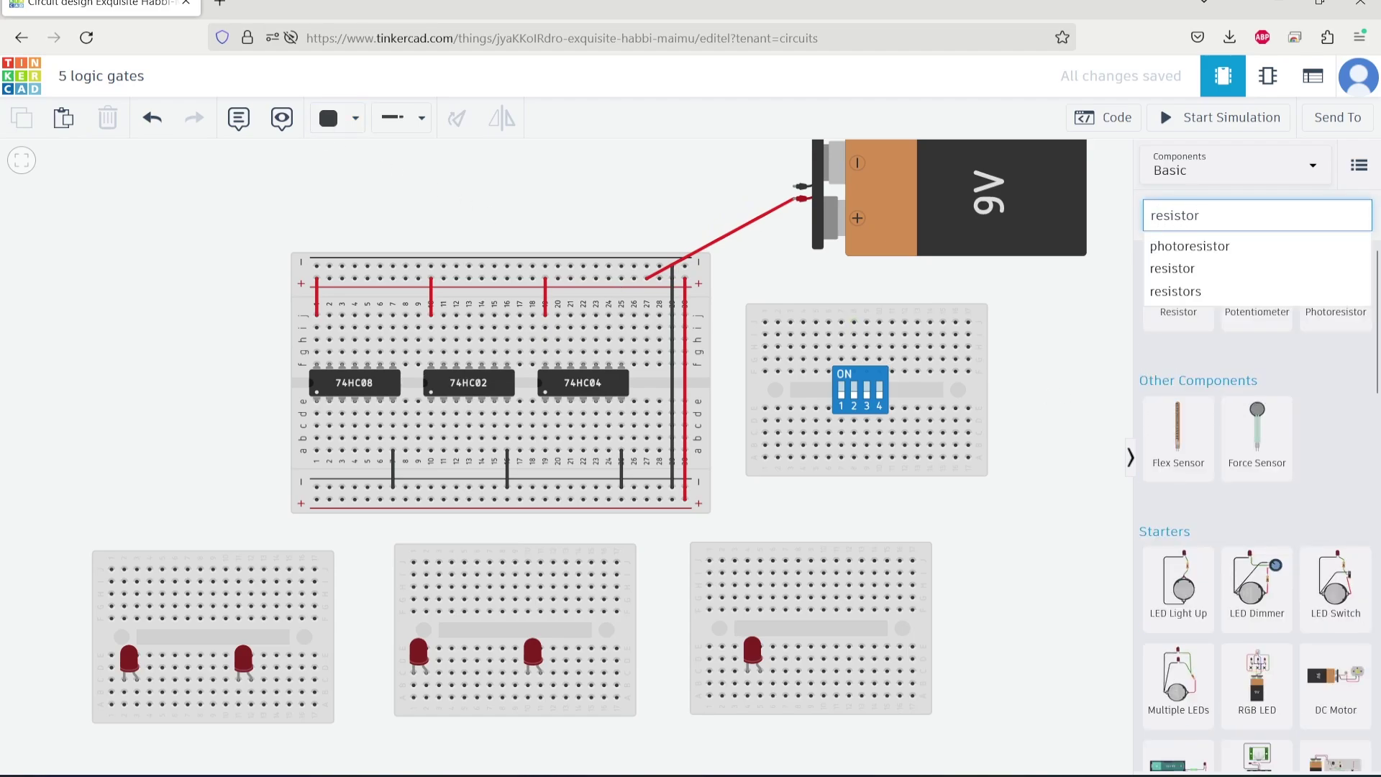
key("Return")
left_click(969, 354)
left_click_drag(1178, 277, 633, 291)
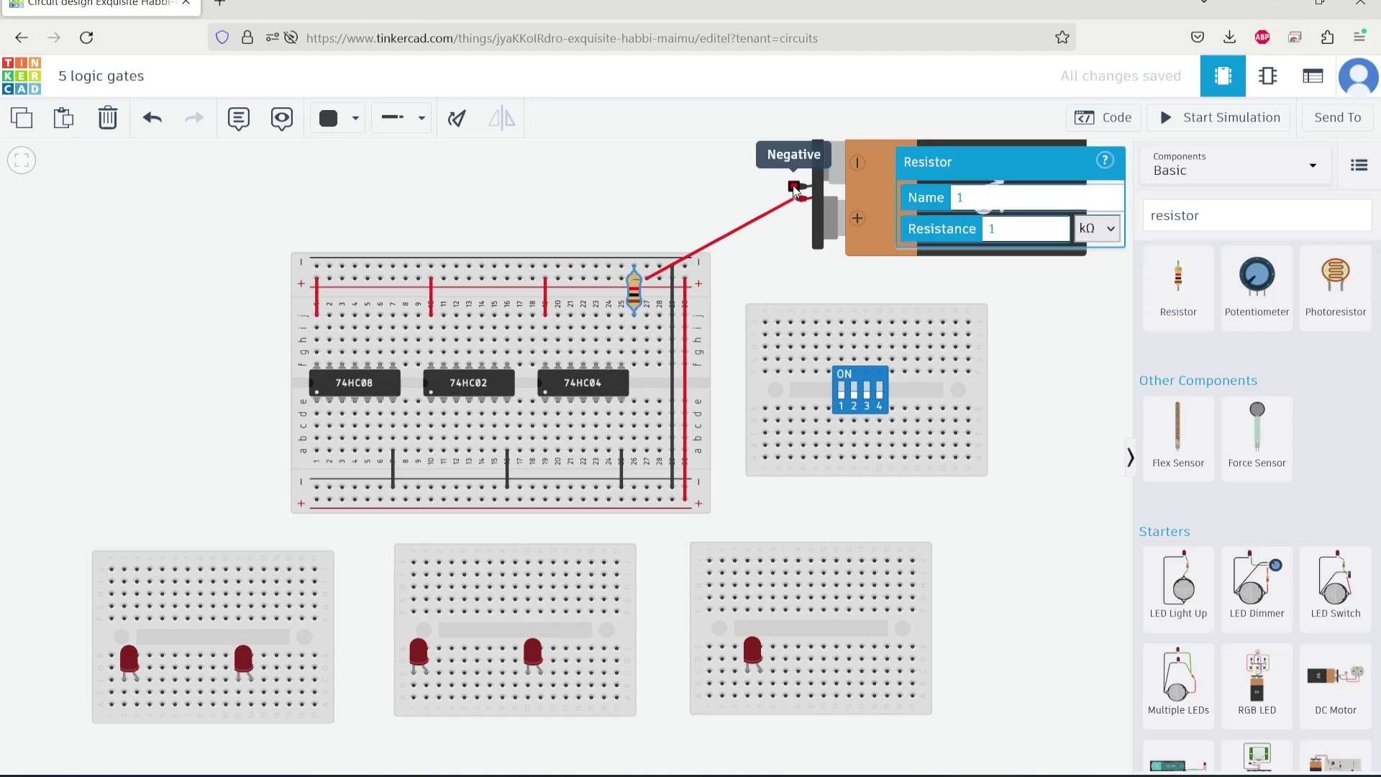
Wire the battery's negative terminal to row i at column 26 in black, and bend the red battery wire into a right angle
left_click(800, 187)
left_click(732, 189)
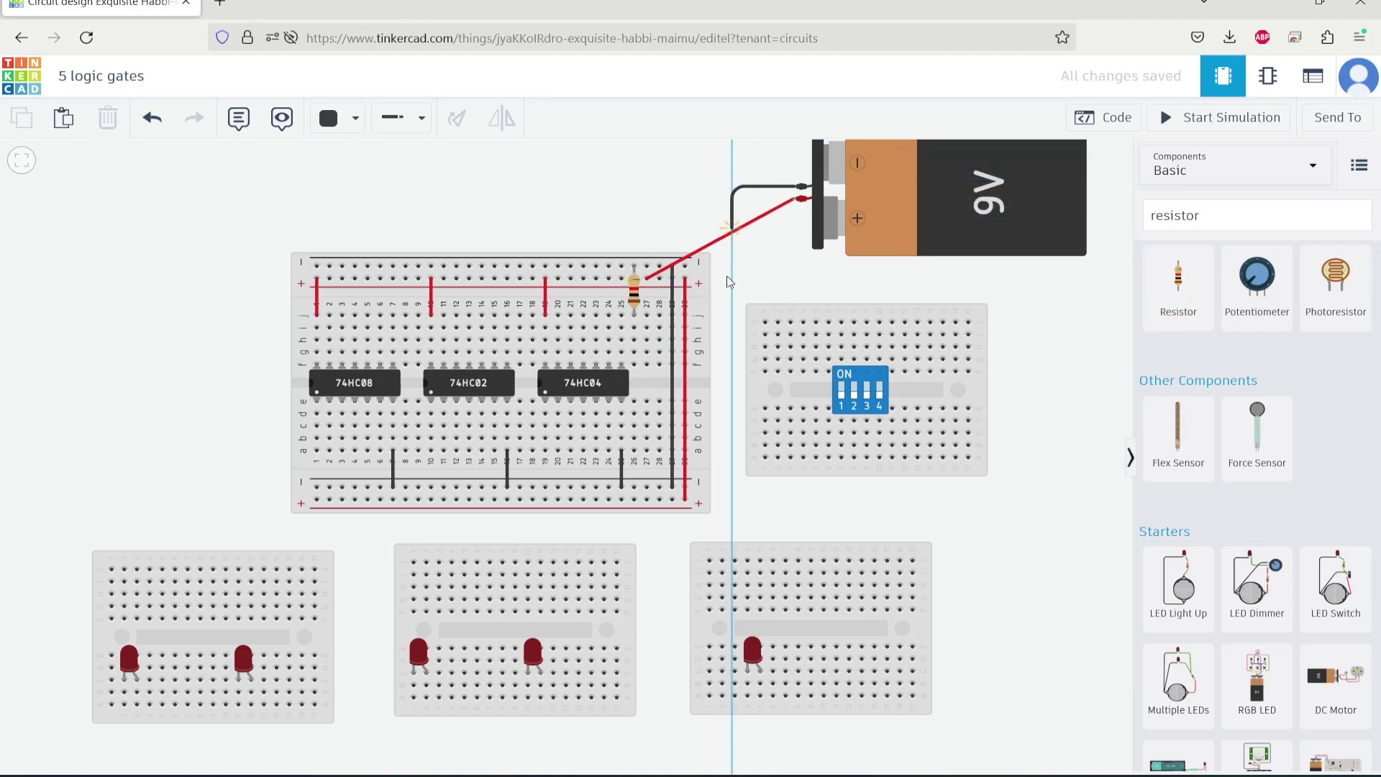
left_click(732, 328)
left_click(633, 328)
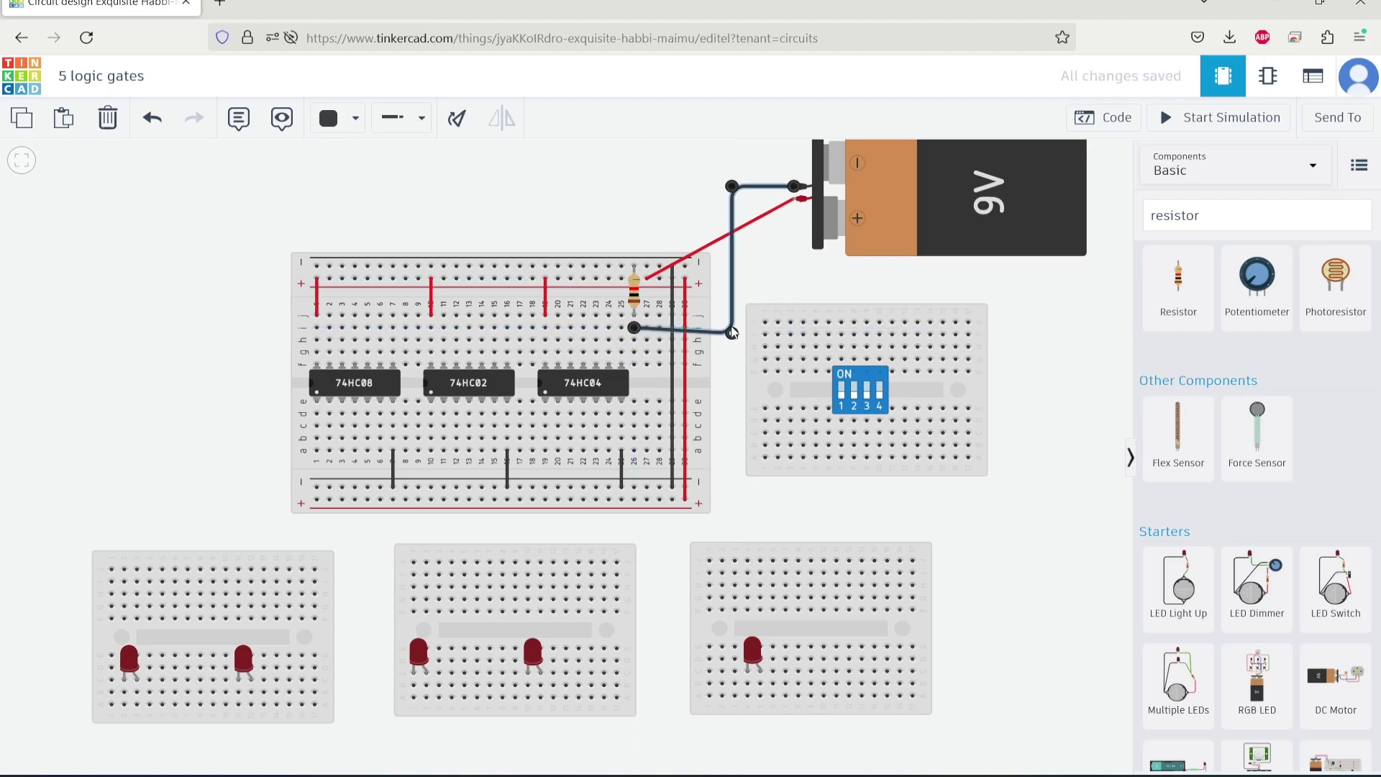
left_click_drag(708, 245, 646, 198)
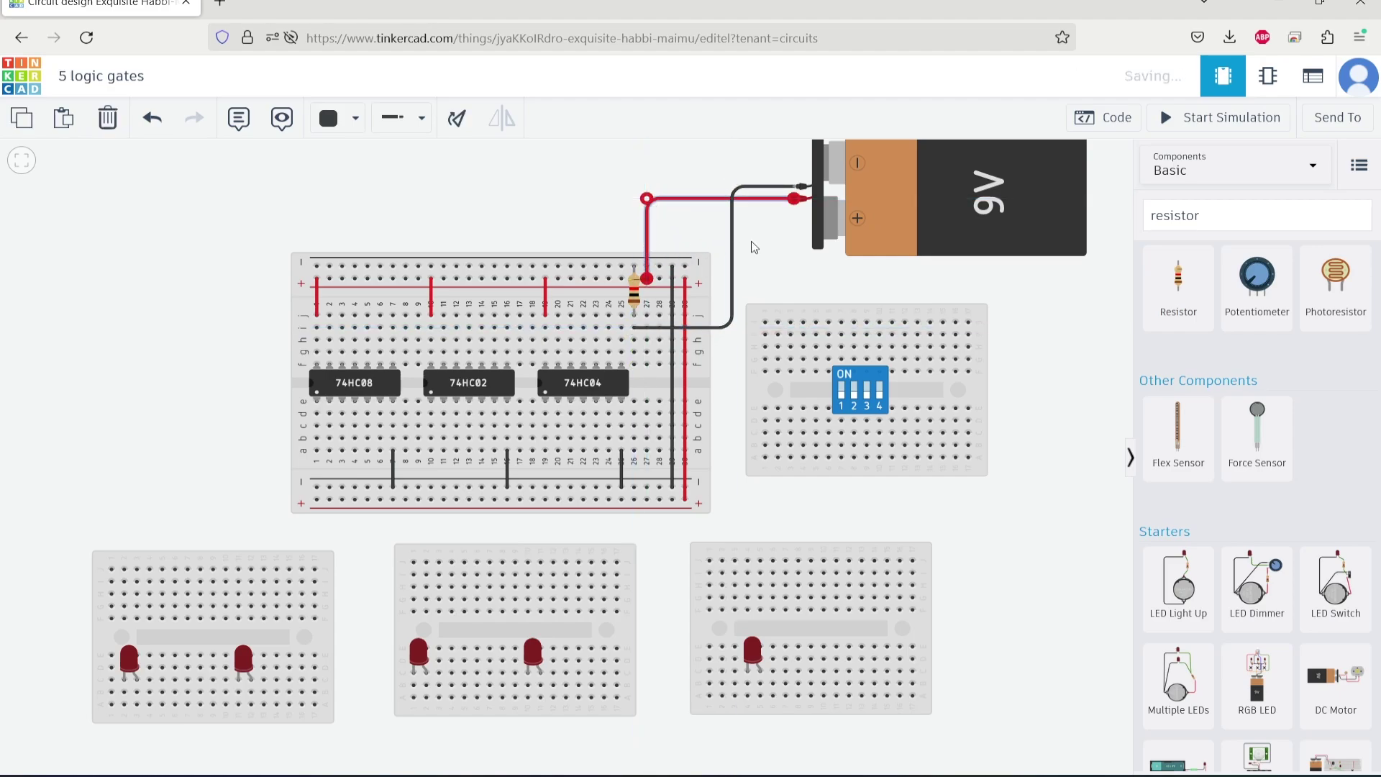
Set the resistor at column 26 to 1 Ω and test the circuit in a short simulation
left_click(1247, 120)
left_click(1247, 121)
left_click(633, 291)
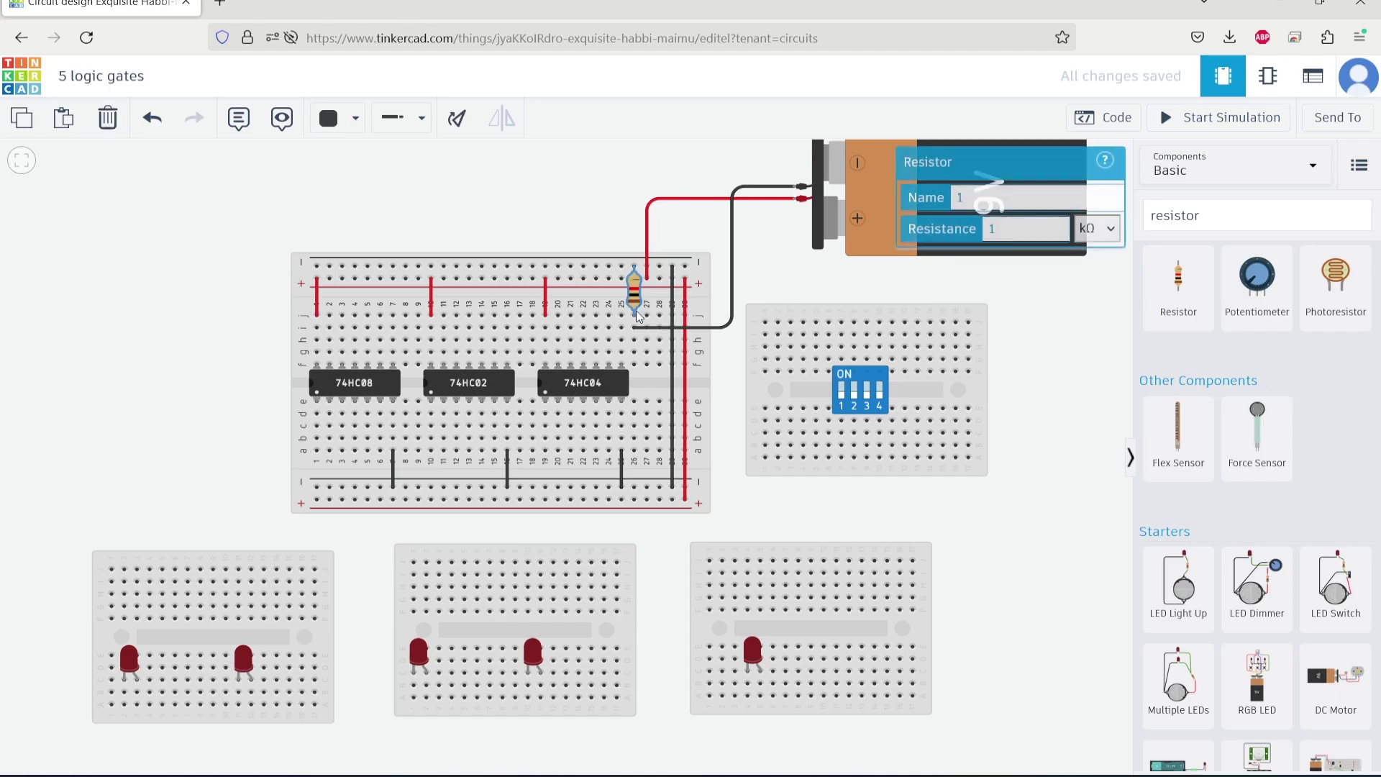
left_click(1096, 229)
left_click(1087, 351)
left_click(1015, 232)
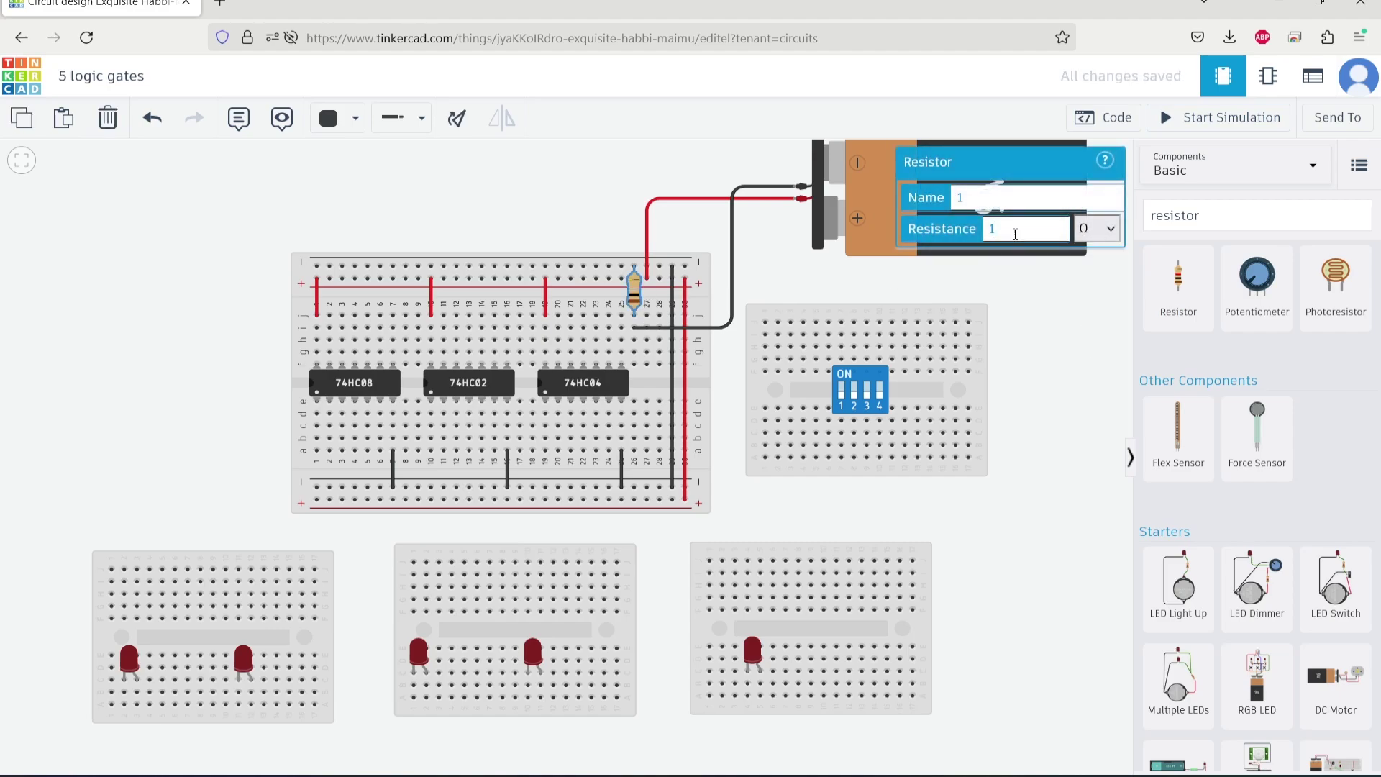
left_click(1039, 313)
left_click(1231, 117)
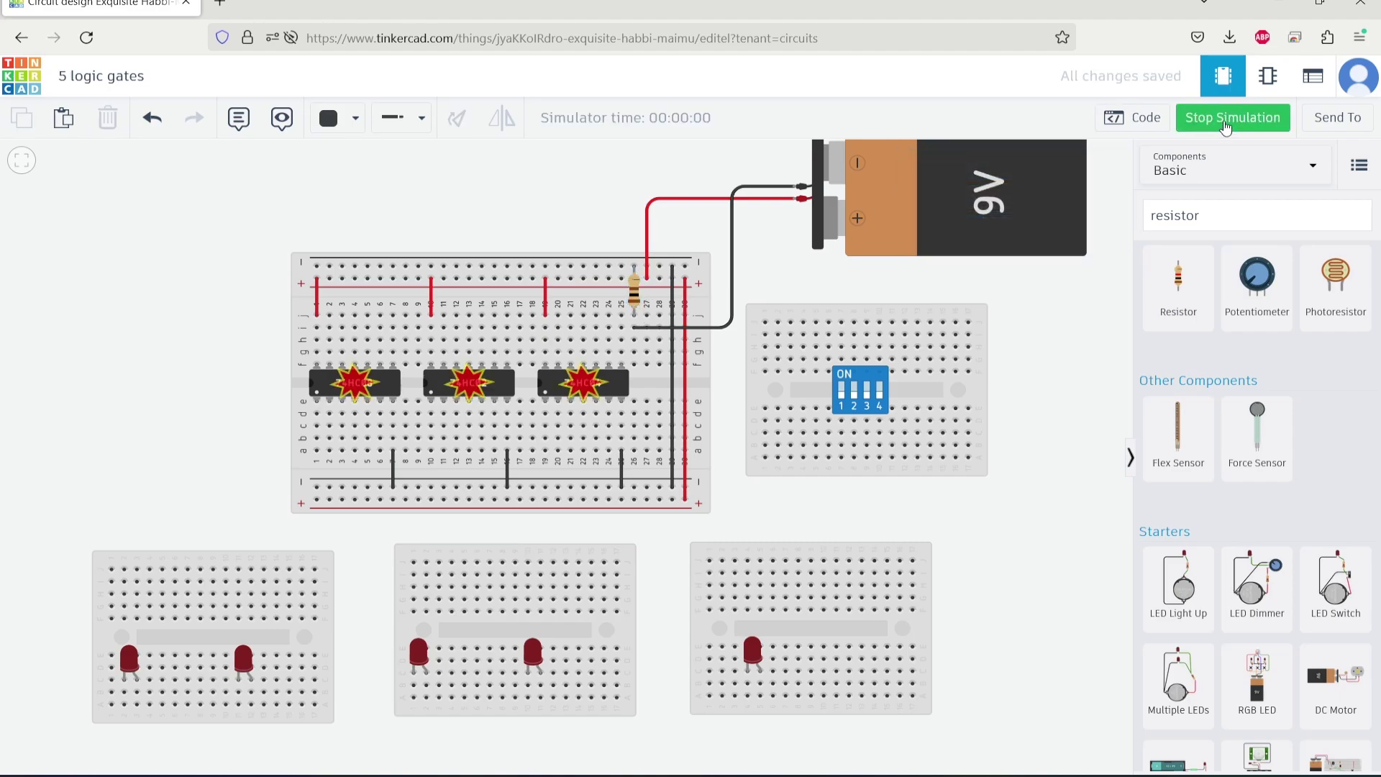
left_click(1232, 117)
Search the components for "multime" and place a multimeter beside the main breadboard's upper left corner
double_click(1176, 214)
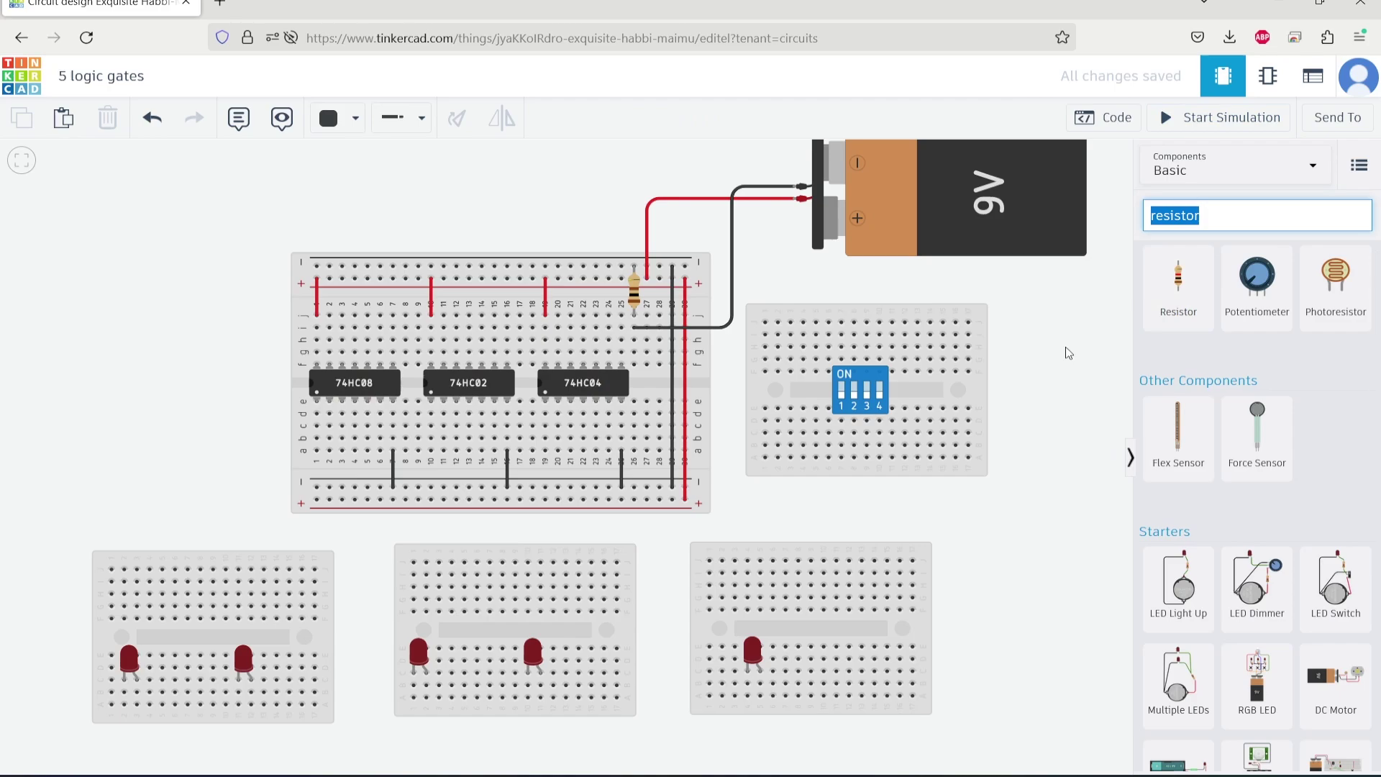
type("multime")
left_click_drag(1178, 288, 176, 267)
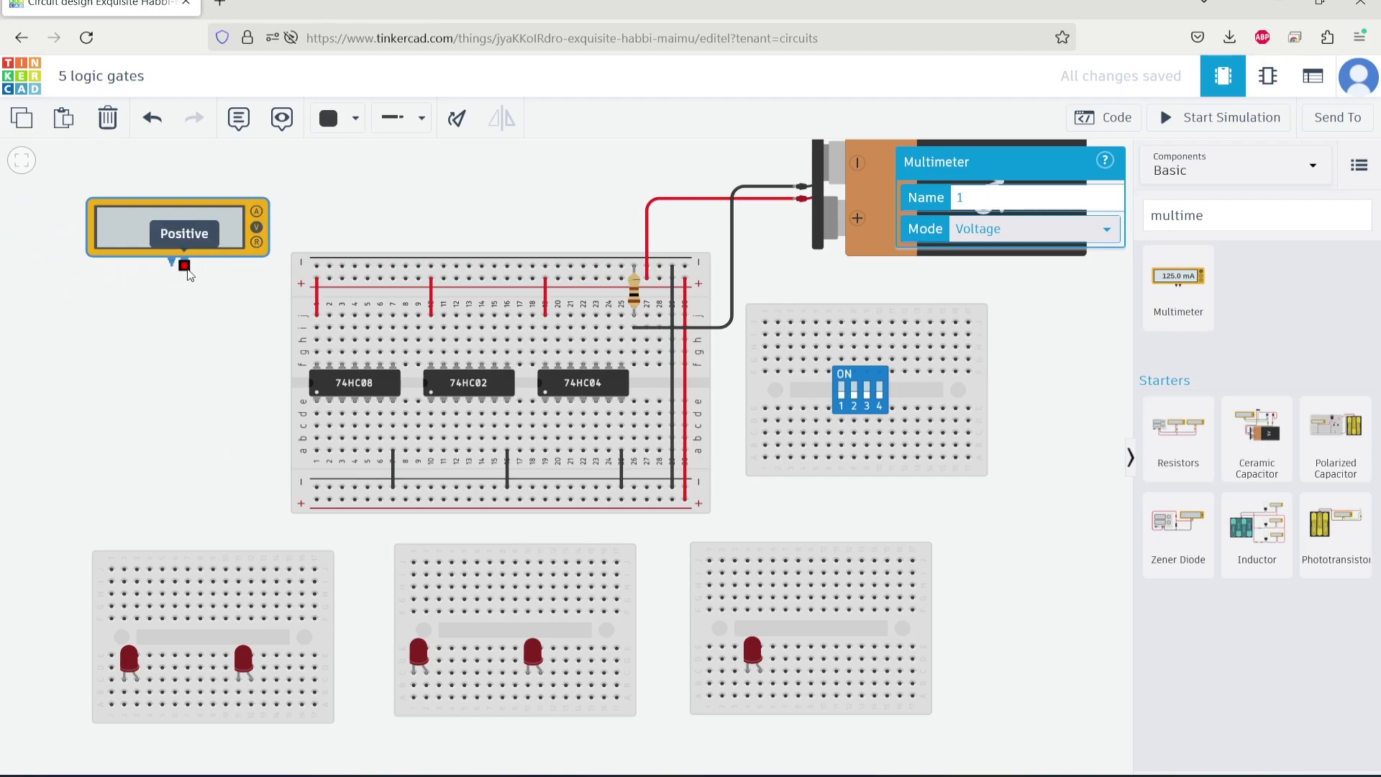
Connect the multimeter's positive terminal to the upper positive rail in red with a bend and its negative terminal to the negative rail in black, near column 1
left_click(184, 260)
left_click(315, 277)
left_click(354, 117)
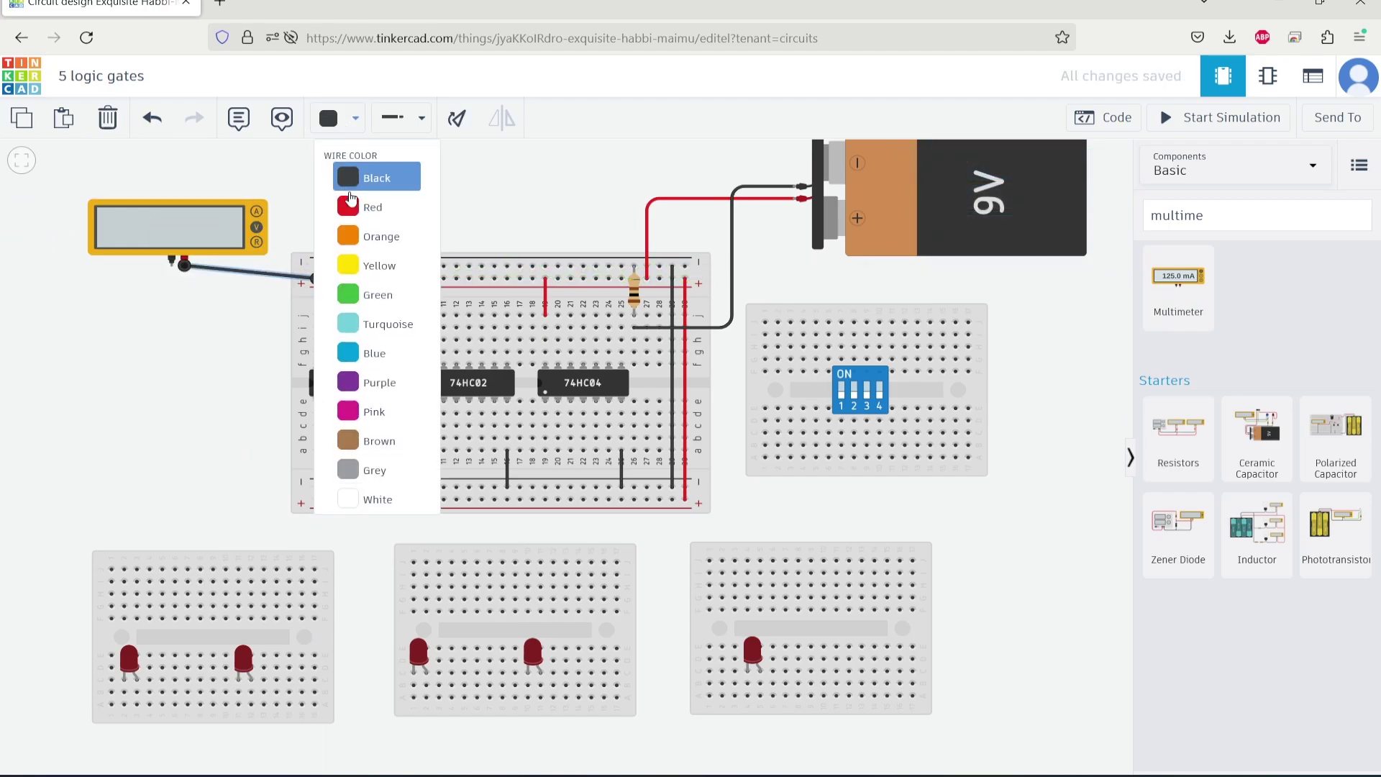
left_click(374, 204)
left_click(317, 265)
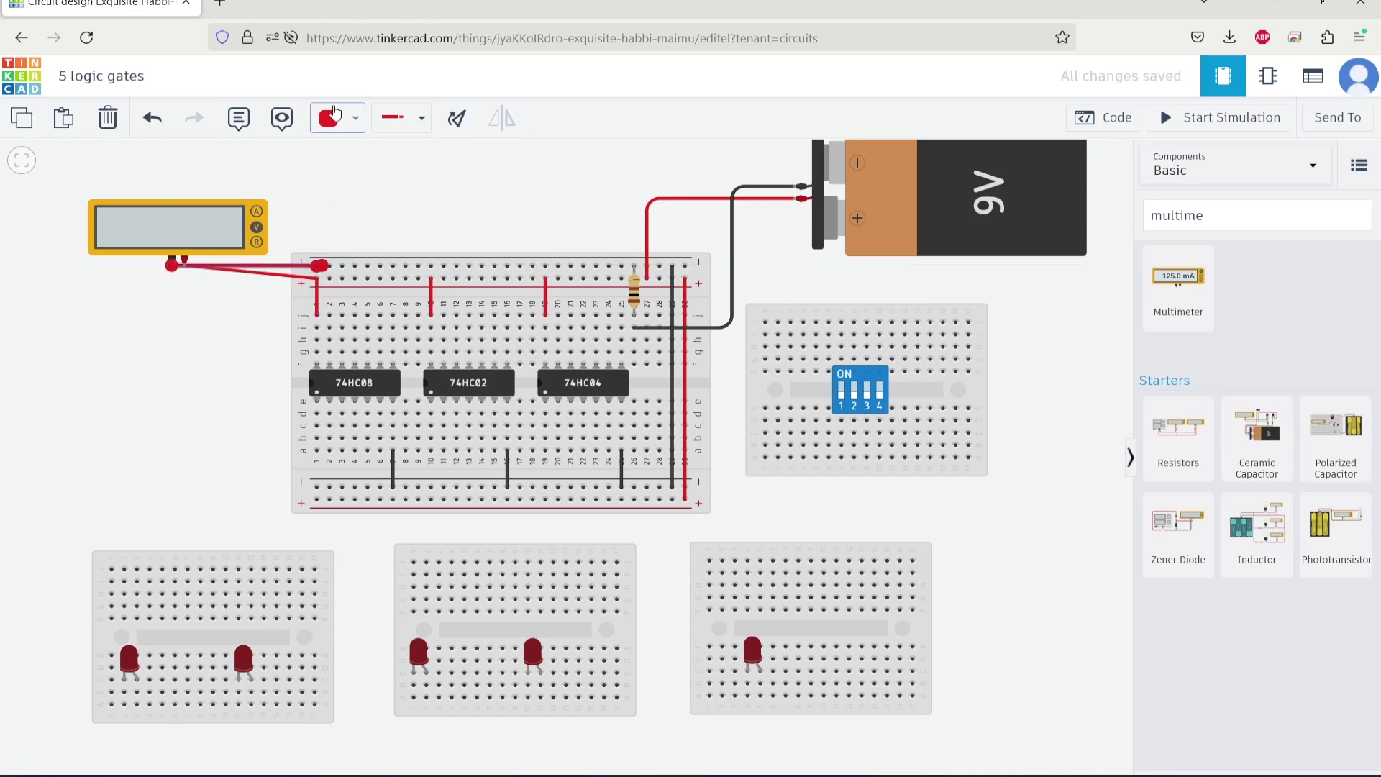
left_click(354, 117)
left_click(374, 173)
left_click_drag(247, 277, 185, 277)
left_click(462, 252)
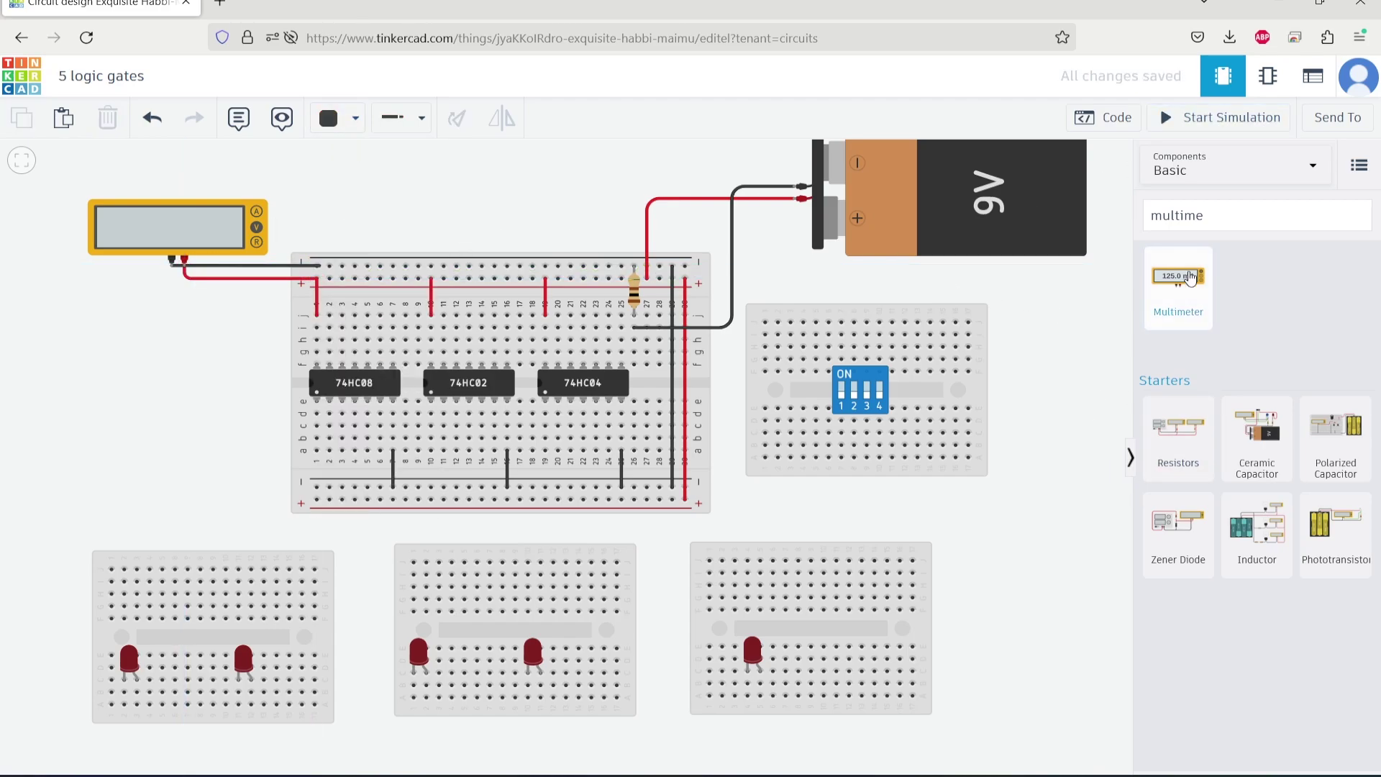
Place a second multimeter below the LED breadboards and duplicate it four times to form a row of five
left_click_drag(1178, 284, 120, 748)
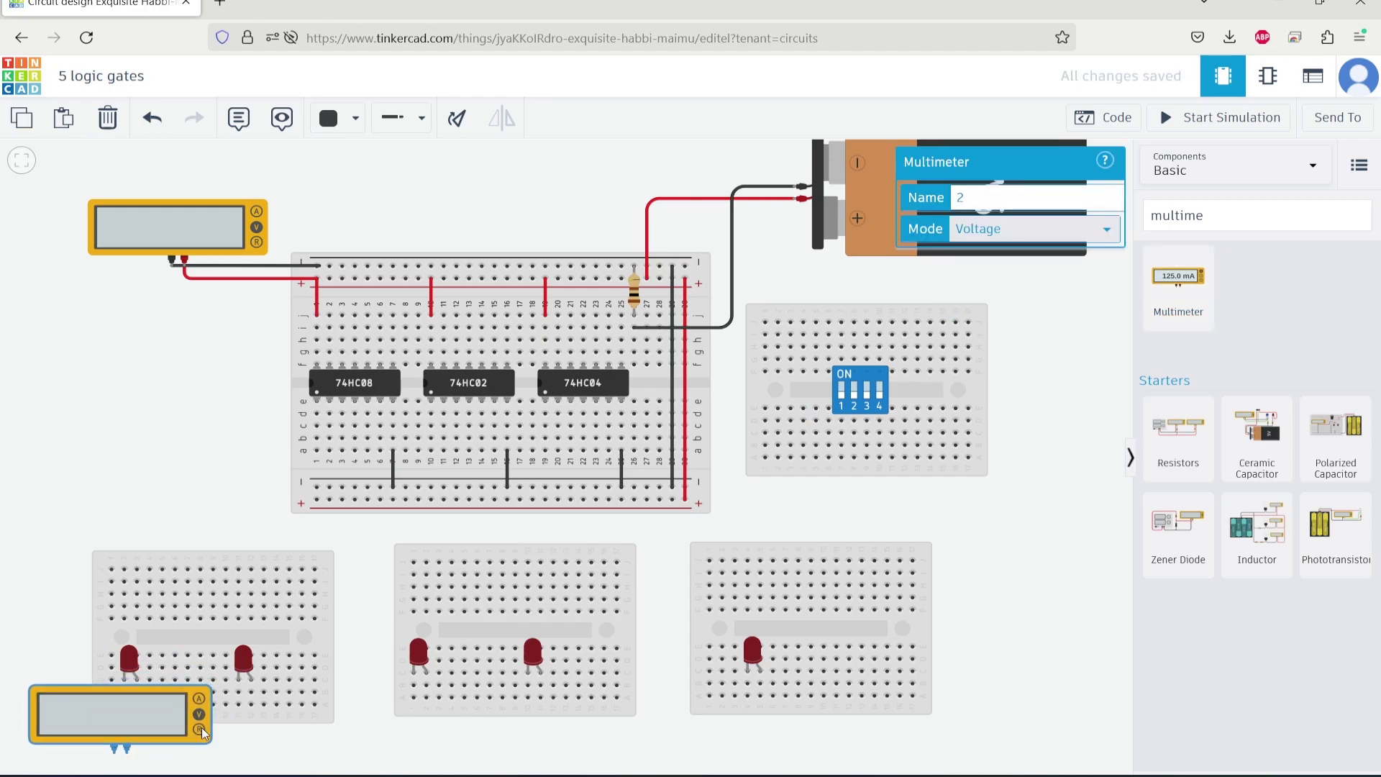
key("ctrl+d")
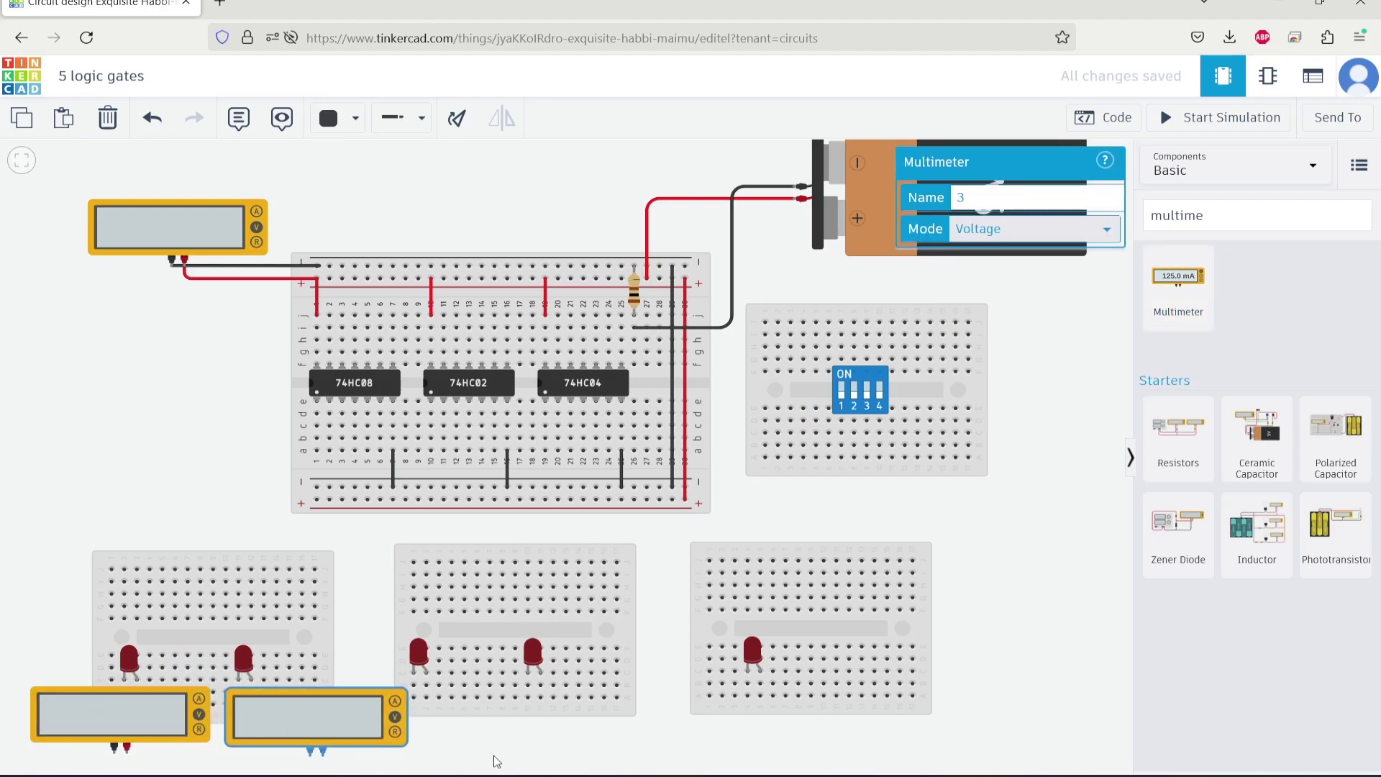
key("ctrl+d")
left_click(524, 755)
key("ctrl+d")
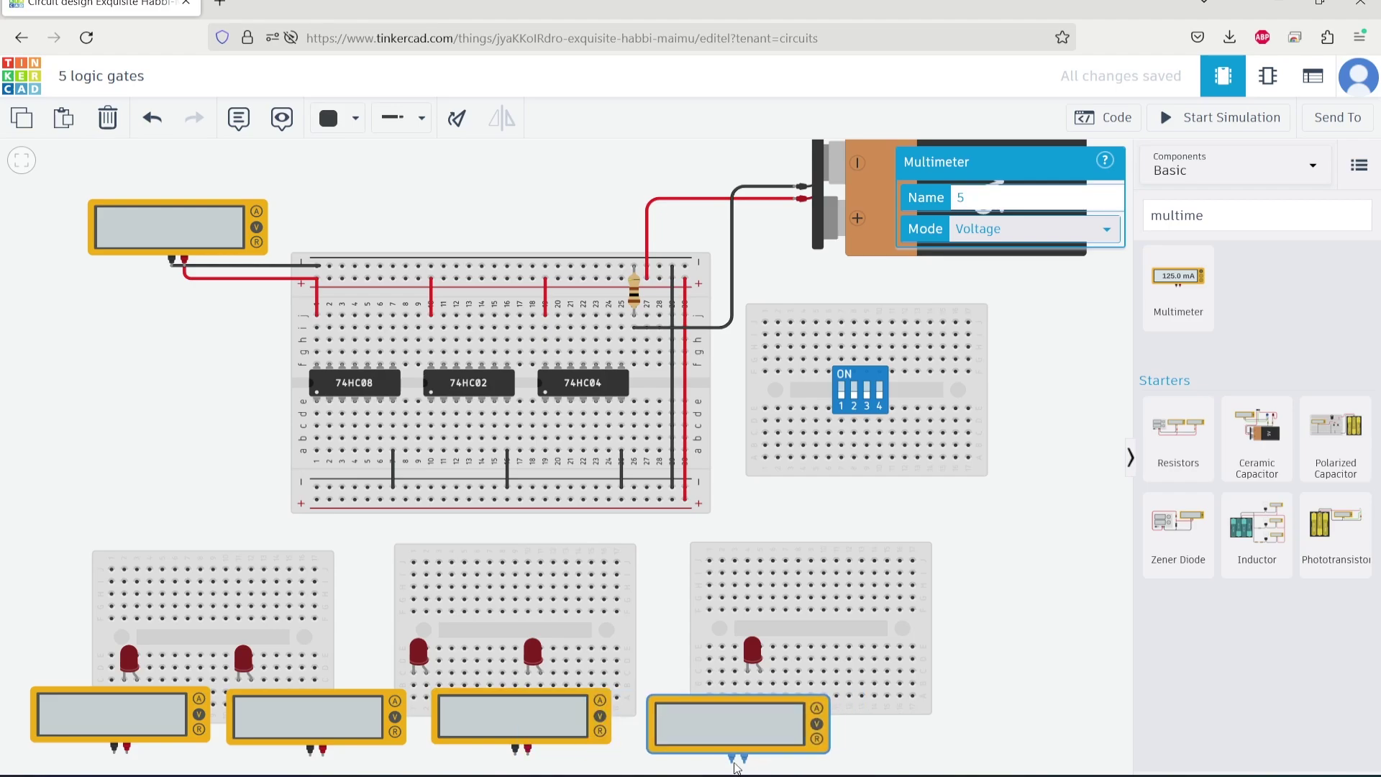
left_click_drag(737, 768, 726, 763)
key("ctrl+d")
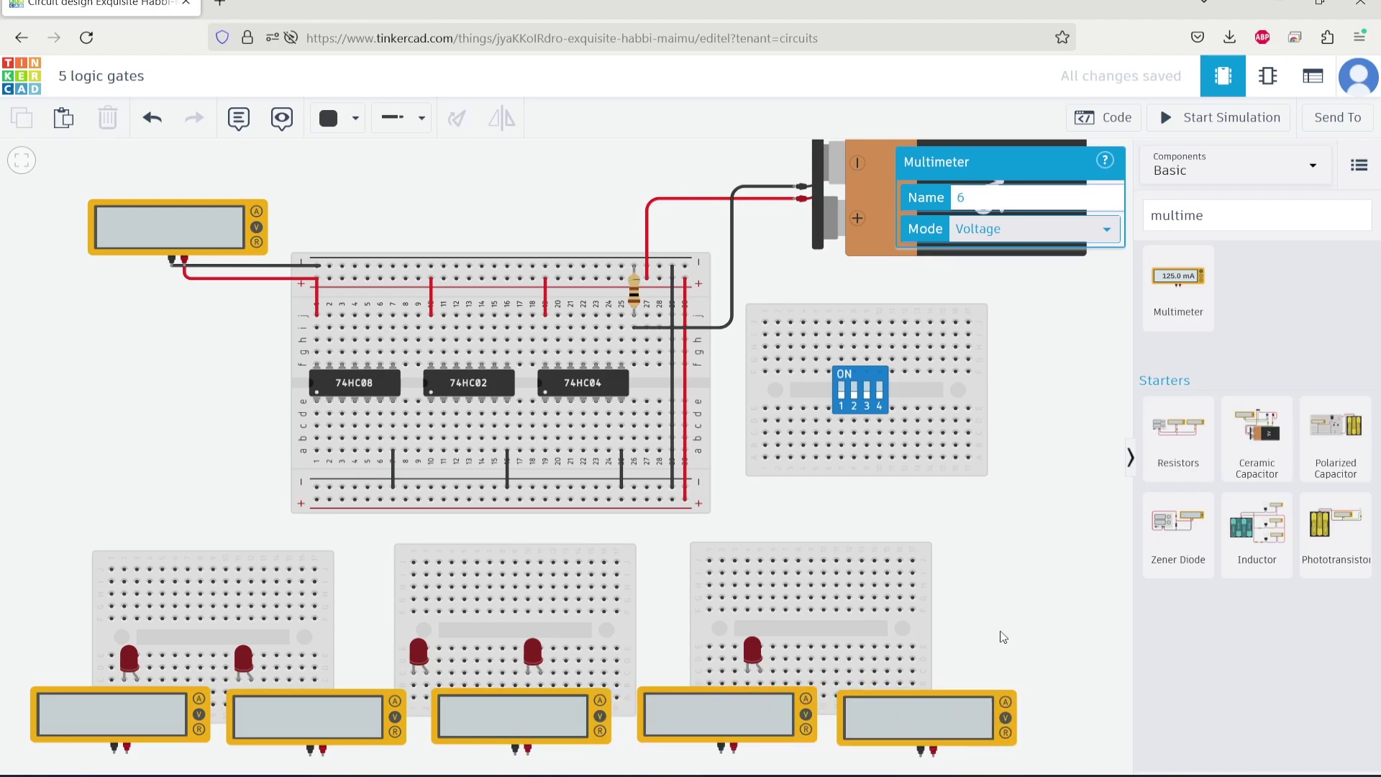
left_click(1003, 637)
Reposition the three LED mini breadboards so that each LED sits above its own multimeter
left_click_drag(920, 556, 1086, 546)
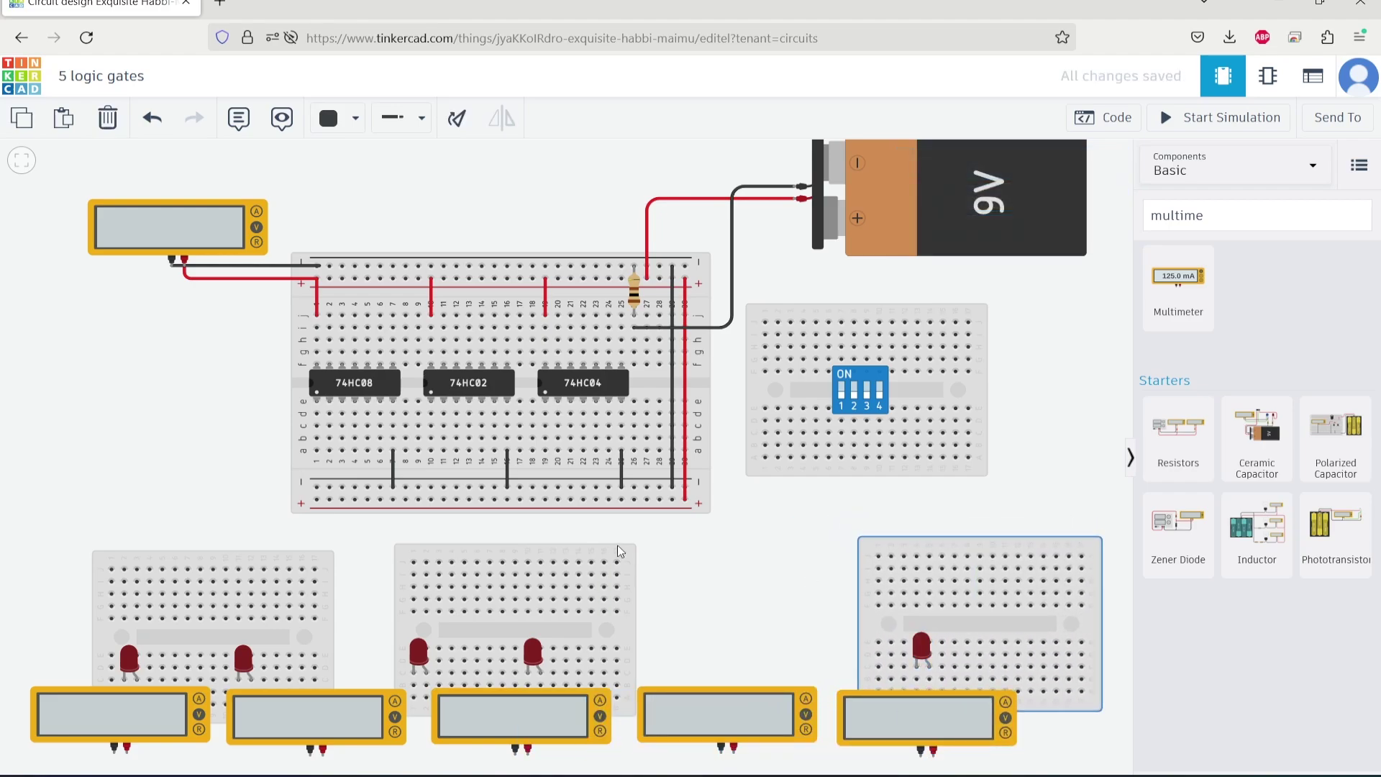
left_click_drag(617, 545, 759, 533)
left_click_drag(317, 547, 353, 516)
left_click(425, 592)
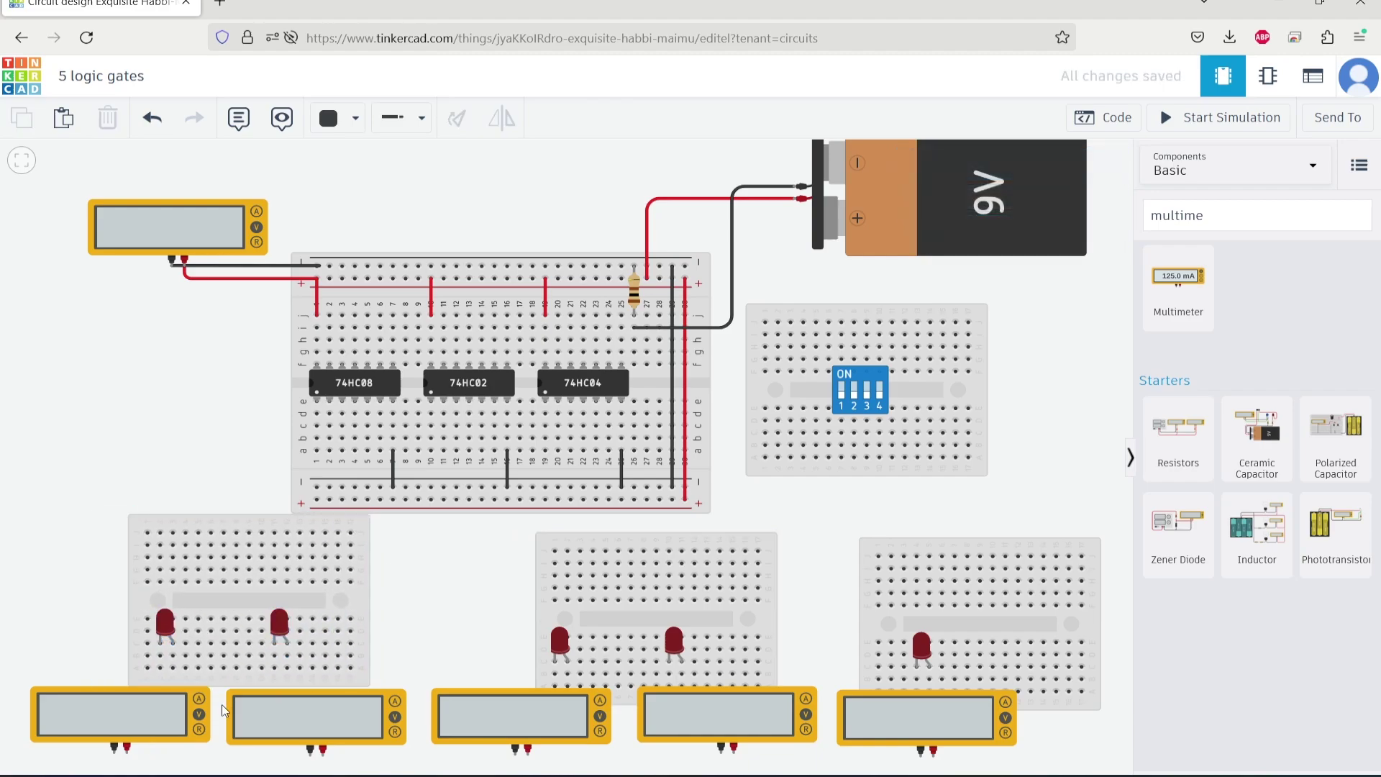
Connect the positive terminals of the five lower multimeters to the anode columns of the five LEDs with red wires
left_click(126, 749)
left_click(173, 655)
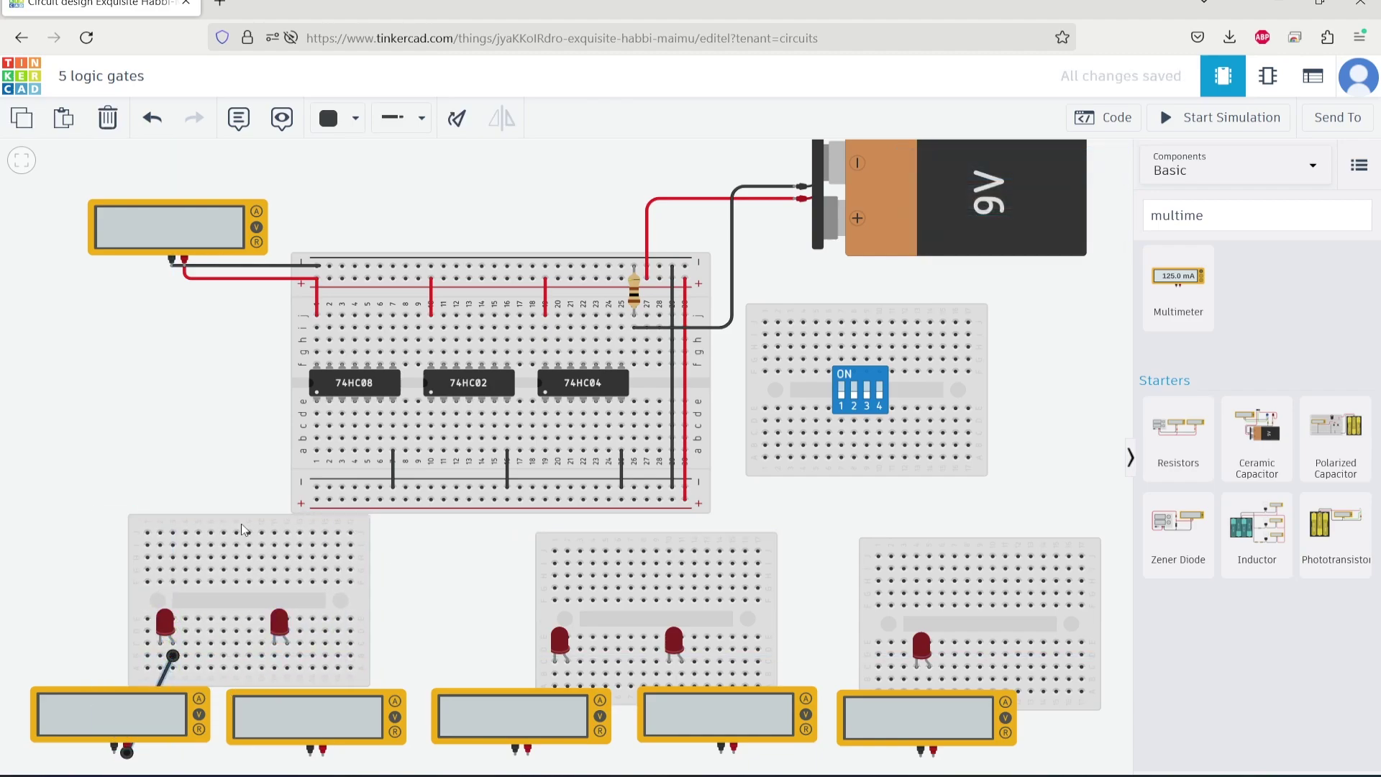
left_click(355, 117)
left_click(360, 202)
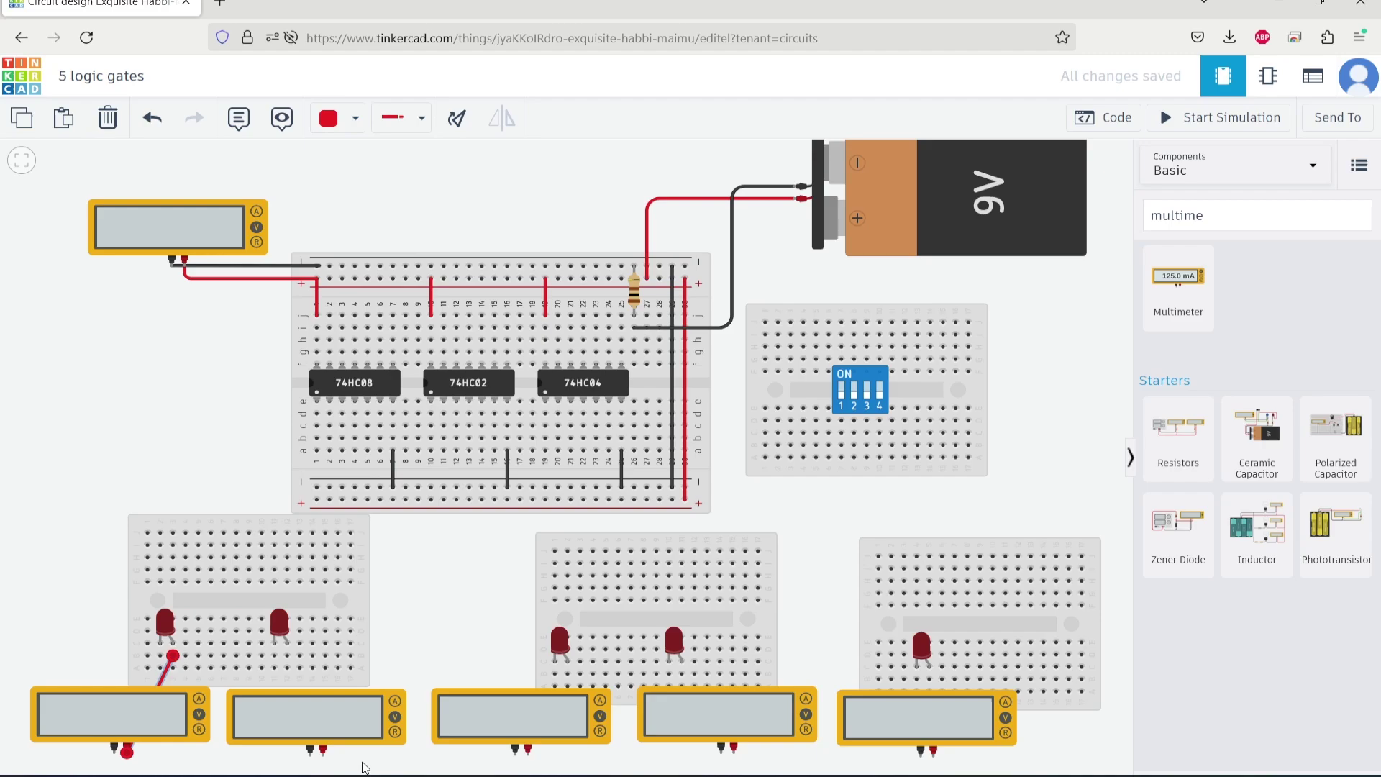
left_click(323, 755)
left_click(286, 655)
left_click(528, 749)
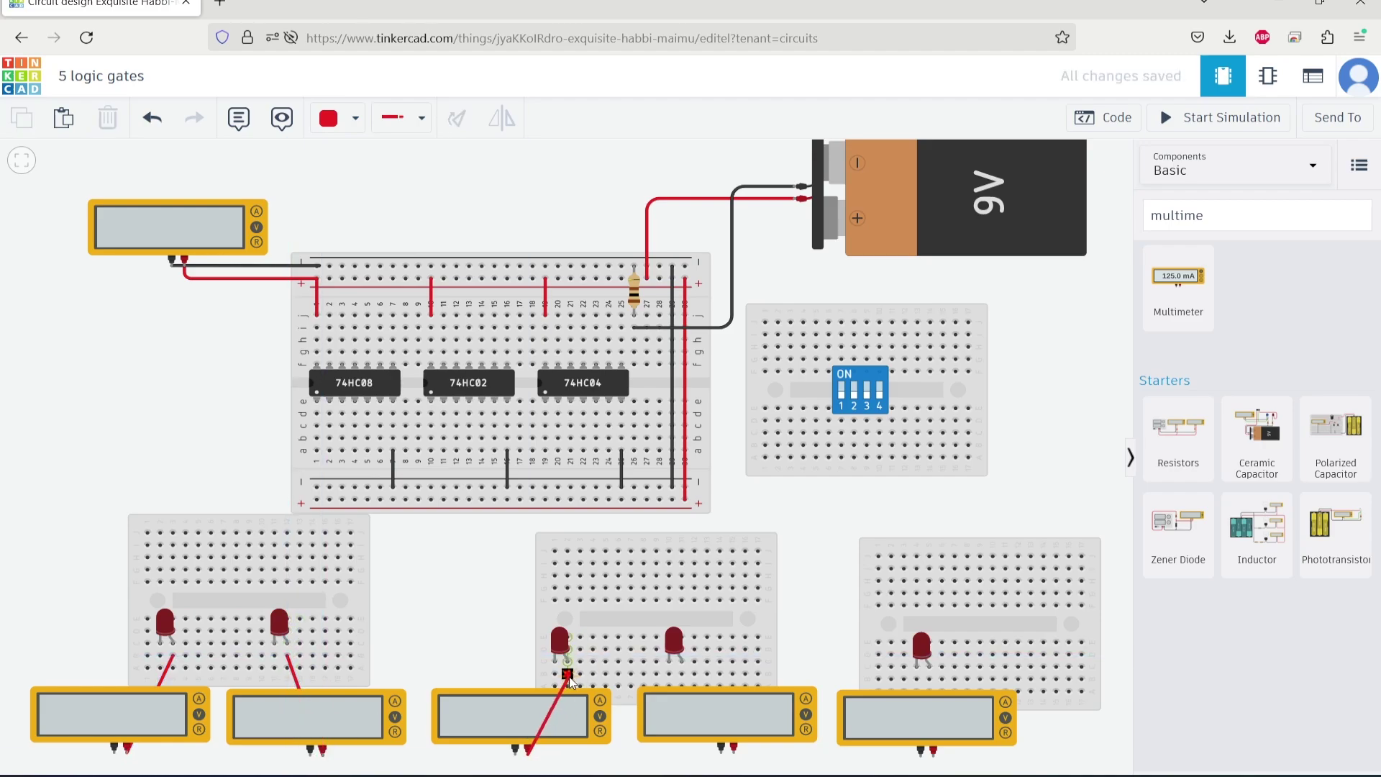
left_click(568, 674)
left_click(733, 748)
left_click(680, 673)
left_click(933, 750)
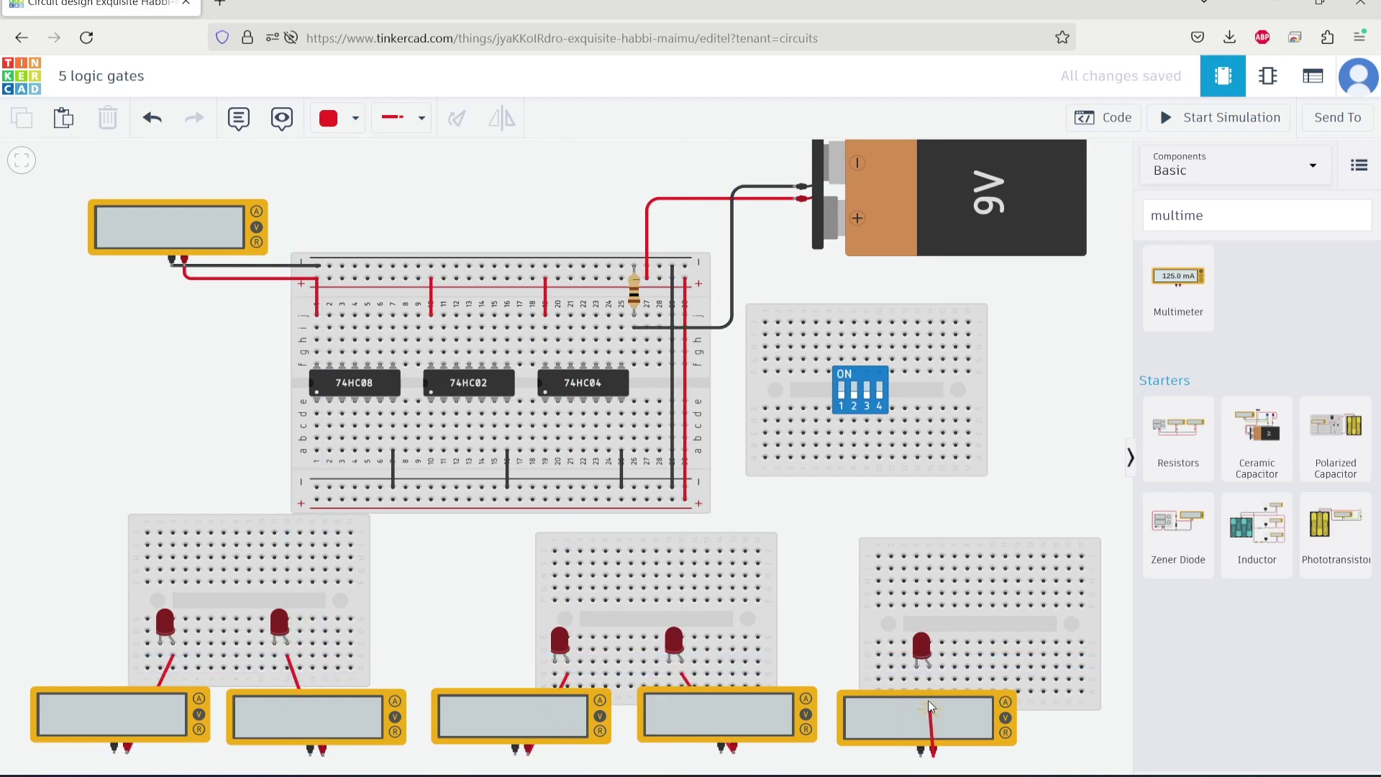
left_click(928, 679)
Connect the negative terminals of the five lower multimeters to the cathode columns of the five LEDs with black wires
left_click(920, 750)
left_click(917, 683)
left_click(355, 117)
left_click(360, 176)
left_click(721, 750)
left_click(669, 676)
left_click(515, 750)
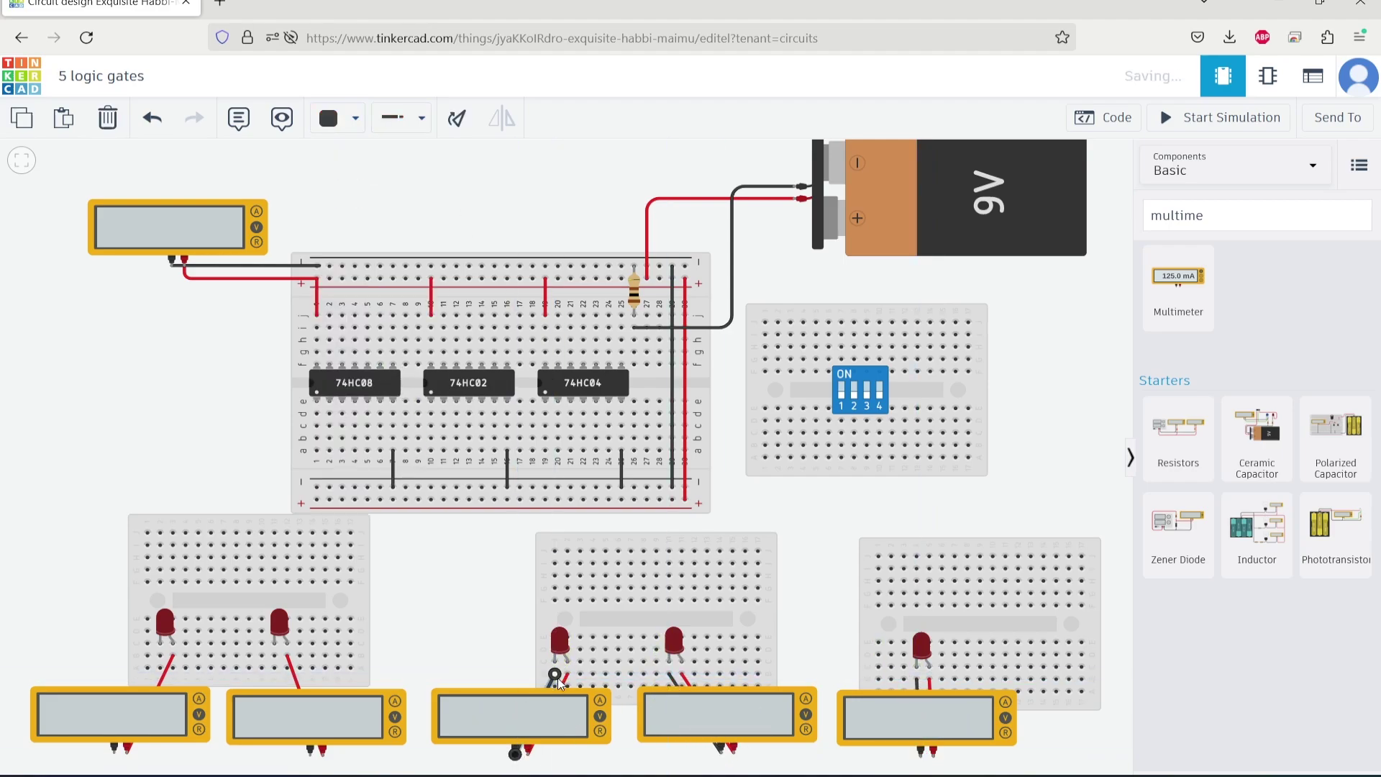
left_click(555, 677)
left_click(310, 751)
left_click(274, 656)
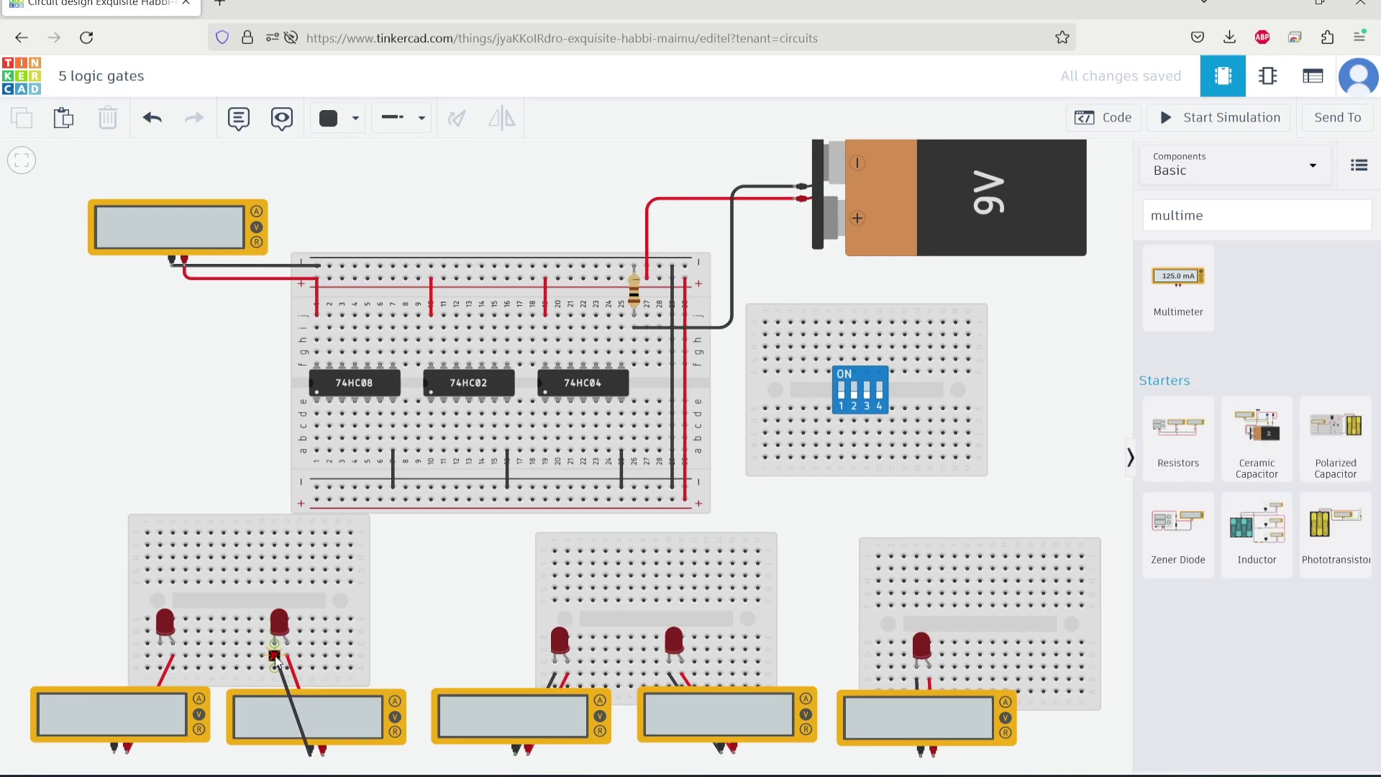
left_click(114, 752)
left_click(159, 653)
left_click(110, 586)
Find the resistor component and place five resistors across the mini breadboards' centre gaps, one in each LED's cathode column
double_click(1214, 210)
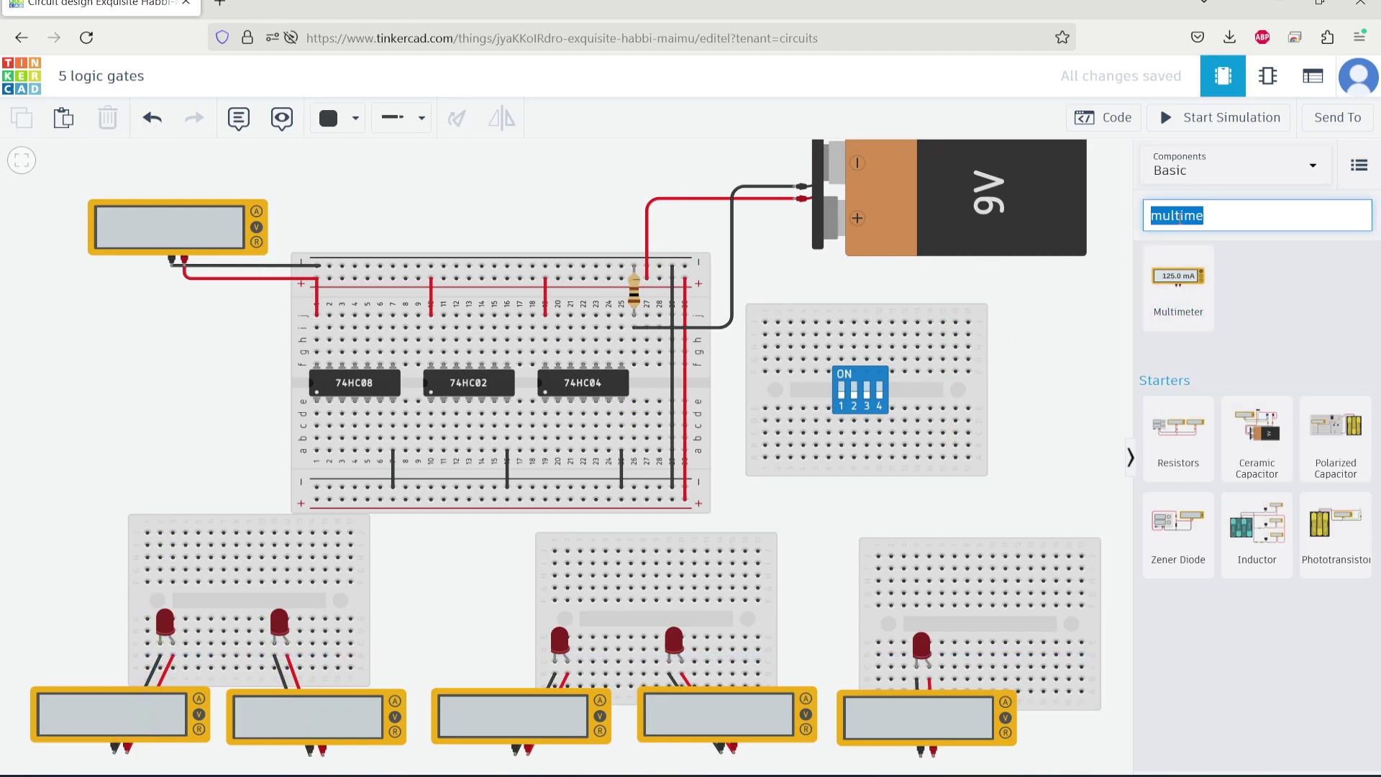
type("resistor")
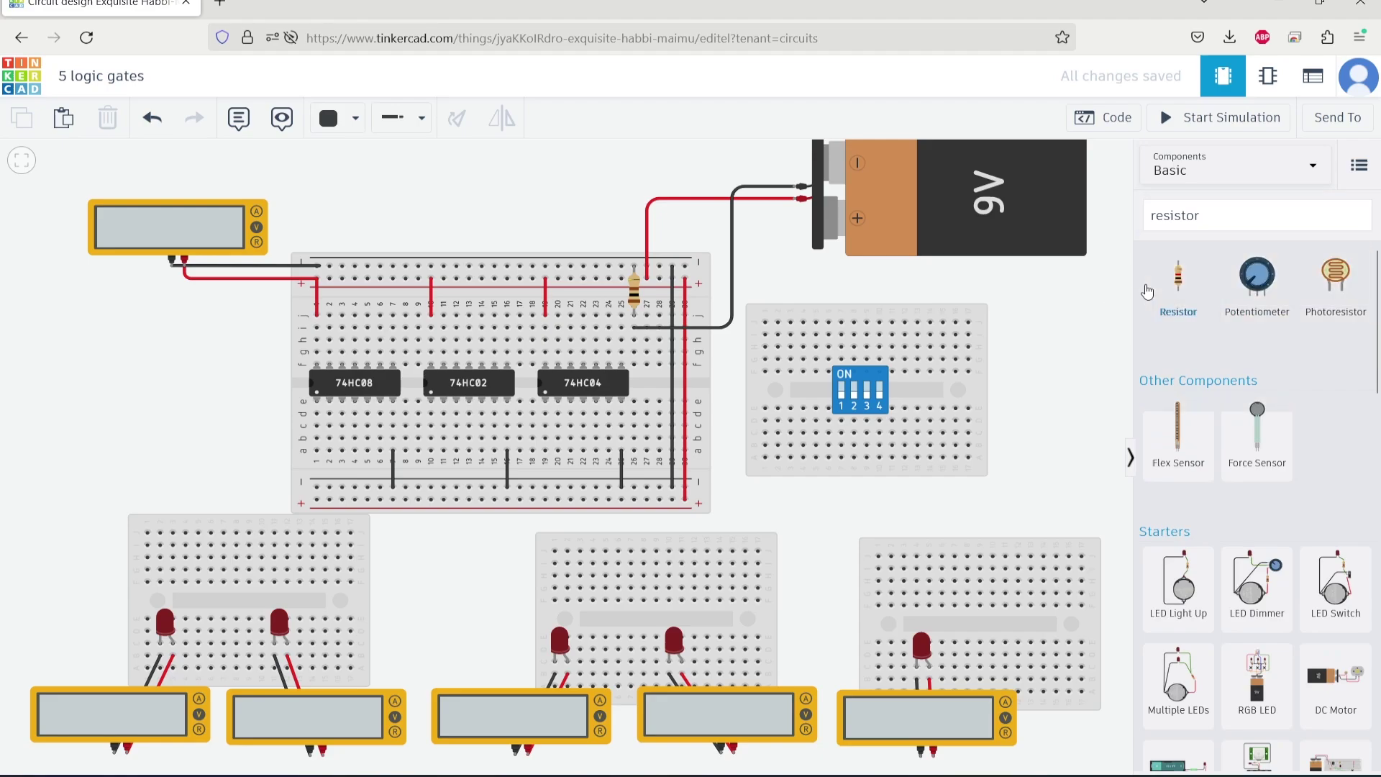
left_click_drag(1178, 284, 164, 612)
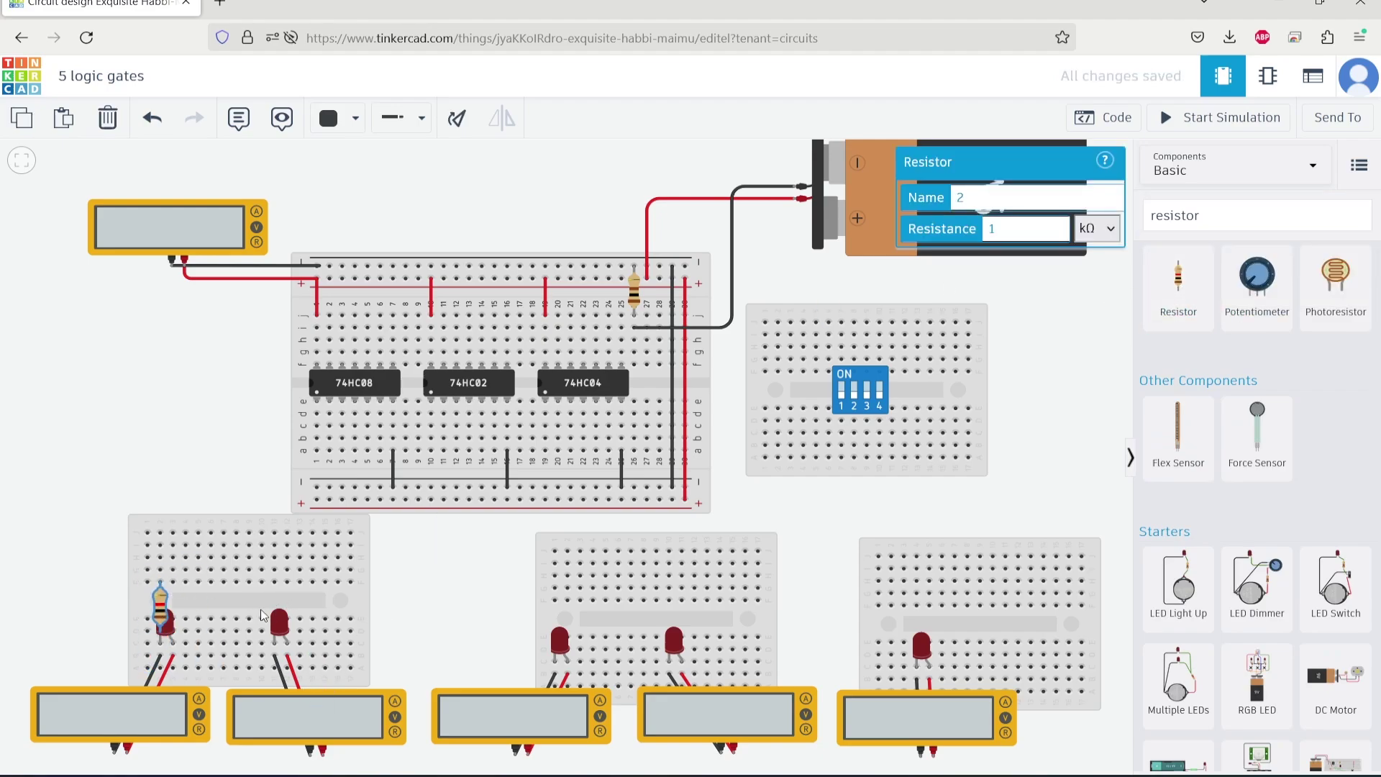
key("ctrl+c")
key("ctrl+v")
key("ctrl+v")
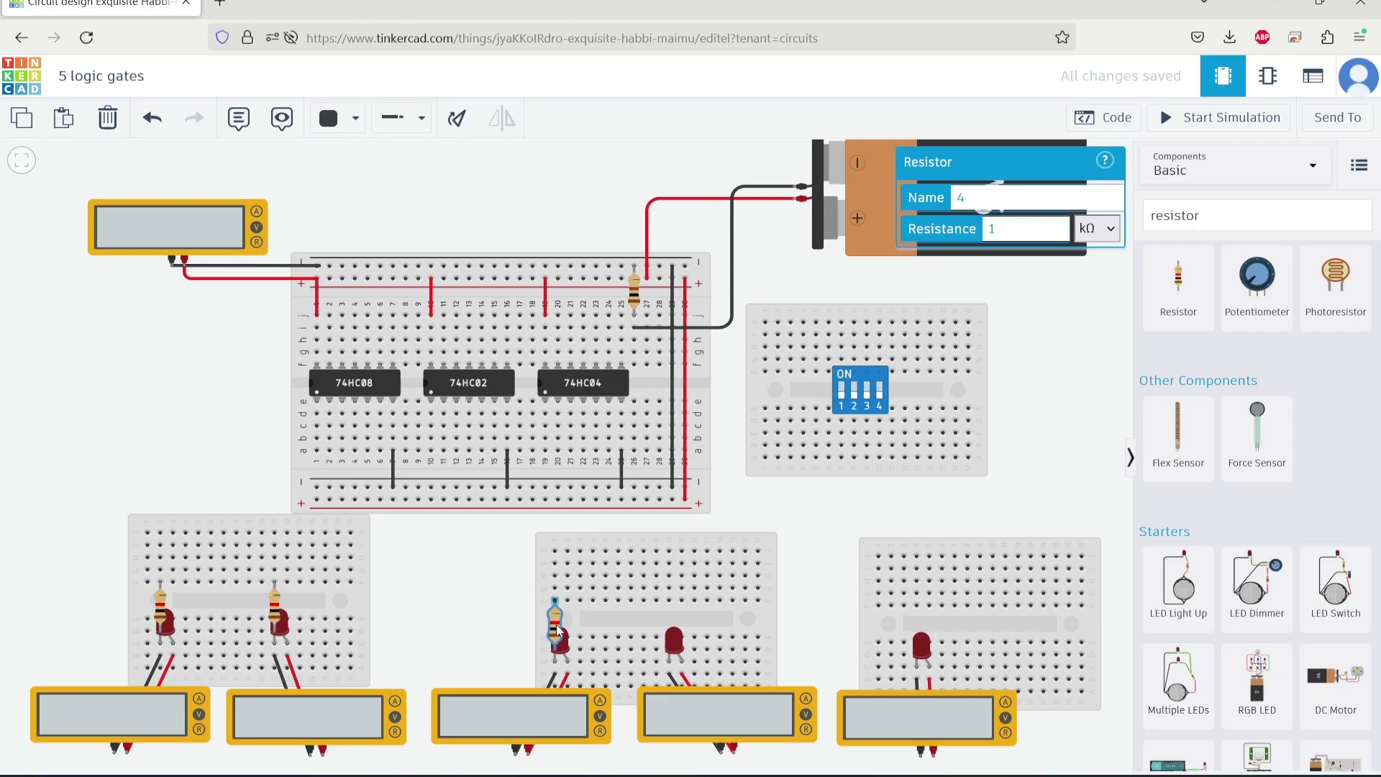
key("ctrl+v")
key("ctrl+v")
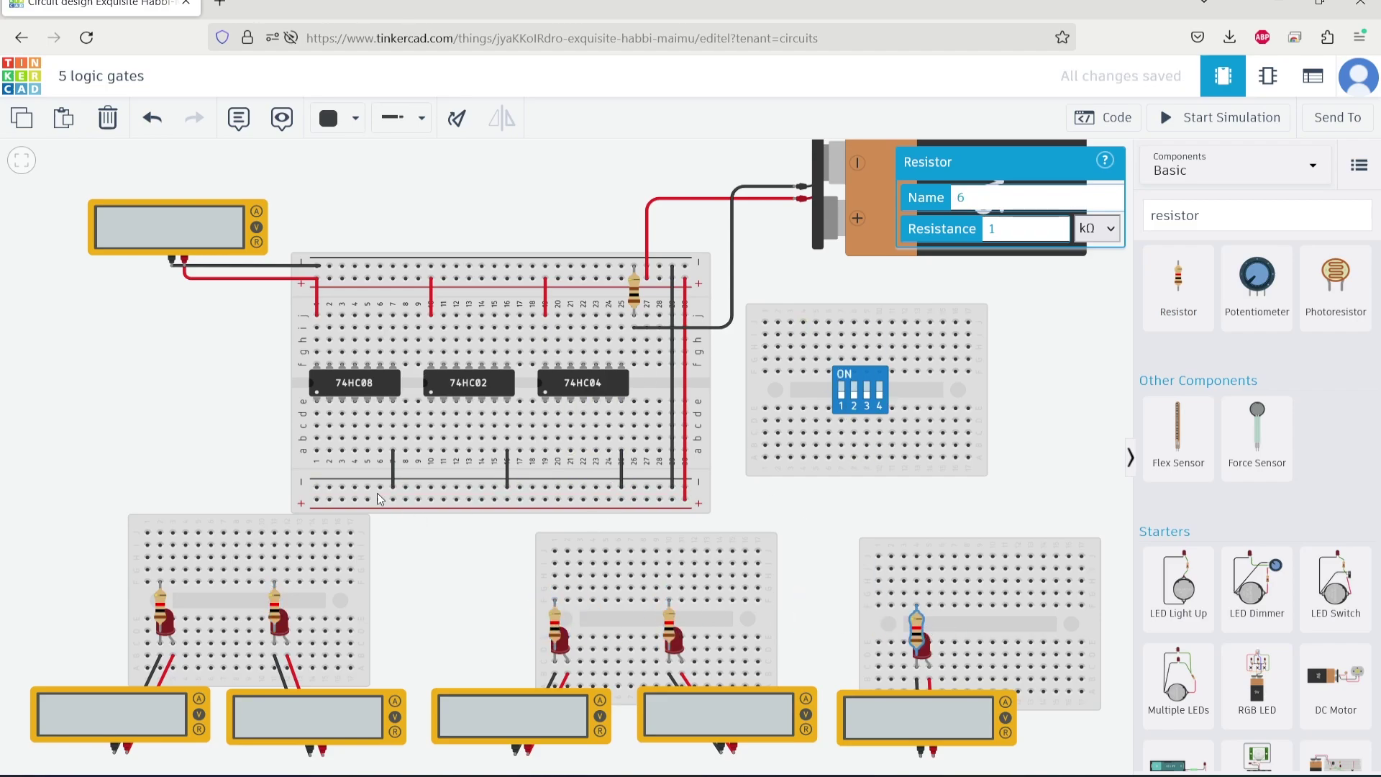
Add four resistors to the main breadboard, linking columns 1, 2, 11 and 12 to the lower negative rail
key("ctrl+v")
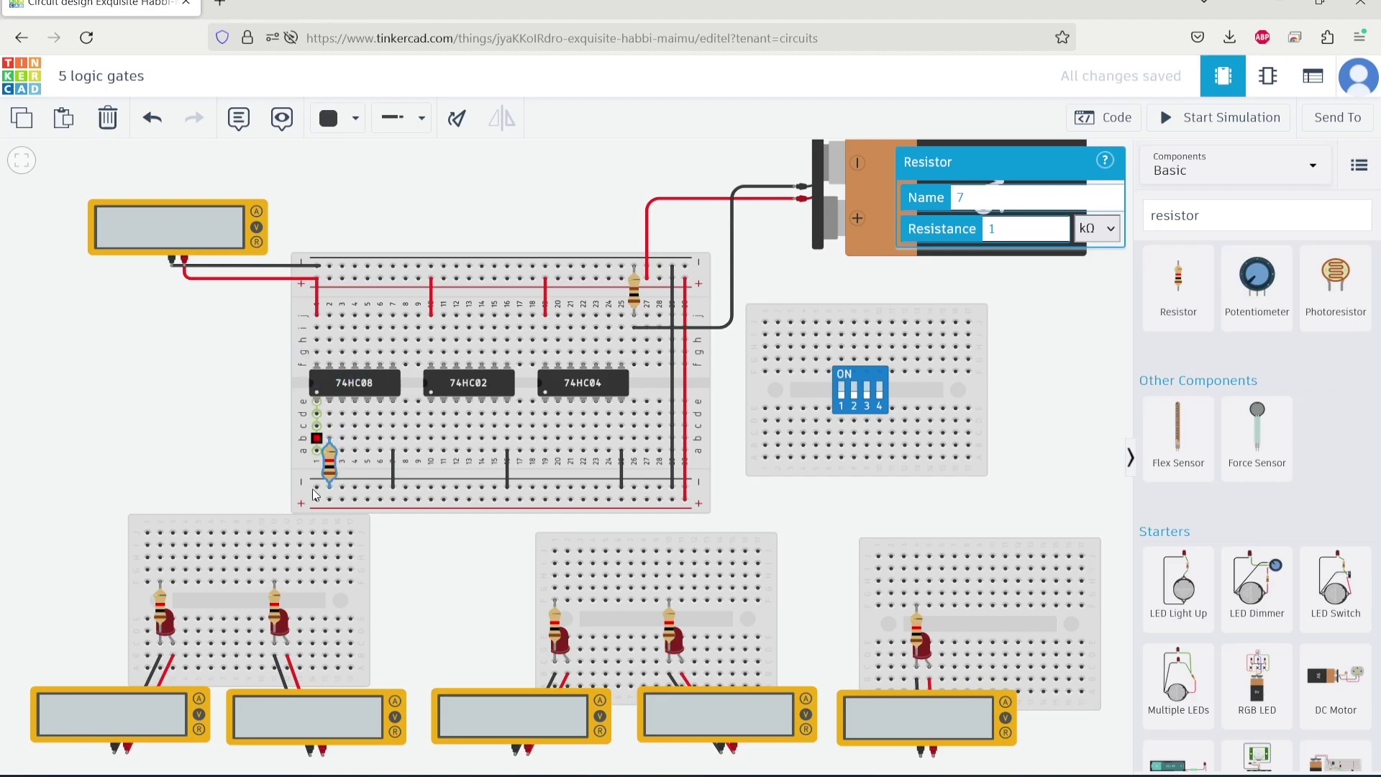
key("ctrl+v")
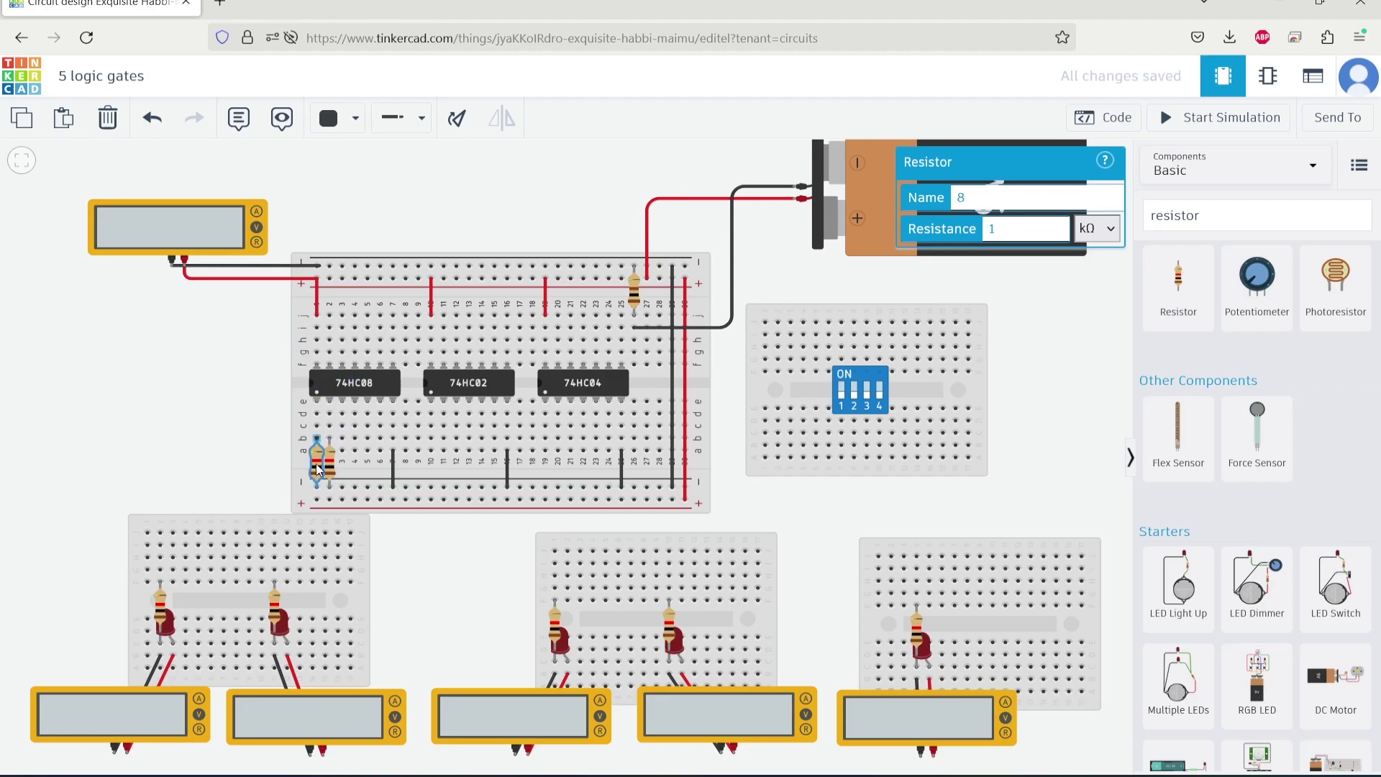
key("ctrl+v")
left_click(443, 463)
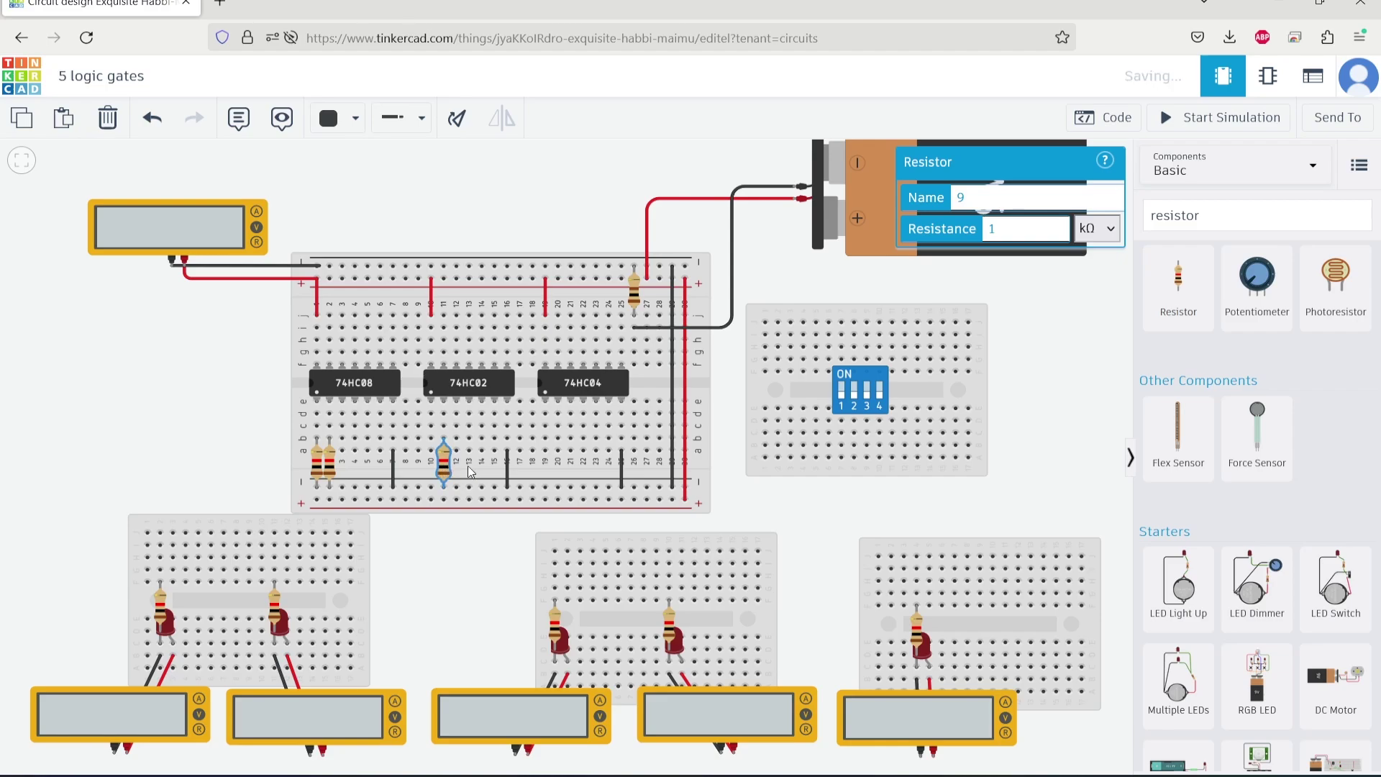
key("ctrl+v")
left_click(455, 462)
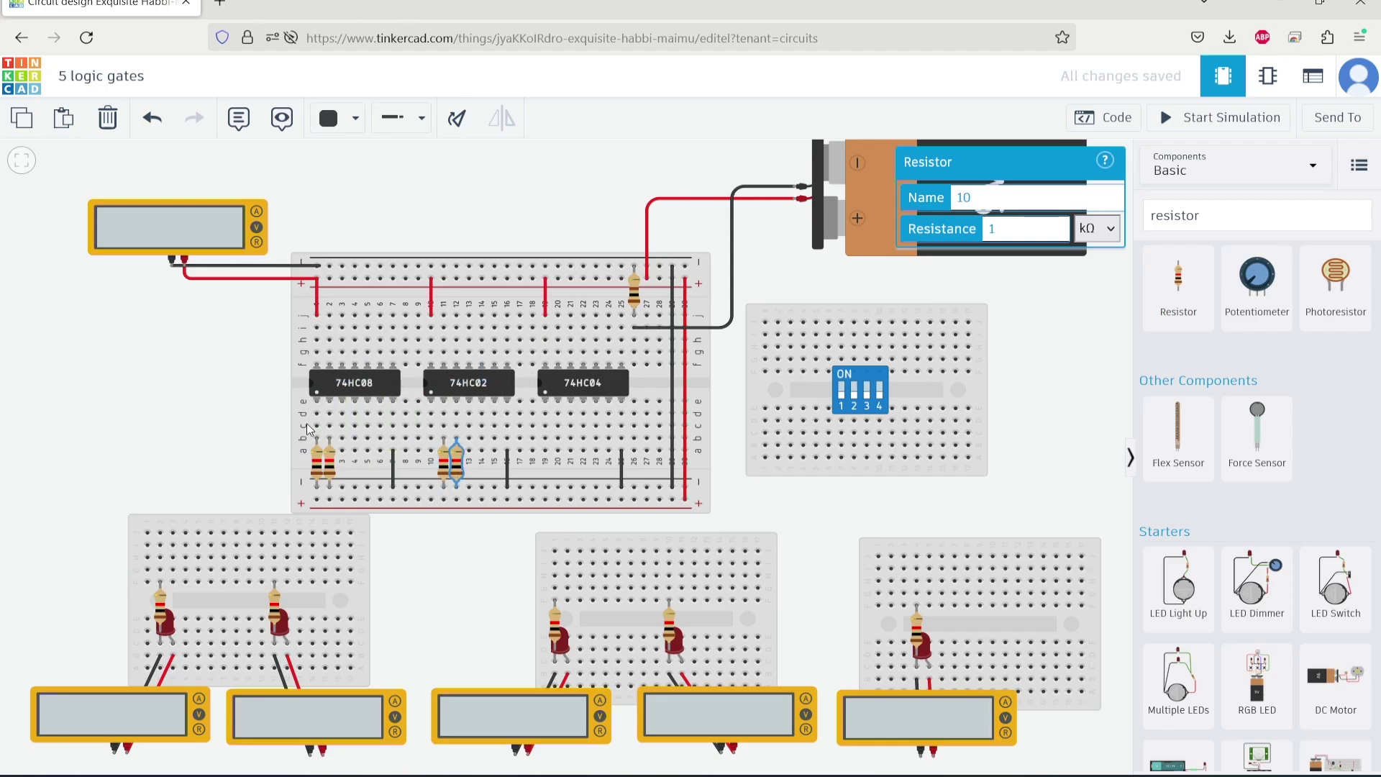
Set the resistance of the four resistors in columns 1, 2, 11 and 12 of the main breadboard to 10 kΩ
left_click(317, 471)
left_click(330, 467)
left_click(444, 466)
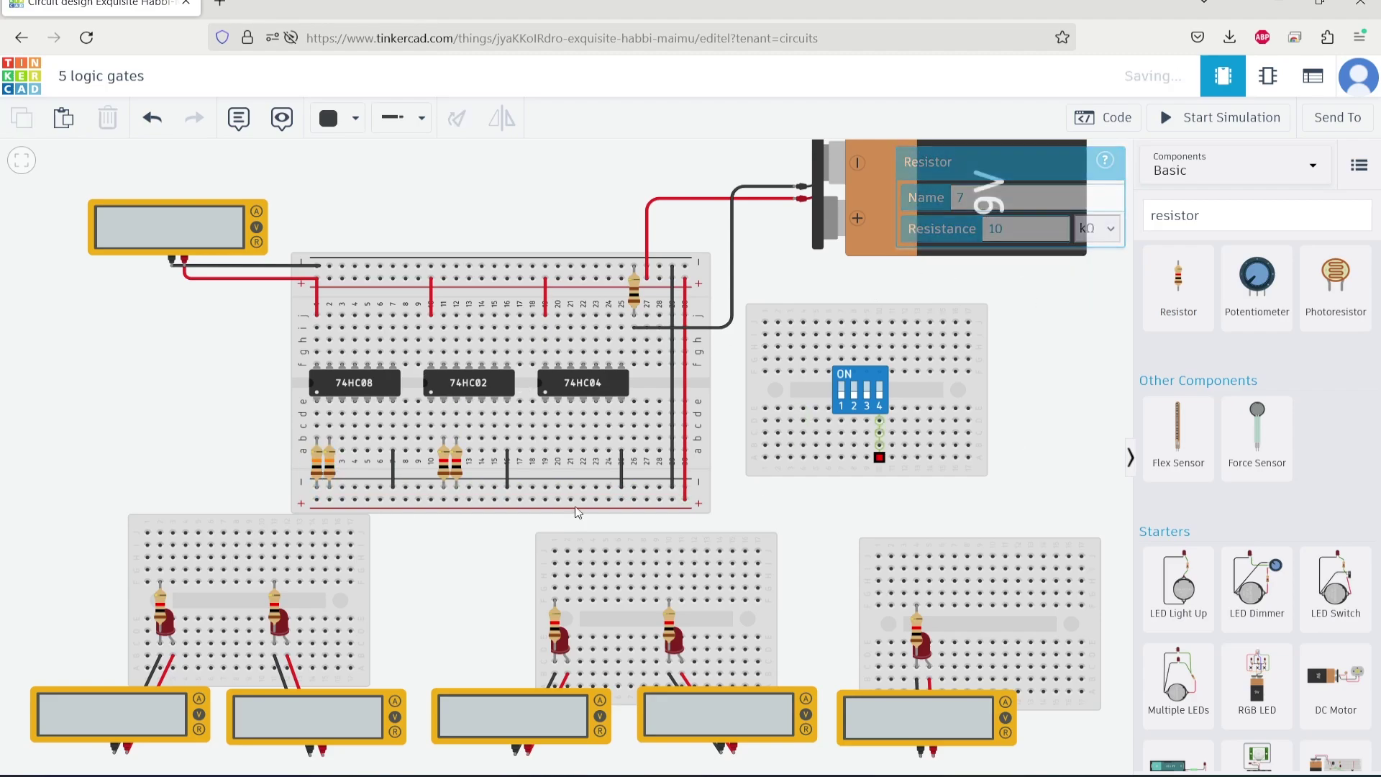
left_click(1005, 231)
type("0")
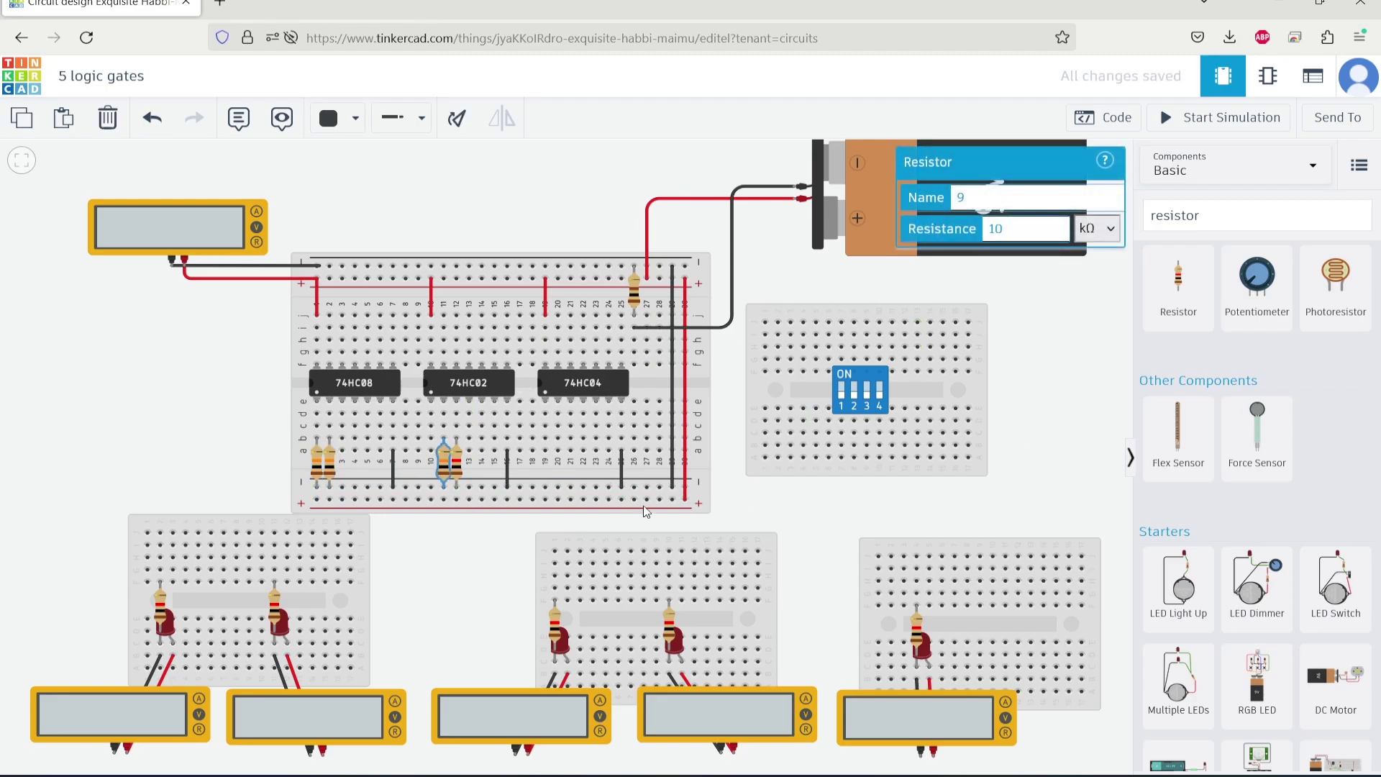
left_click(453, 469)
key("Escape")
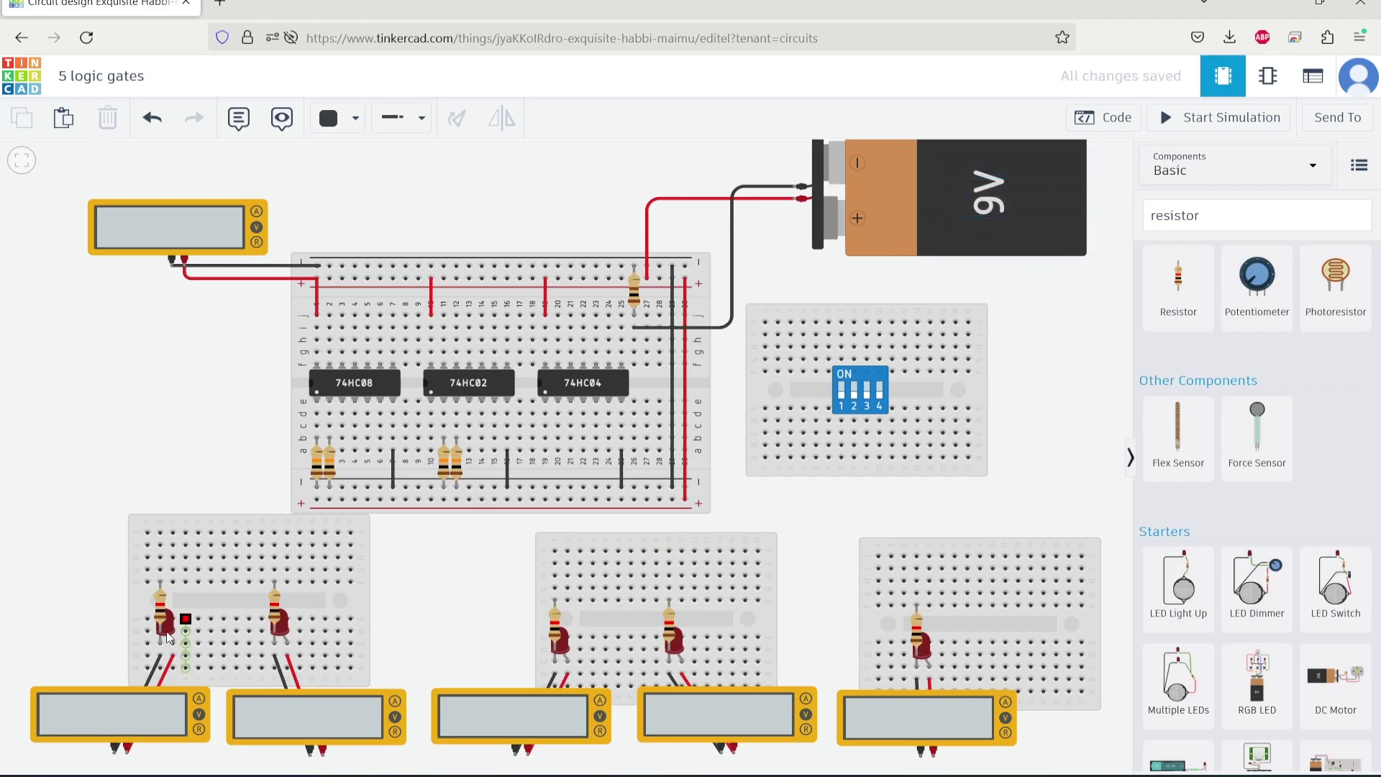
Name the first LED on the first mini breadboard AND
left_click(166, 630)
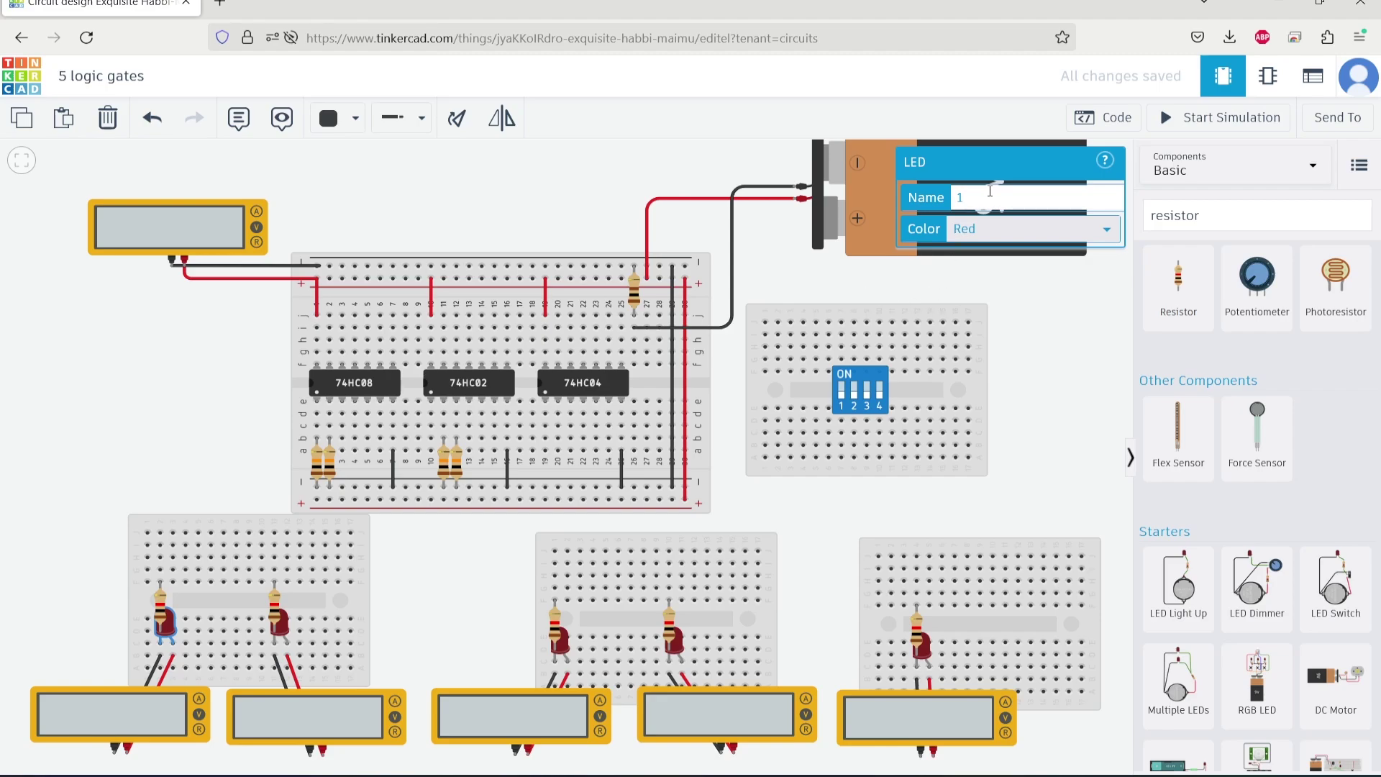
left_click(941, 198)
type("AND")
left_click(281, 627)
left_click(176, 627)
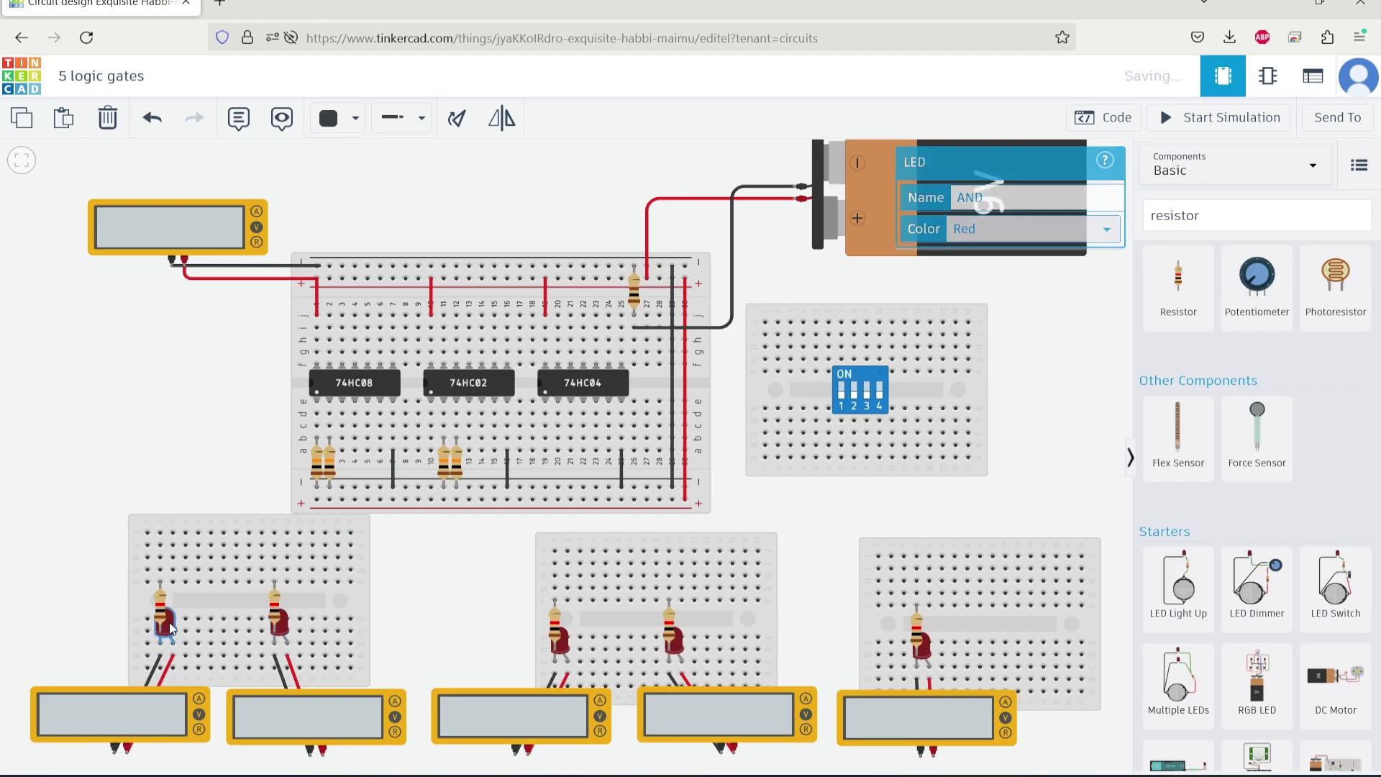
left_click_drag(182, 627, 164, 620)
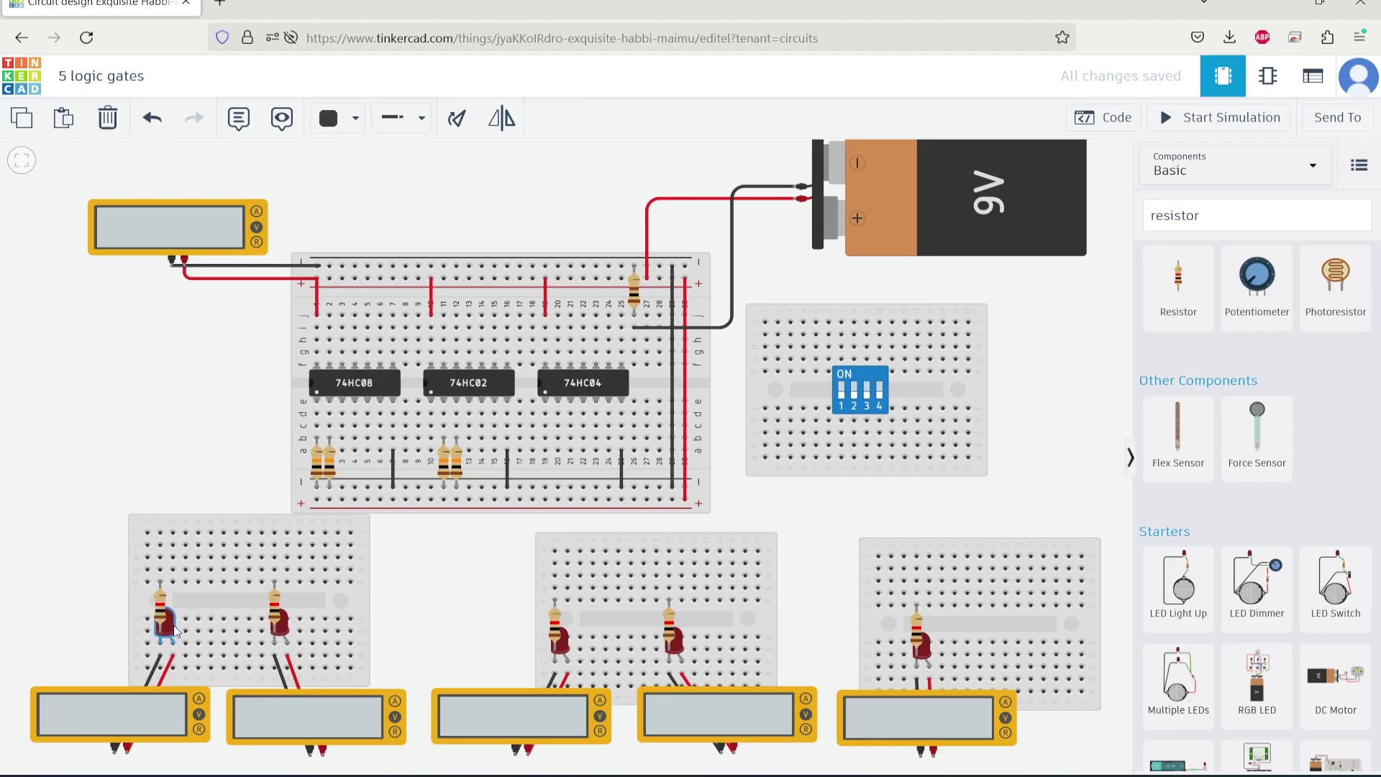
Name the second LED on the first mini breadboard NAND and change its colour to blue
left_click(282, 628)
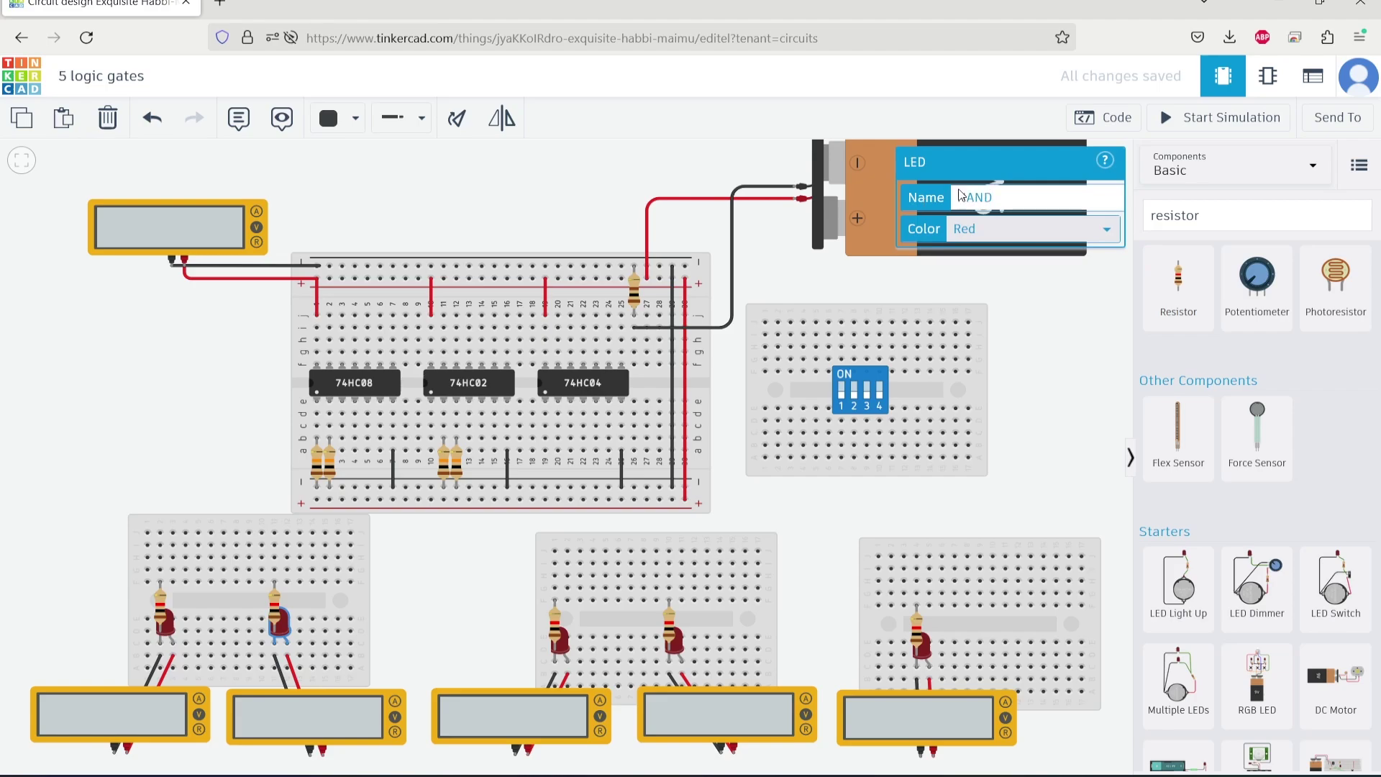
left_click(1094, 231)
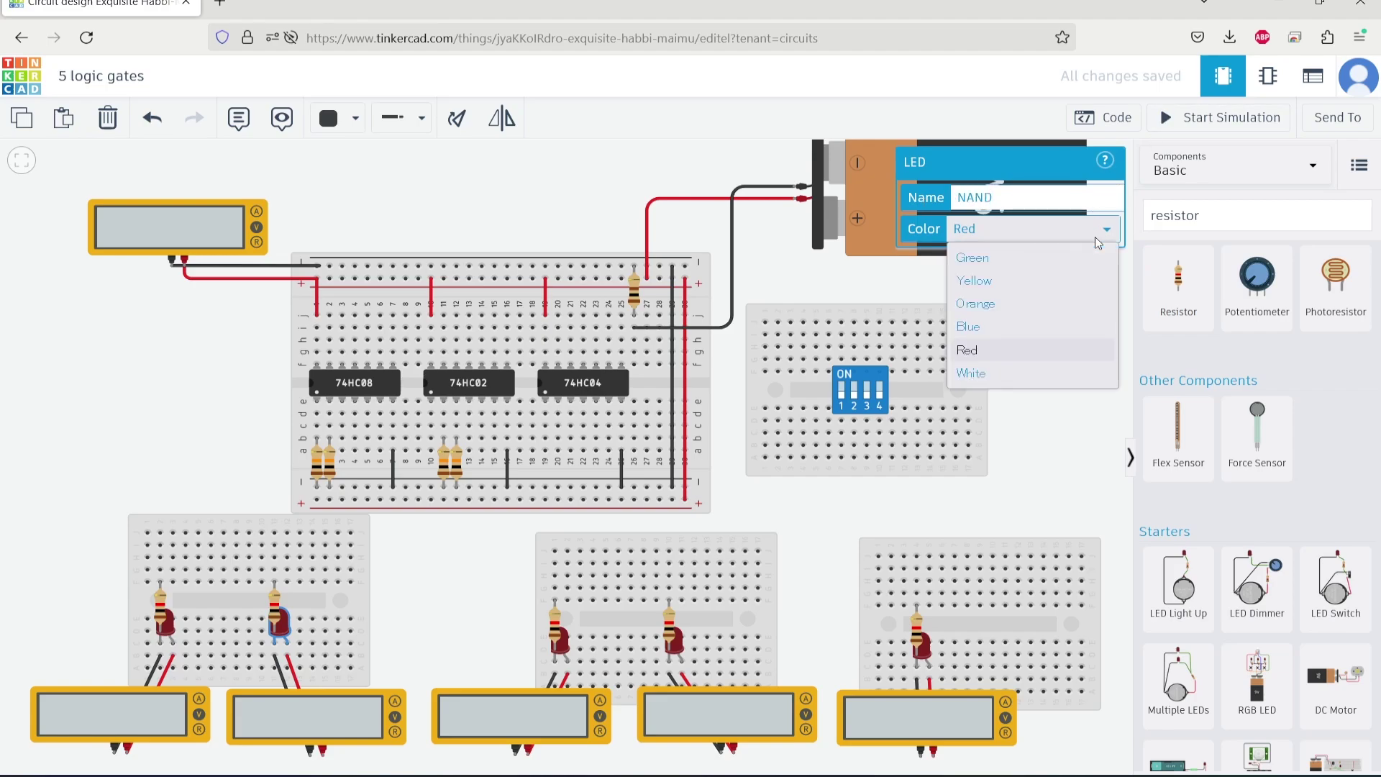
left_click(1021, 327)
Name the first LED on the middle mini breadboard OR and change its colour to orange
left_click(564, 658)
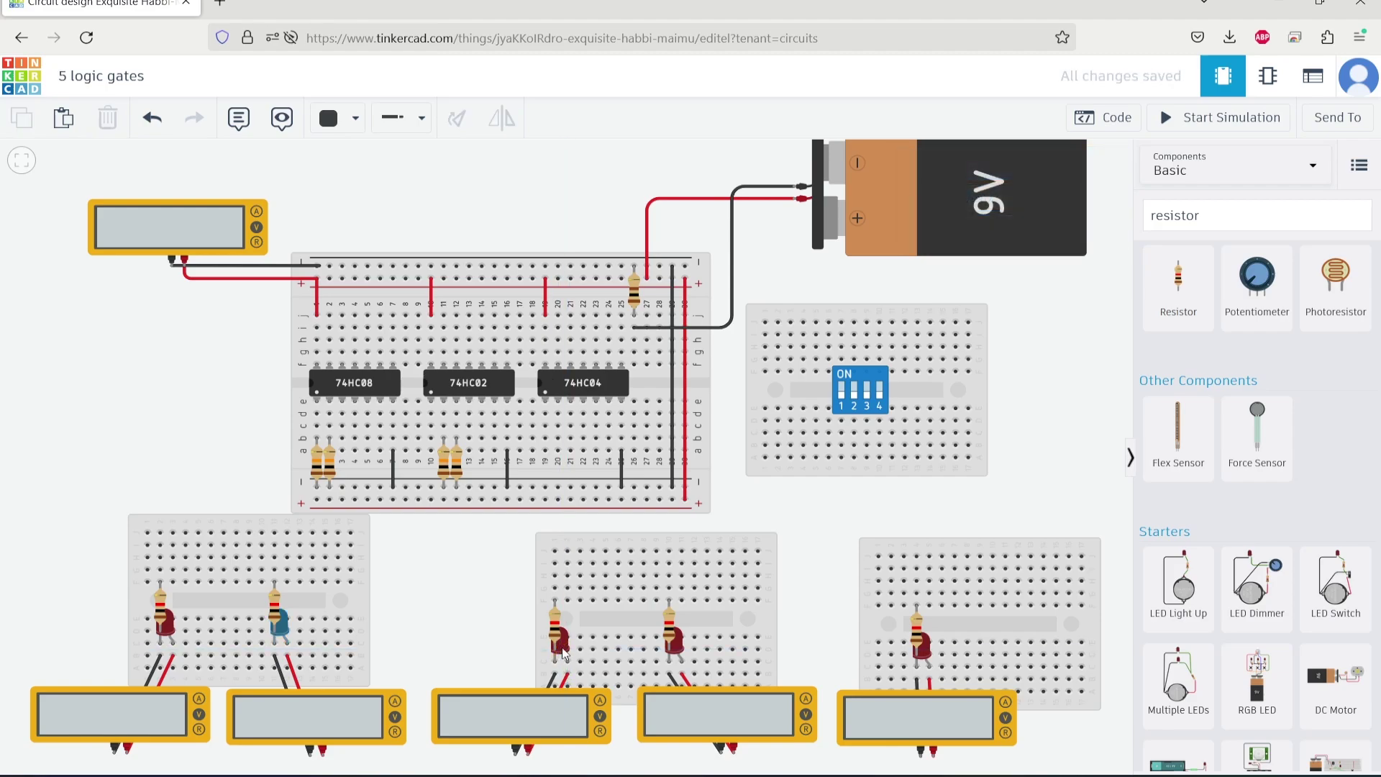
left_click(564, 650)
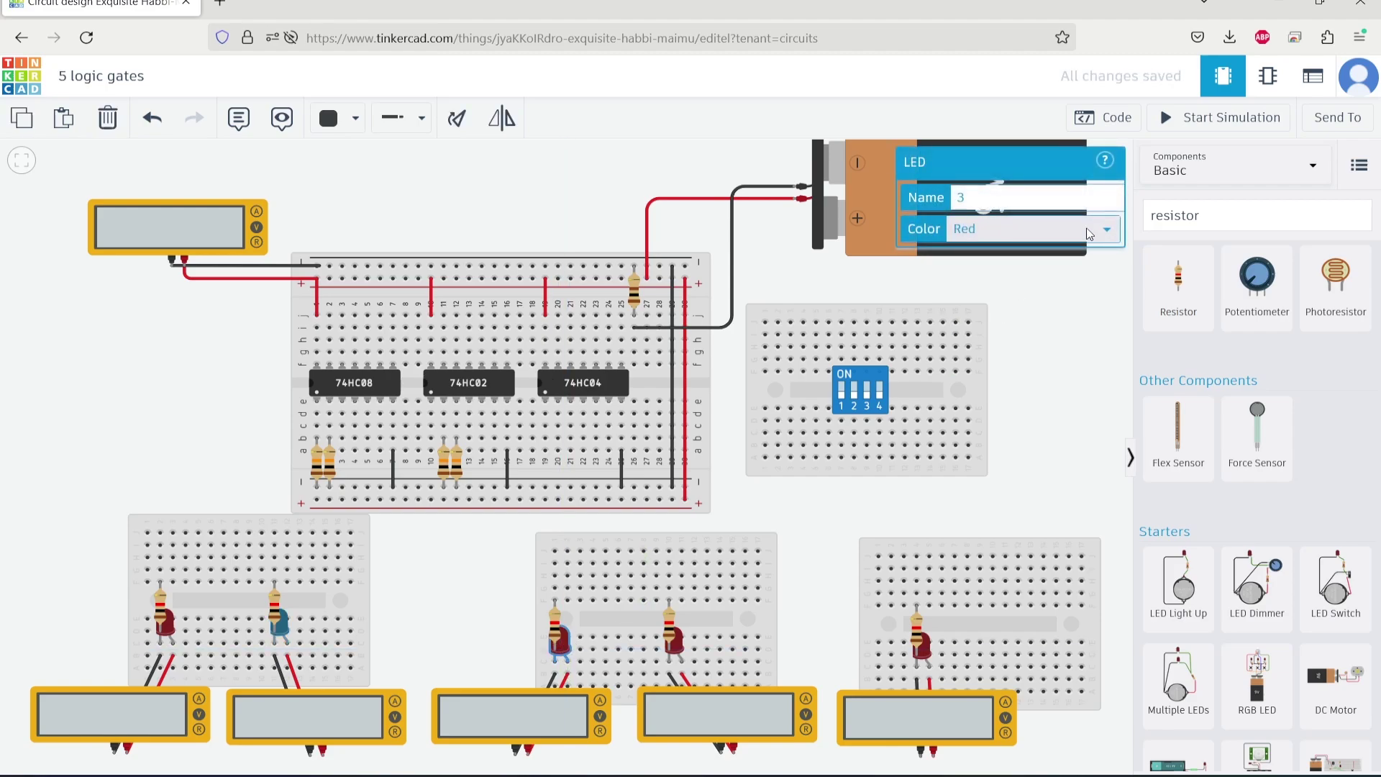
type("OR")
left_click(1105, 231)
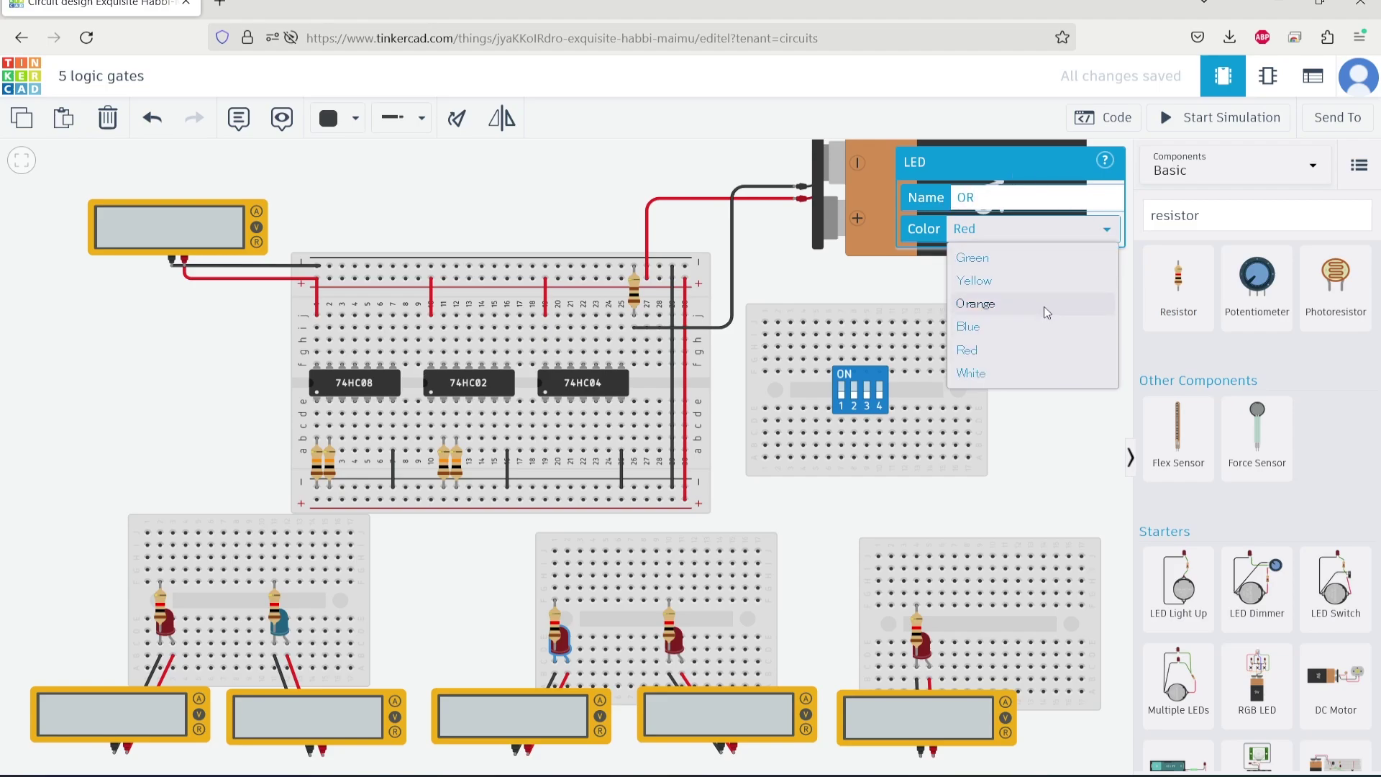
left_click(1050, 297)
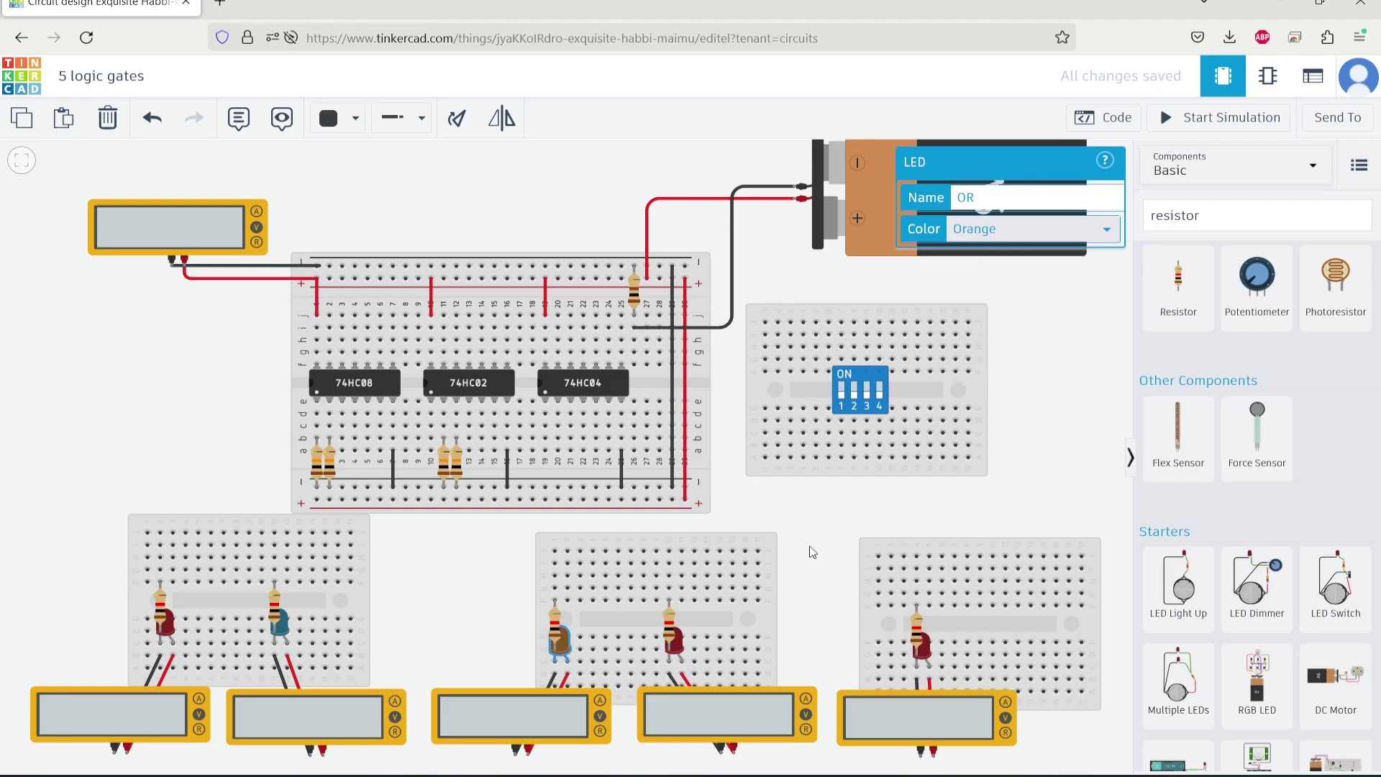
Name the second LED on the middle mini breadboard NOR and change its colour to yellow
left_click(671, 629)
key("Escape")
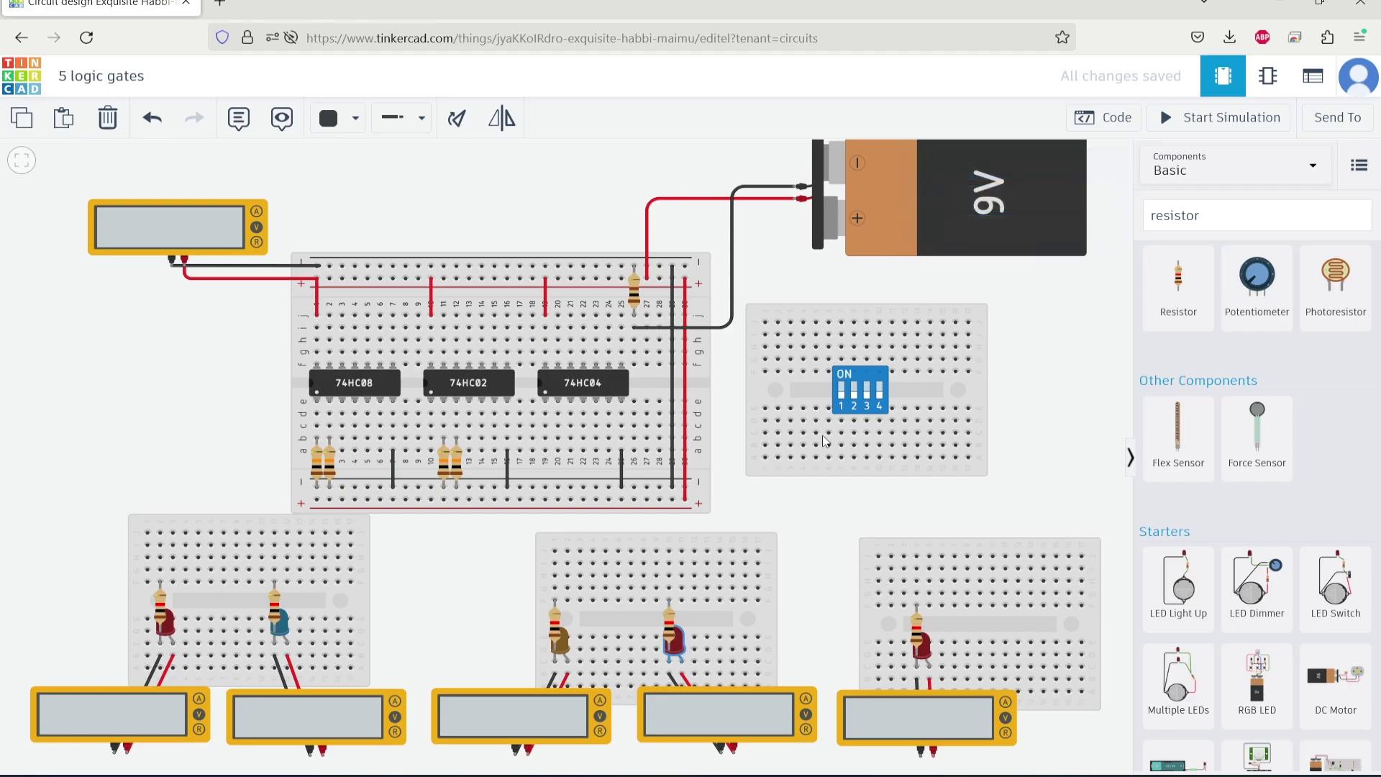
left_click(674, 649)
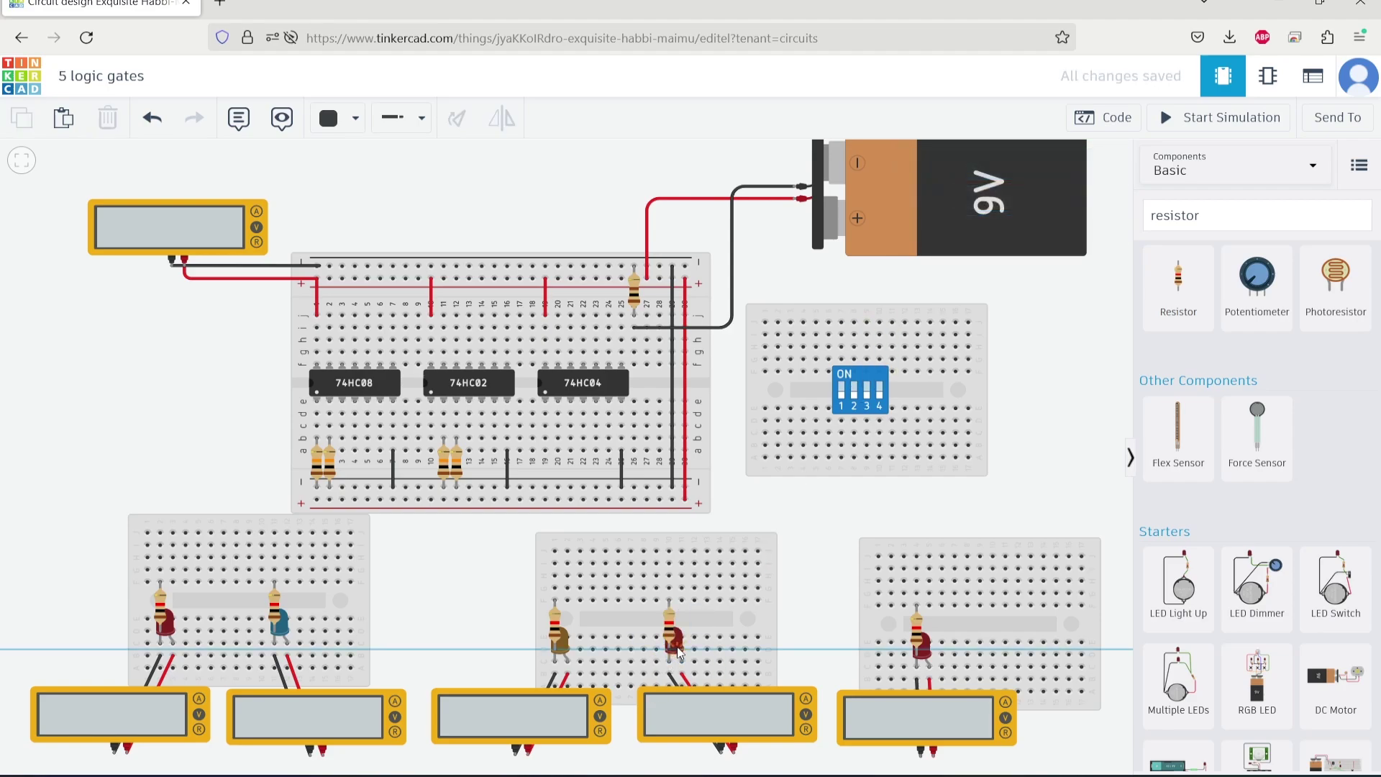
key("Escape")
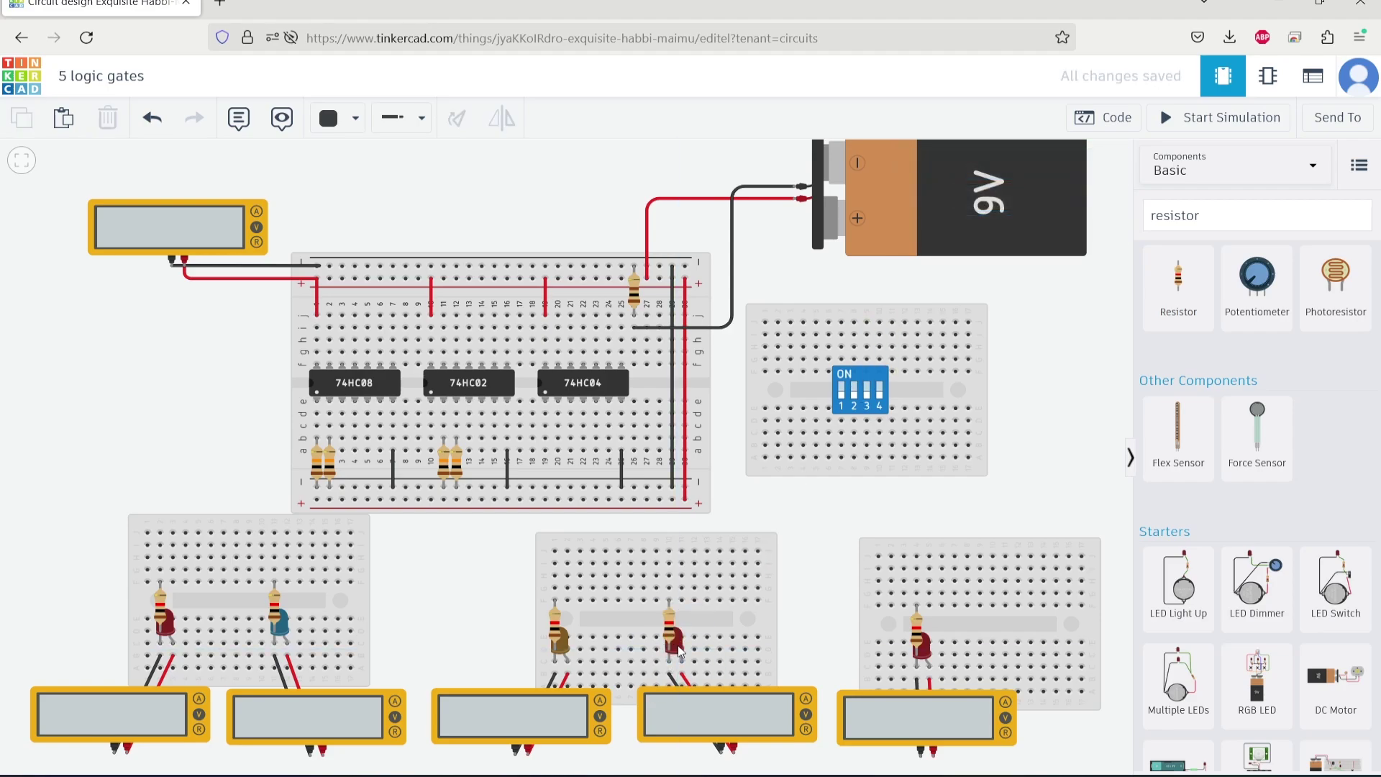
left_click(679, 649)
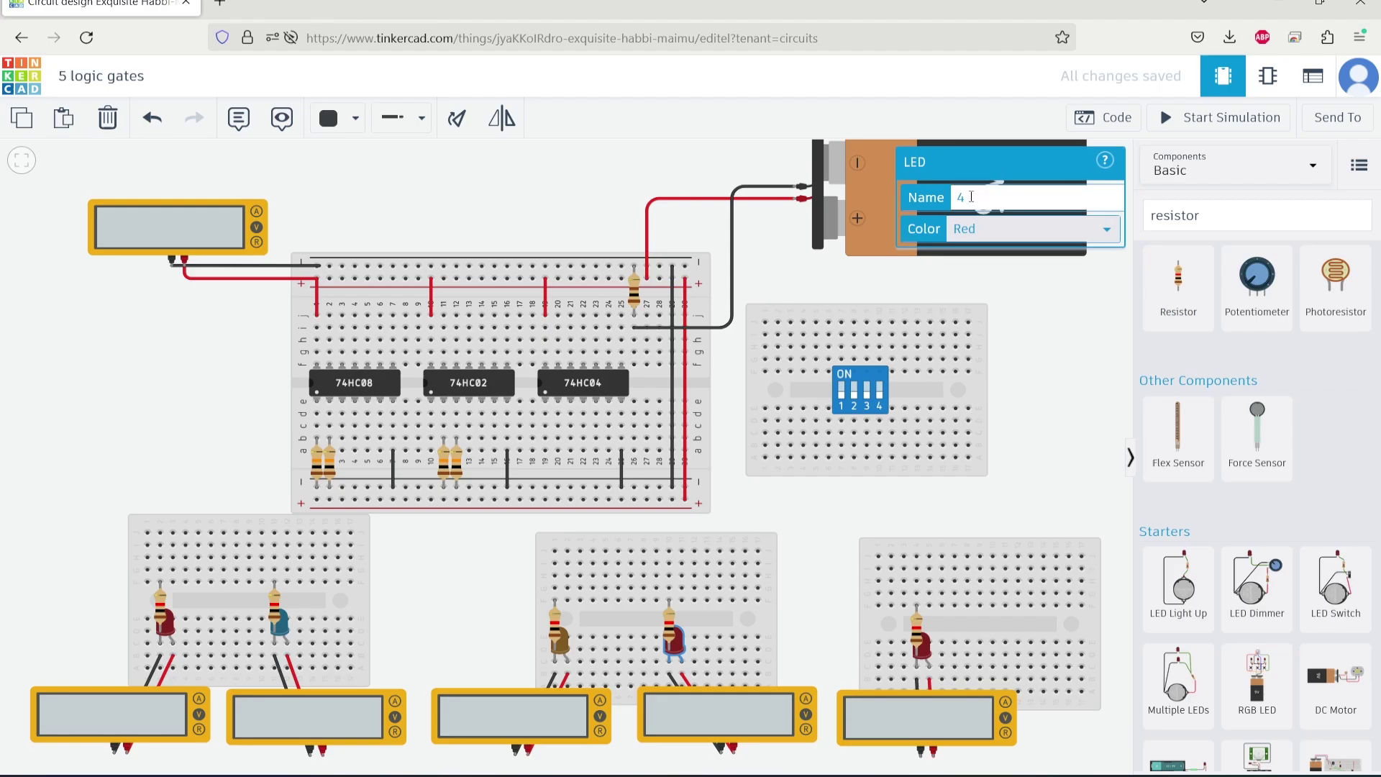
type("NOR")
left_click(1107, 229)
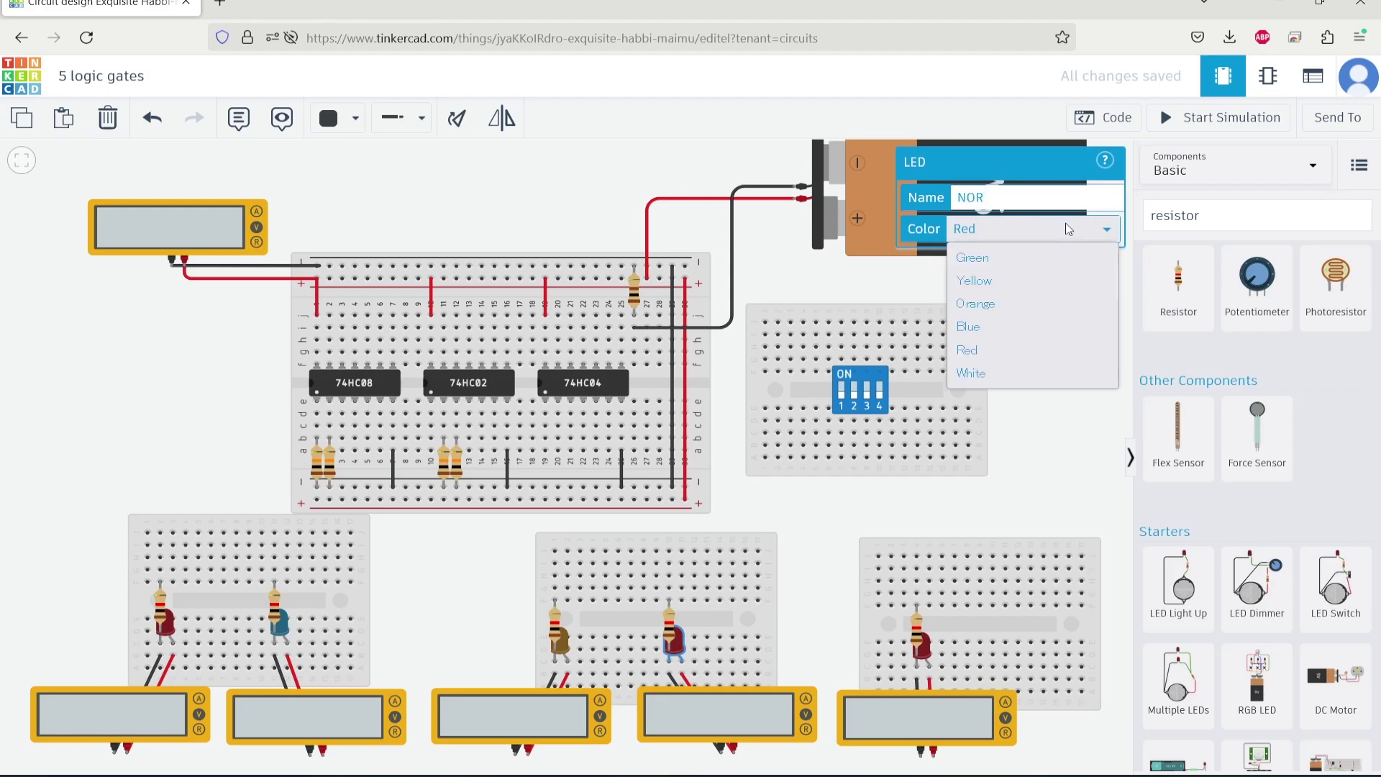
left_click(1032, 287)
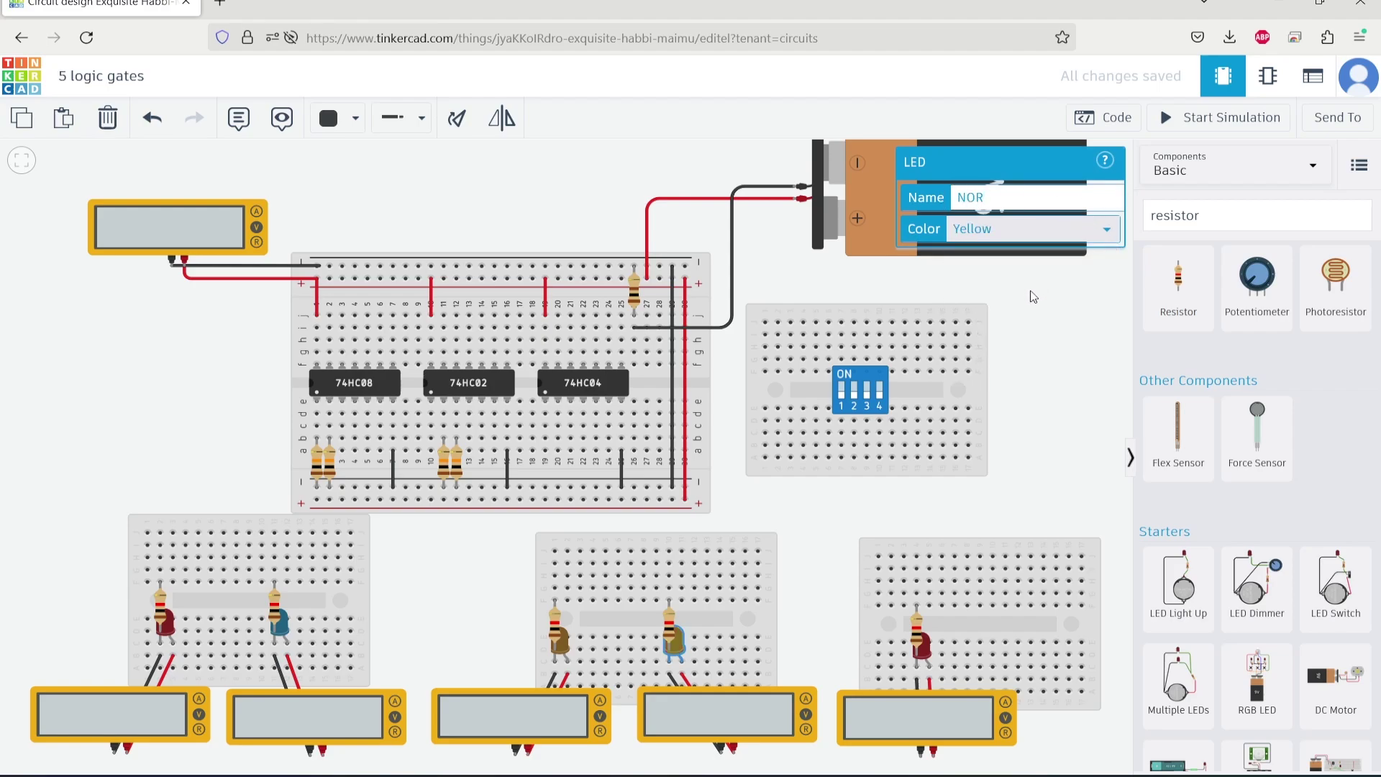
Name the LED on the third mini breadboard XOR and change its colour to green
left_click(926, 655)
left_click(1106, 229)
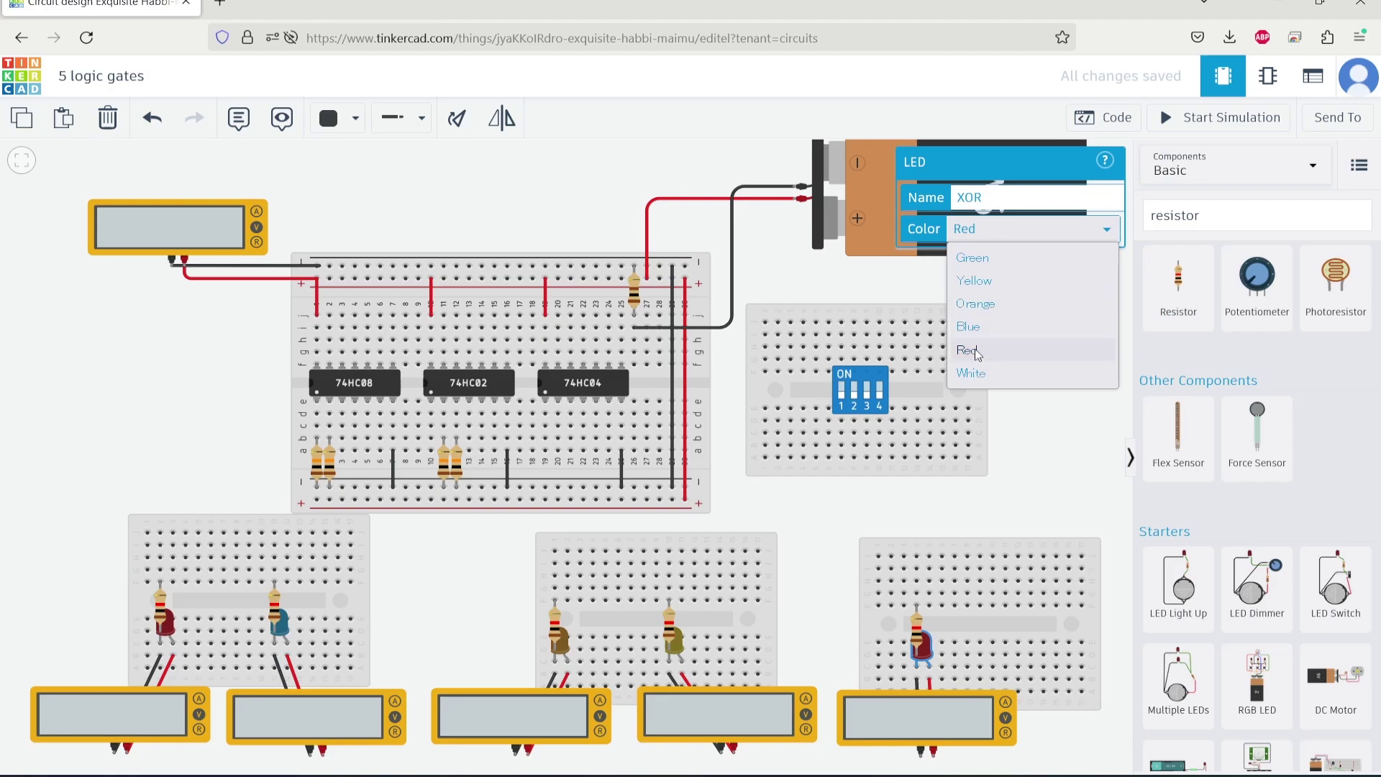
left_click(1029, 258)
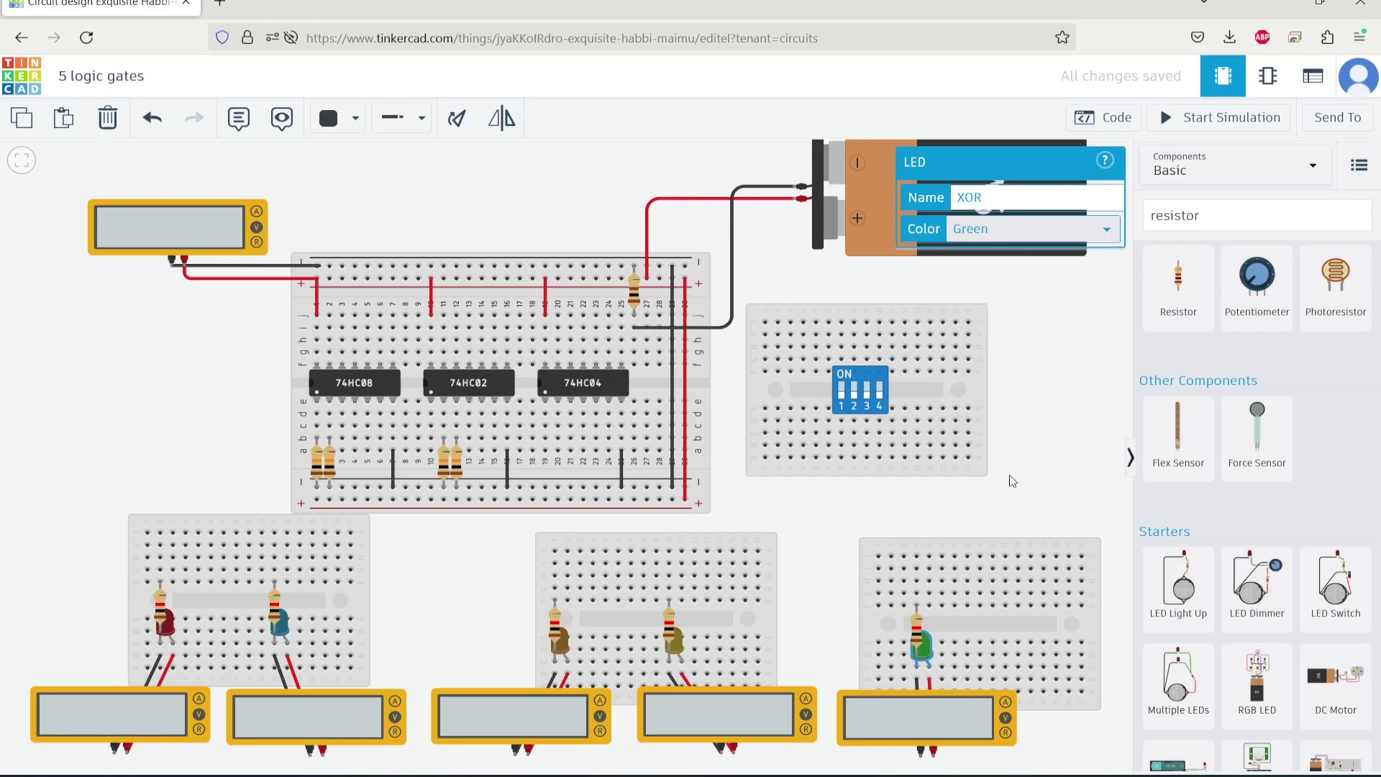
left_click(1066, 482)
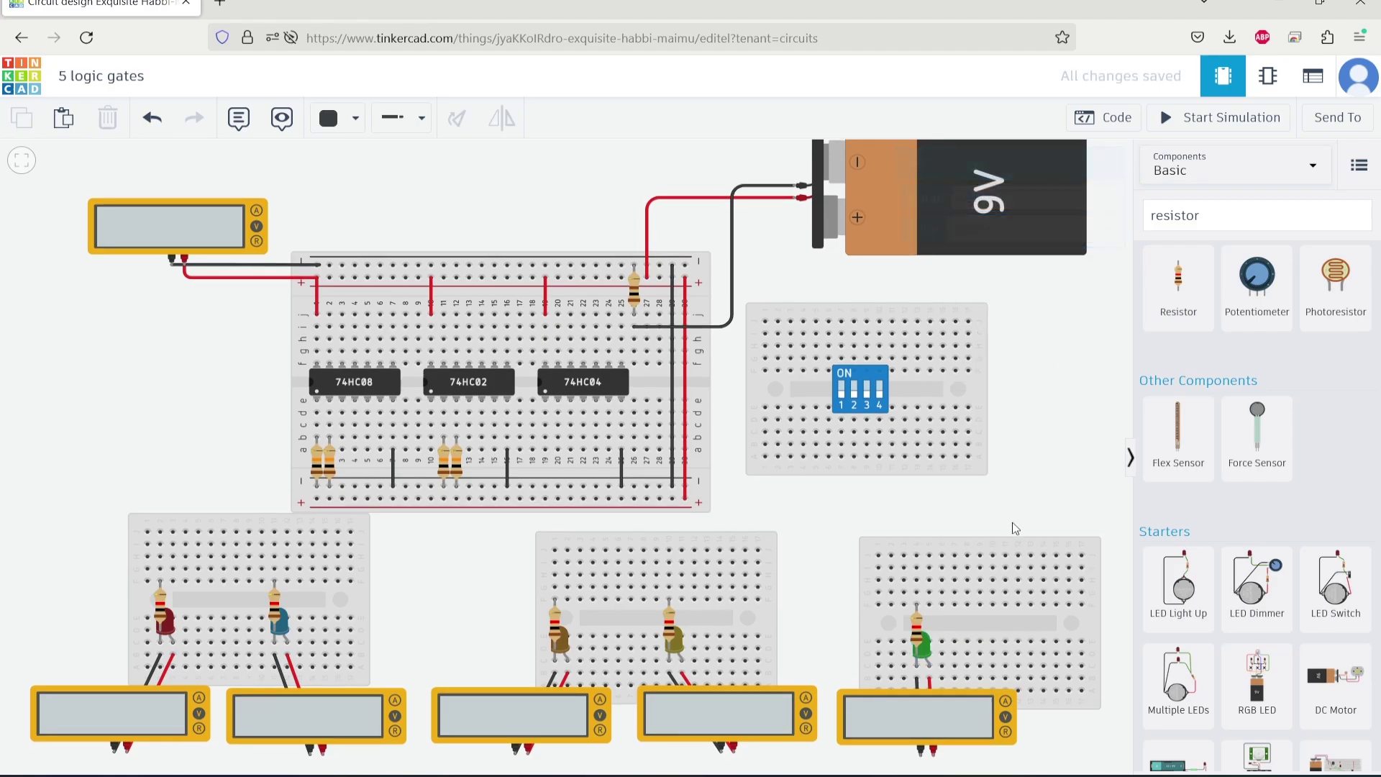
Set the resistors at the red AND LED and the blue NAND LED to 220 Ω each
left_click(550, 626)
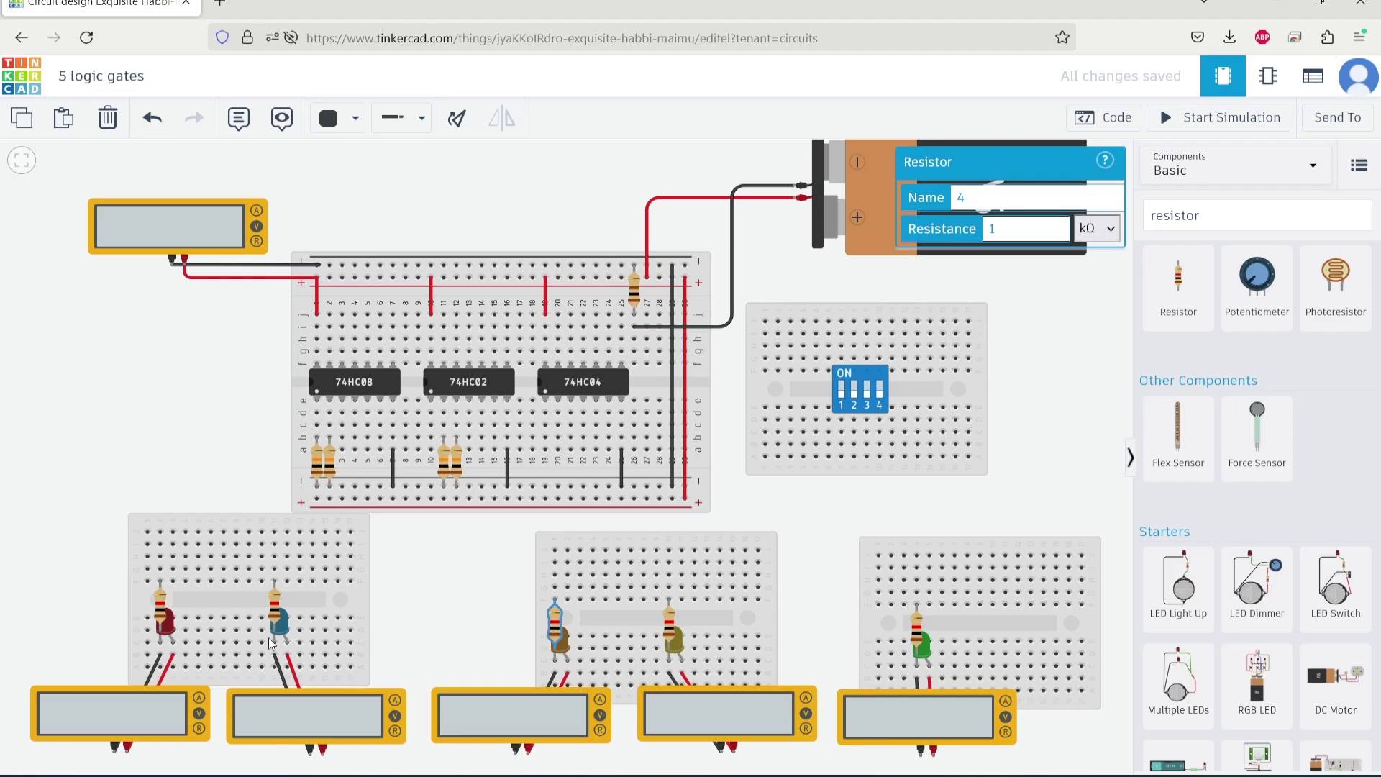
left_click(164, 605)
type("220")
left_click(1090, 230)
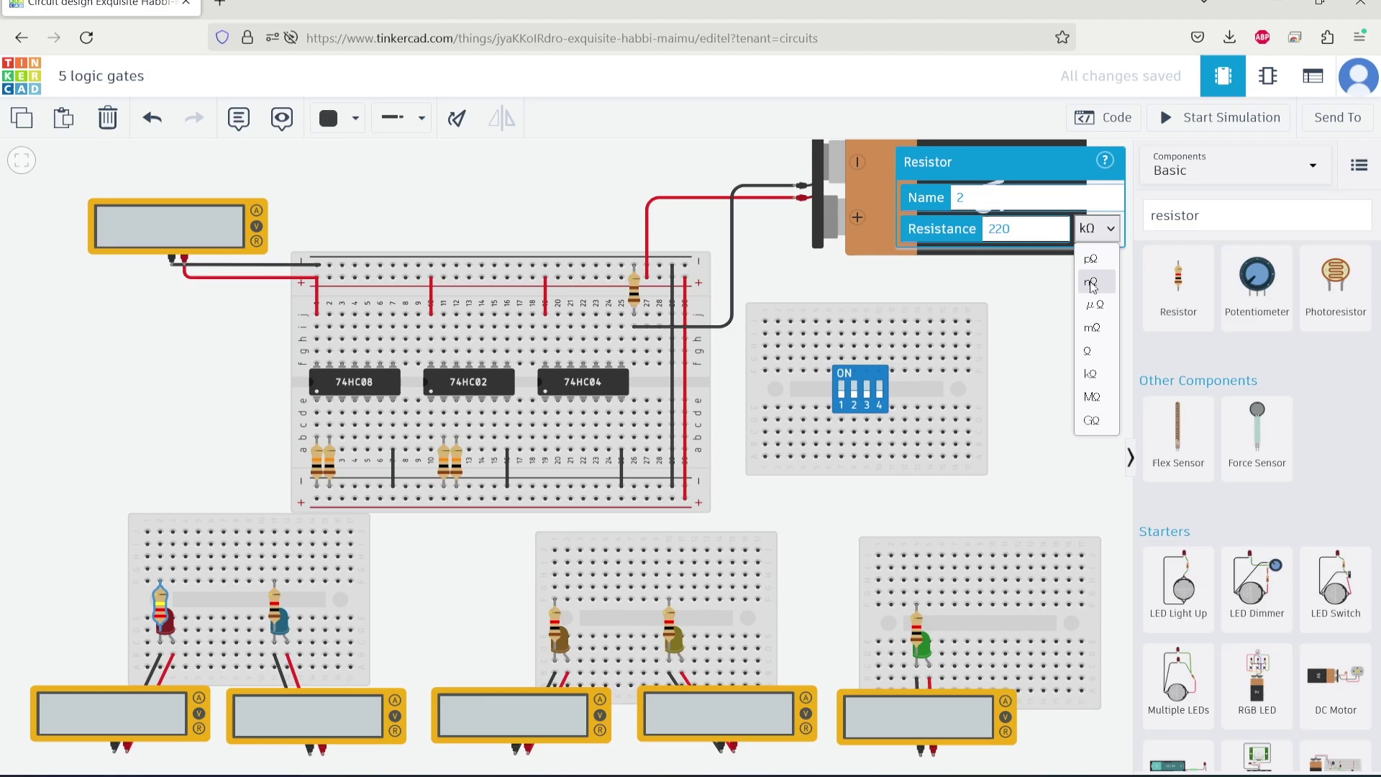
left_click(1088, 351)
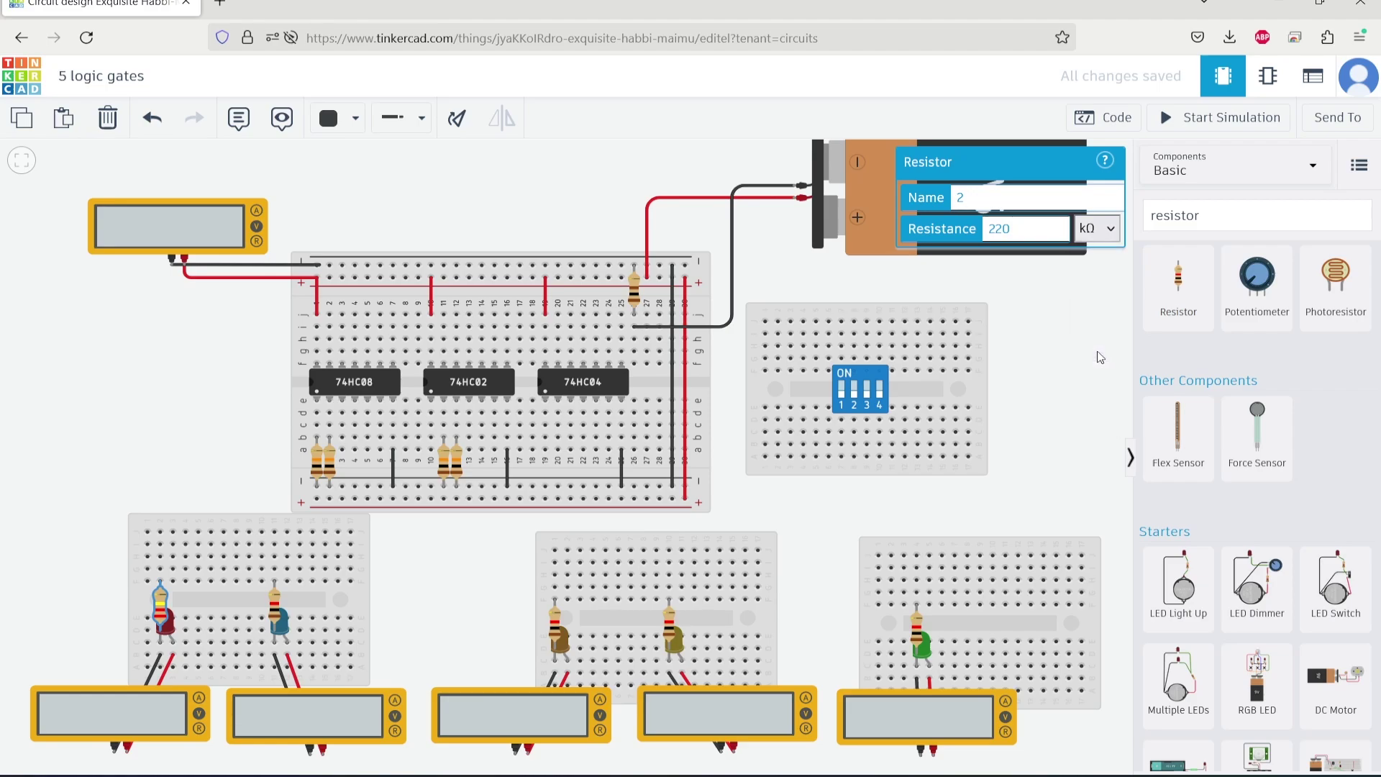
left_click(278, 610)
type("220")
left_click(1101, 229)
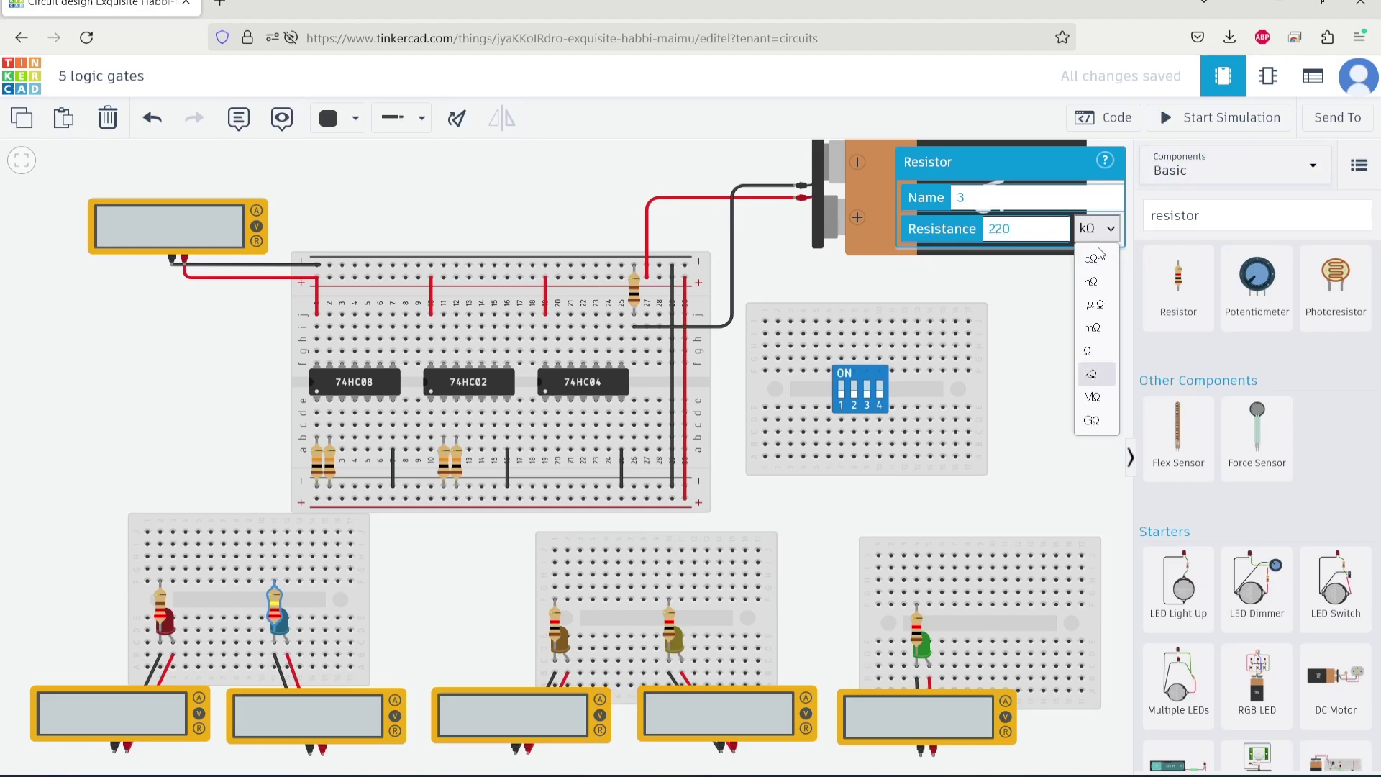
left_click(1093, 352)
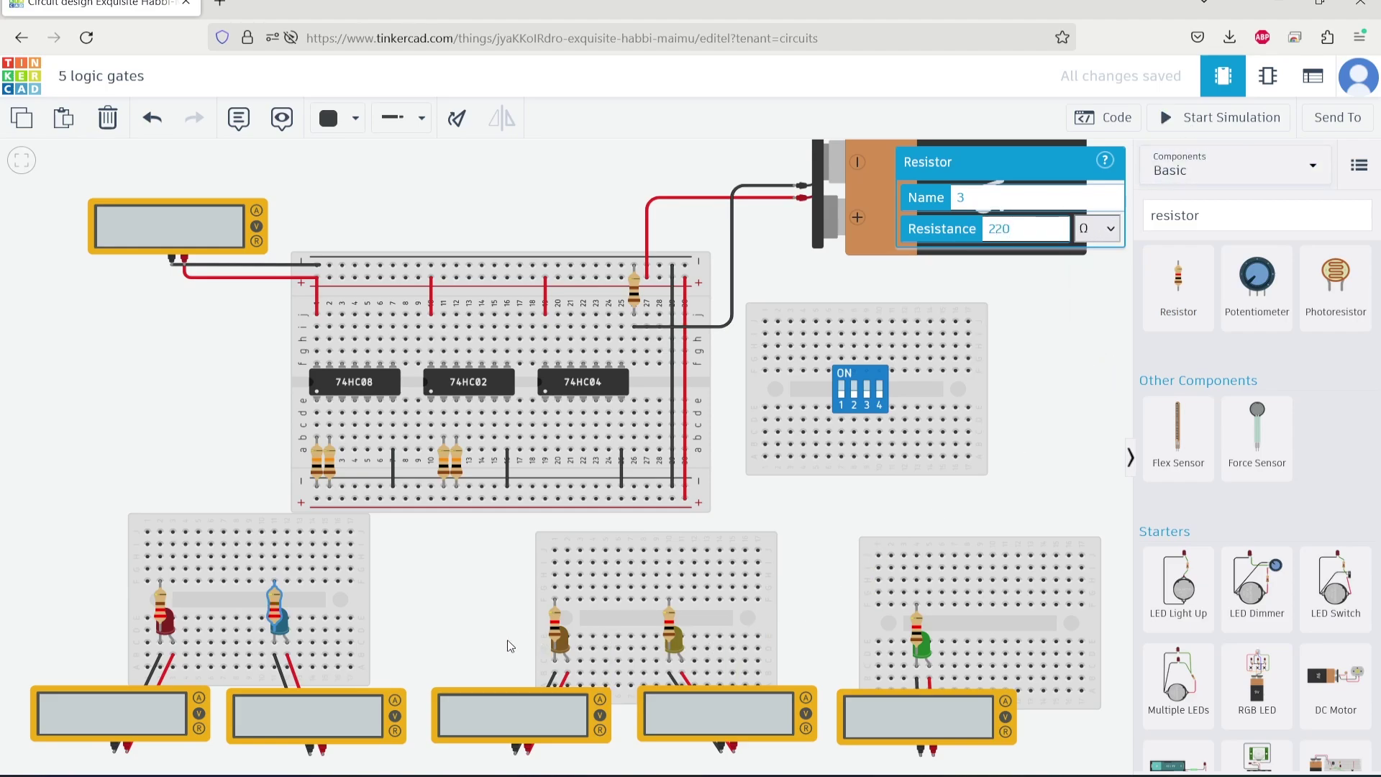
Delete the three existing resistors at the orange OR, yellow NOR and green XOR LEDs
key("ctrl+v")
key("Delete")
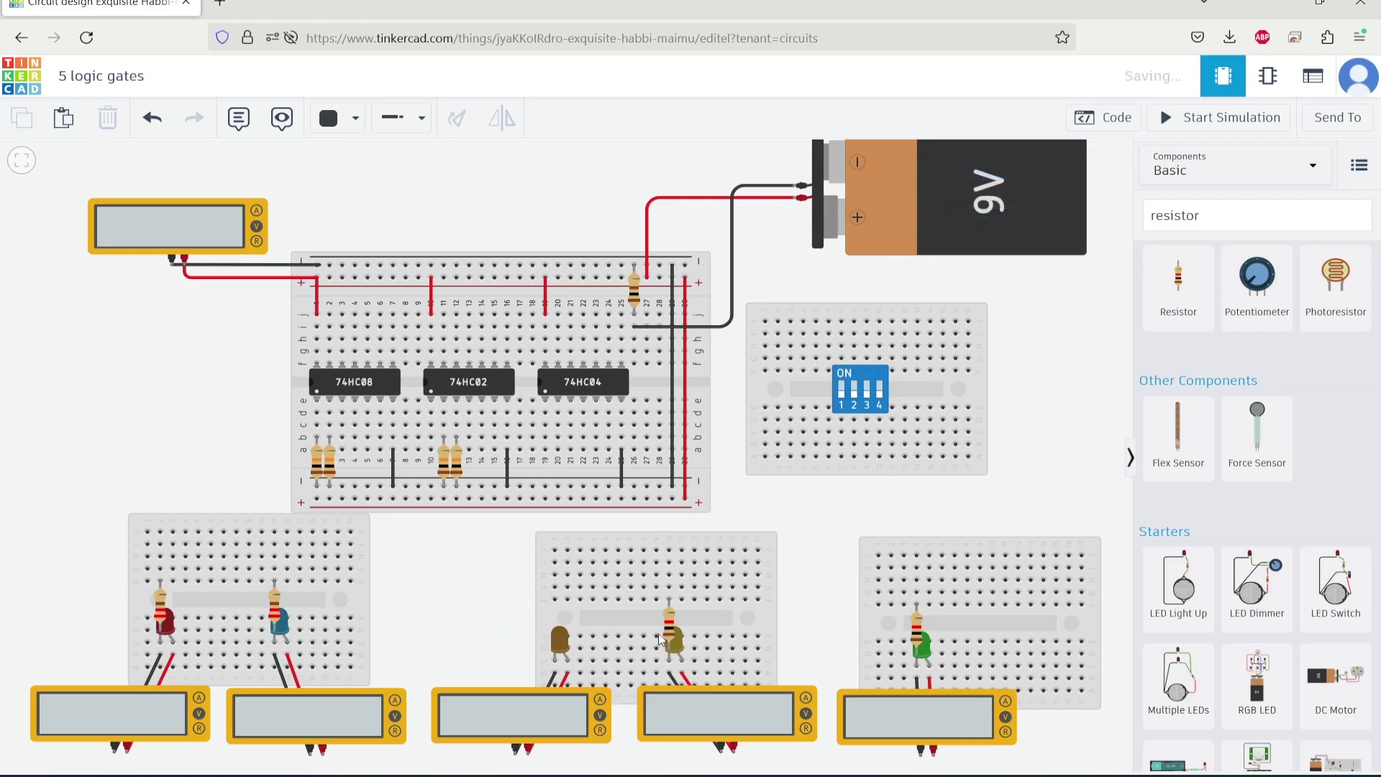
left_click(668, 626)
key("Delete")
left_click(916, 630)
key("Delete")
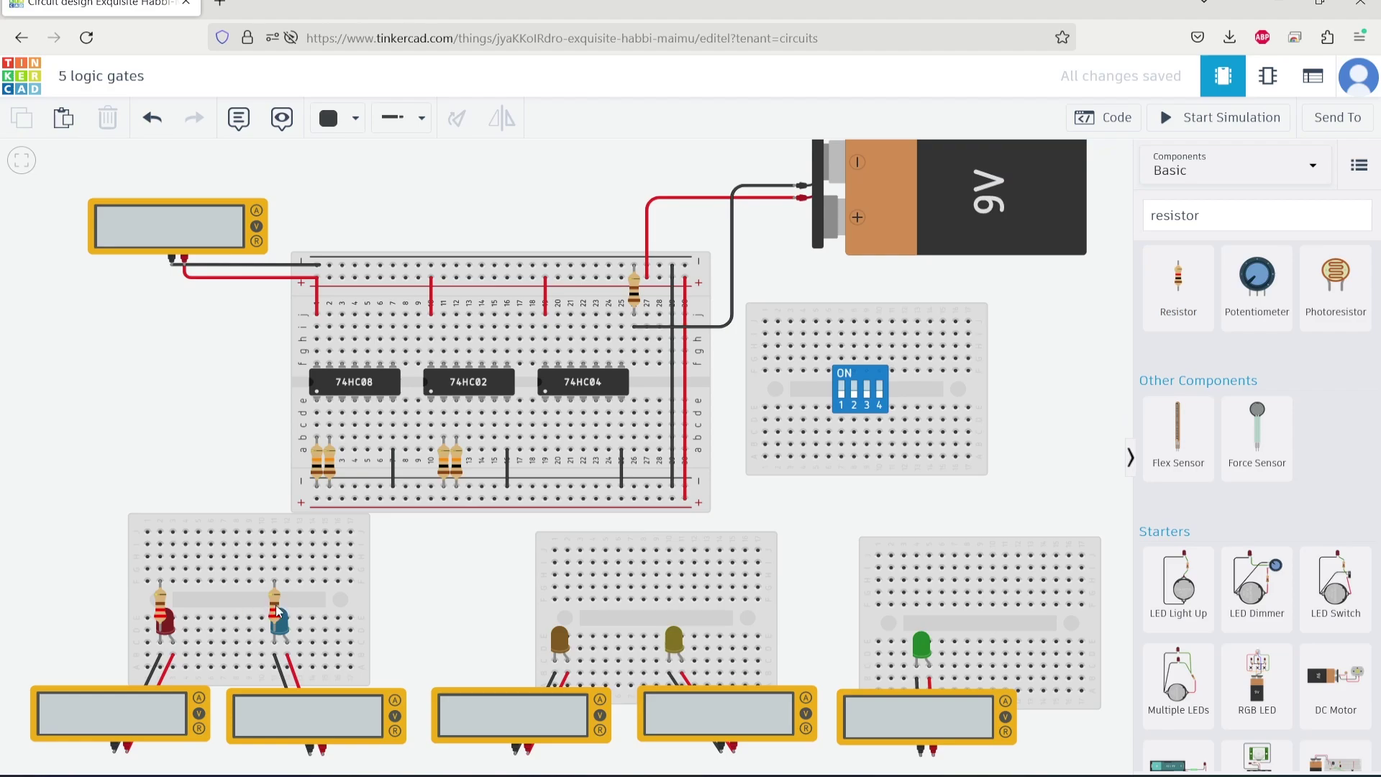
Paste copies of the 220 Ω resistor at the orange OR, yellow NOR and green XOR LEDs
key("ctrl+v")
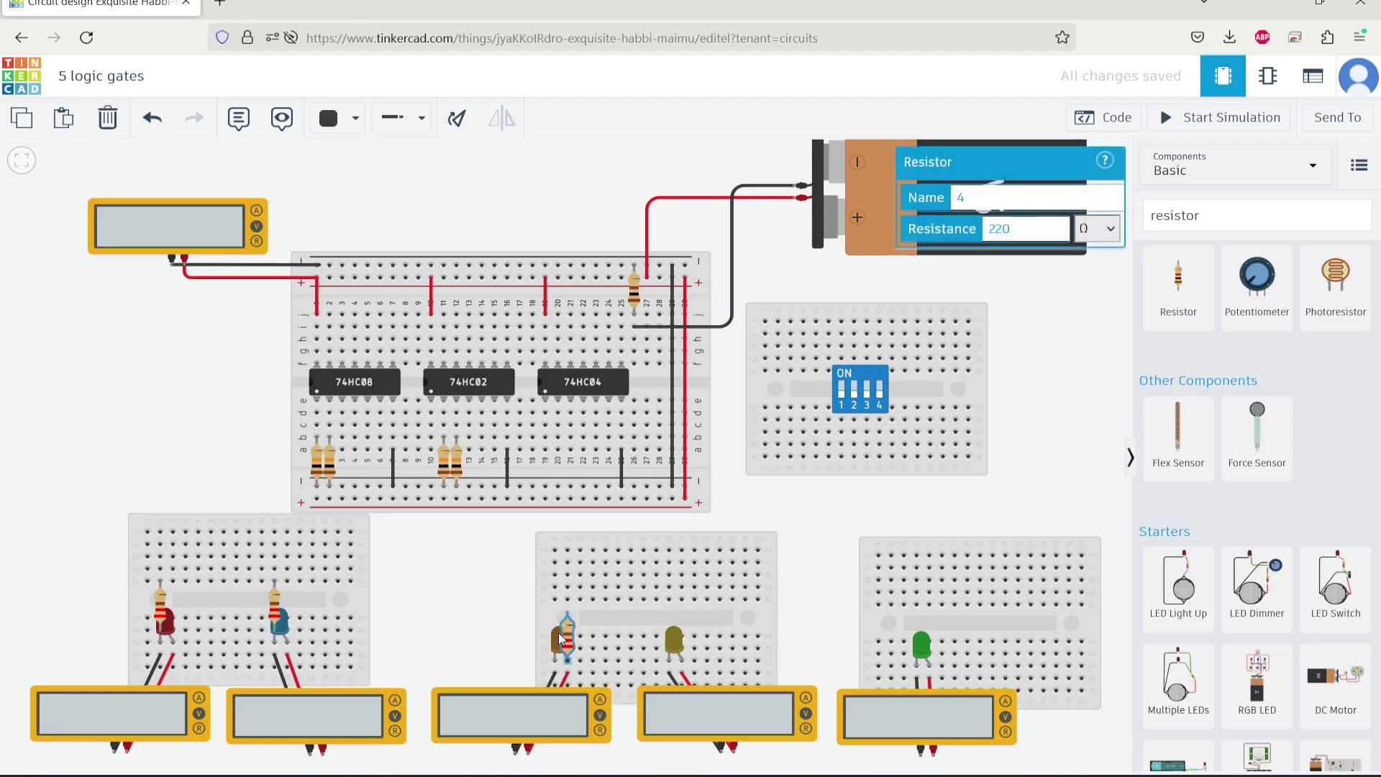
left_click(551, 620)
key("ctrl+v")
left_click(668, 624)
key("ctrl+v")
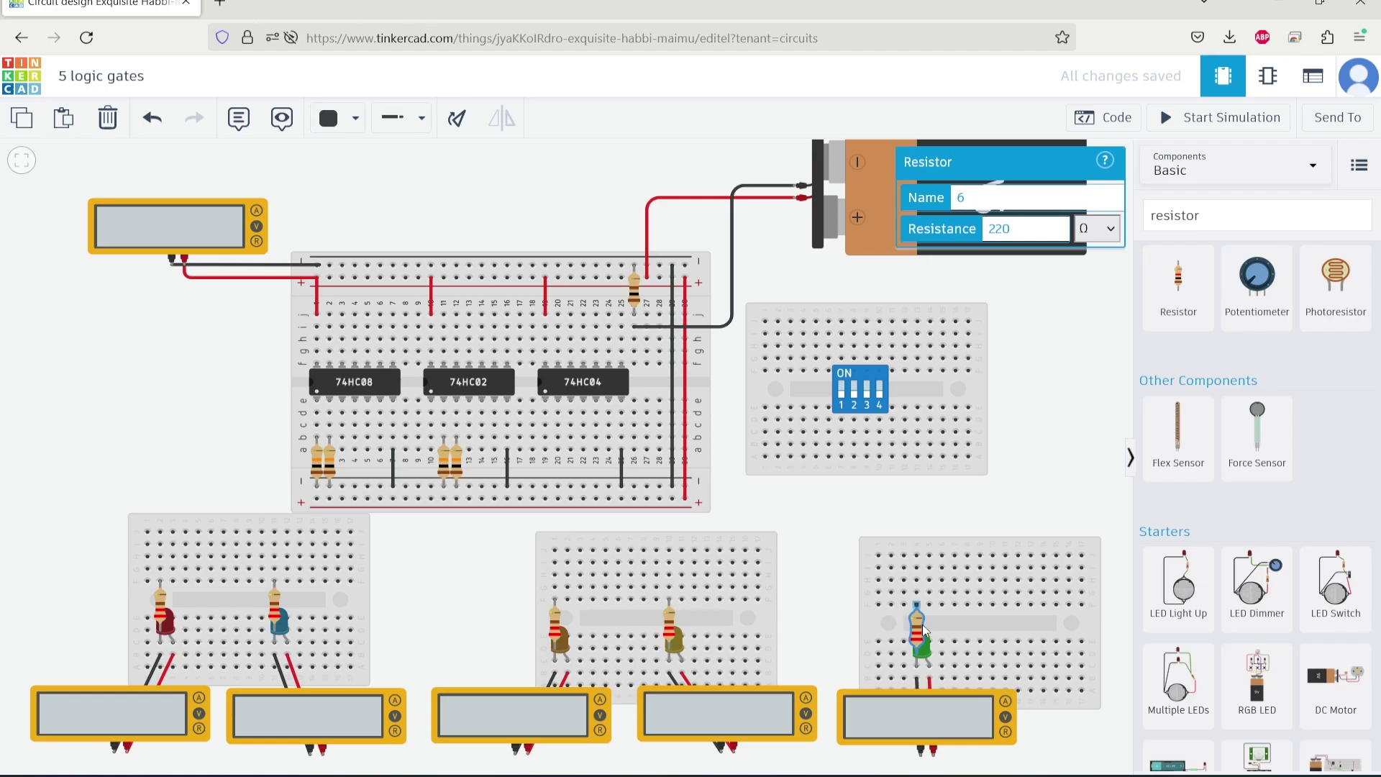
left_click(923, 632)
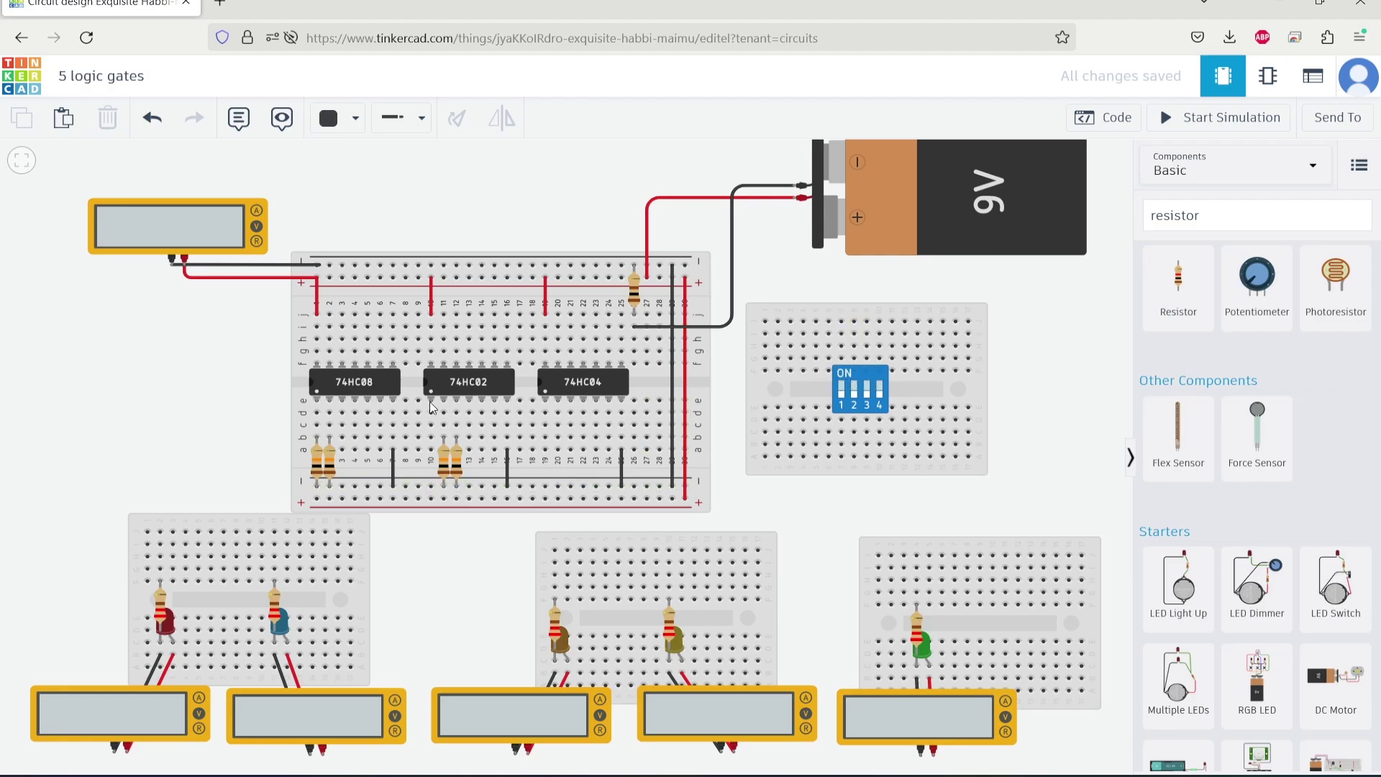
Wire the 74HC08's first input in column 1 around the main breadboard to the lower terminal of DIP switch 1
left_click(316, 414)
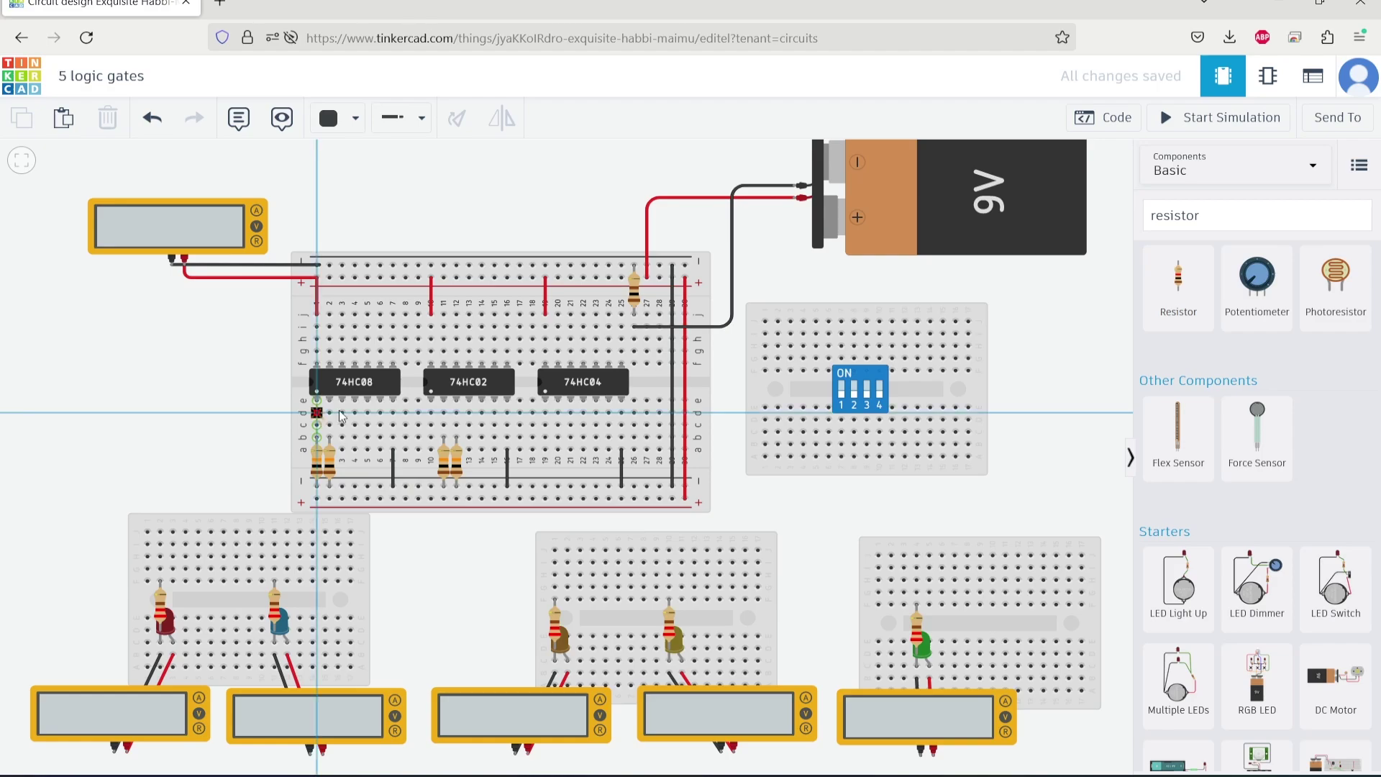
left_click(263, 414)
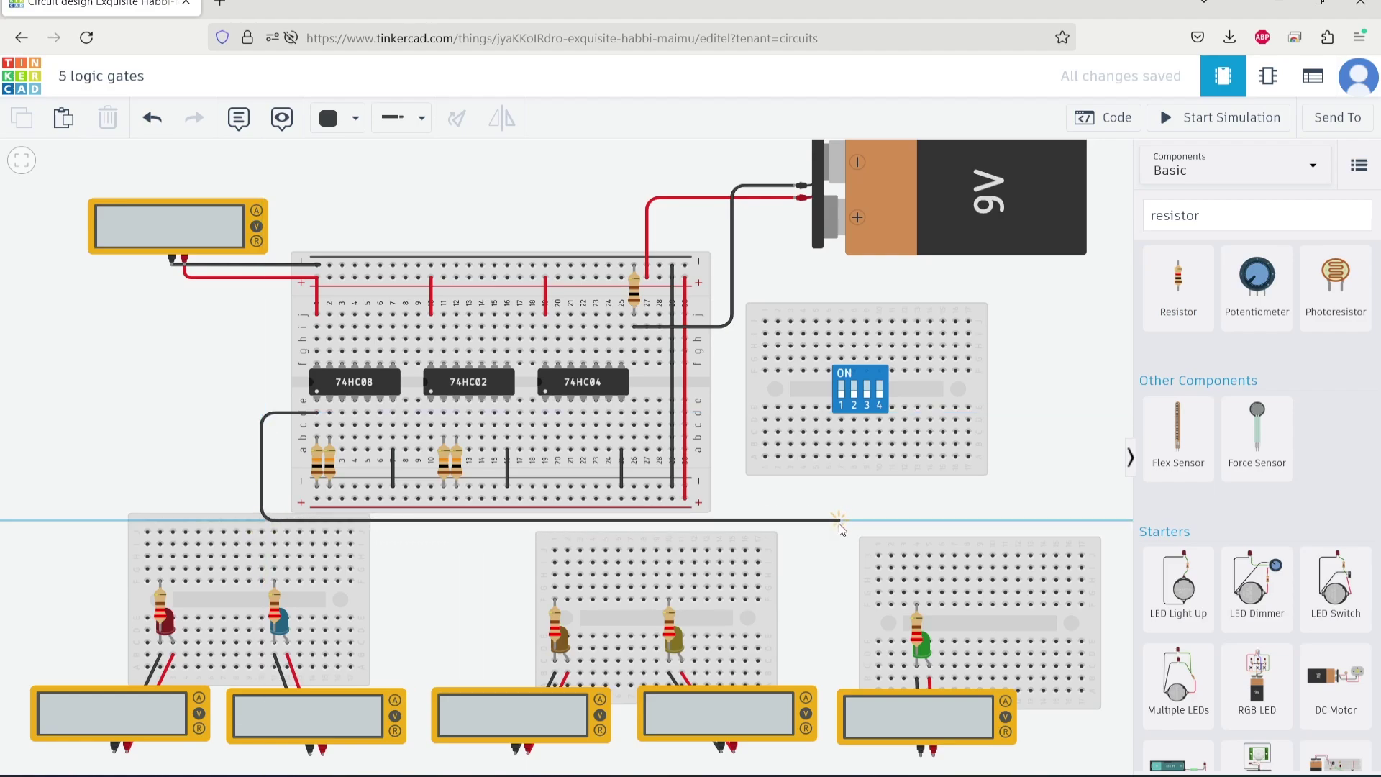
left_click(840, 520)
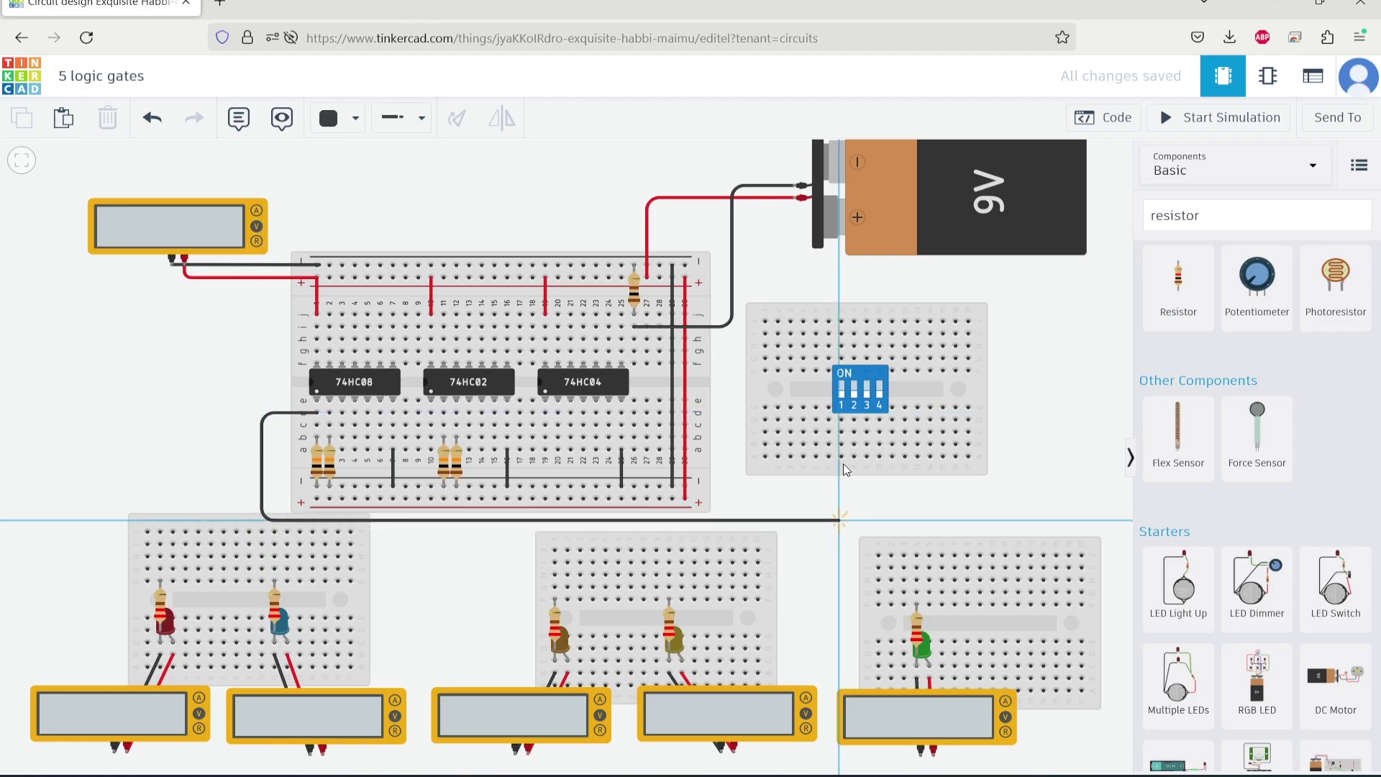
left_click(841, 420)
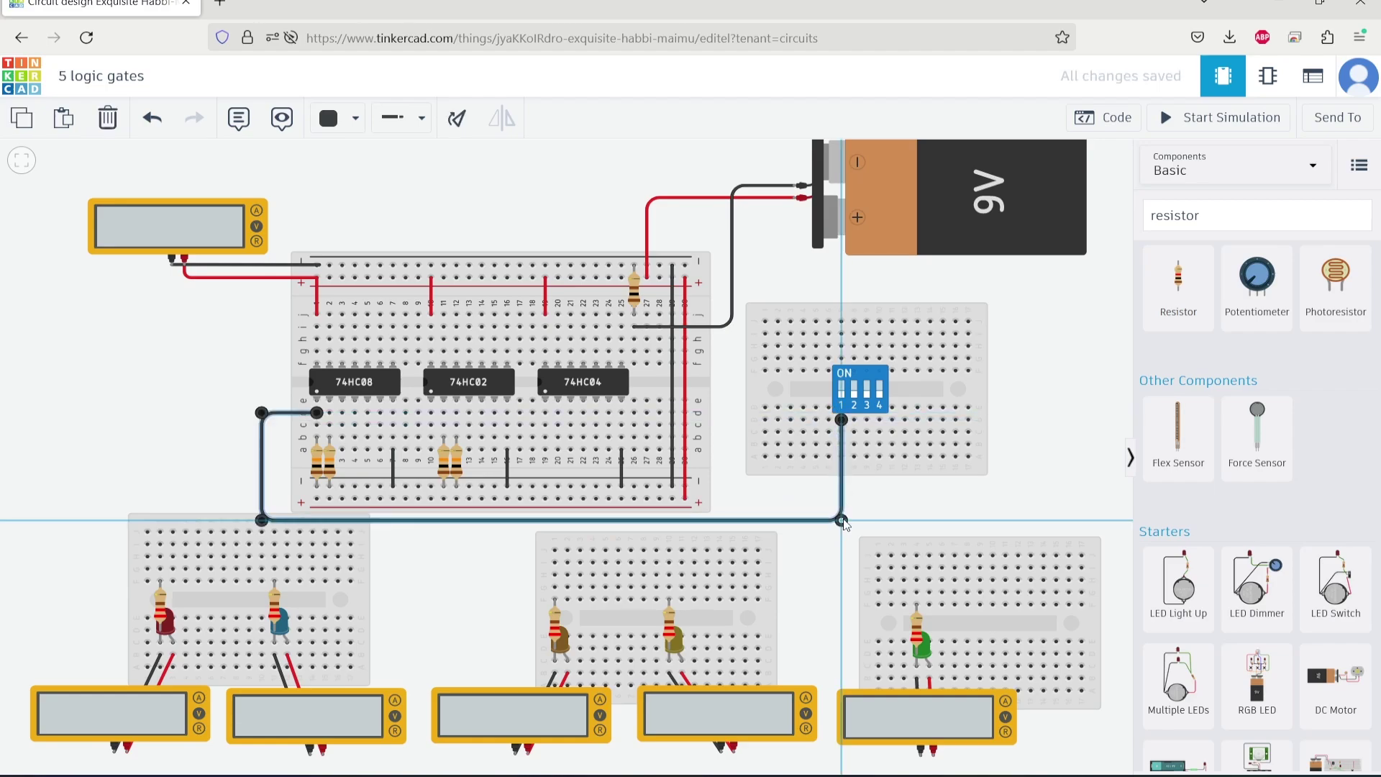
Change the AND LED's colour to white
left_click(352, 118)
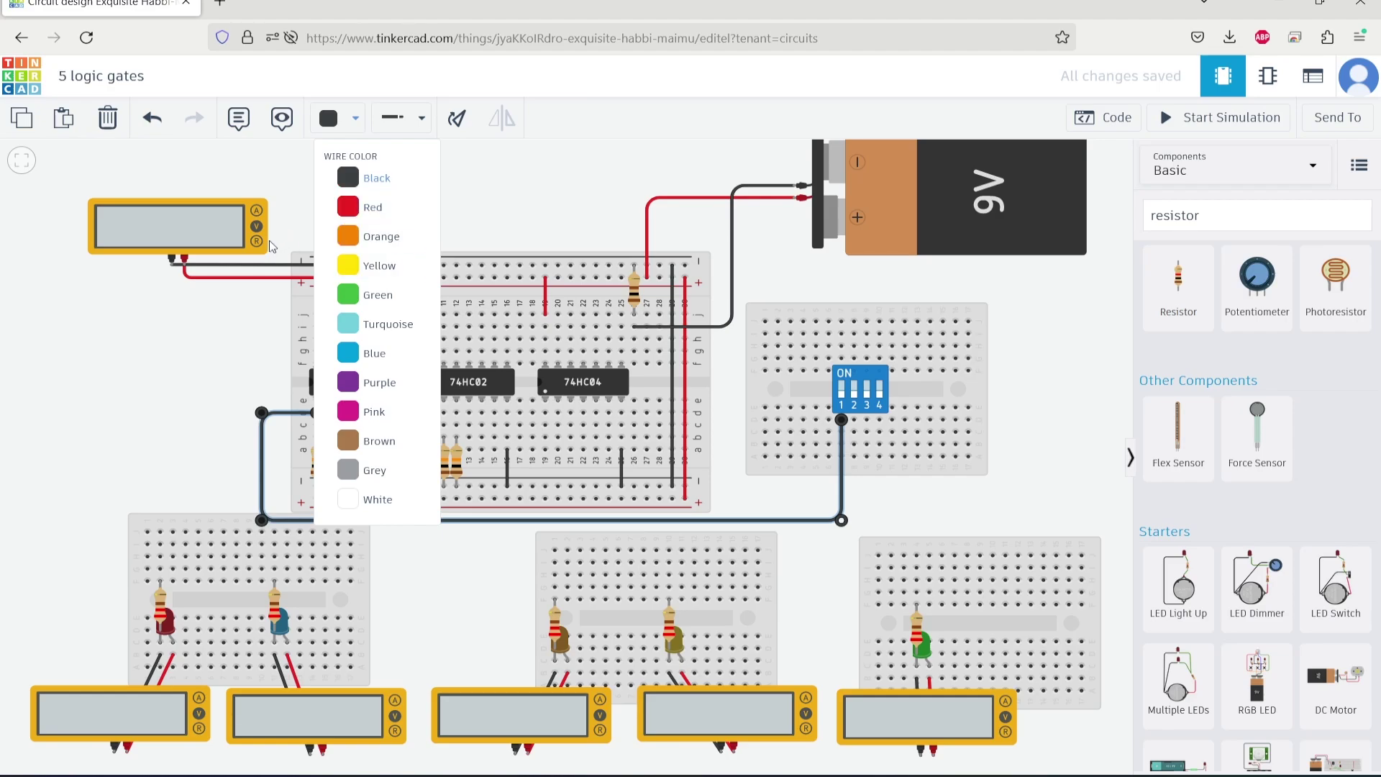
left_click(213, 347)
left_click(163, 623)
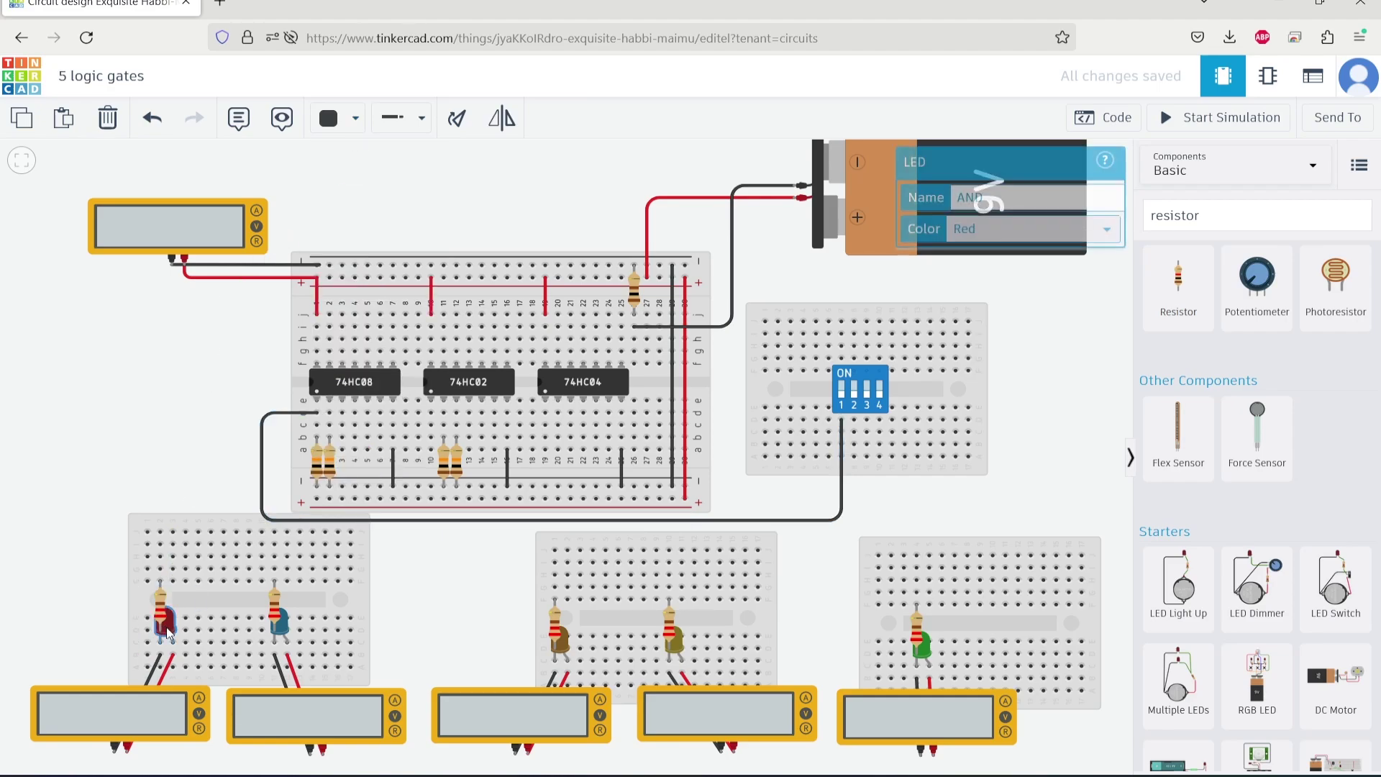
left_click(951, 238)
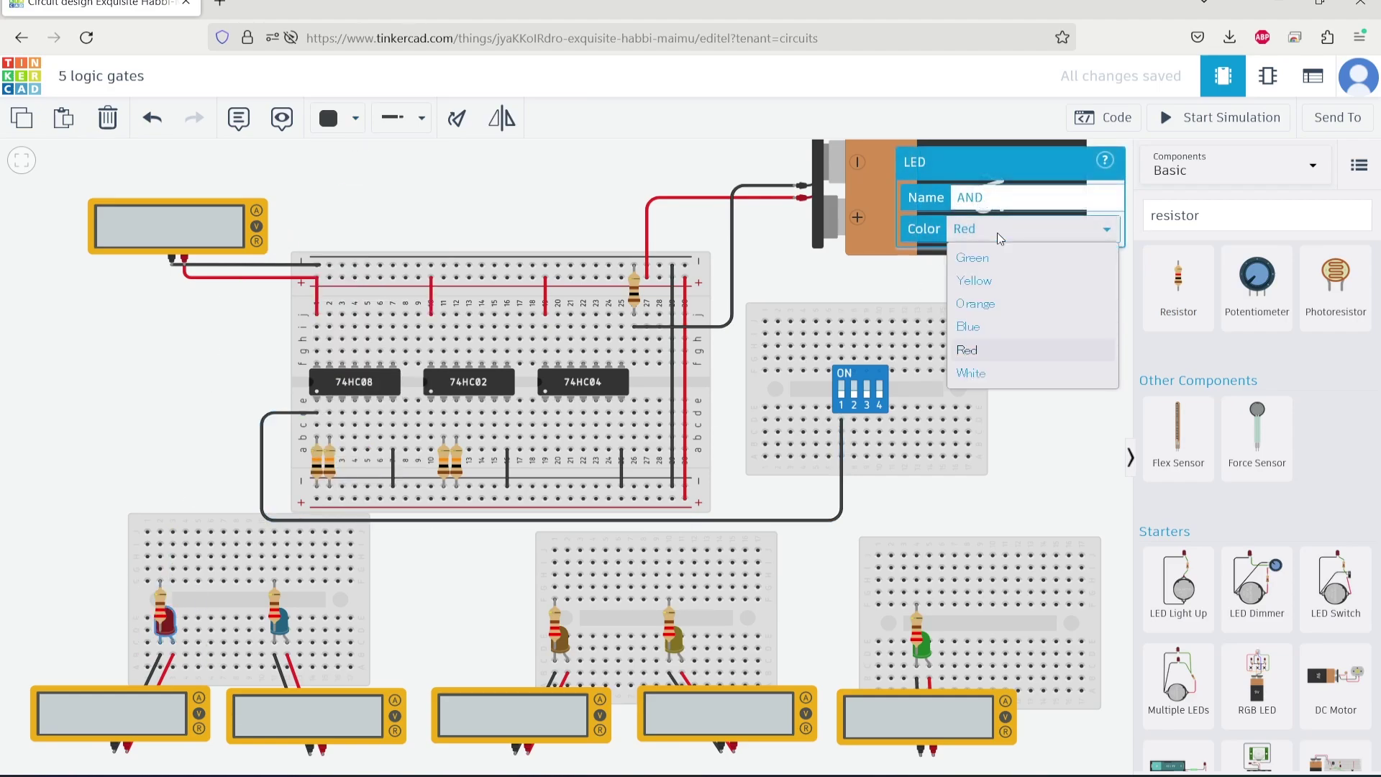
left_click(1001, 379)
Colour the wire between the 74HC08 and DIP switch 1 grey
left_click(333, 116)
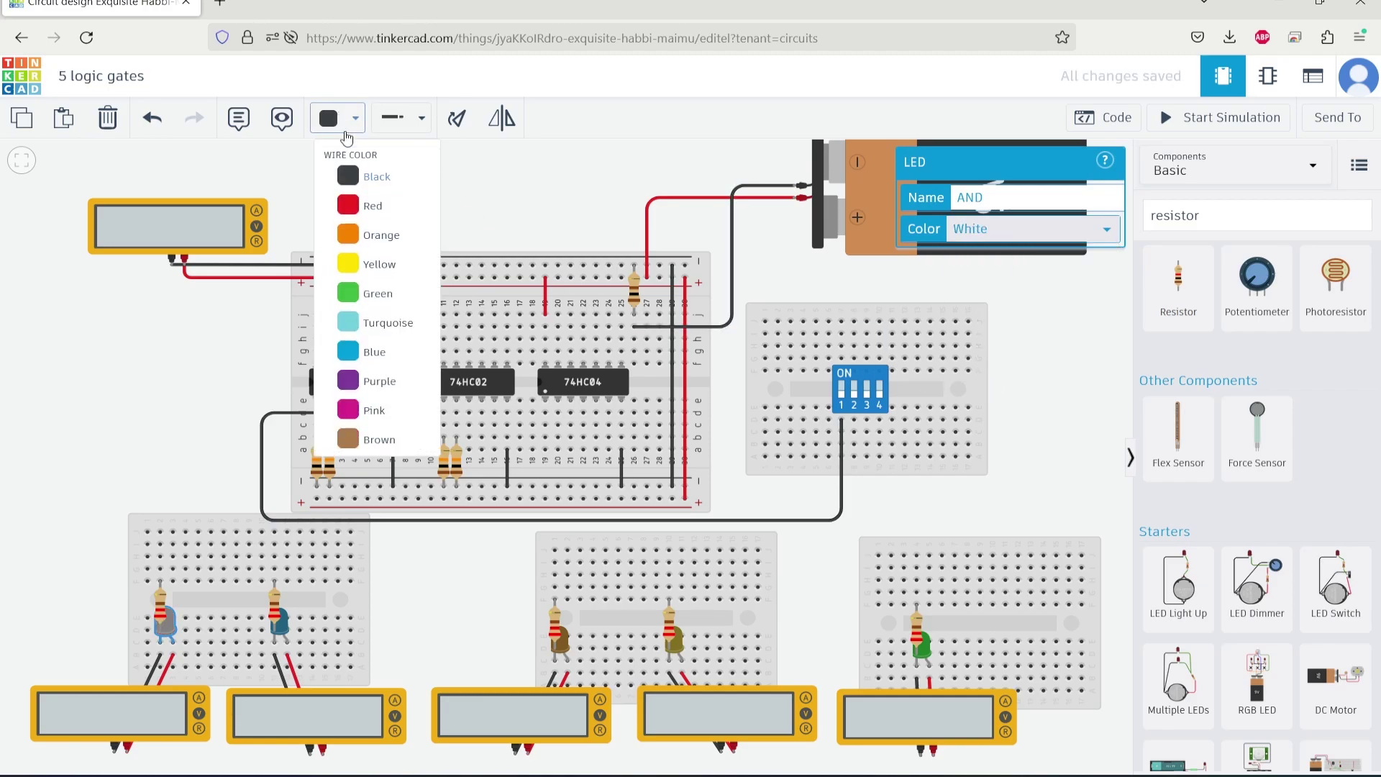
left_click(262, 473)
left_click(352, 122)
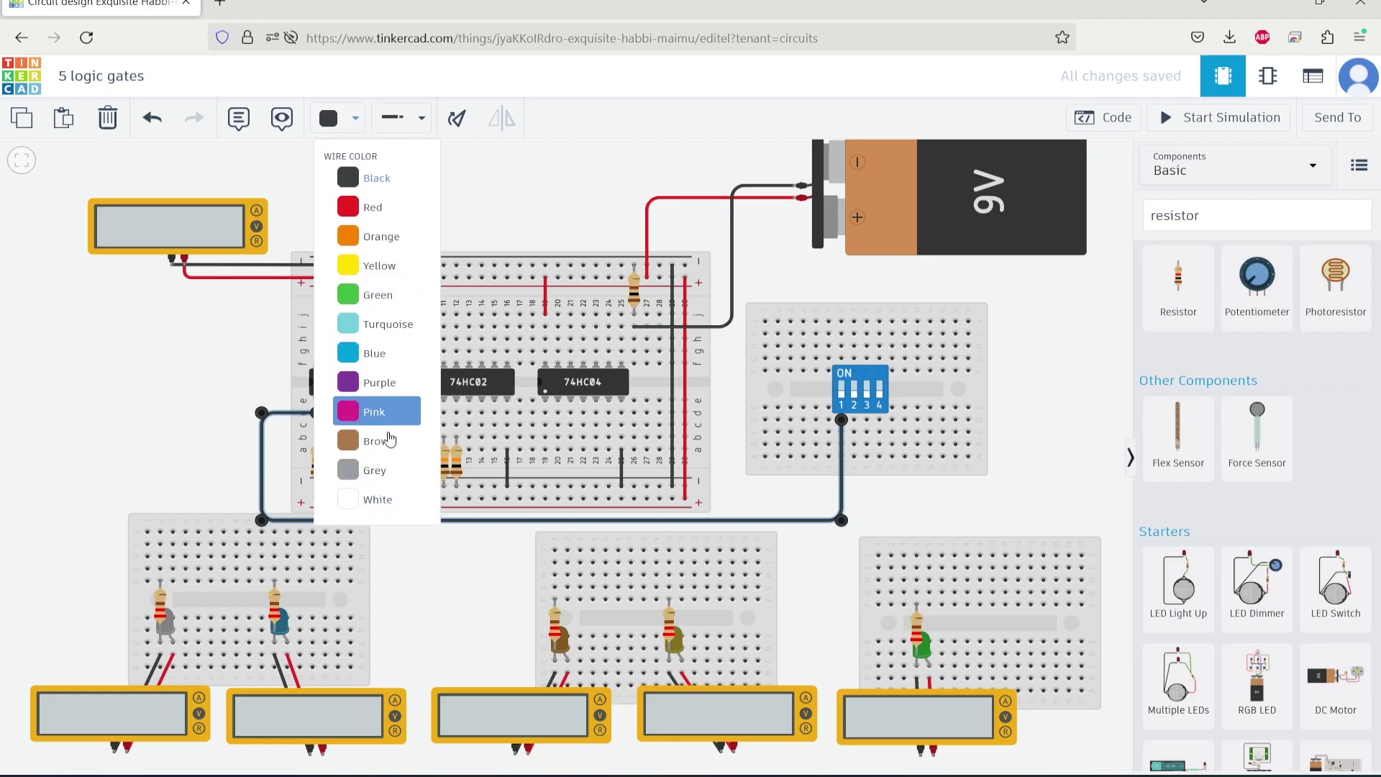
left_click(389, 472)
left_click(613, 198)
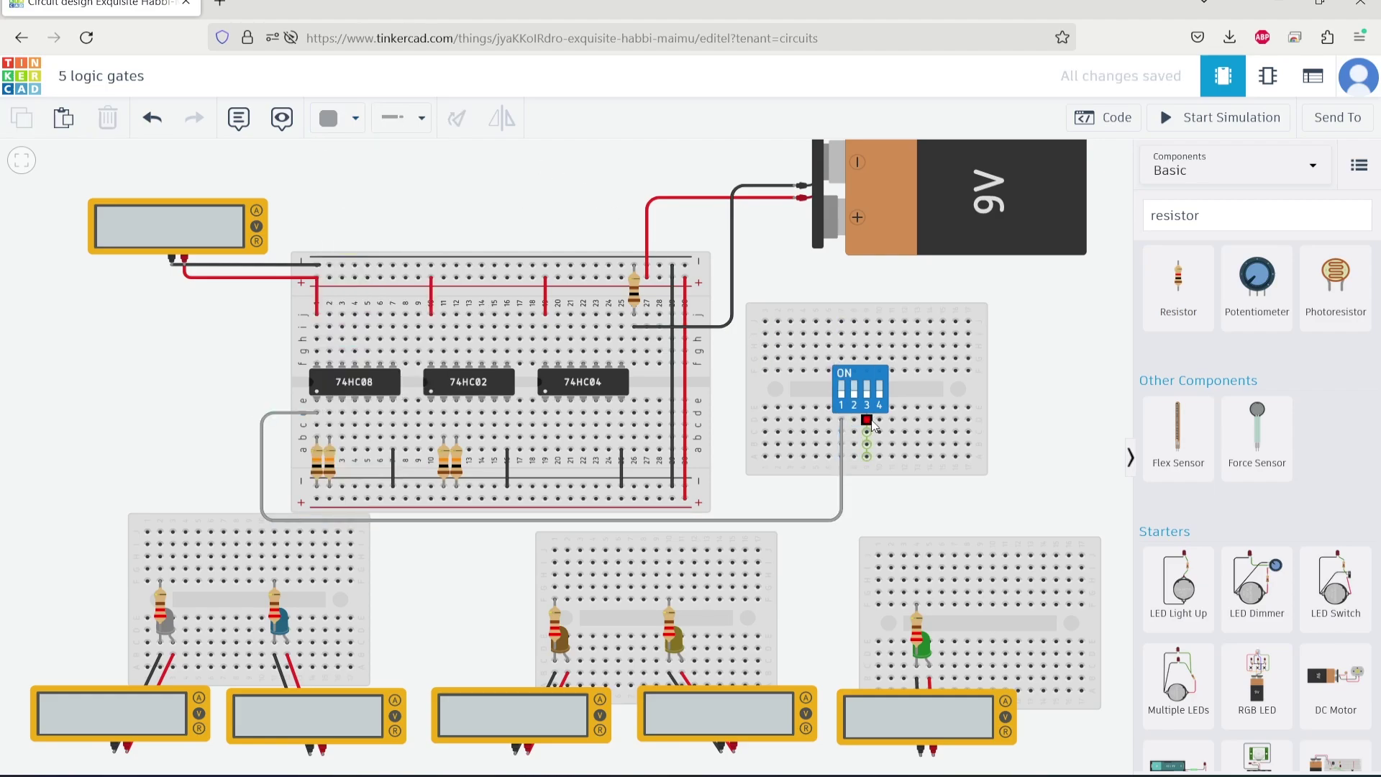
Run a grey wire from DIP switch 2's lower terminal to the 74HC08's second input in column 2 and straighten its bends
left_click(856, 476)
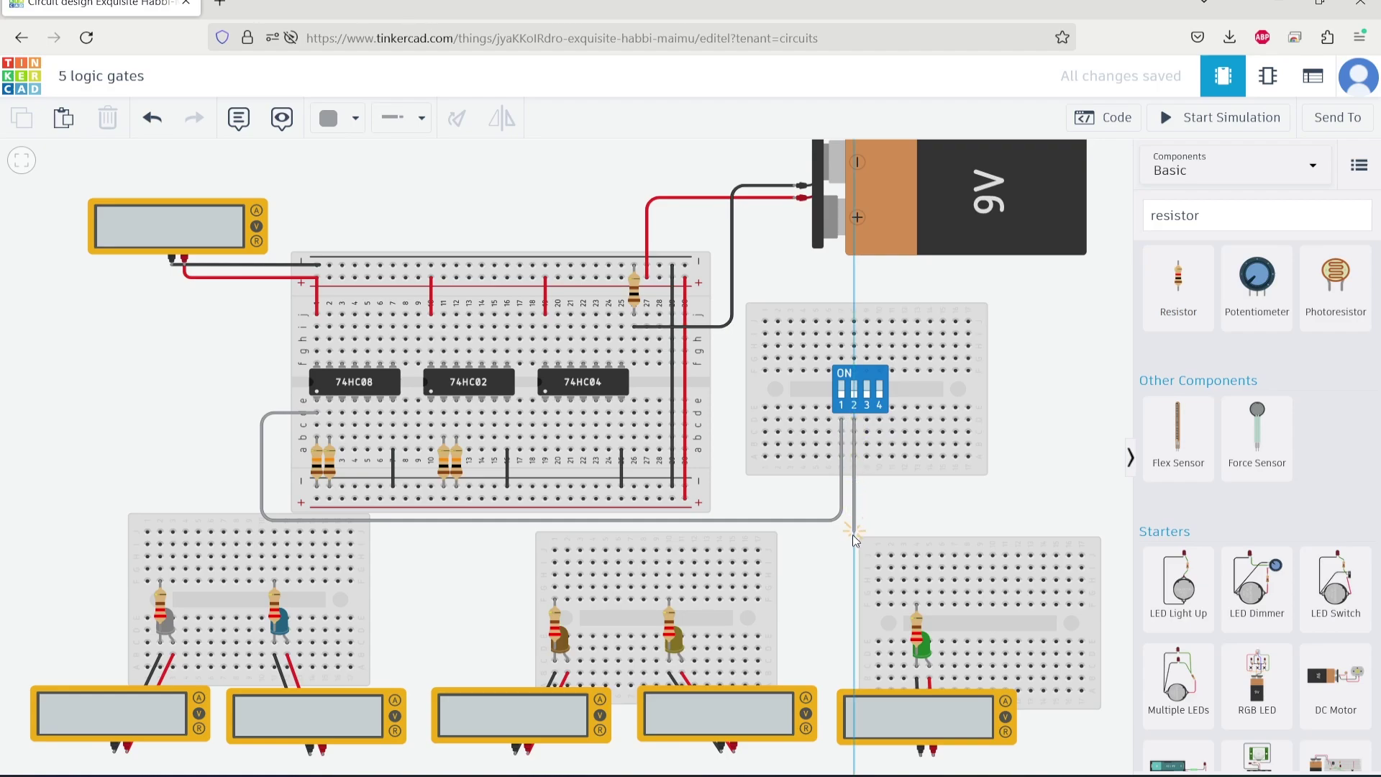
left_click(853, 534)
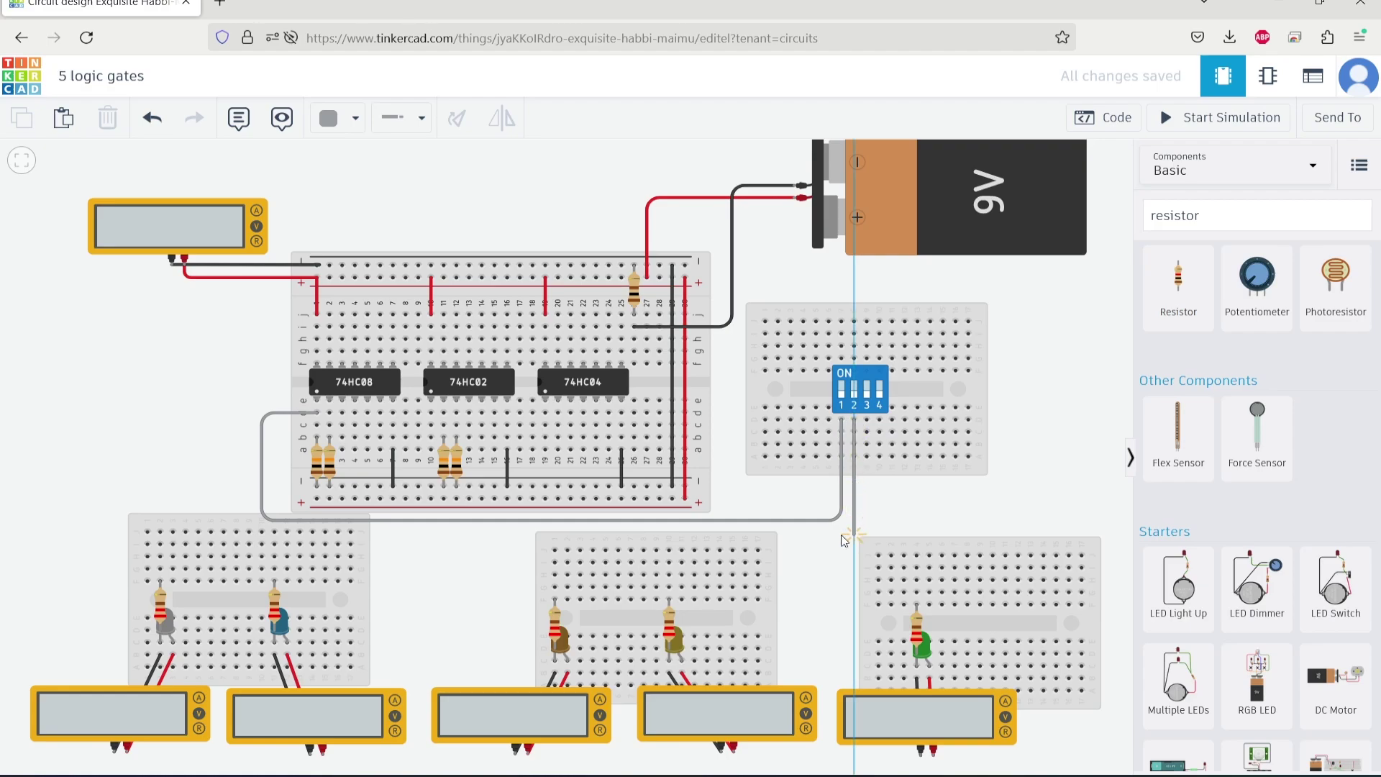
left_click(234, 526)
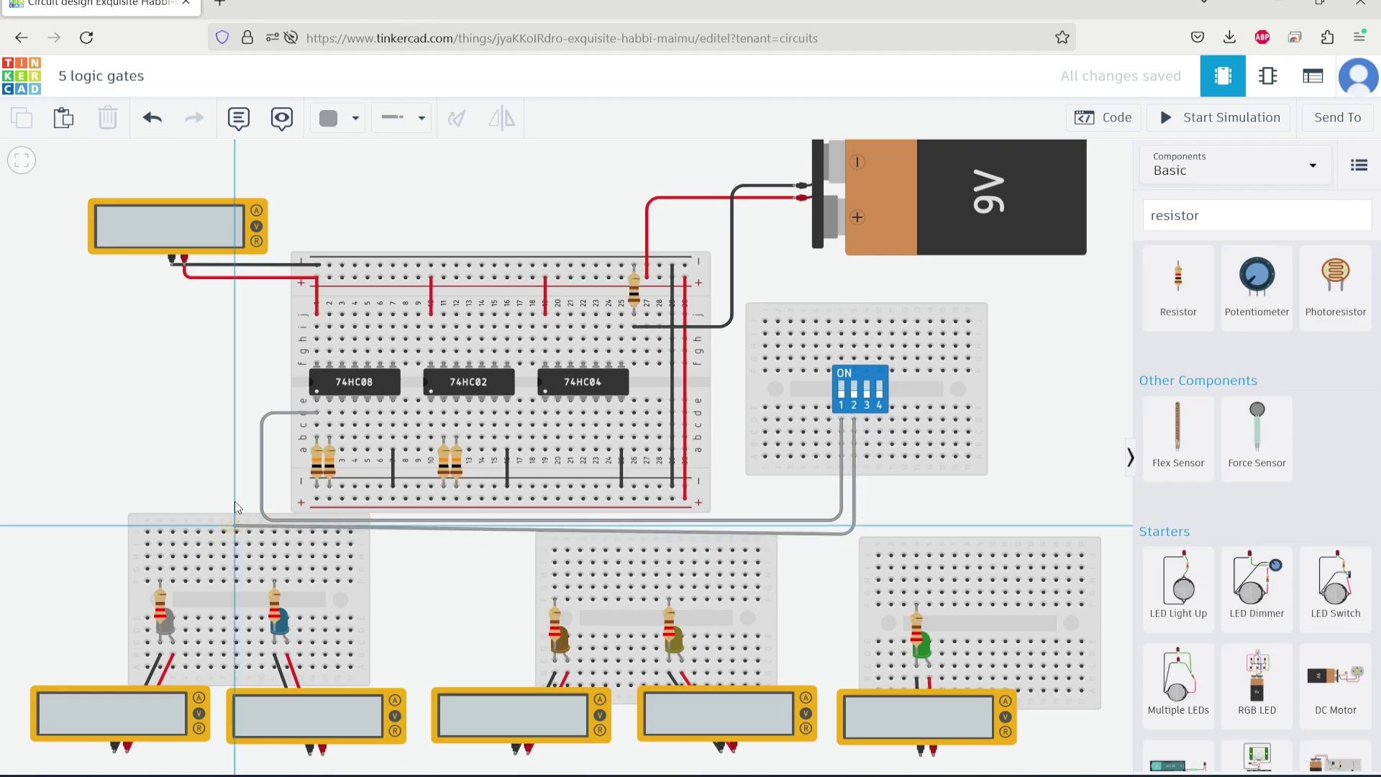
left_click(246, 429)
left_click(330, 424)
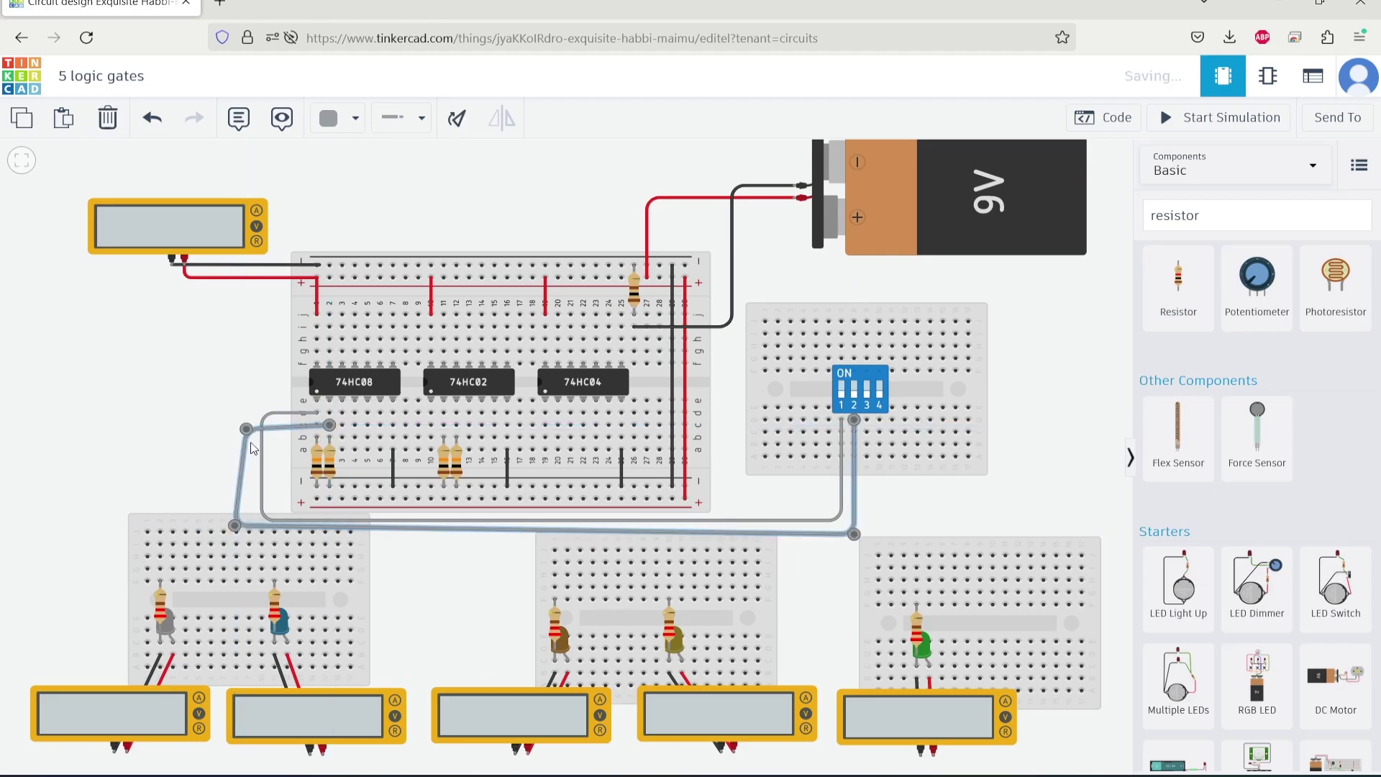
left_click_drag(246, 429, 243, 448)
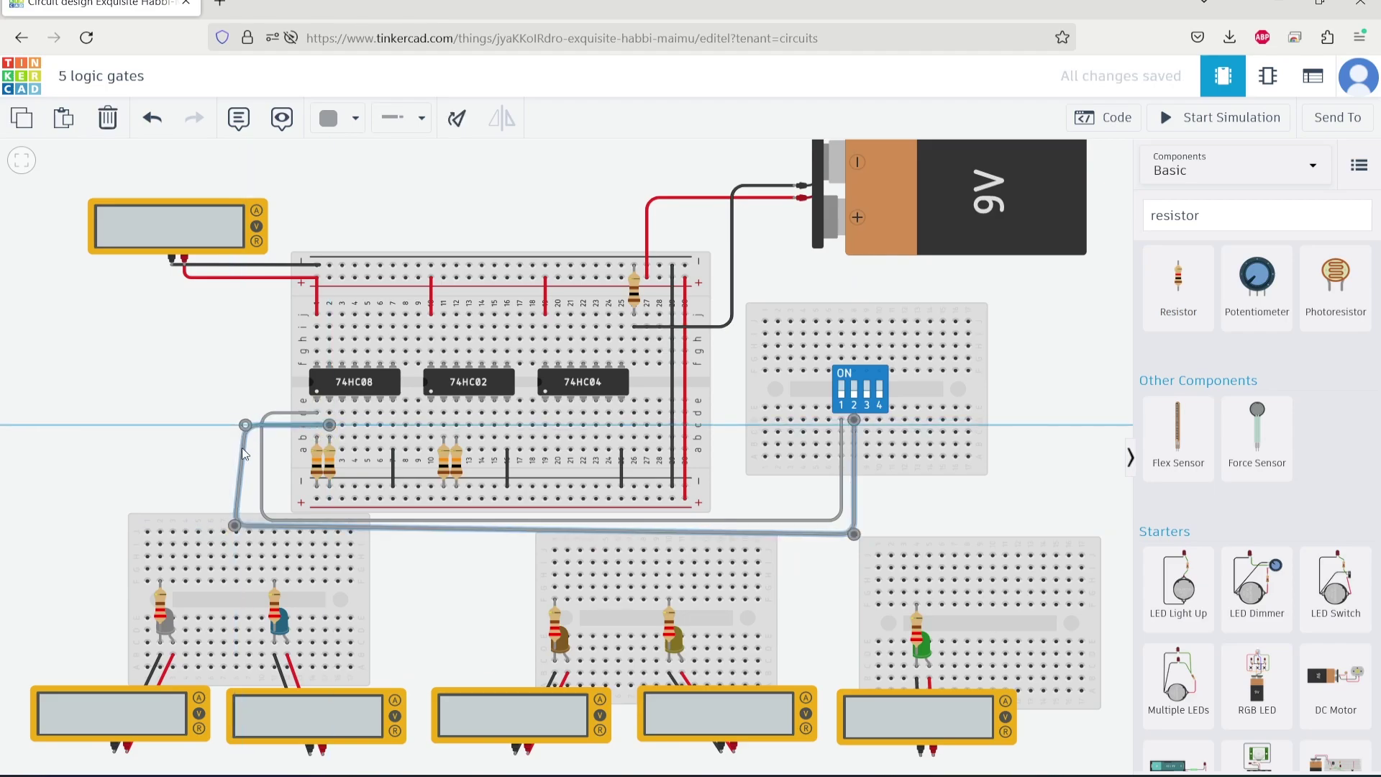
left_click_drag(234, 527, 245, 533)
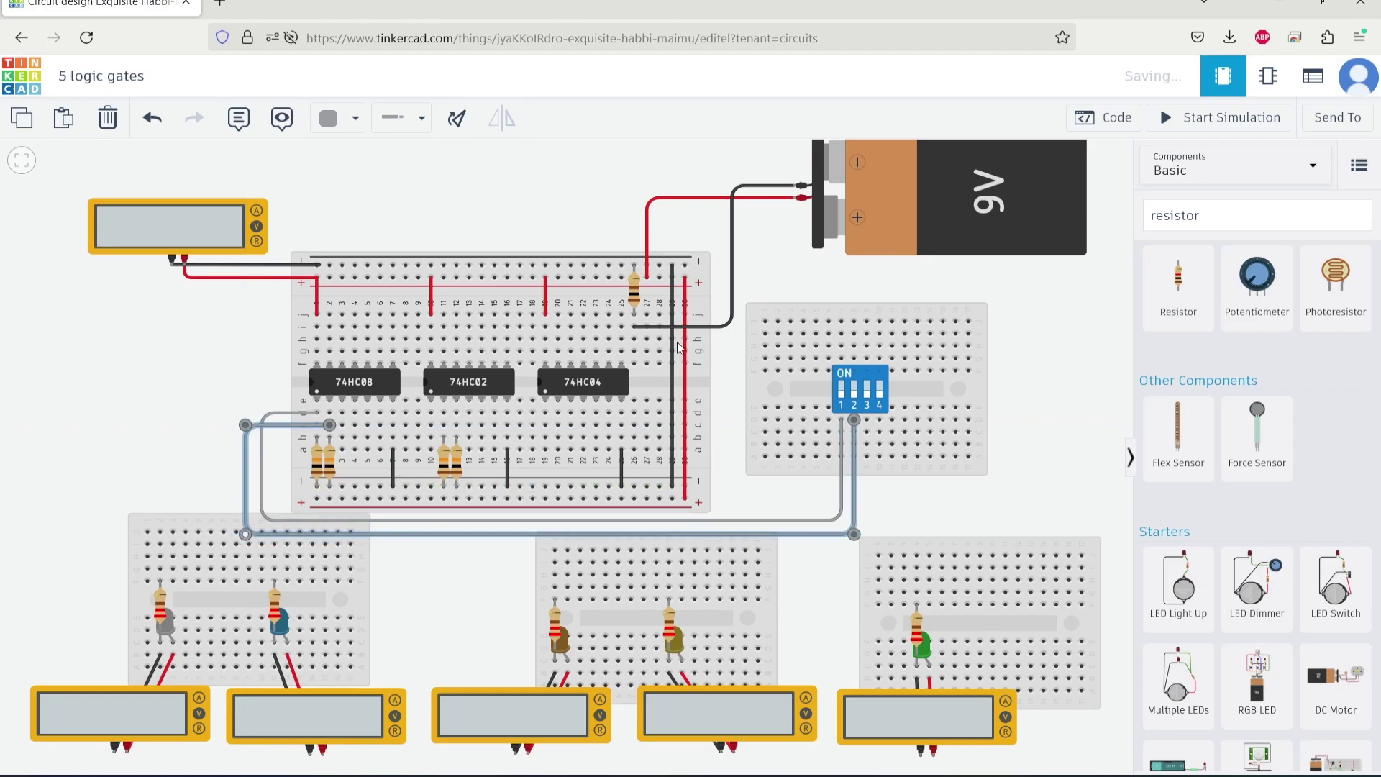
left_click(737, 348)
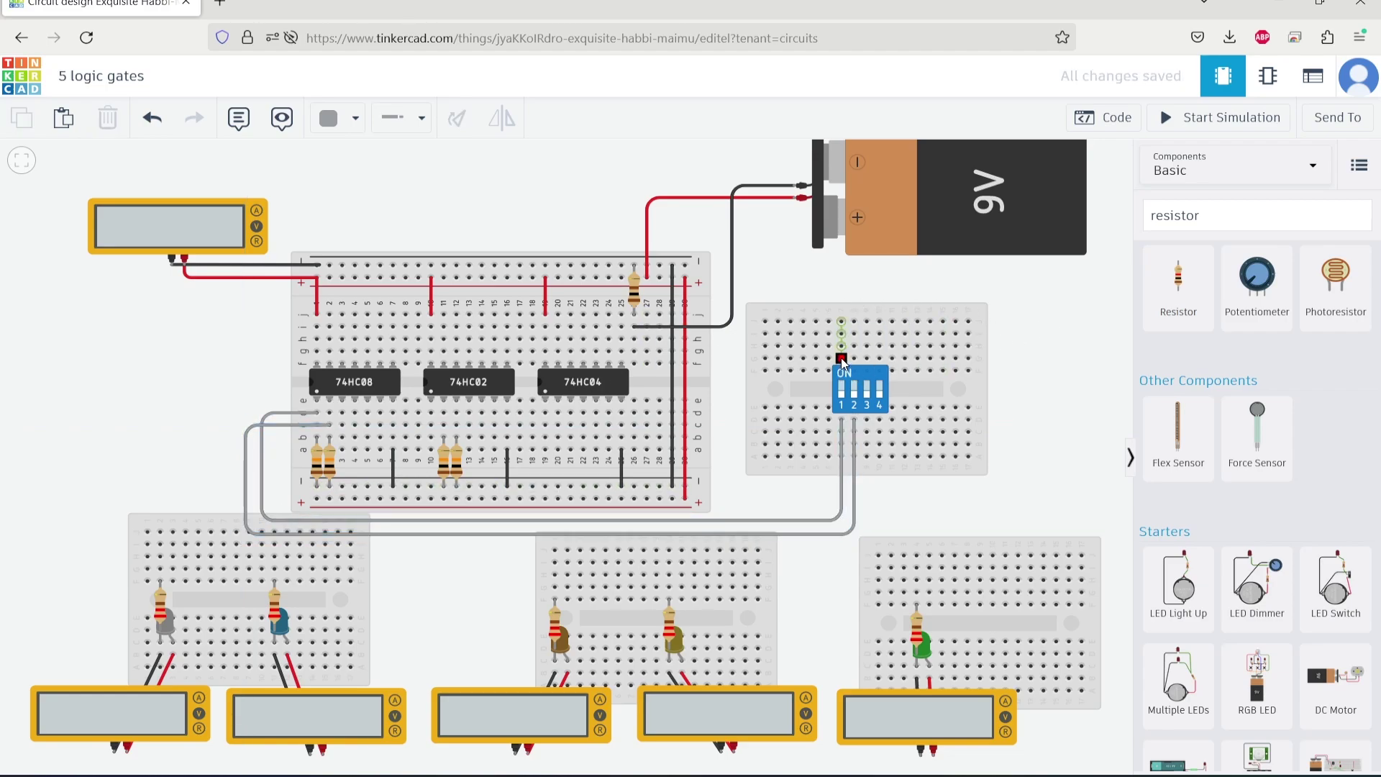
Wire the upper terminal of DIP switch 1 to the battery's positive terminal and colour the wire red
left_click(840, 357)
left_click(823, 287)
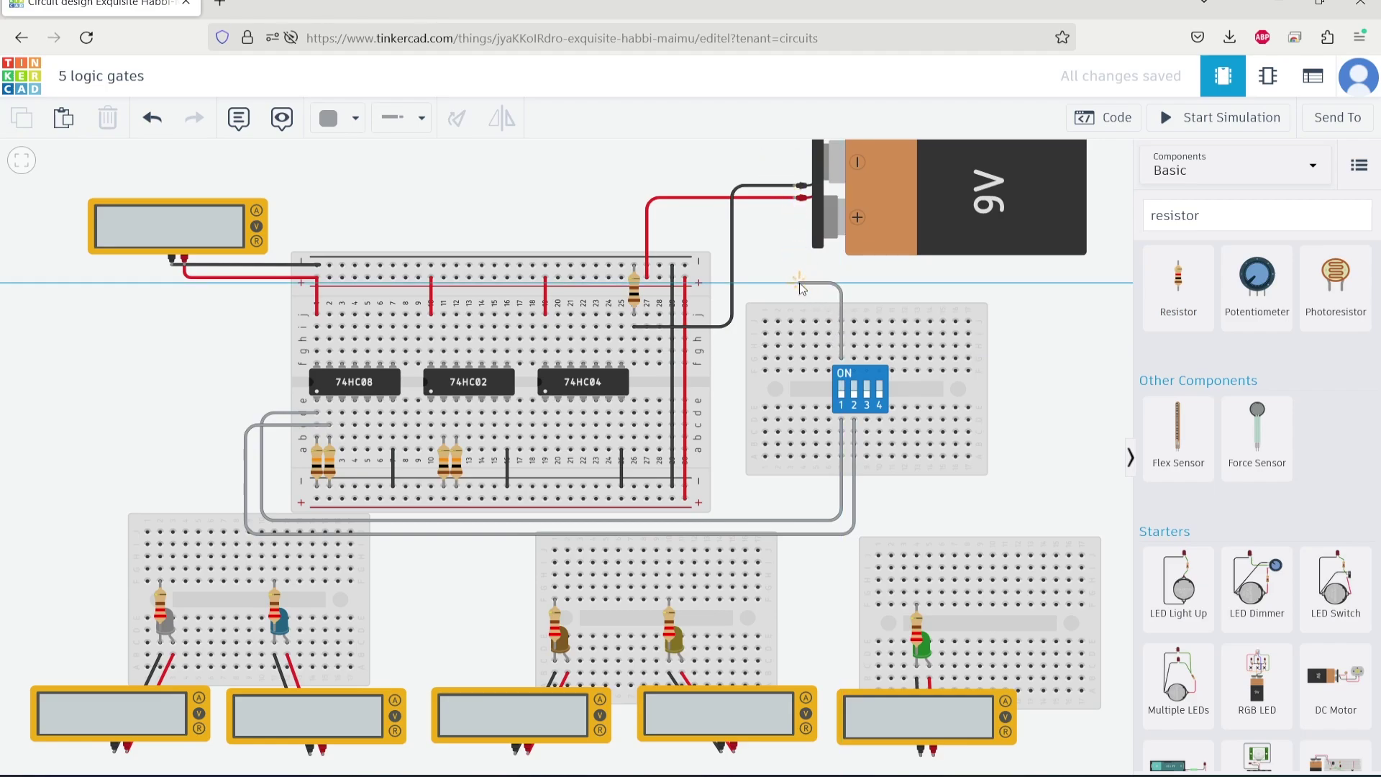
left_click(795, 197)
left_click_drag(800, 283, 794, 282)
left_click(355, 118)
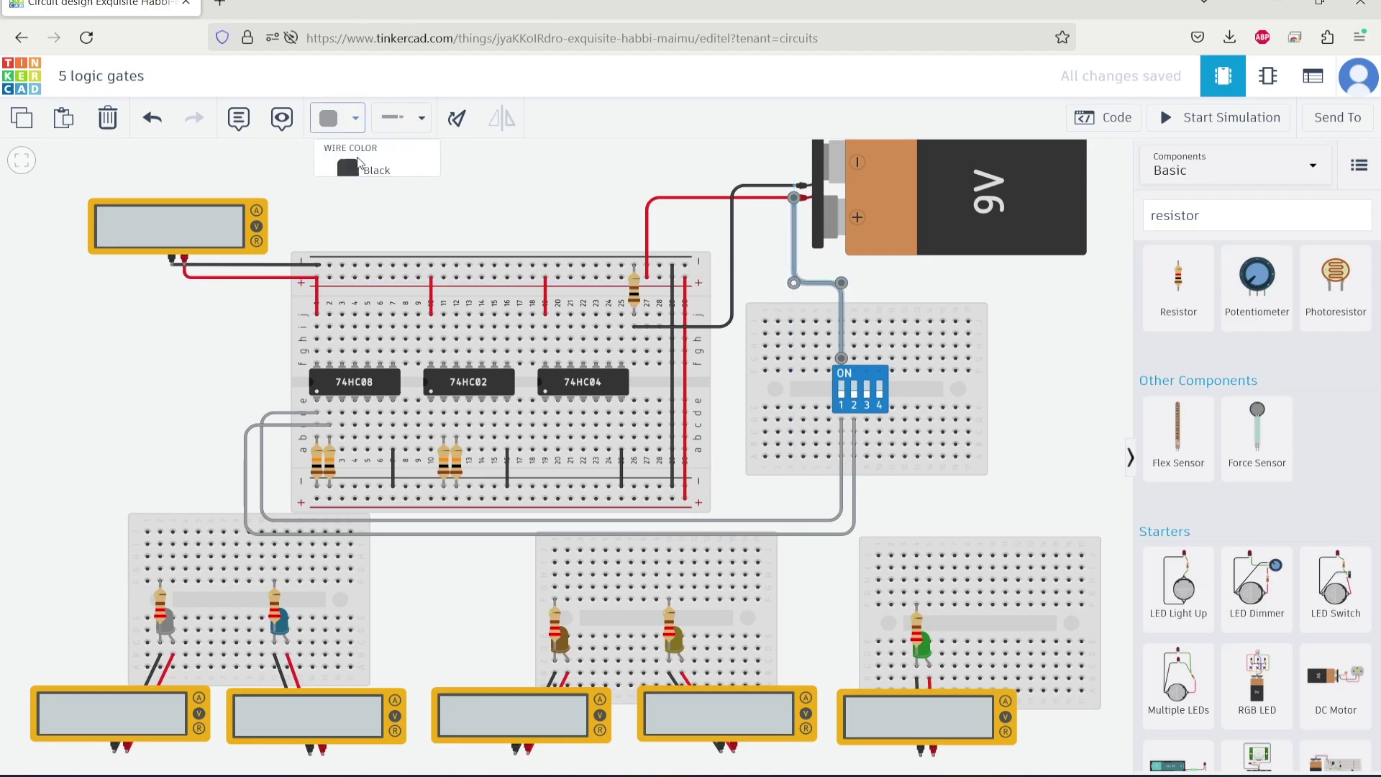
left_click(375, 205)
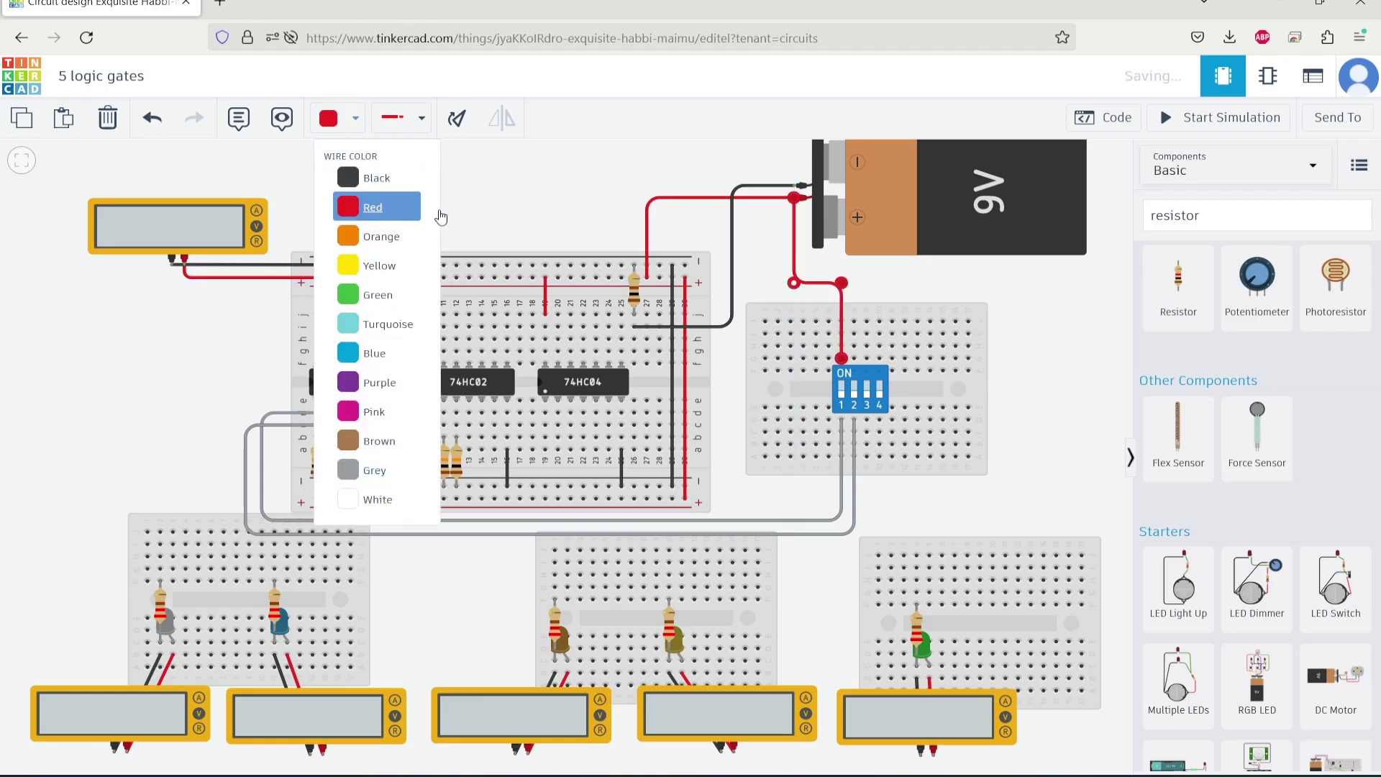
Run a red wire from DIP switch 2's upper terminal to the battery's positive terminal
left_click(856, 360)
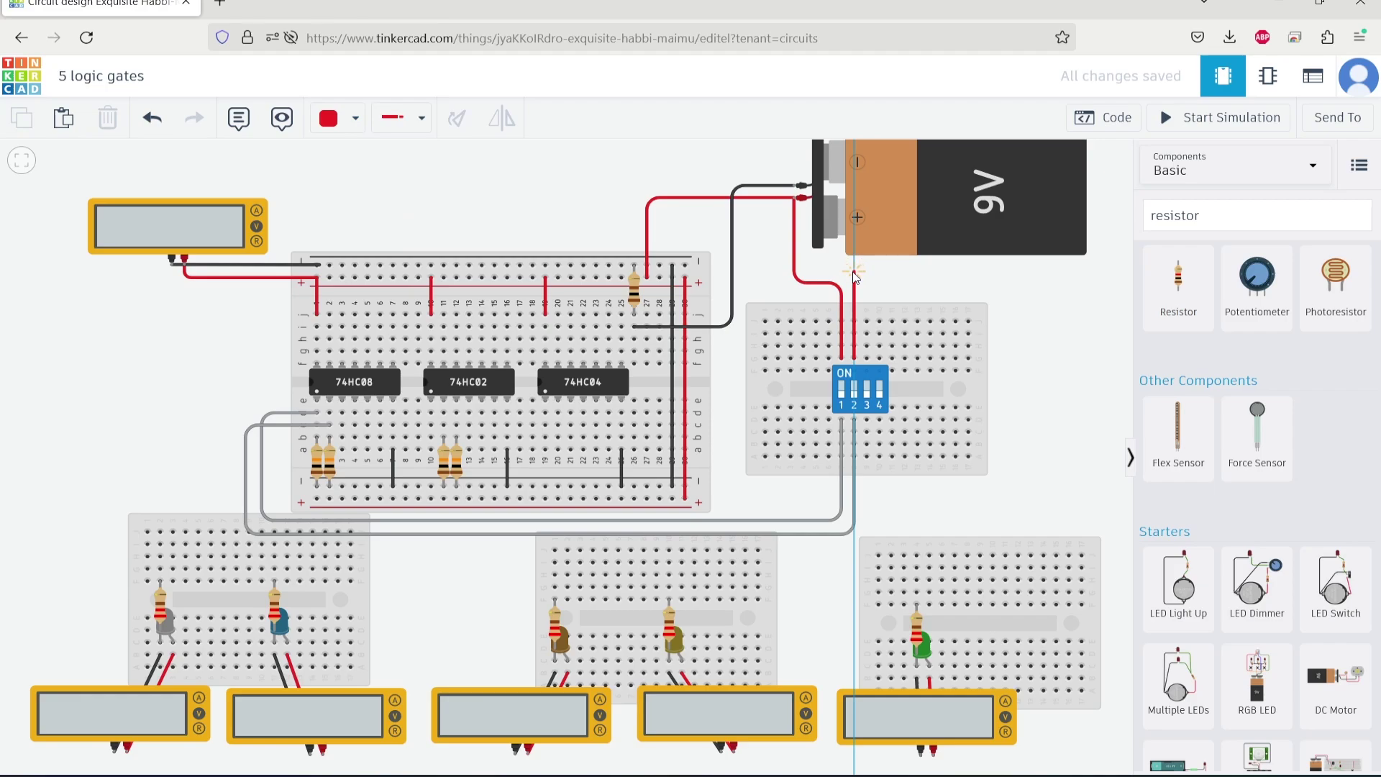
left_click(854, 276)
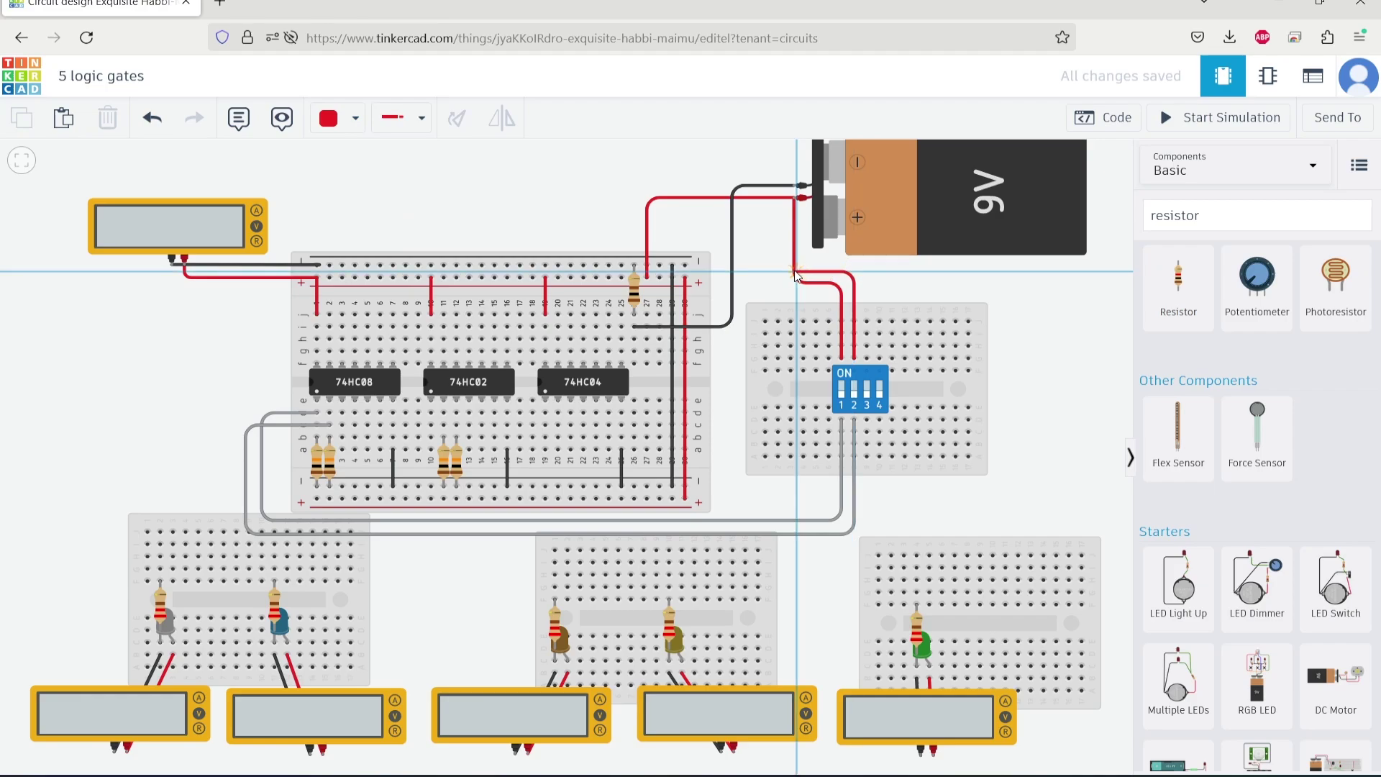
left_click(796, 274)
left_click(797, 198)
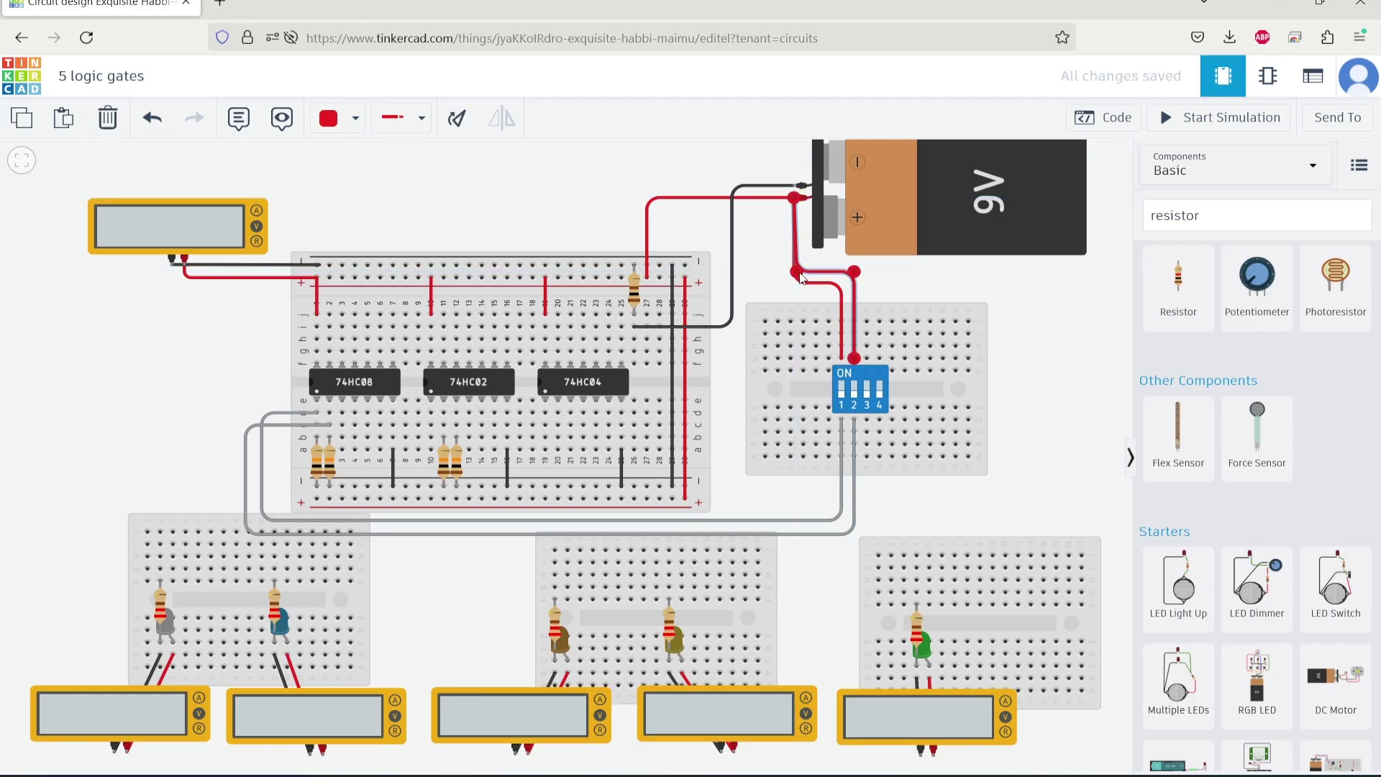
left_click(417, 180)
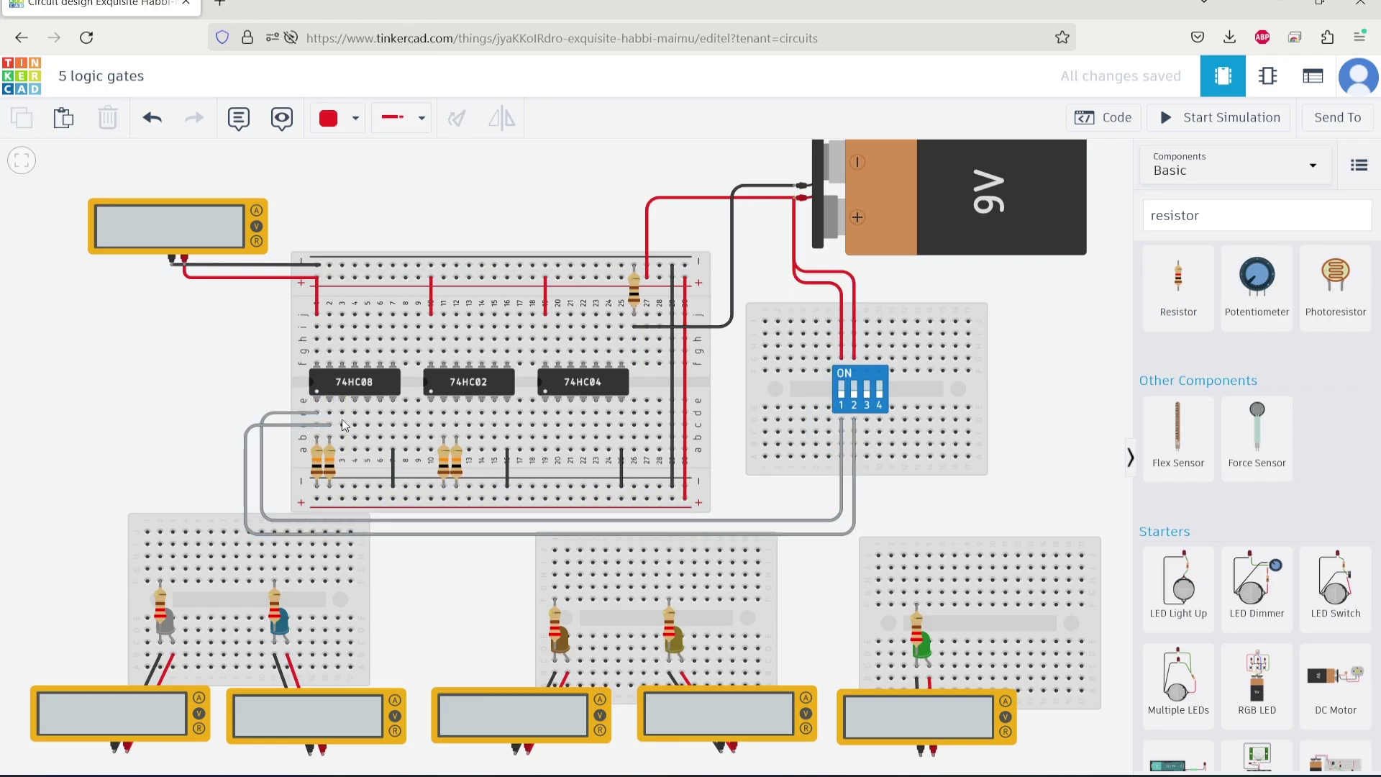
Wire the 74HC08's Output 1 in column 3 to the AND LED's leg without the resistor, and colour the wire grey
left_click(342, 400)
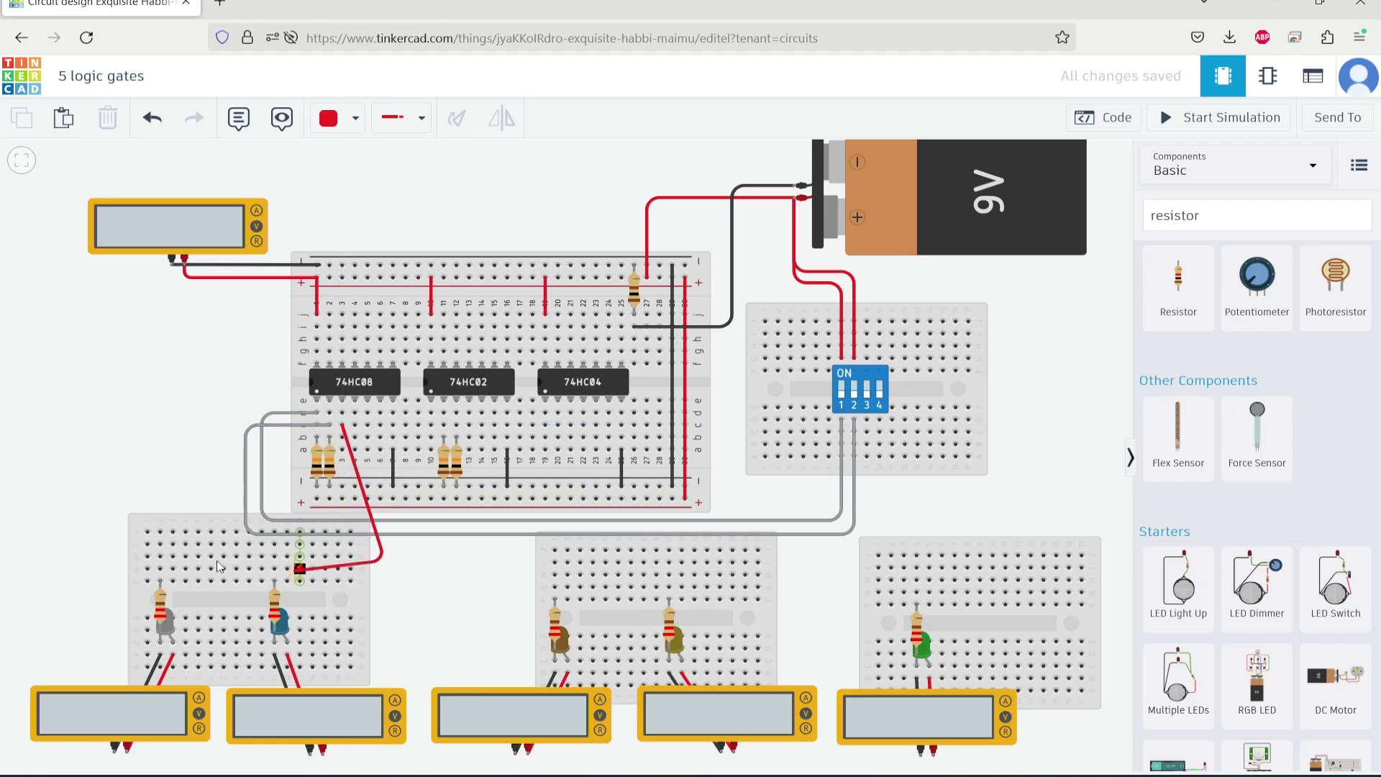
left_click(175, 617)
left_click_drag(385, 561, 173, 475)
left_click(355, 118)
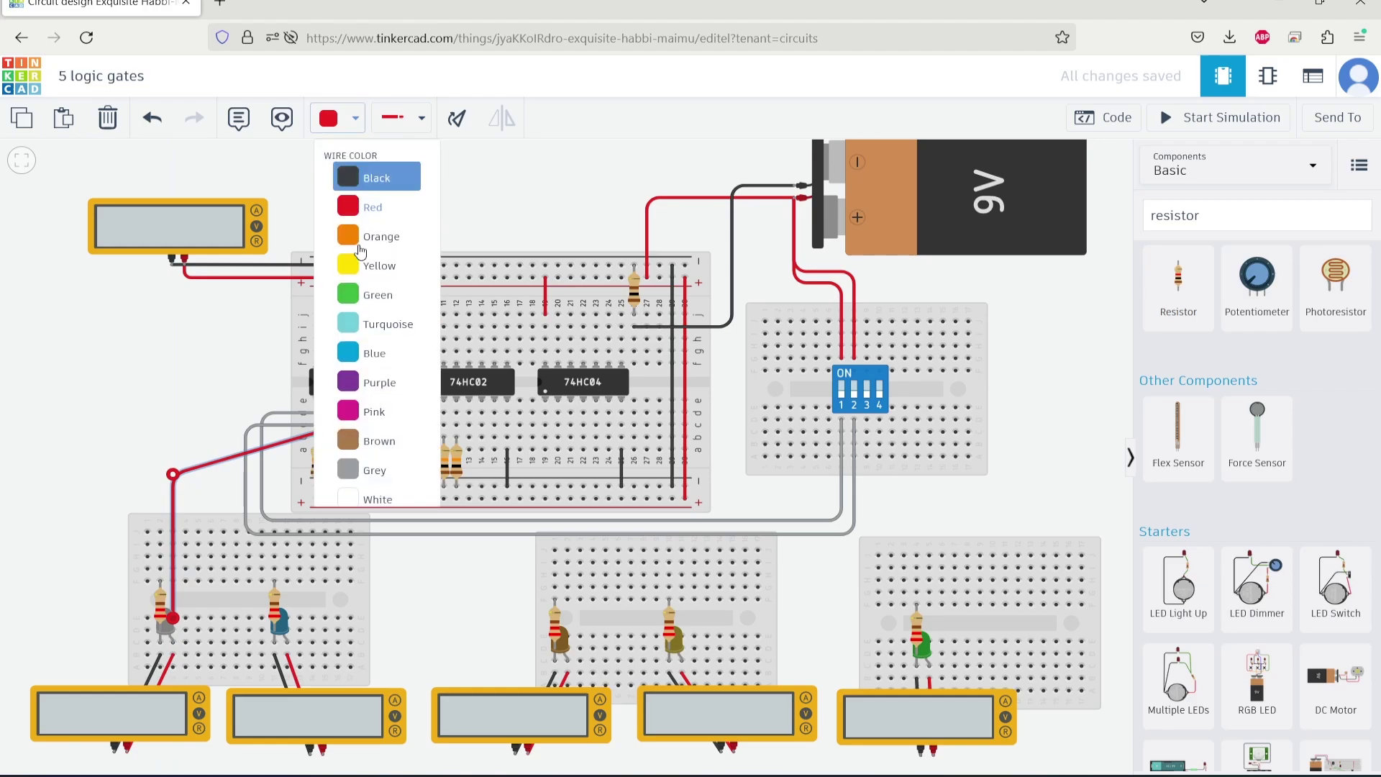
left_click(374, 470)
left_click(475, 676)
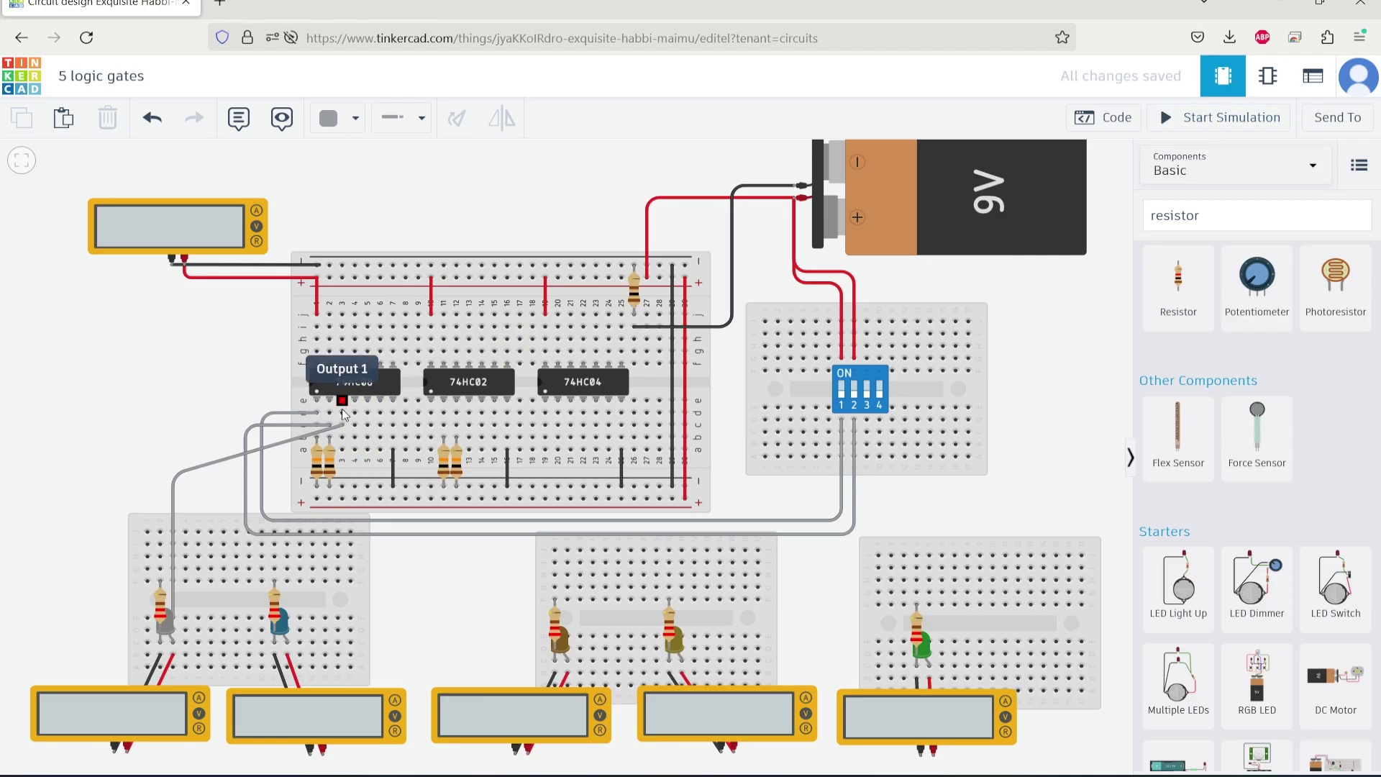
Wire the 74HC02's input in column 12 to DIP switch 2's lower terminal, straighten its bends and colour the wire orange
left_click(458, 416)
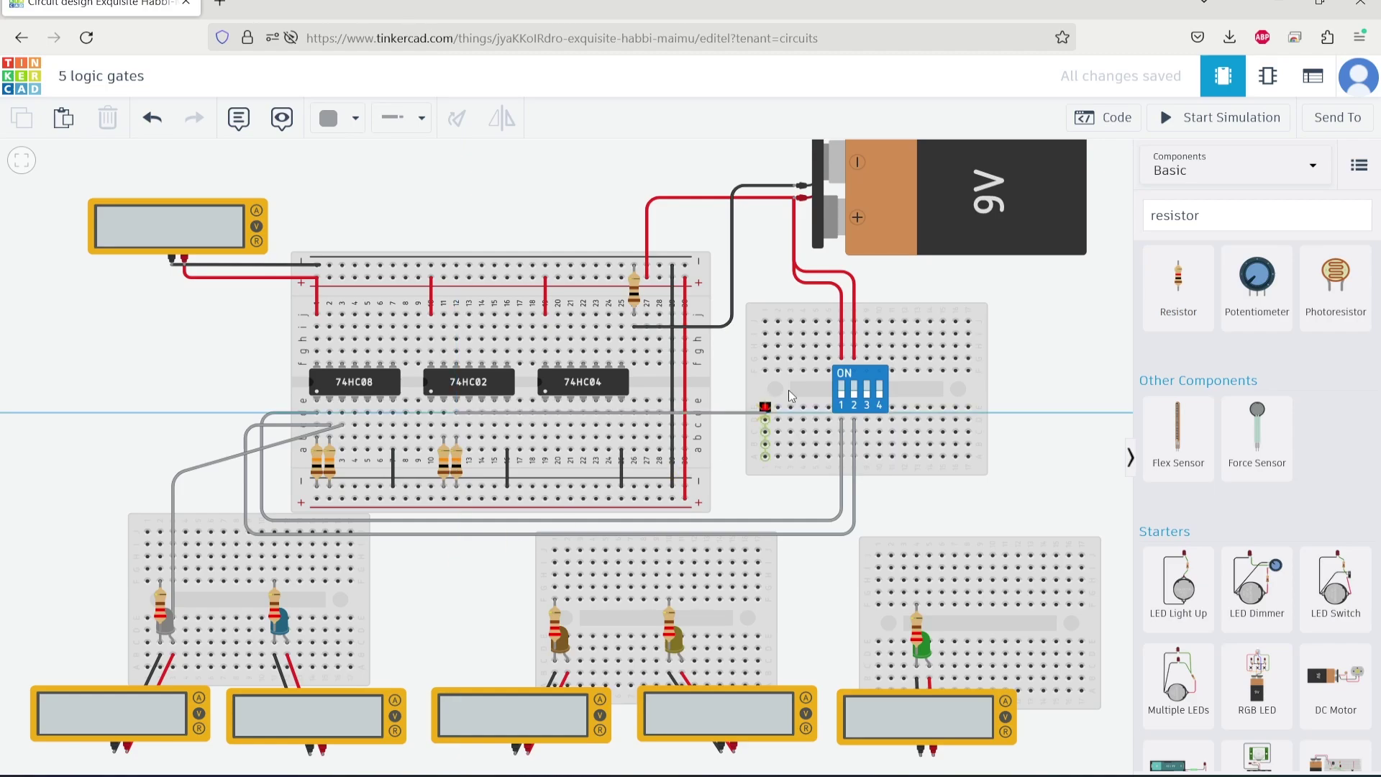
left_click(728, 410)
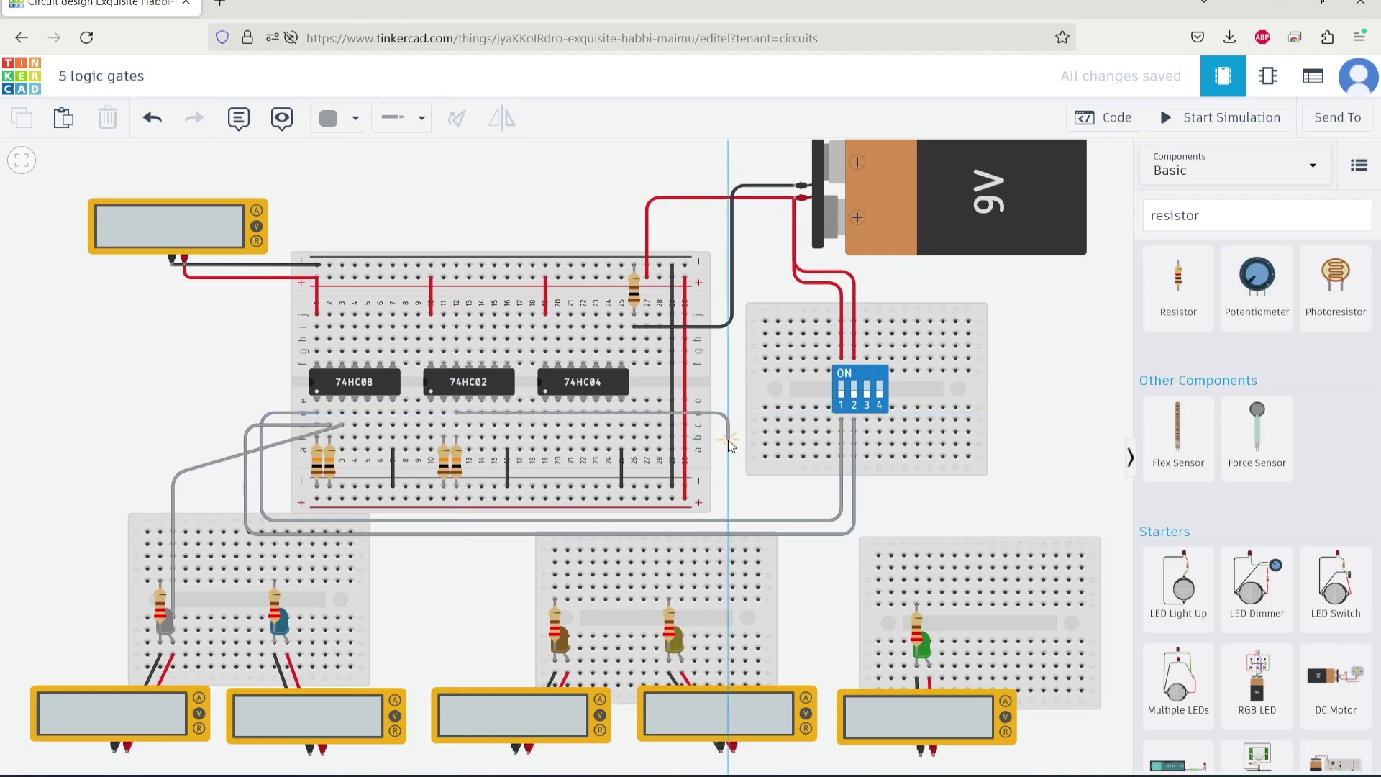
left_click(731, 437)
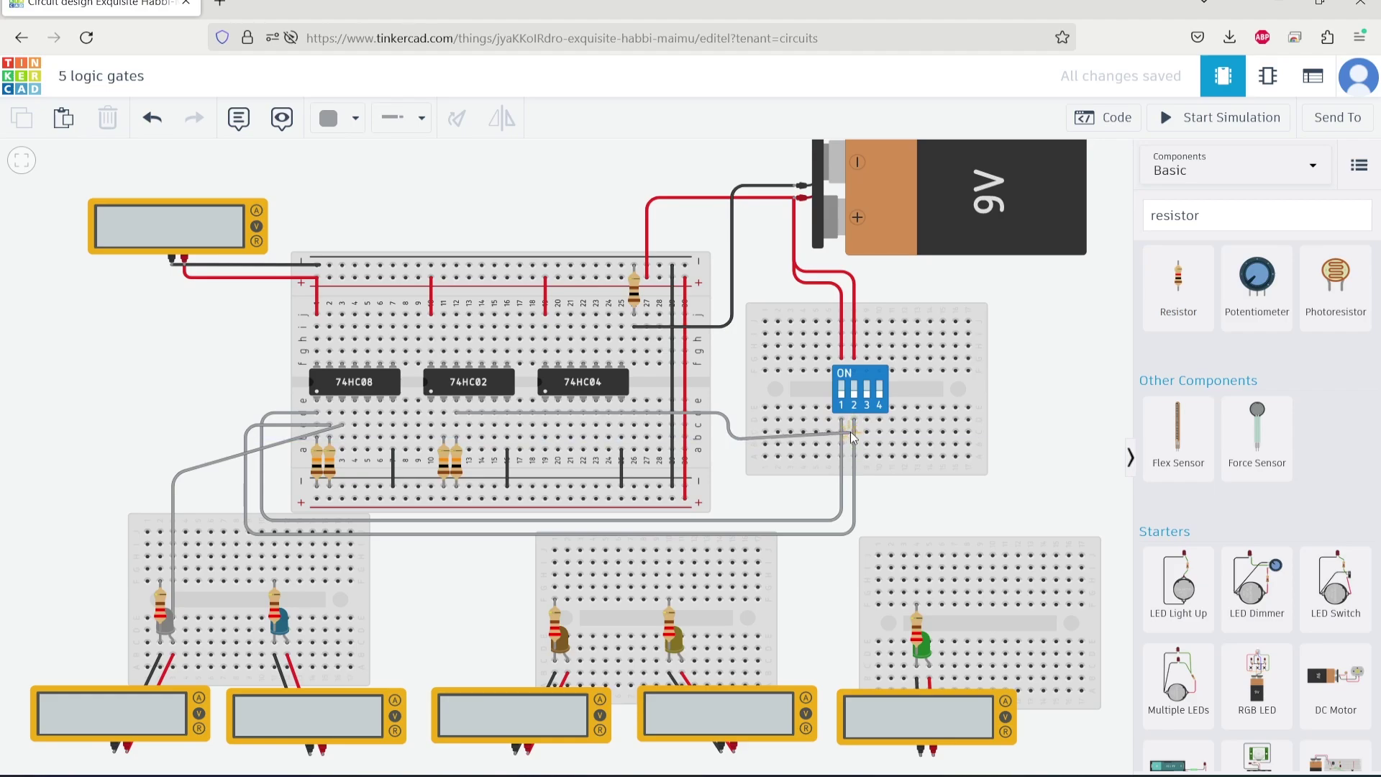
left_click(852, 432)
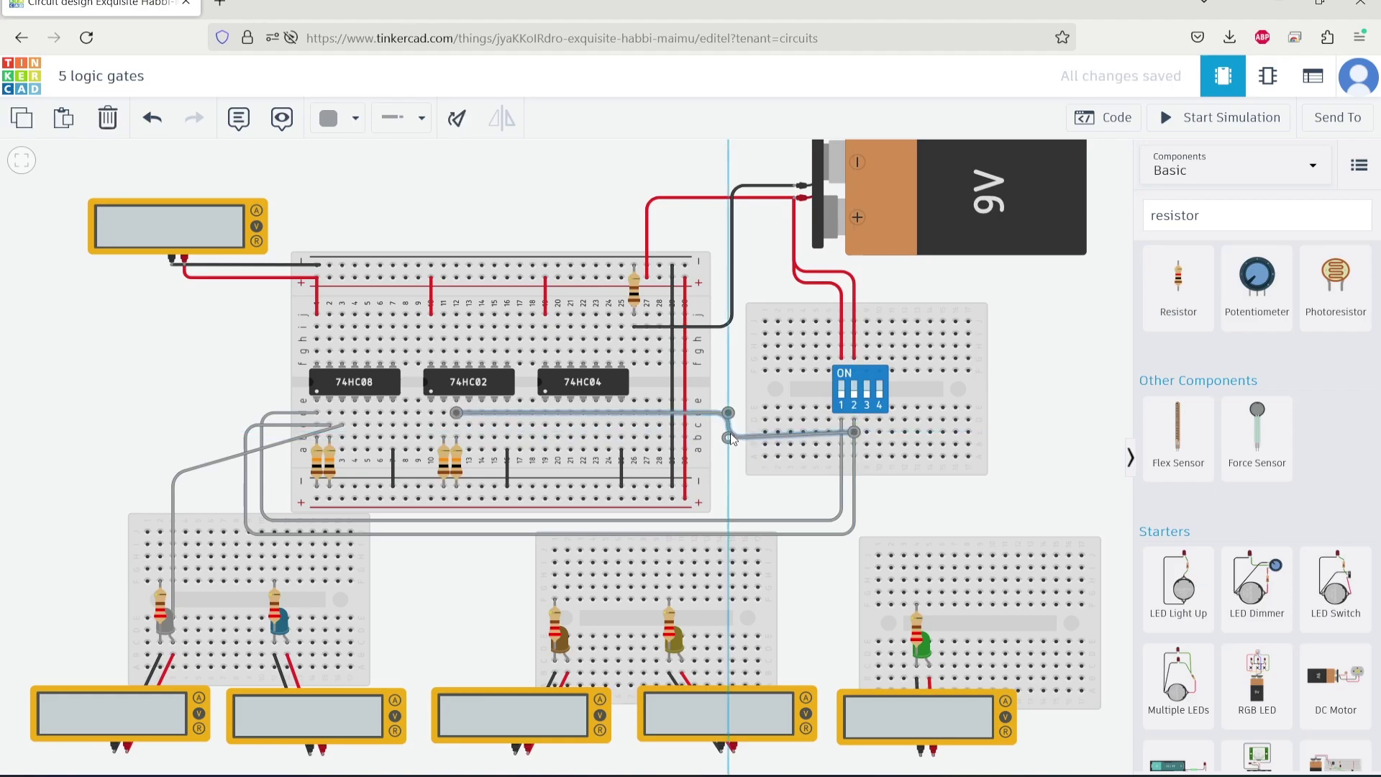
left_click(321, 121)
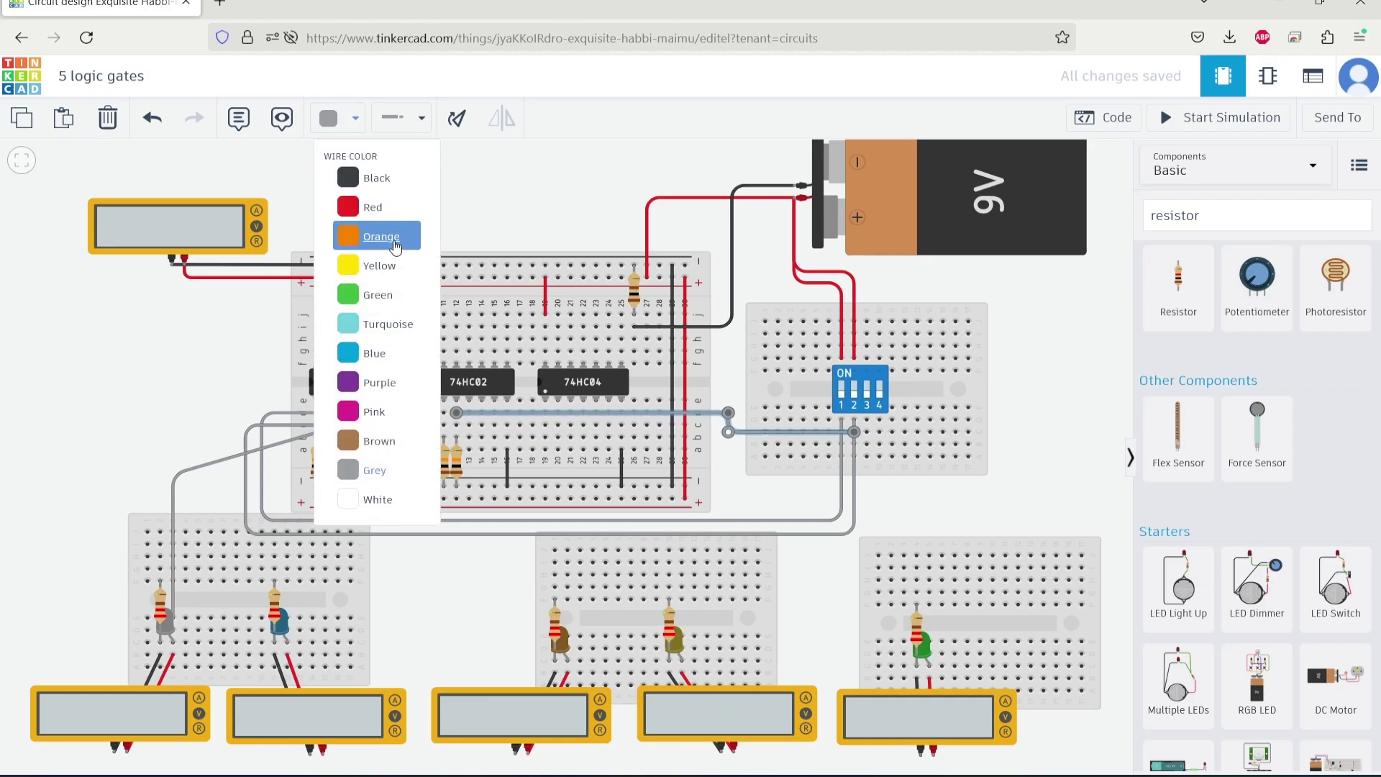
left_click(396, 246)
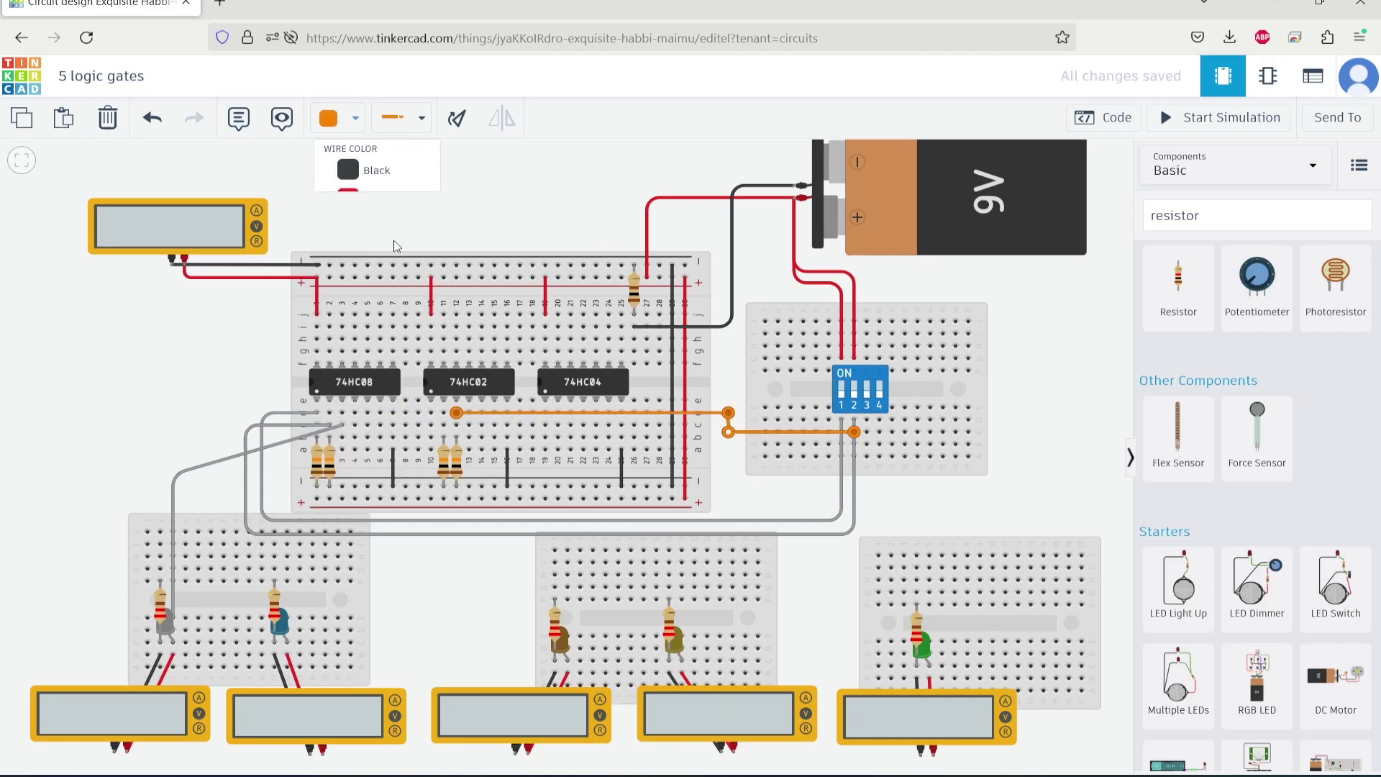
Run an orange wire from the 74HC02's input in column 11 to DIP switch 1's lower terminal and straighten its bends
left_click(444, 413)
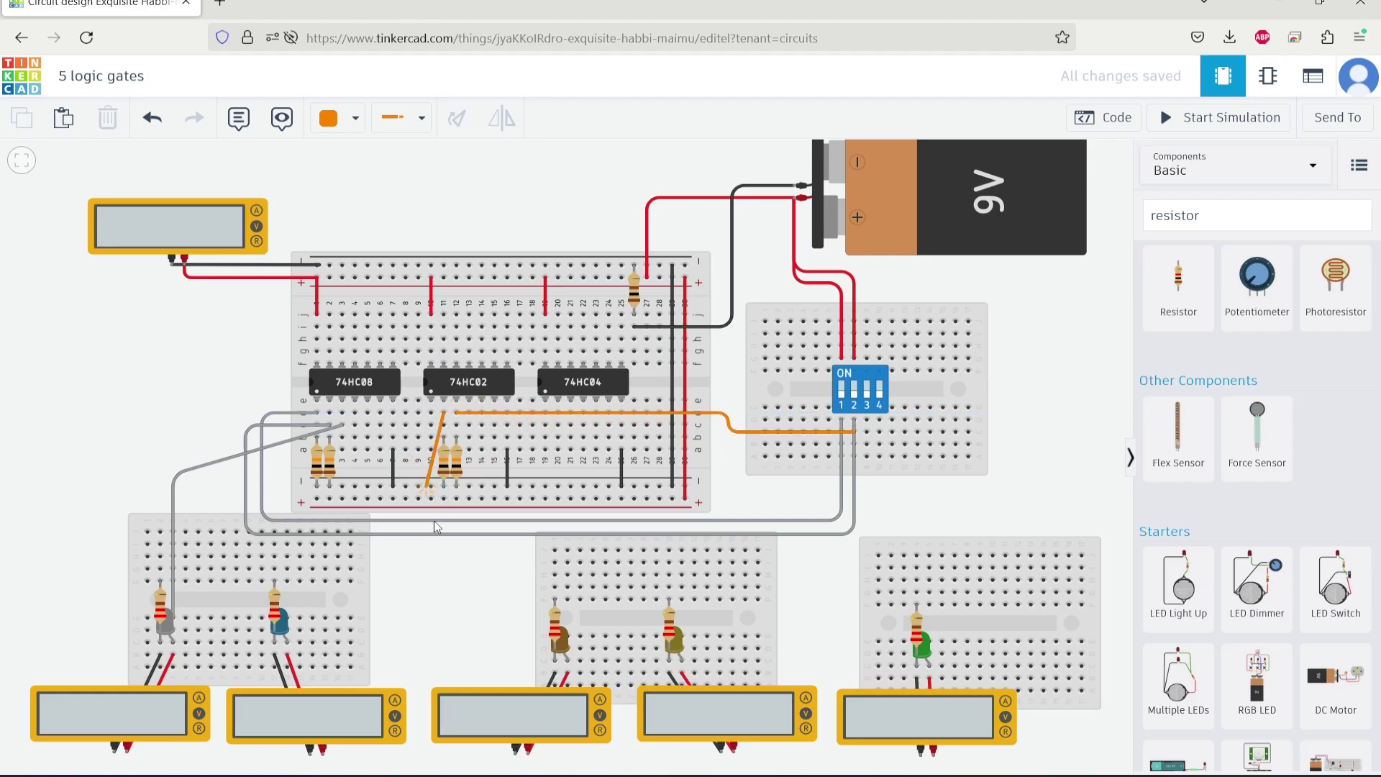
left_click(443, 555)
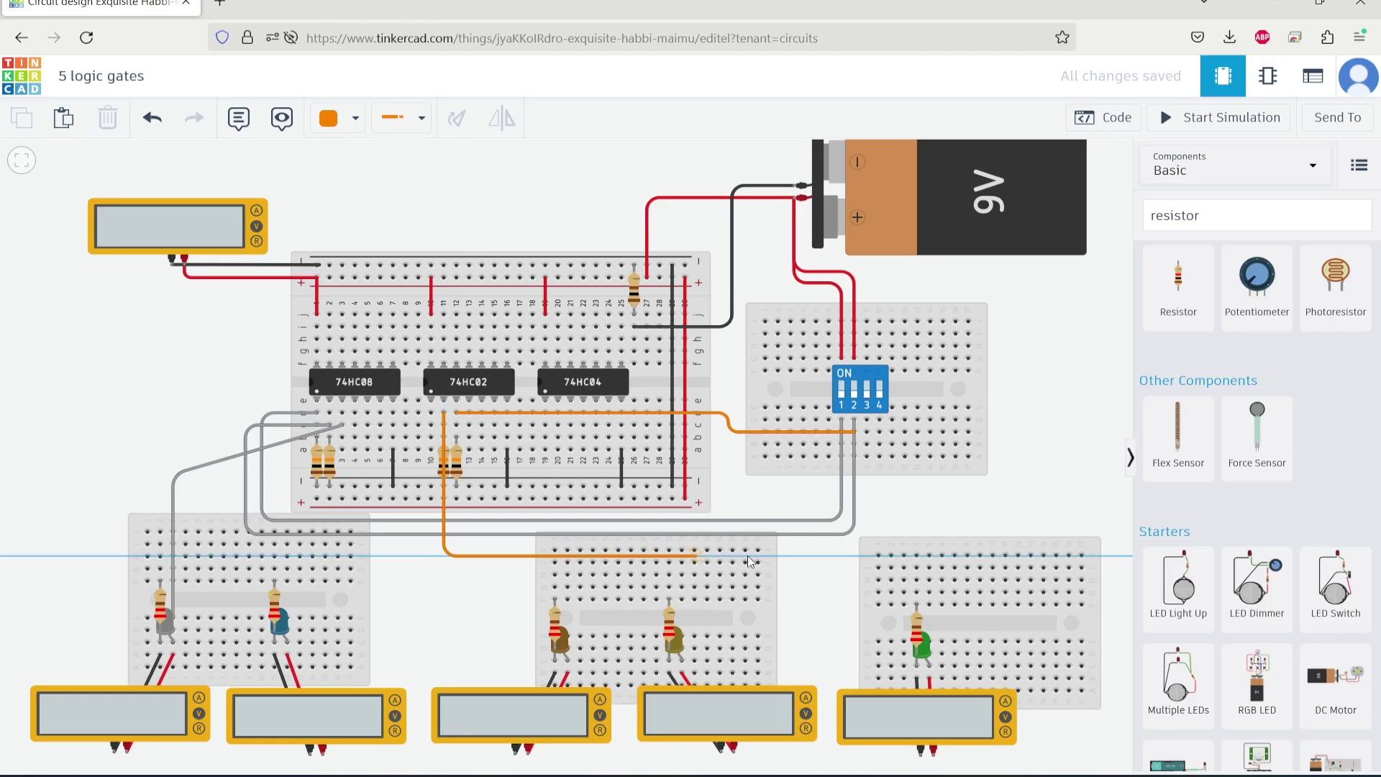
left_click(837, 555)
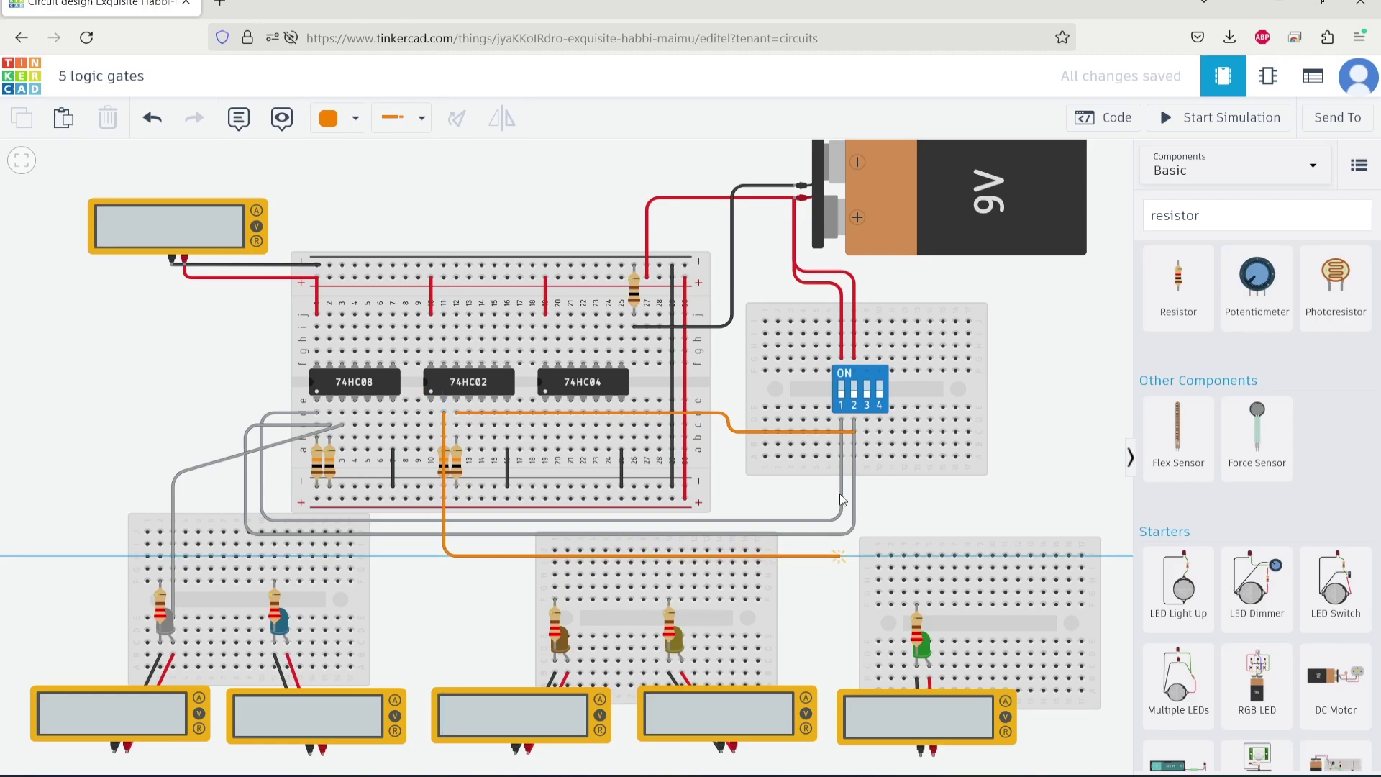
left_click(845, 447)
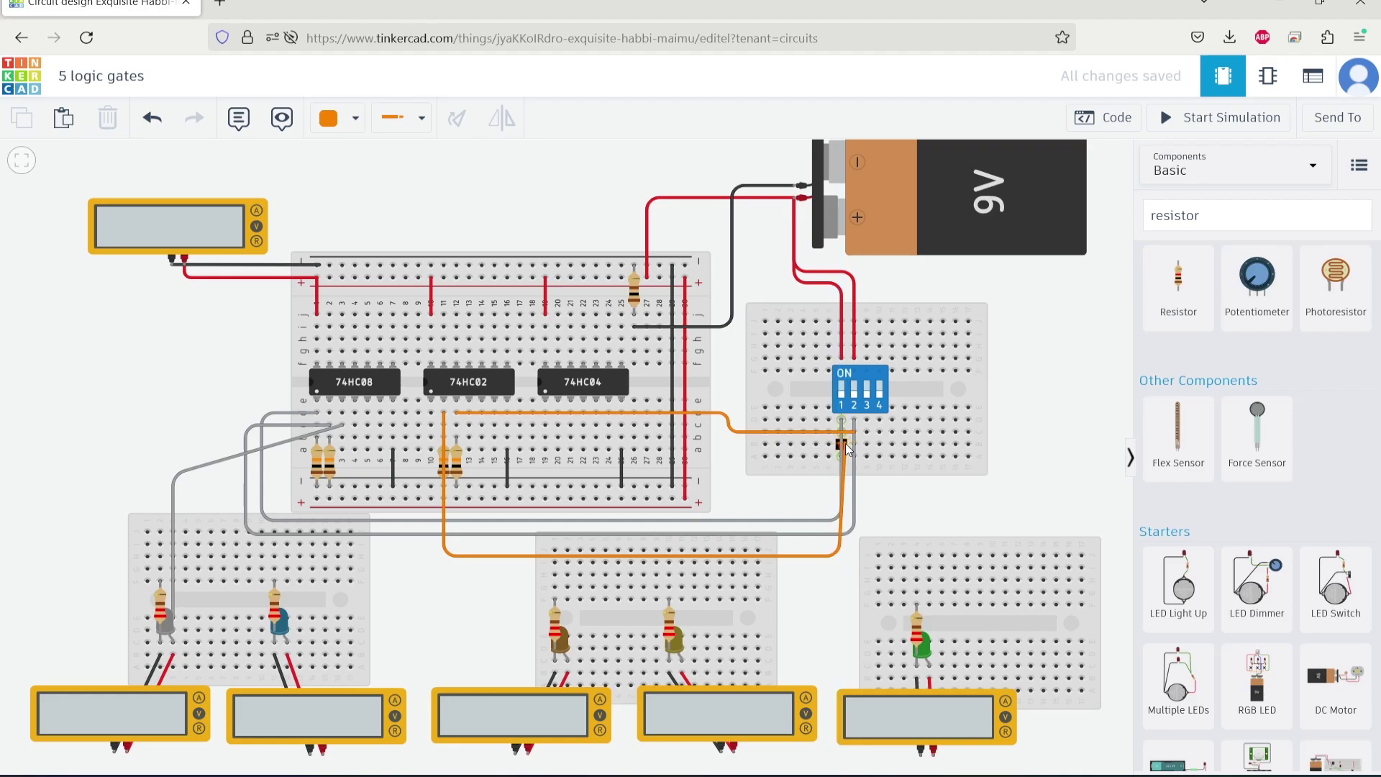
left_click(839, 560)
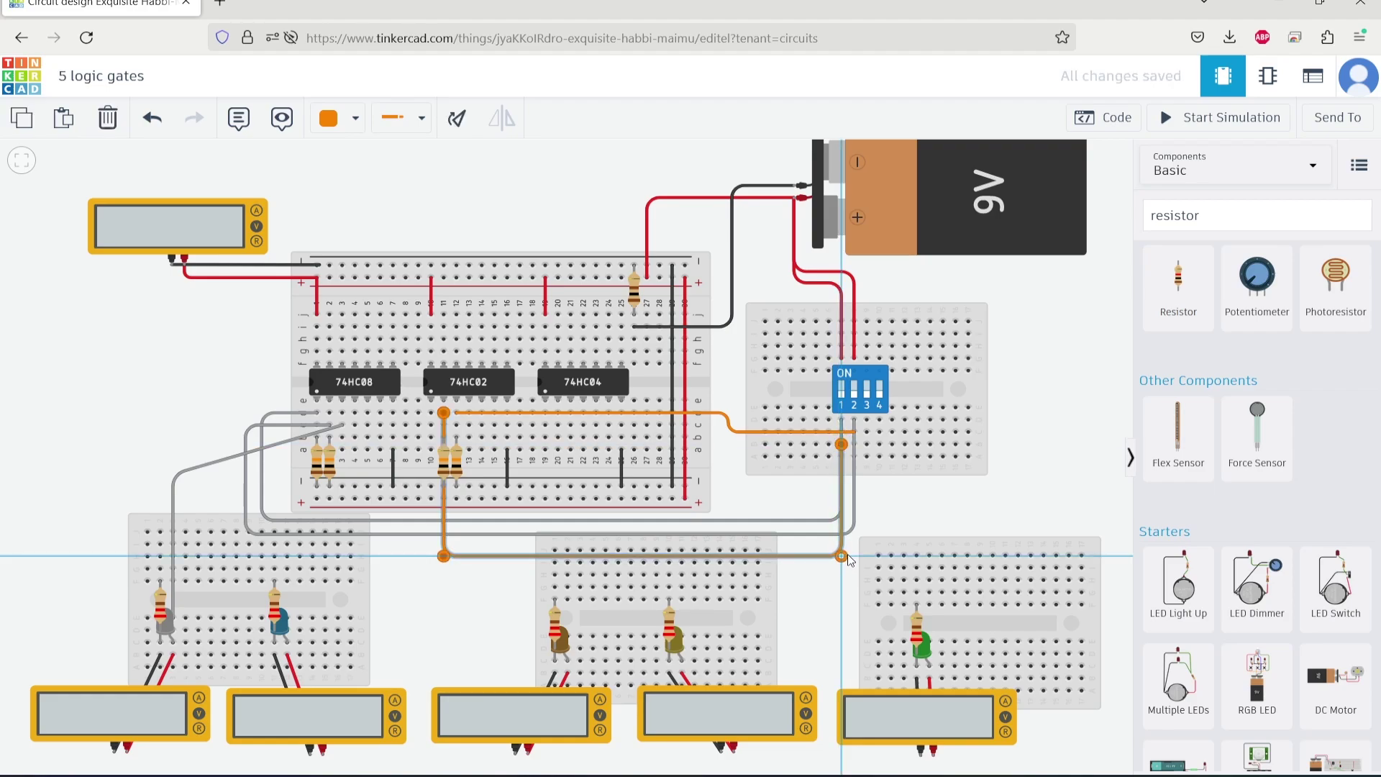
left_click(1044, 458)
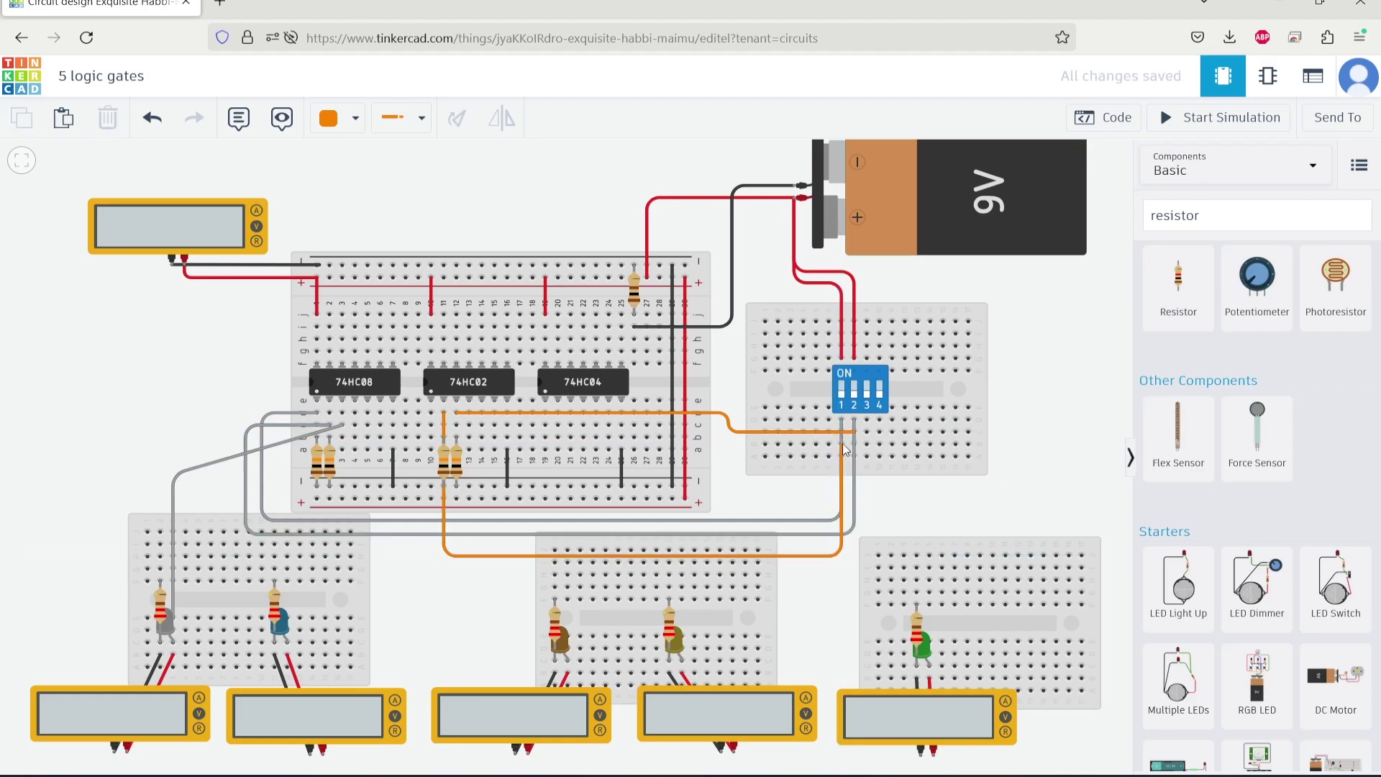
Run an orange wire from the 74HC02's output in column 10 to the resistor-side leg of the yellow LED
left_click(431, 414)
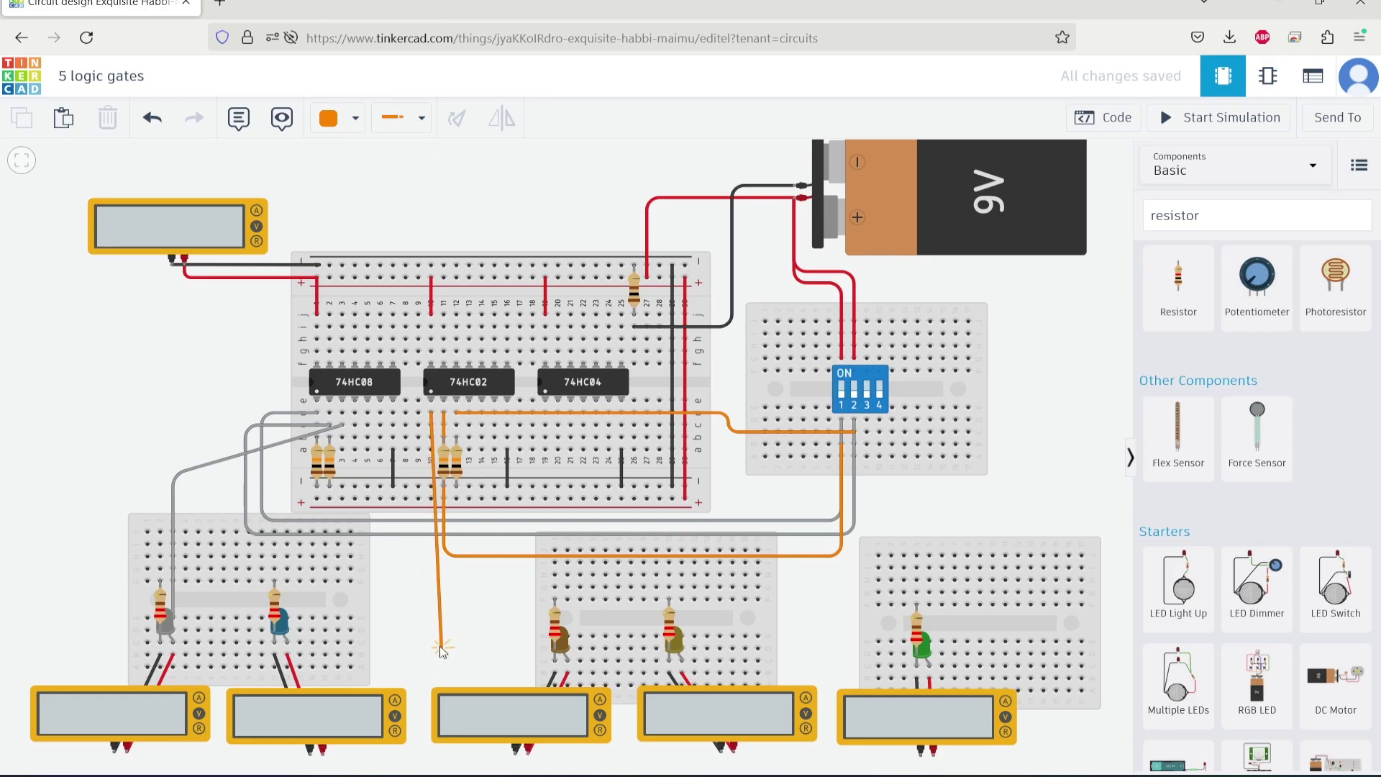
left_click(431, 645)
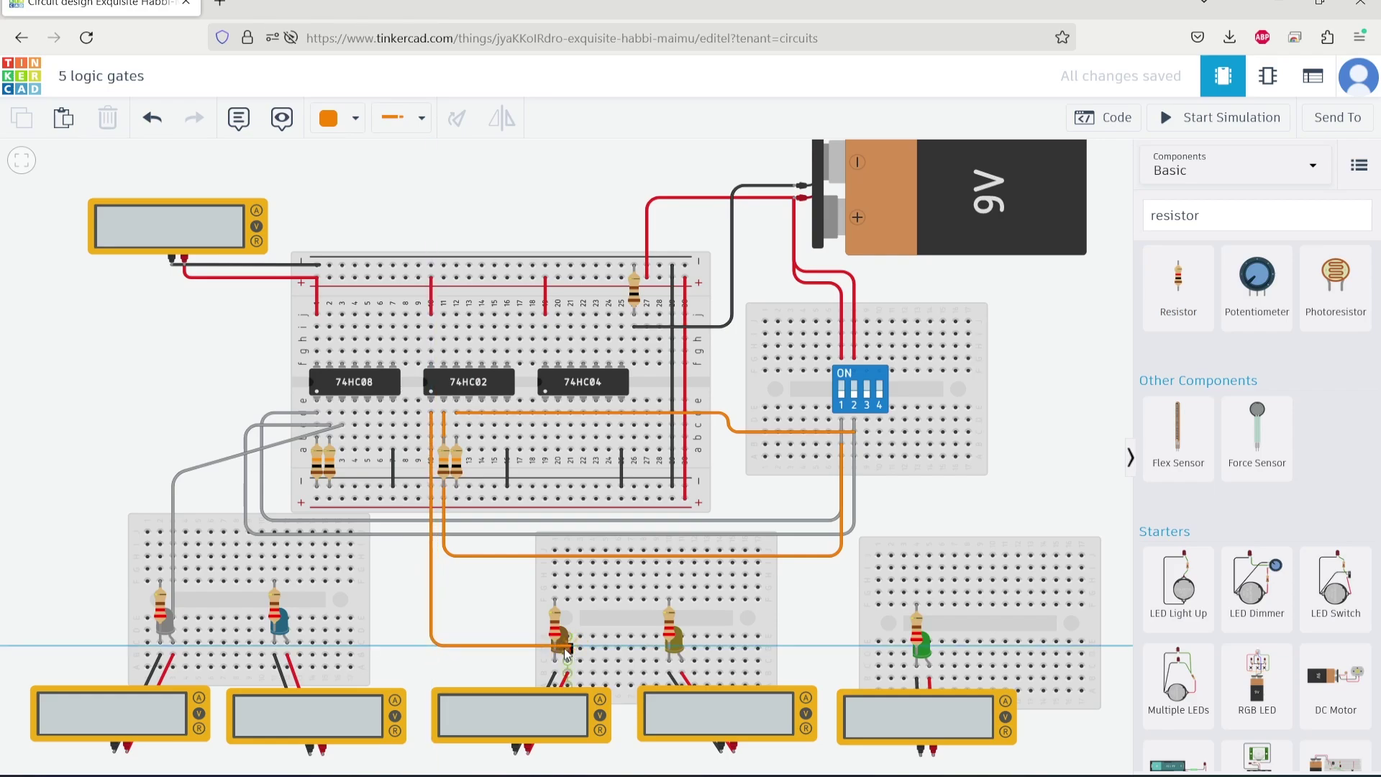
left_click(569, 648)
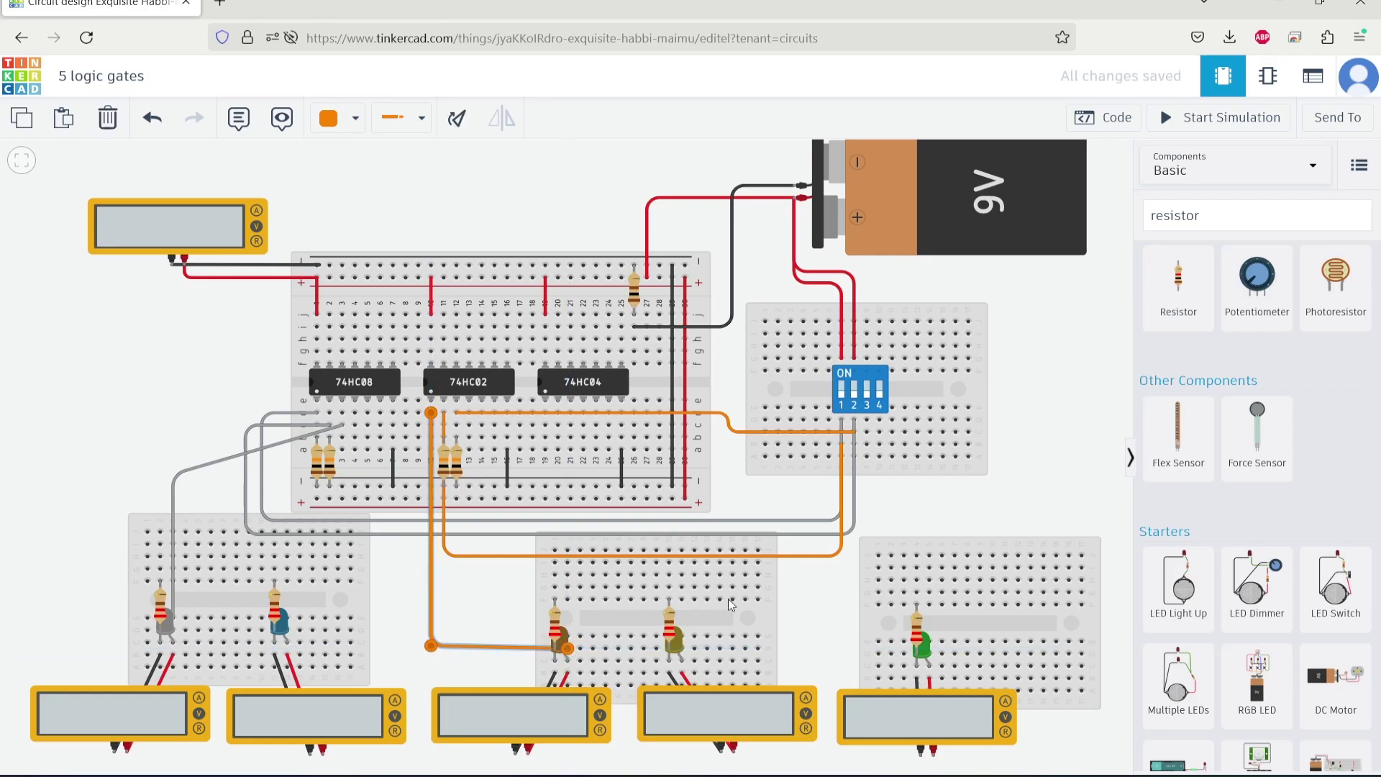
left_click(432, 648)
left_click_drag(609, 651, 671, 650)
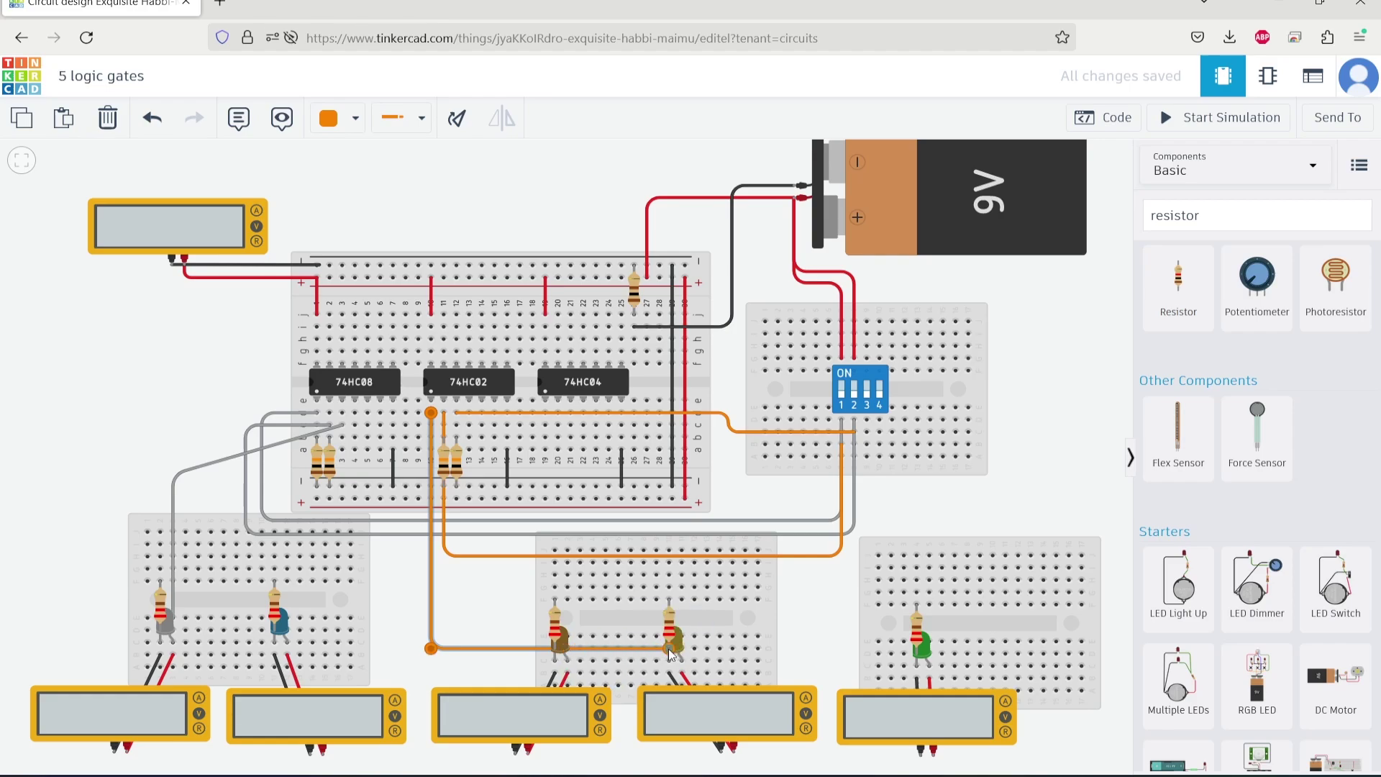
Recolour the 74HC02's two input wires and its output wire yellow
left_click(805, 556)
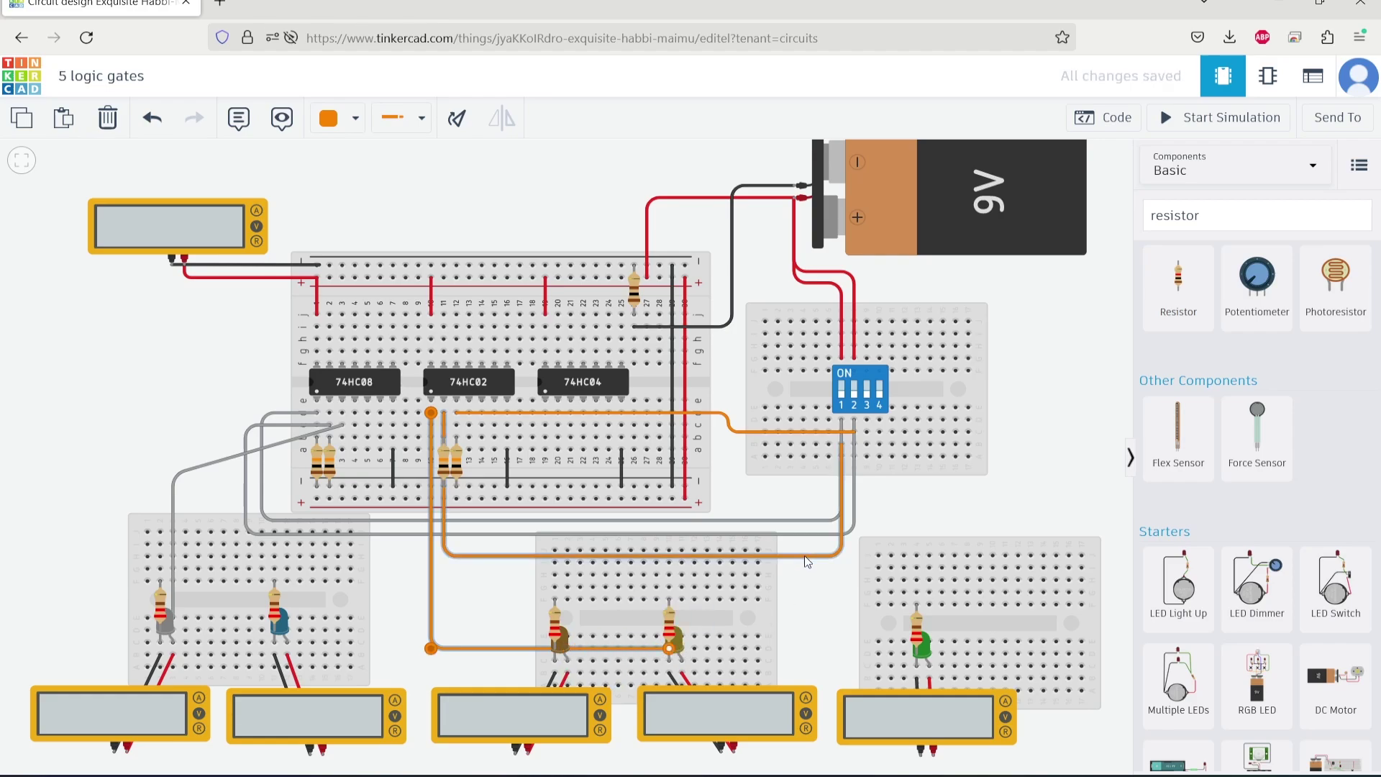
left_click(333, 118)
left_click(372, 270)
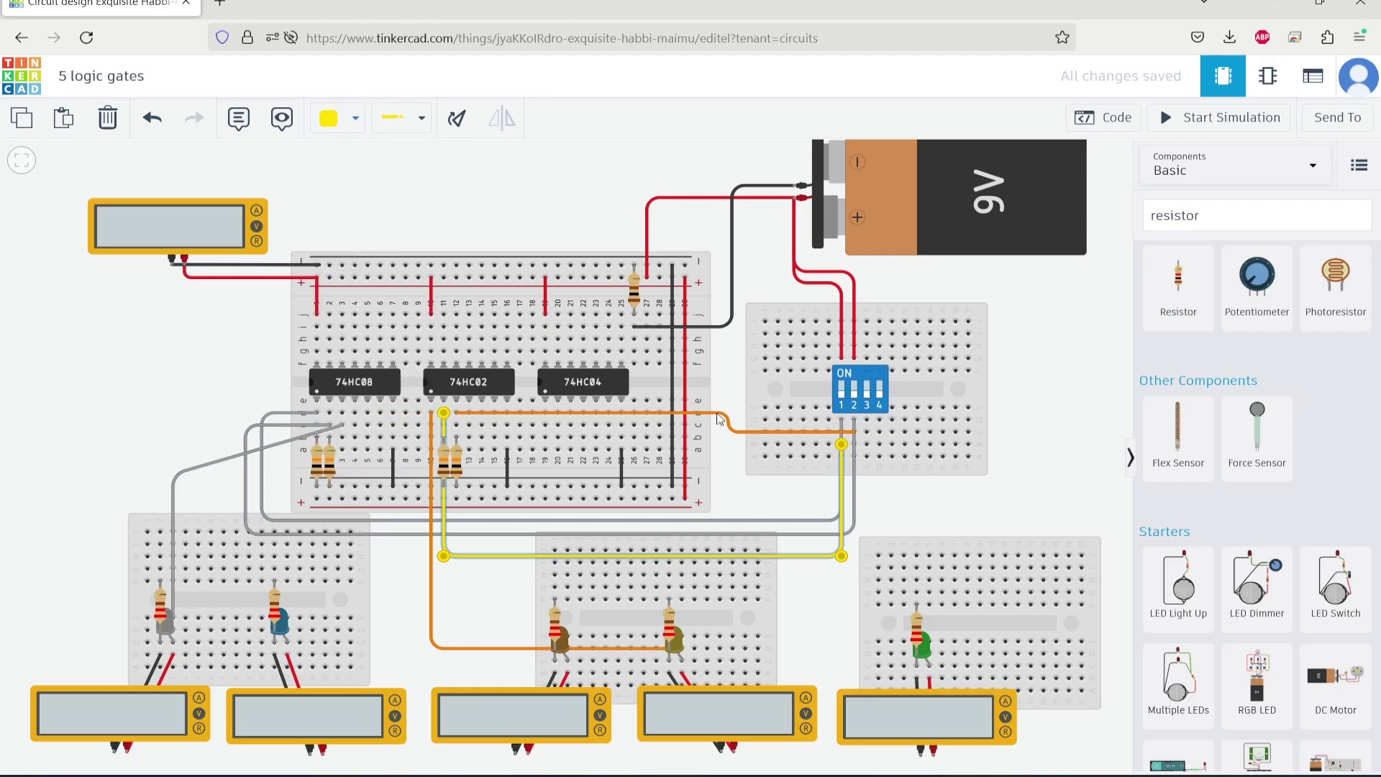
left_click(345, 121)
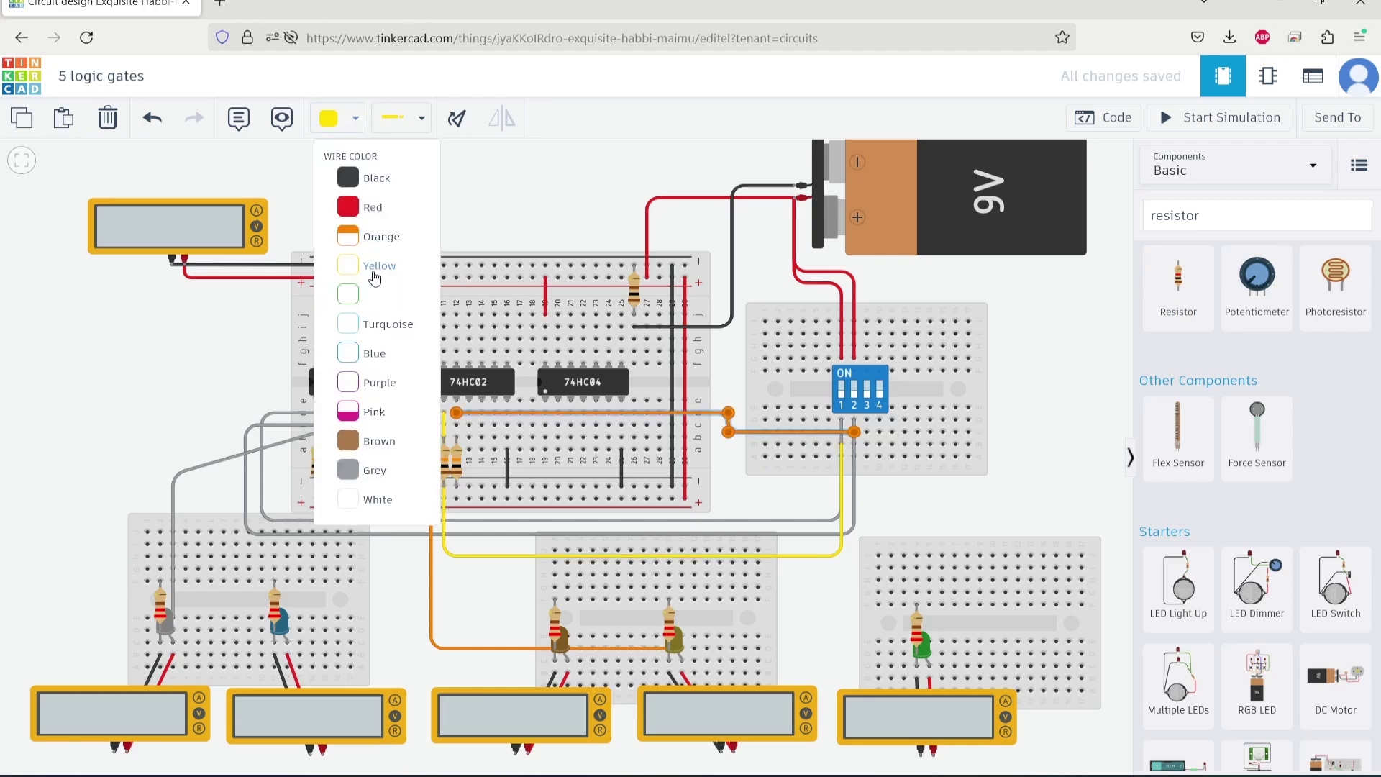
left_click(371, 265)
left_click(434, 628)
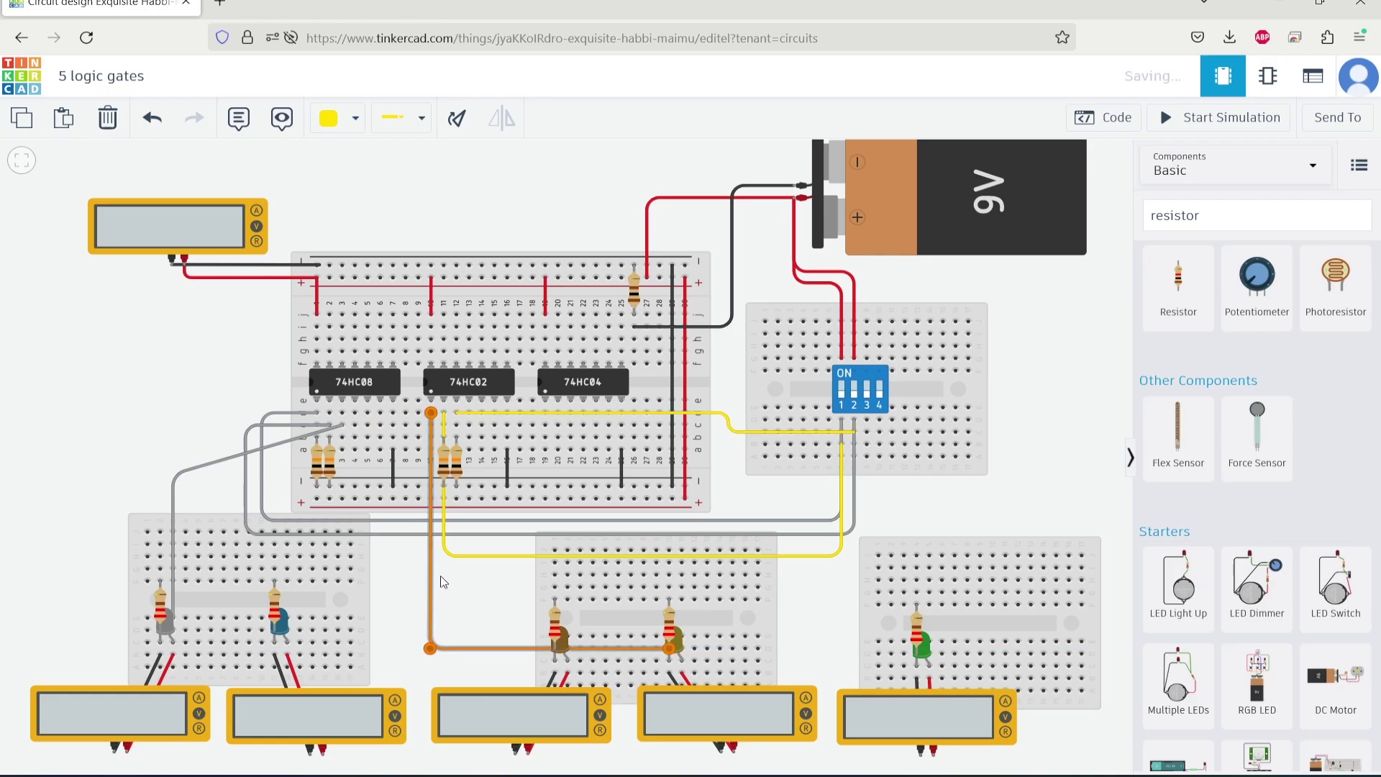
left_click(331, 118)
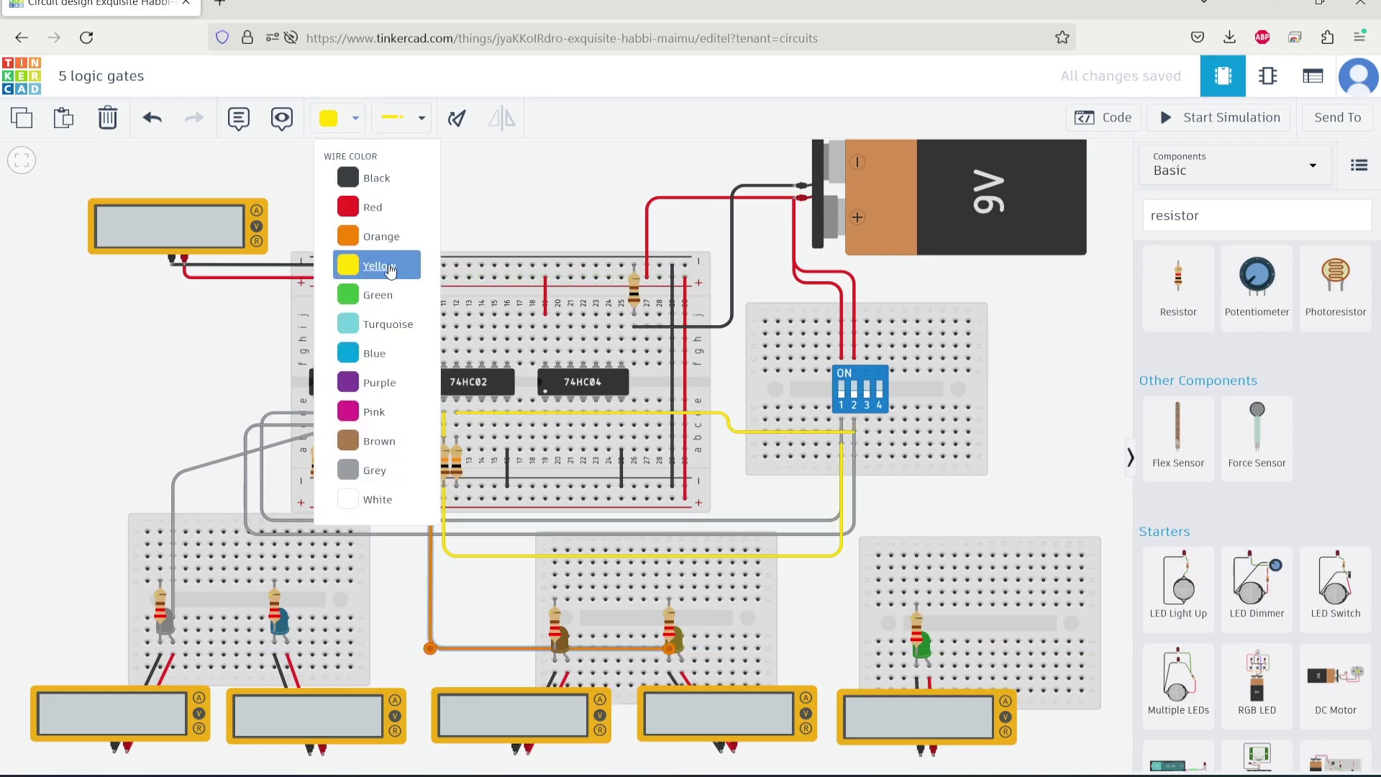
left_click(389, 270)
left_click(838, 618)
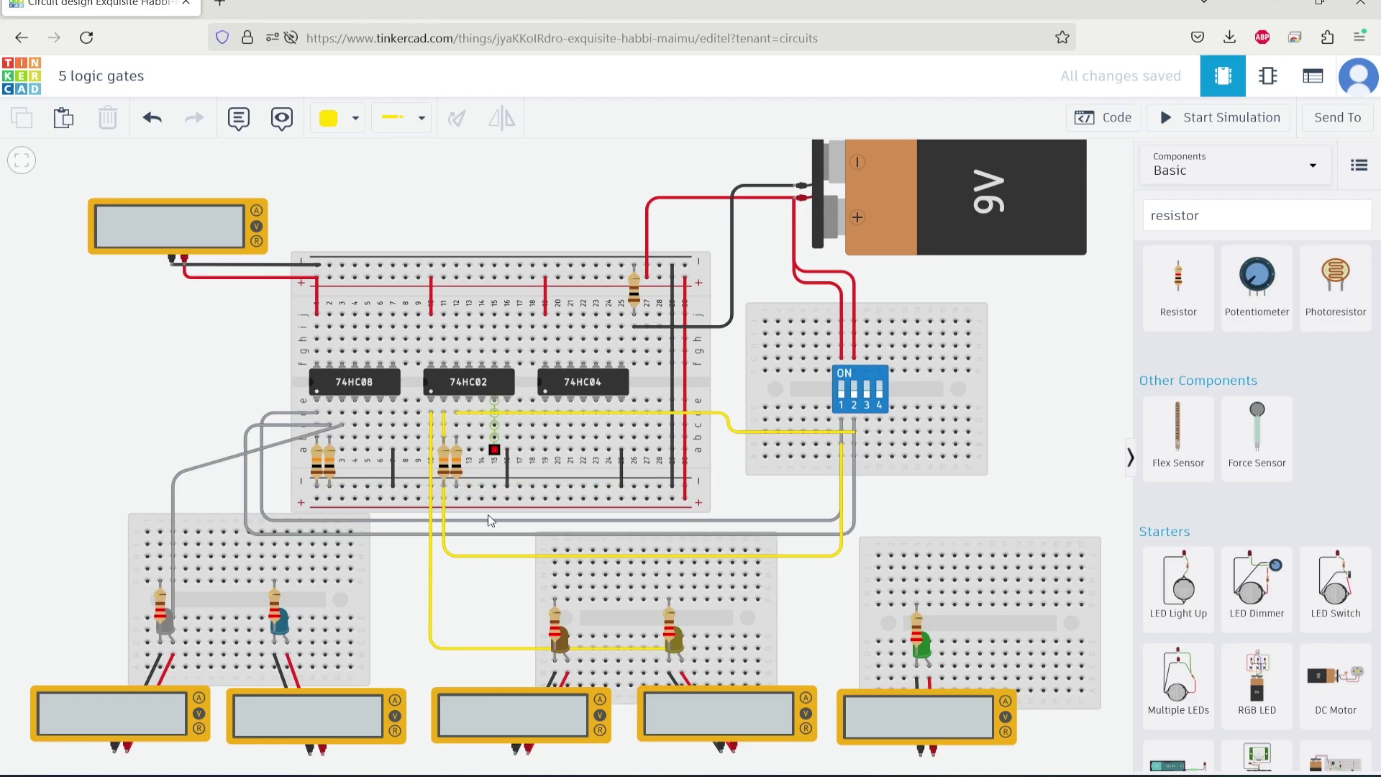
Move the bend of the 74HC02's yellow output wire to directly above the yellow LED
left_click(460, 648)
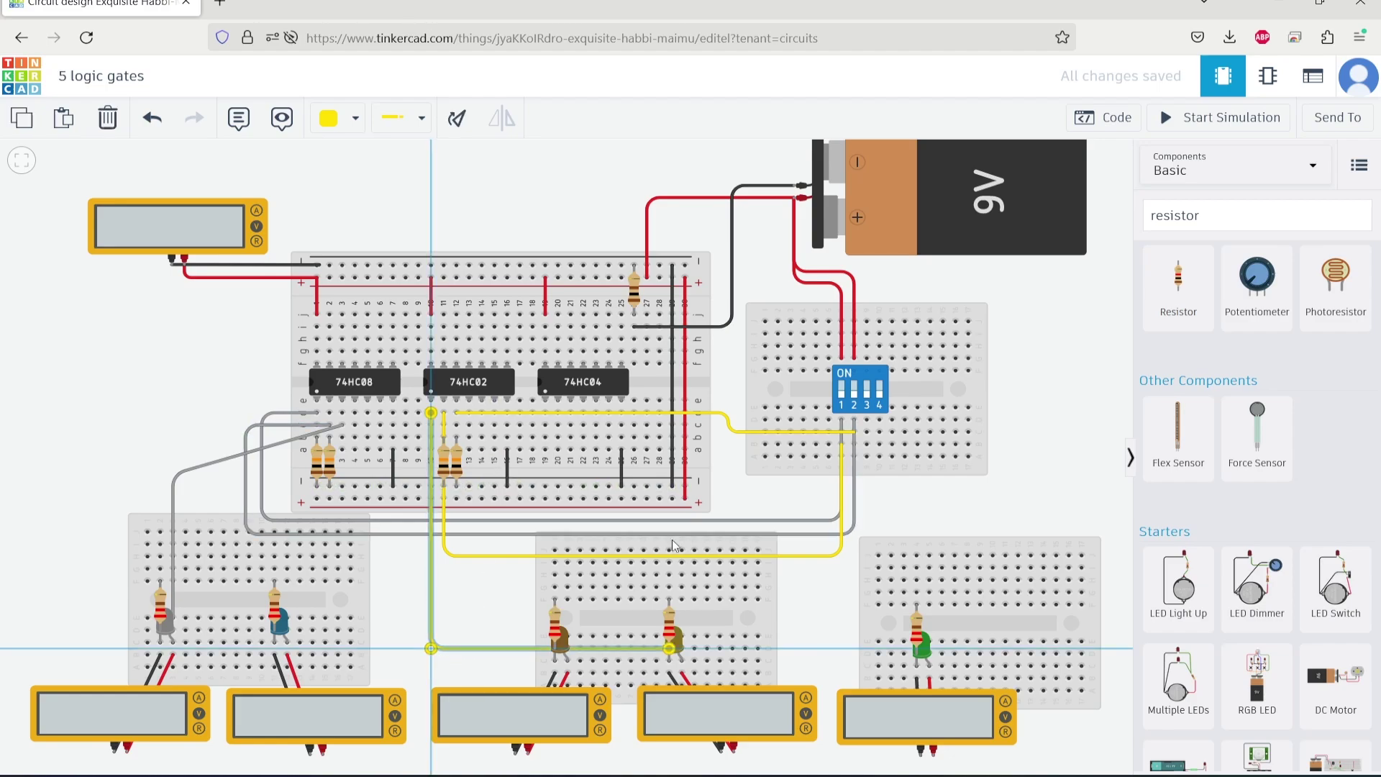
left_click_drag(430, 650, 668, 531)
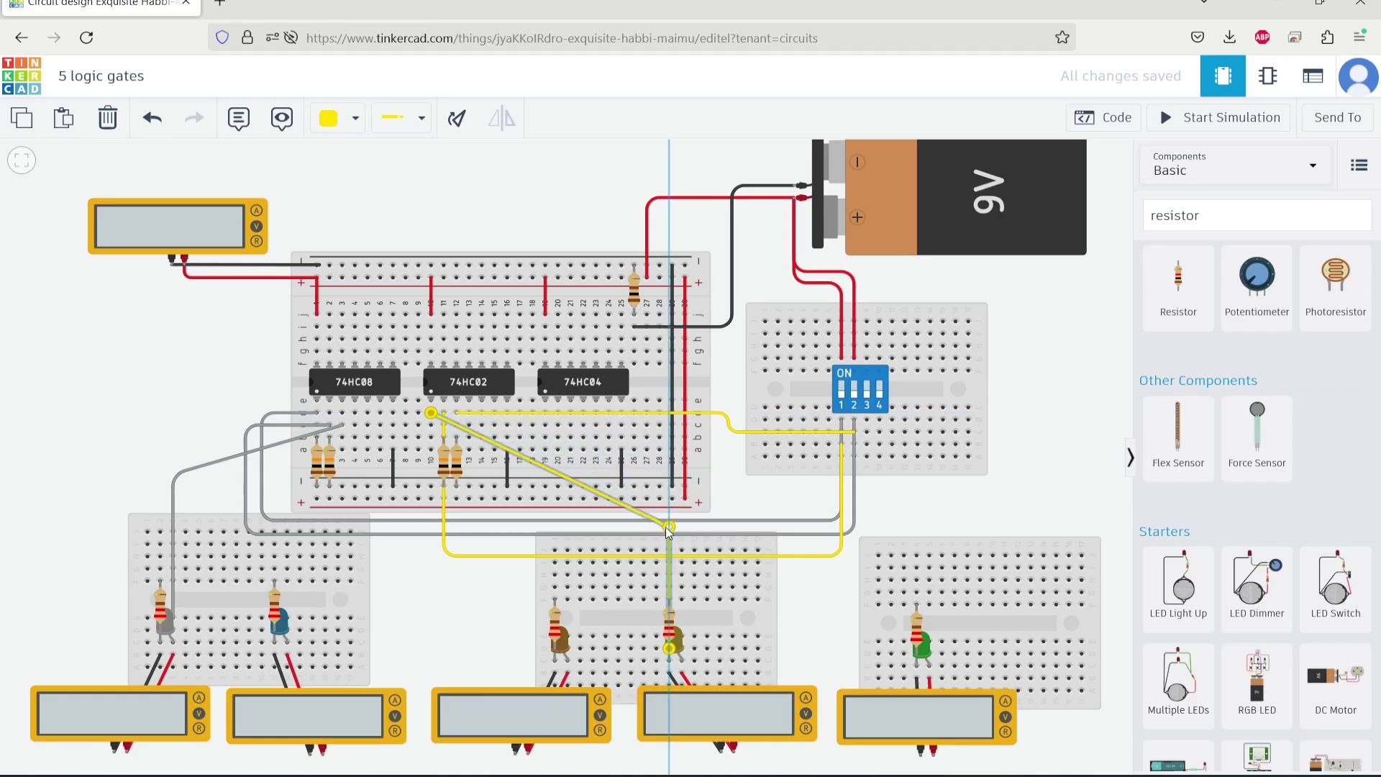
left_click(850, 663)
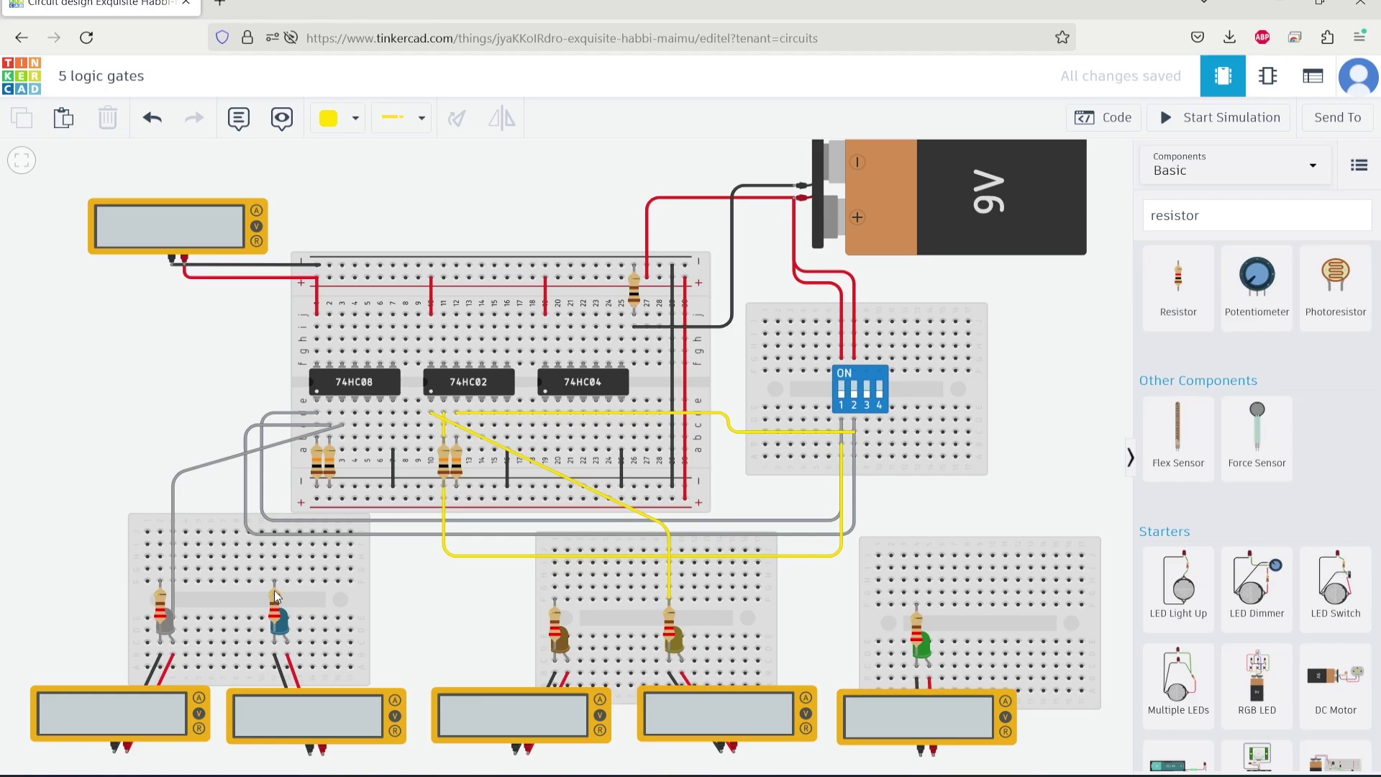
Wire the 74HC08's Output 1 in column 3 to the 74HC04's Input 1 in column 19 and colour the wire blue
left_click(342, 413)
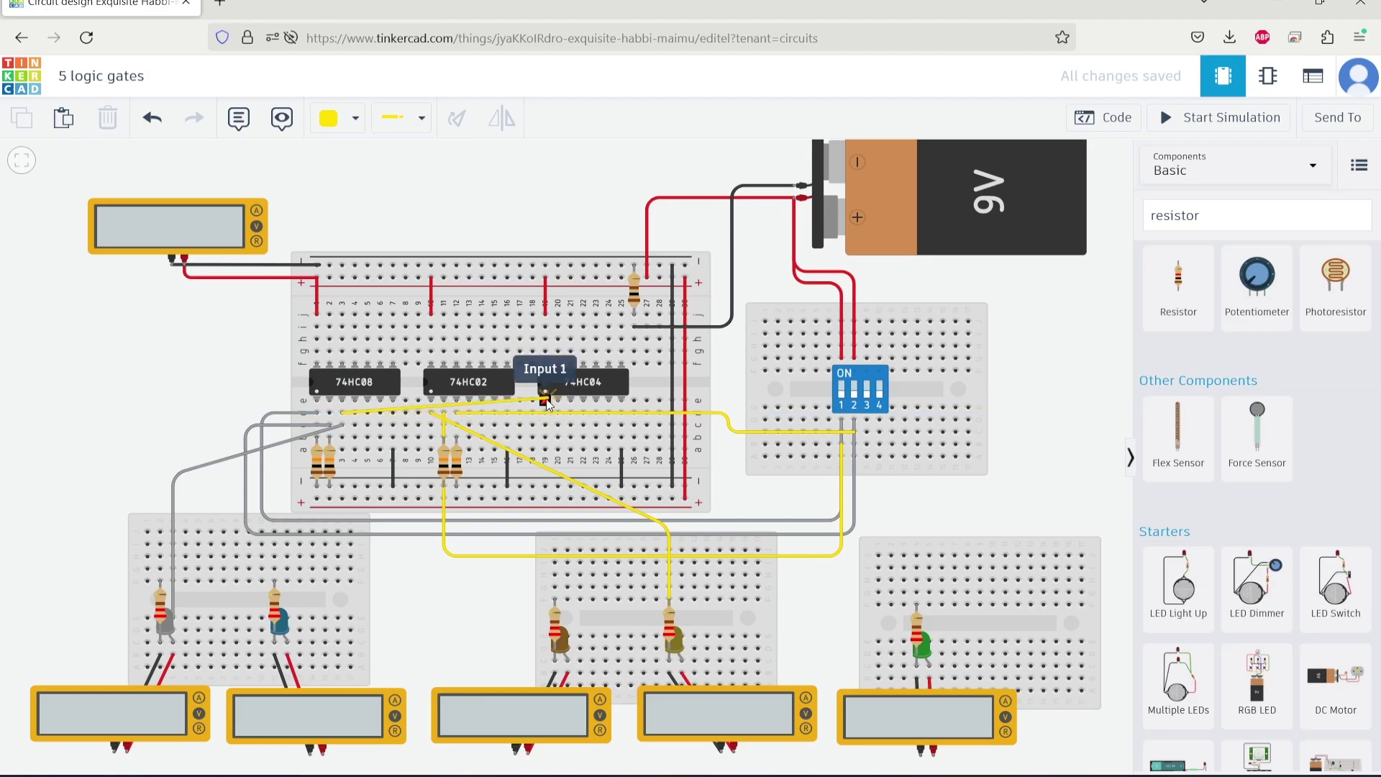
left_click(545, 425)
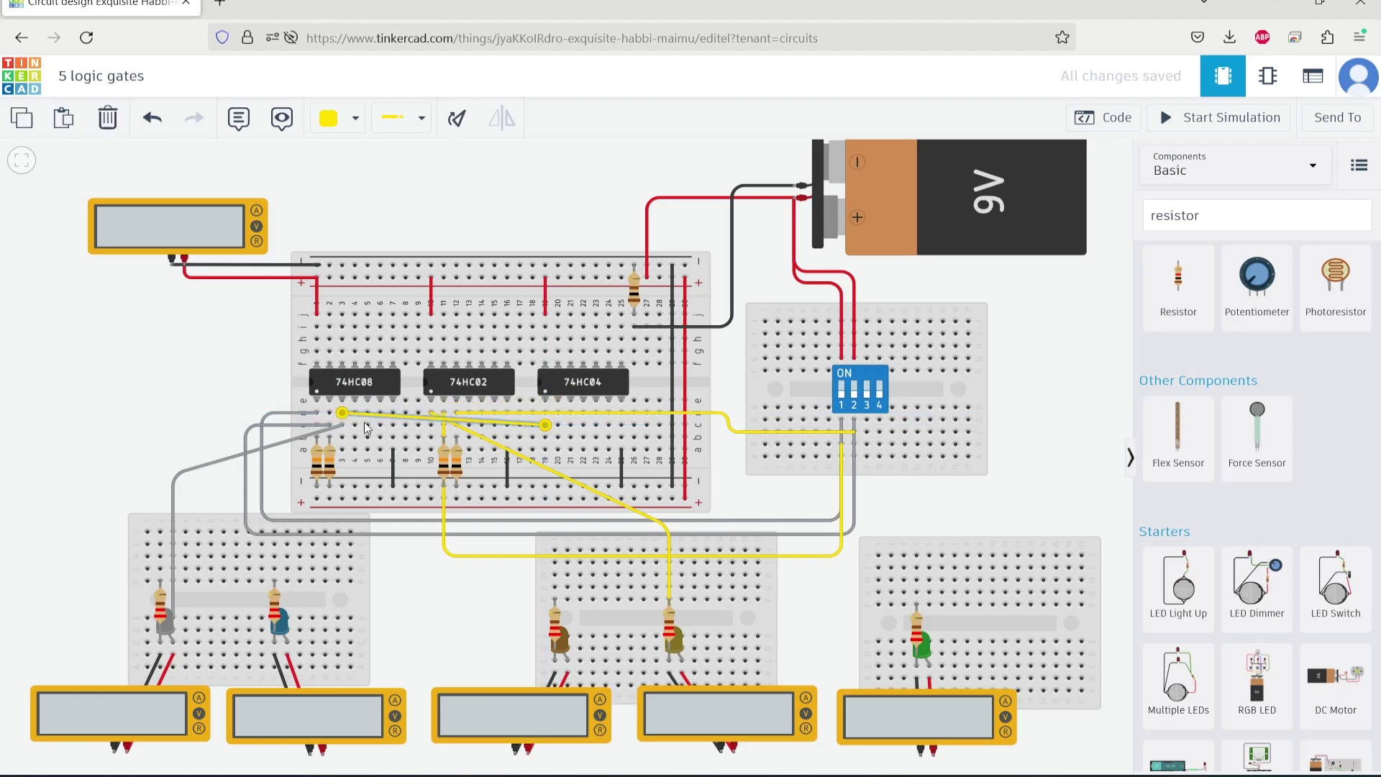
left_click(353, 118)
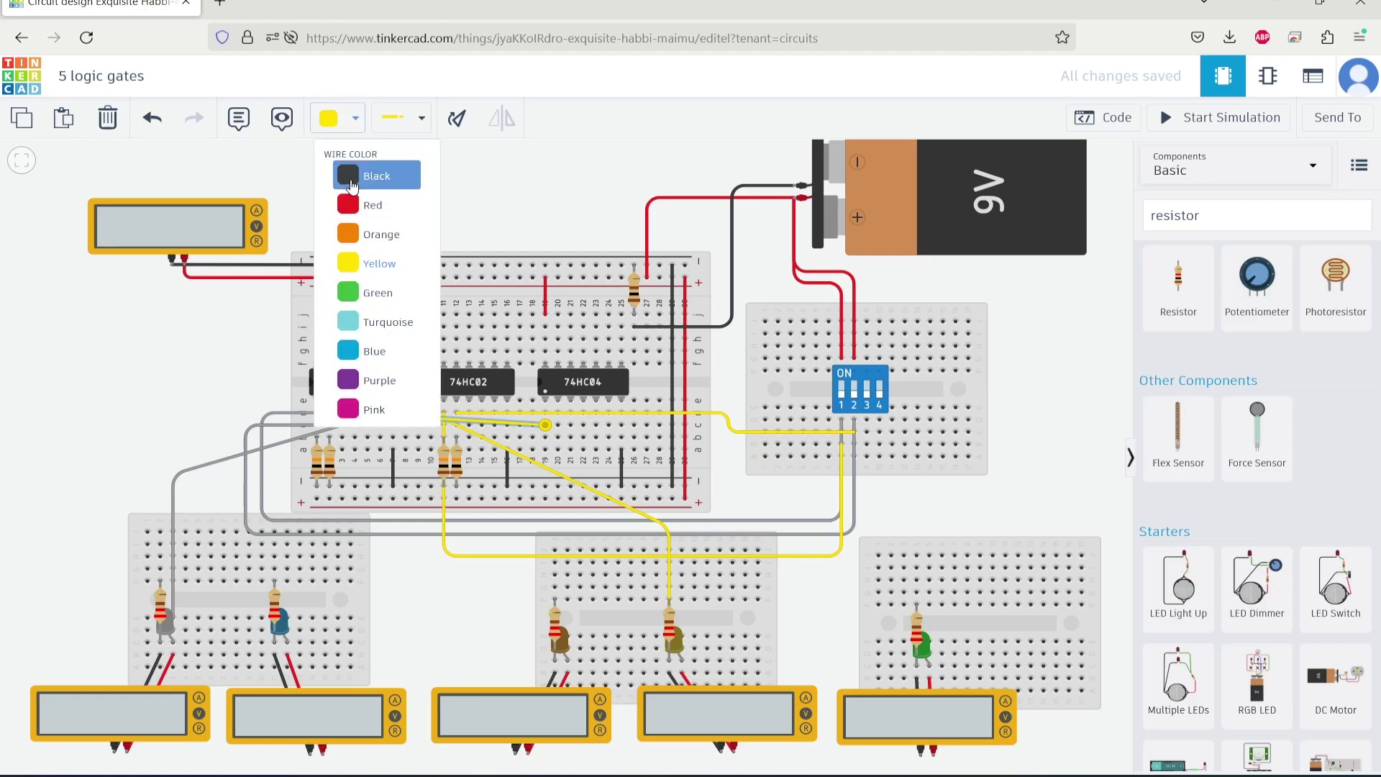
left_click(372, 353)
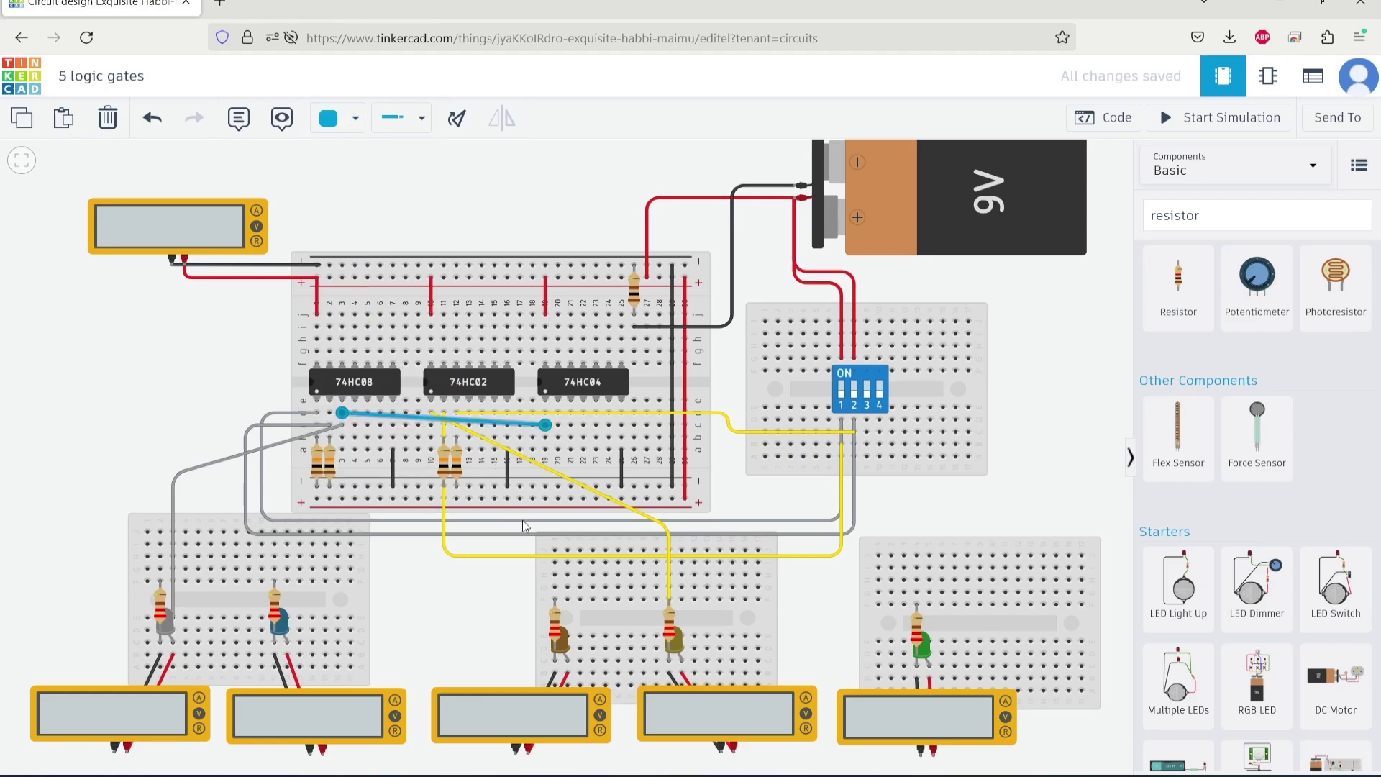
Run a blue wire from the 74HC04's first output in column 20 to the blue LED's leg without the resistor and level its lower section
left_click(558, 426)
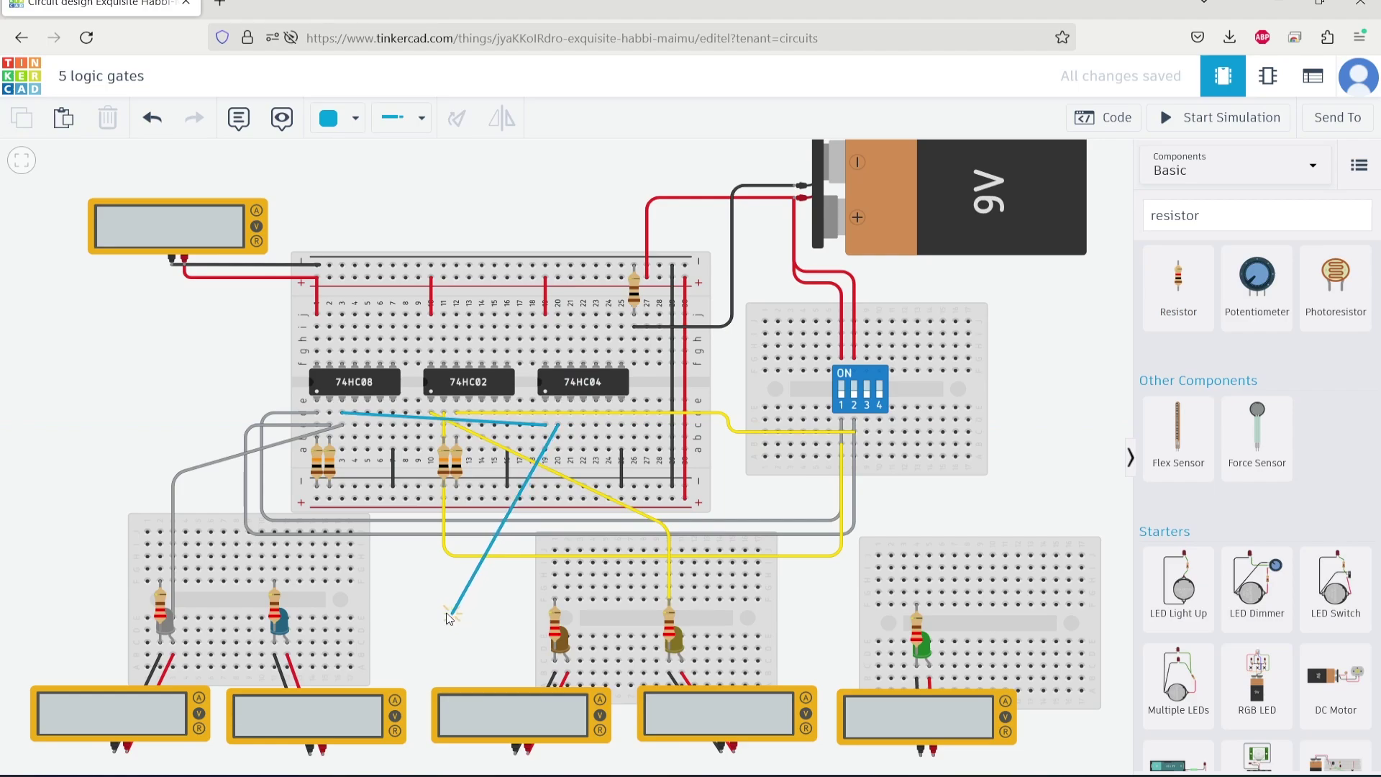
left_click(446, 636)
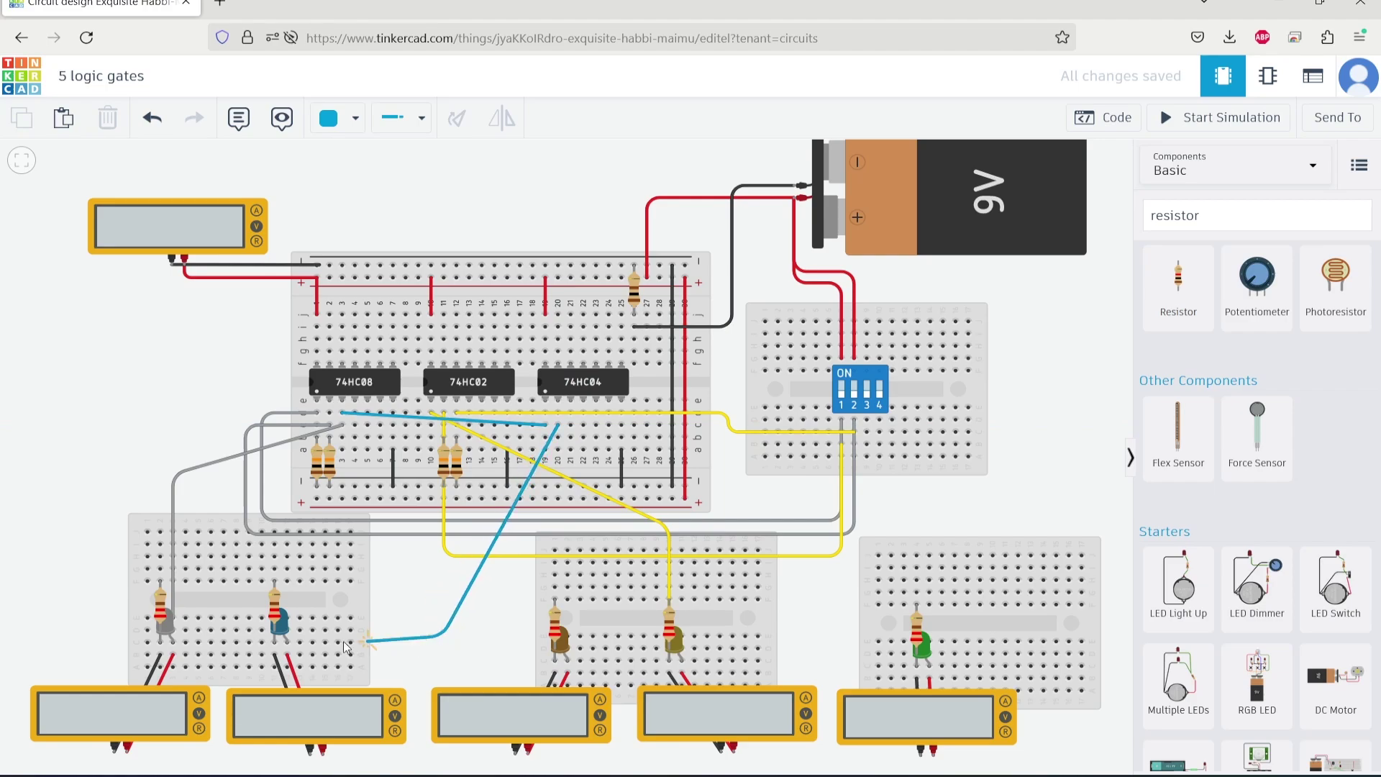
left_click(286, 628)
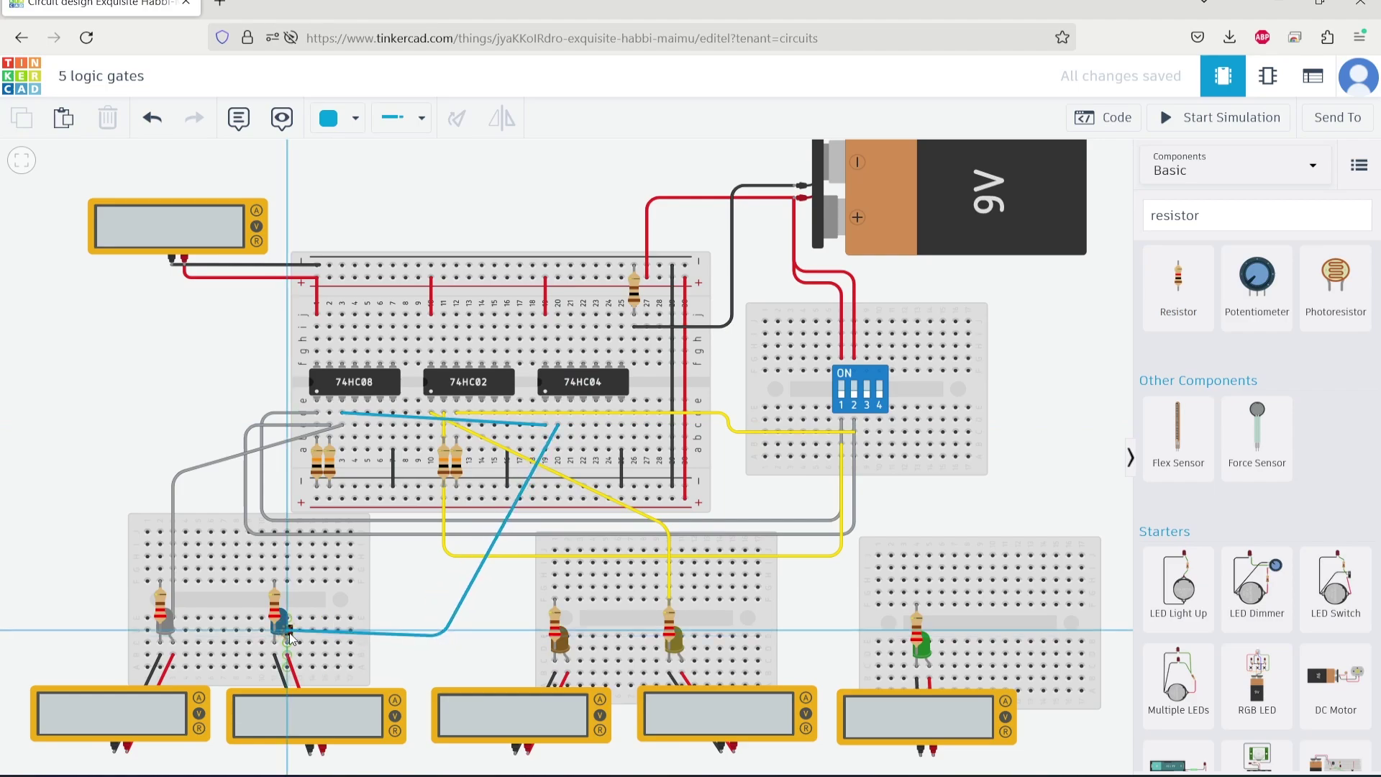
left_click_drag(443, 637, 443, 630)
left_click(468, 668)
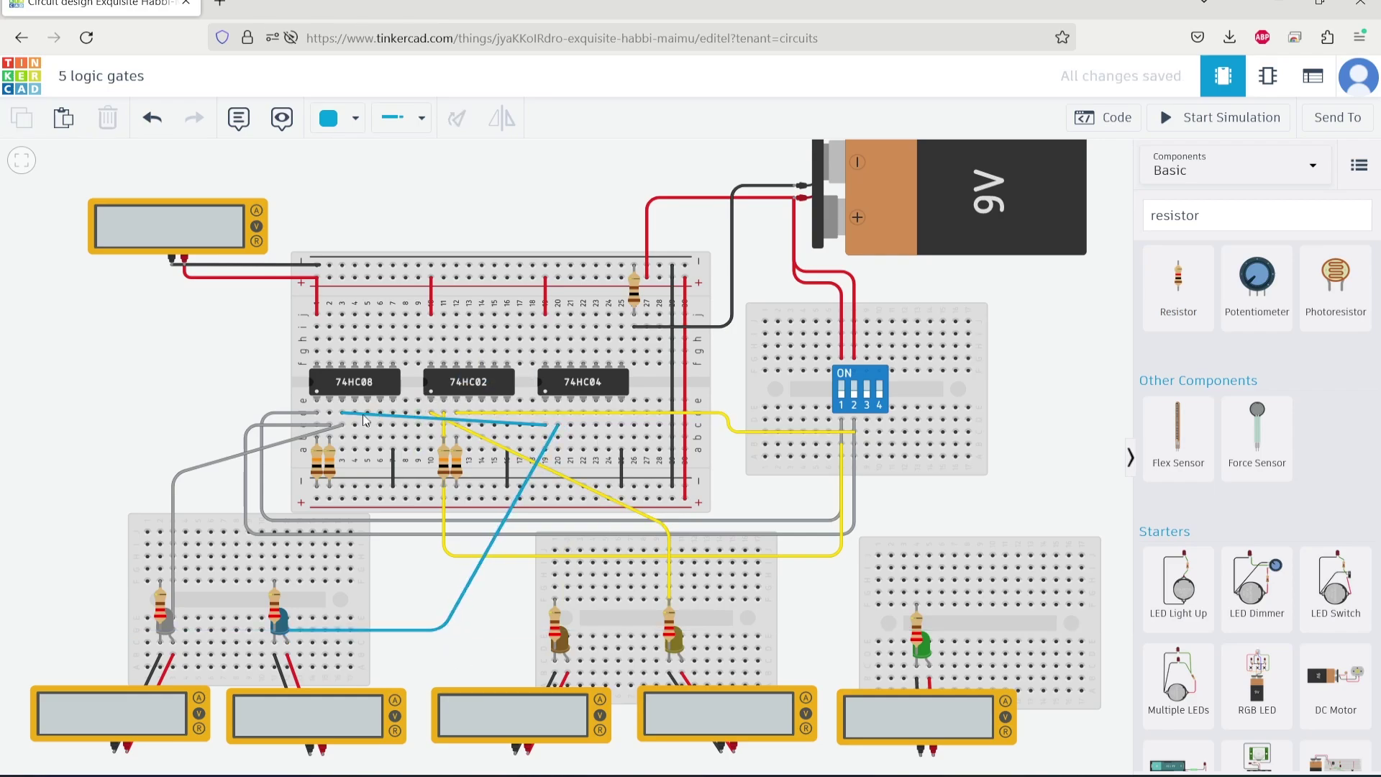
Run a blue wire from the 74HC02's output in column 10 to the 74HC04's Input 2 in column 21
left_click(431, 438)
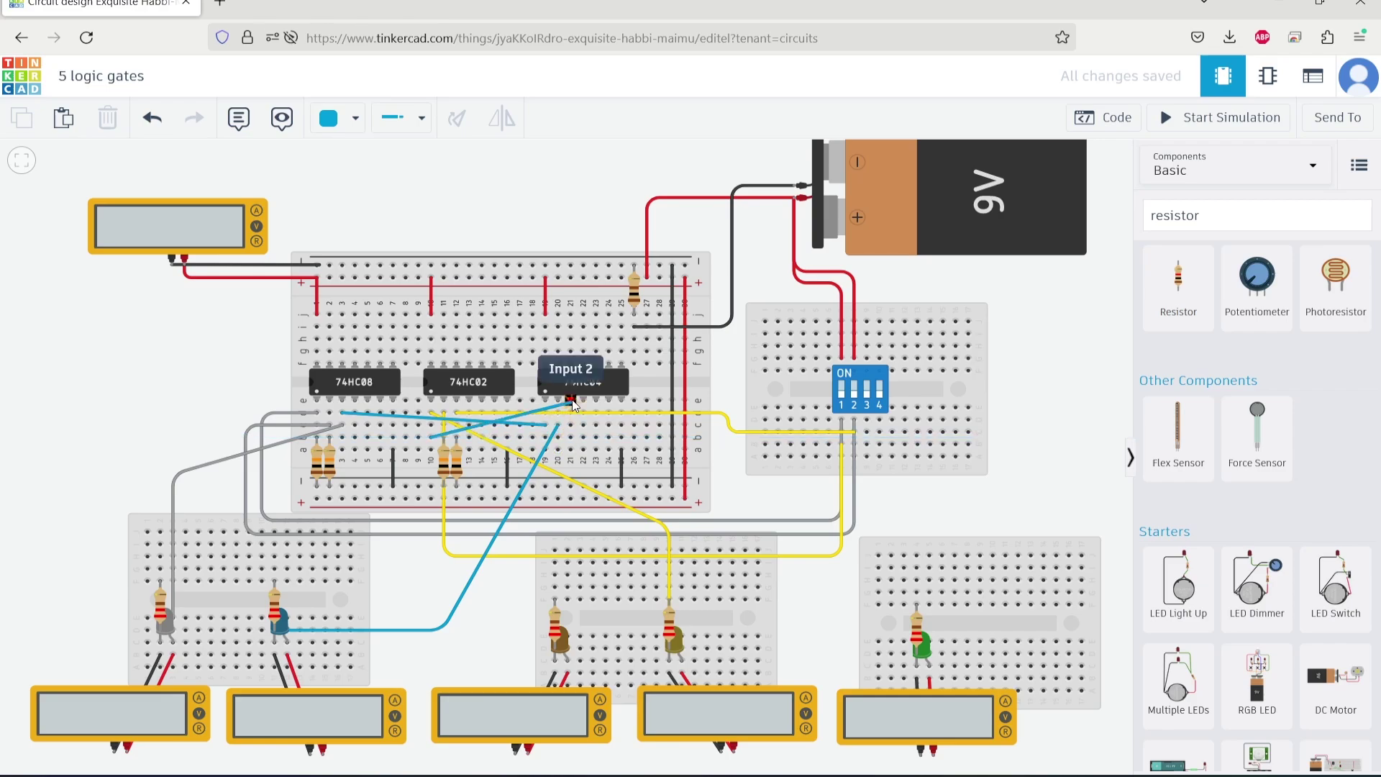
left_click(570, 426)
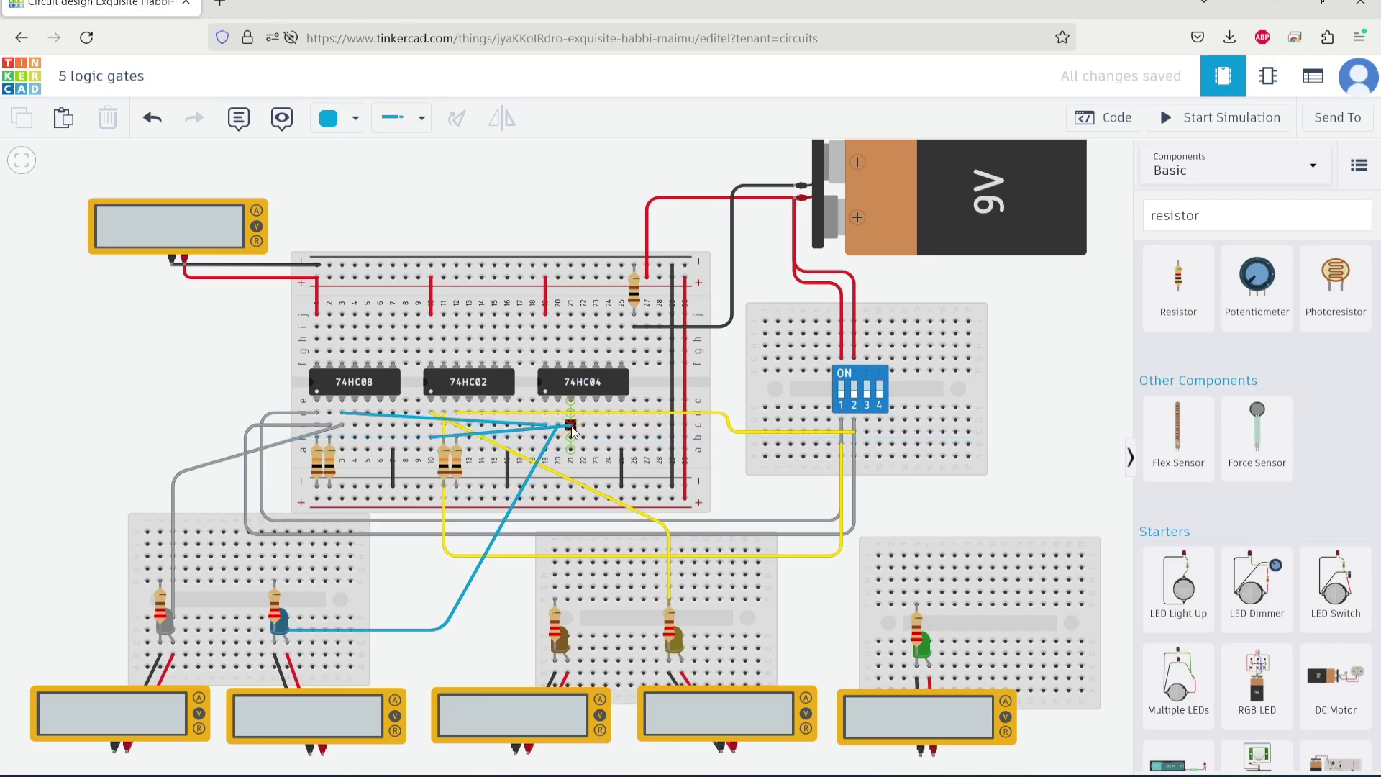
Finish the 74HC02 output wire at the 74HC04's Input 2 in column 21 and colour it orange
left_click(571, 437)
left_click(582, 400)
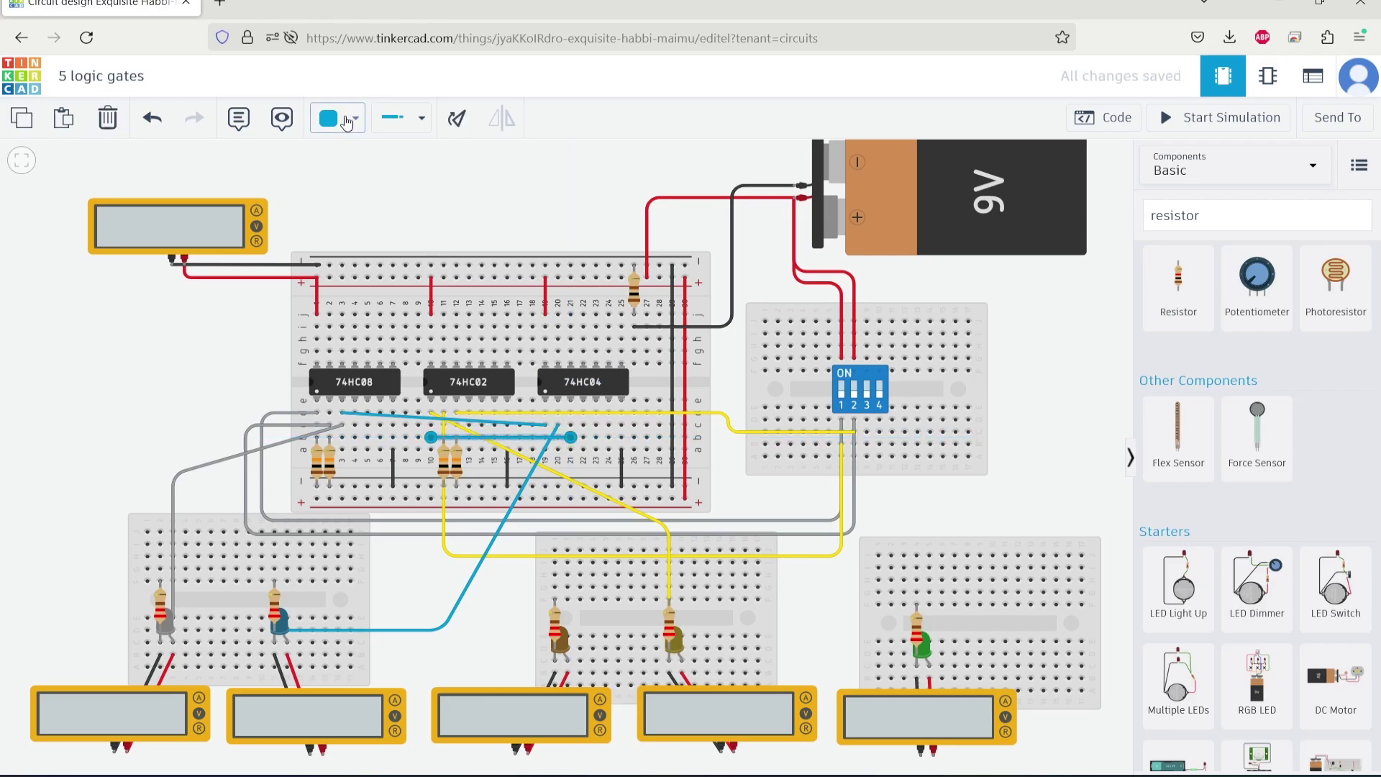
left_click(355, 117)
left_click(368, 237)
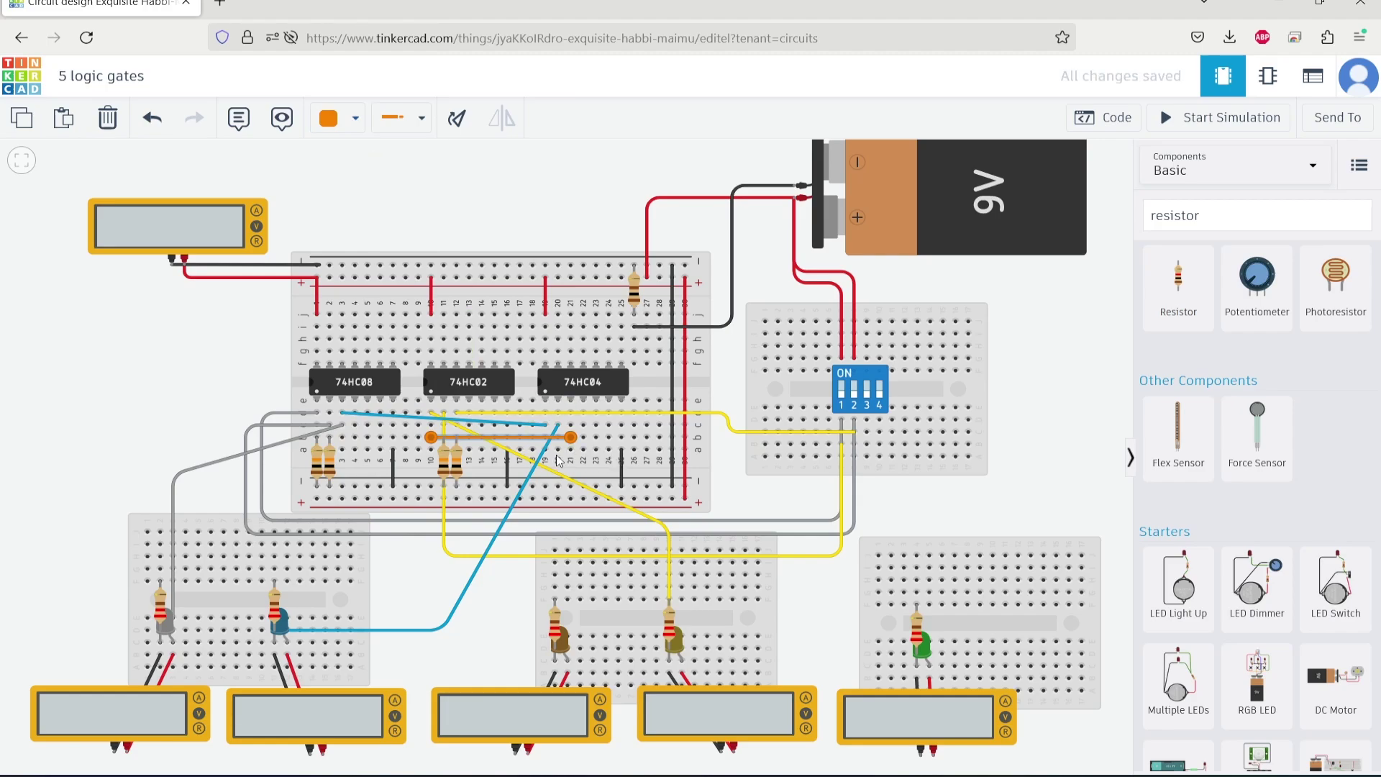
Run an orange wire from the 74HC04's second output in column 22 down to the orange LED's anode
left_click(582, 438)
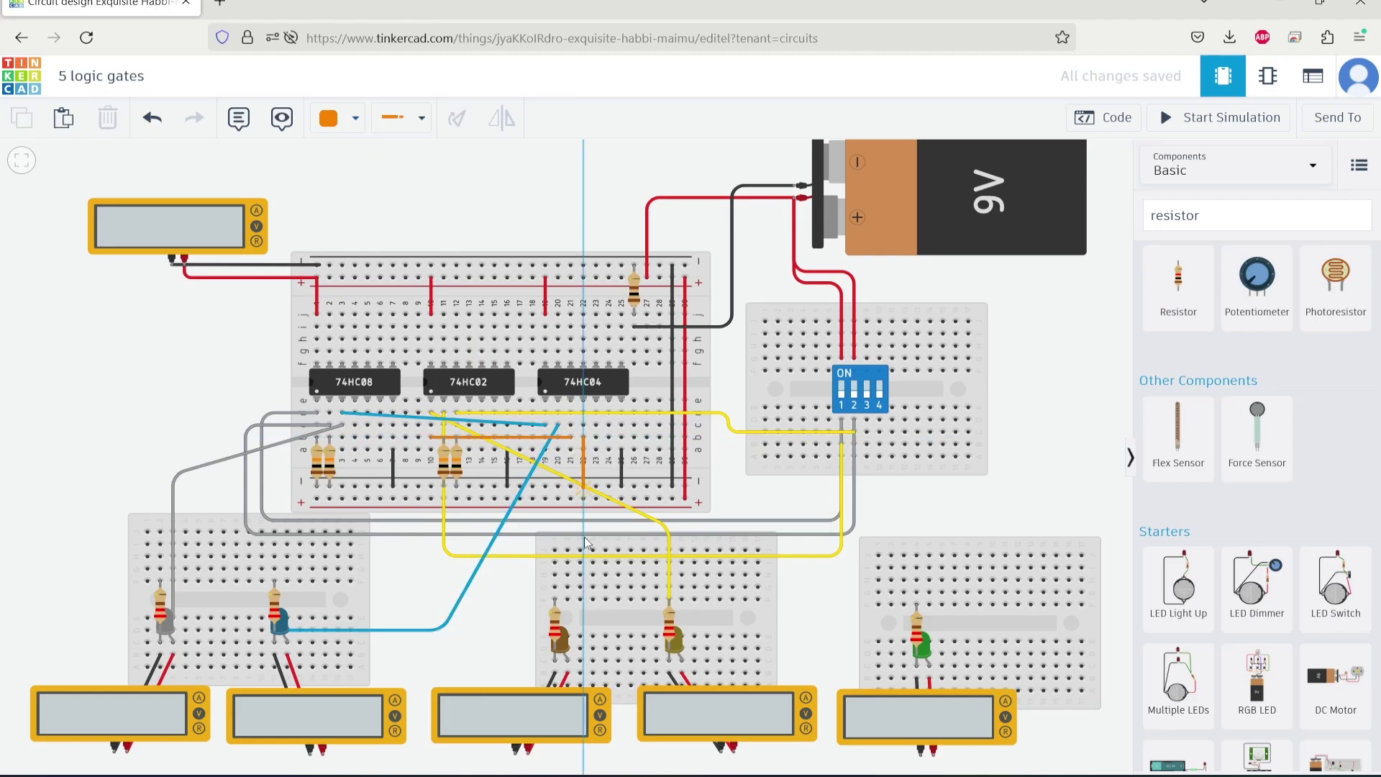
left_click(583, 612)
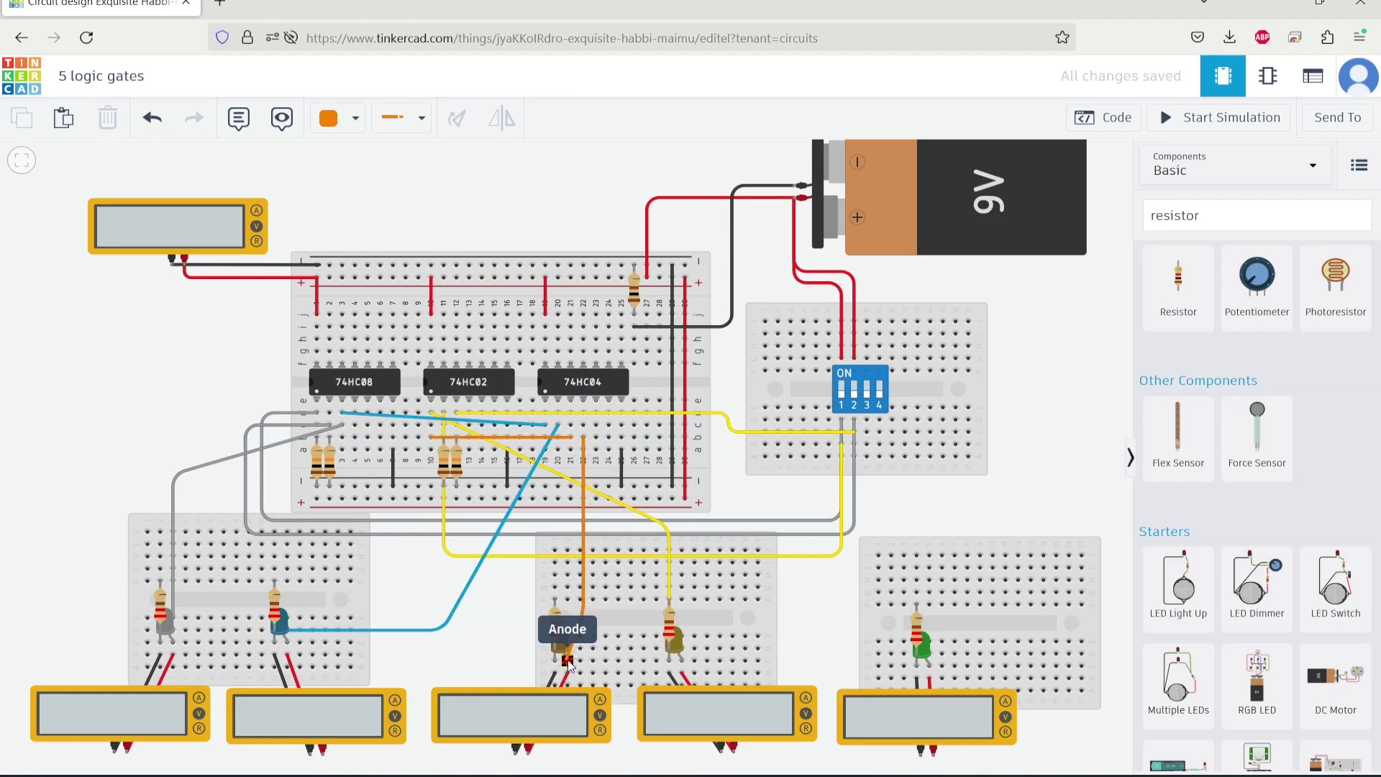
left_click(567, 660)
left_click(482, 638)
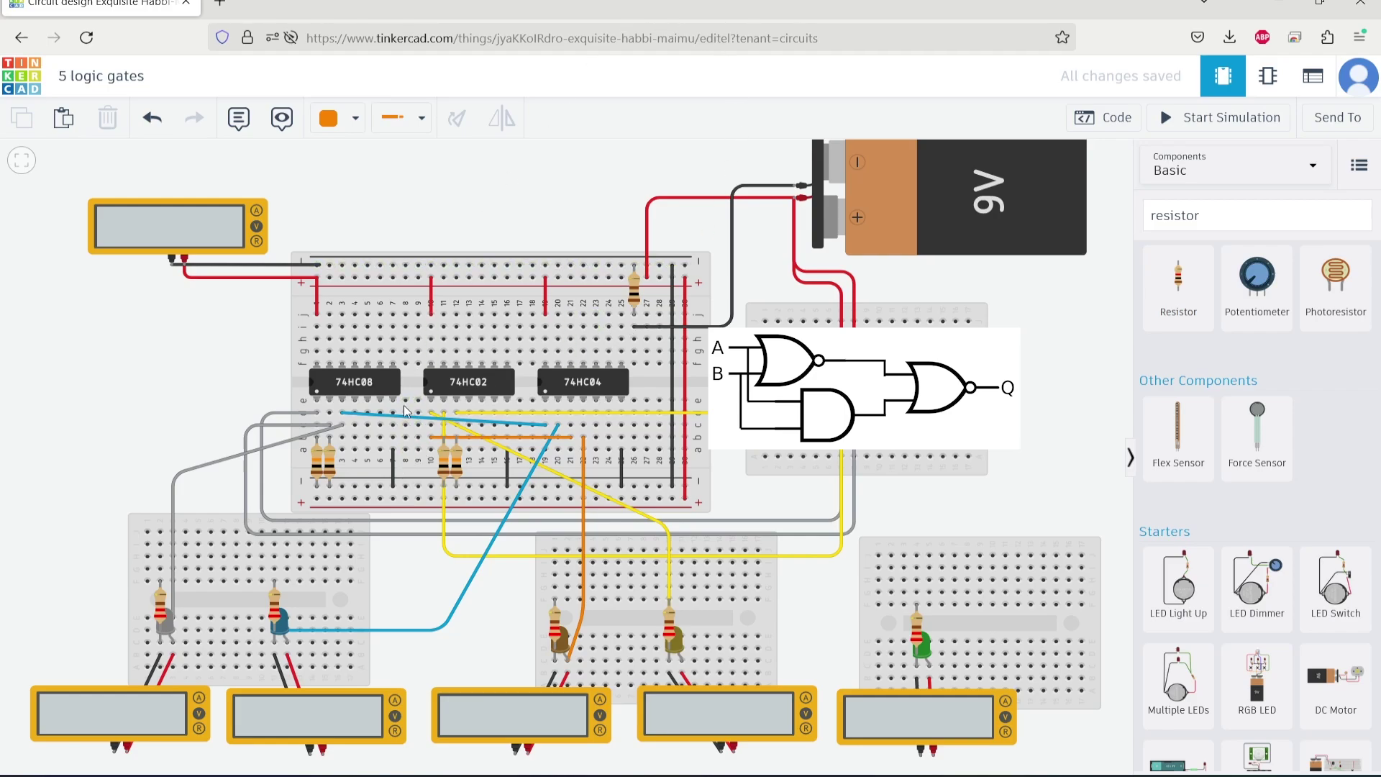
Connect the 74HC08's output in column 3 to the 74HC02's Input 2A and the 74HC02's column 10 output to its Input 2B with green wires
left_click(341, 439)
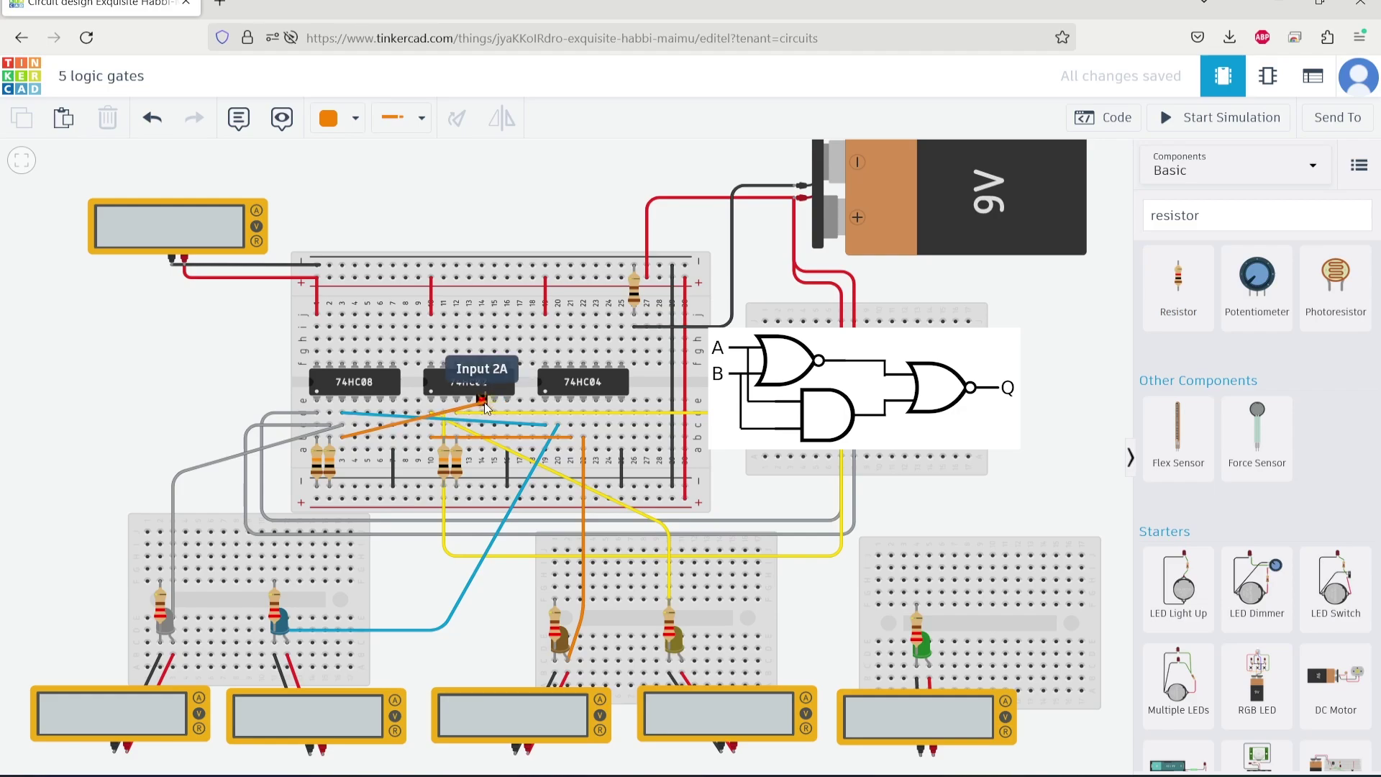
left_click(484, 414)
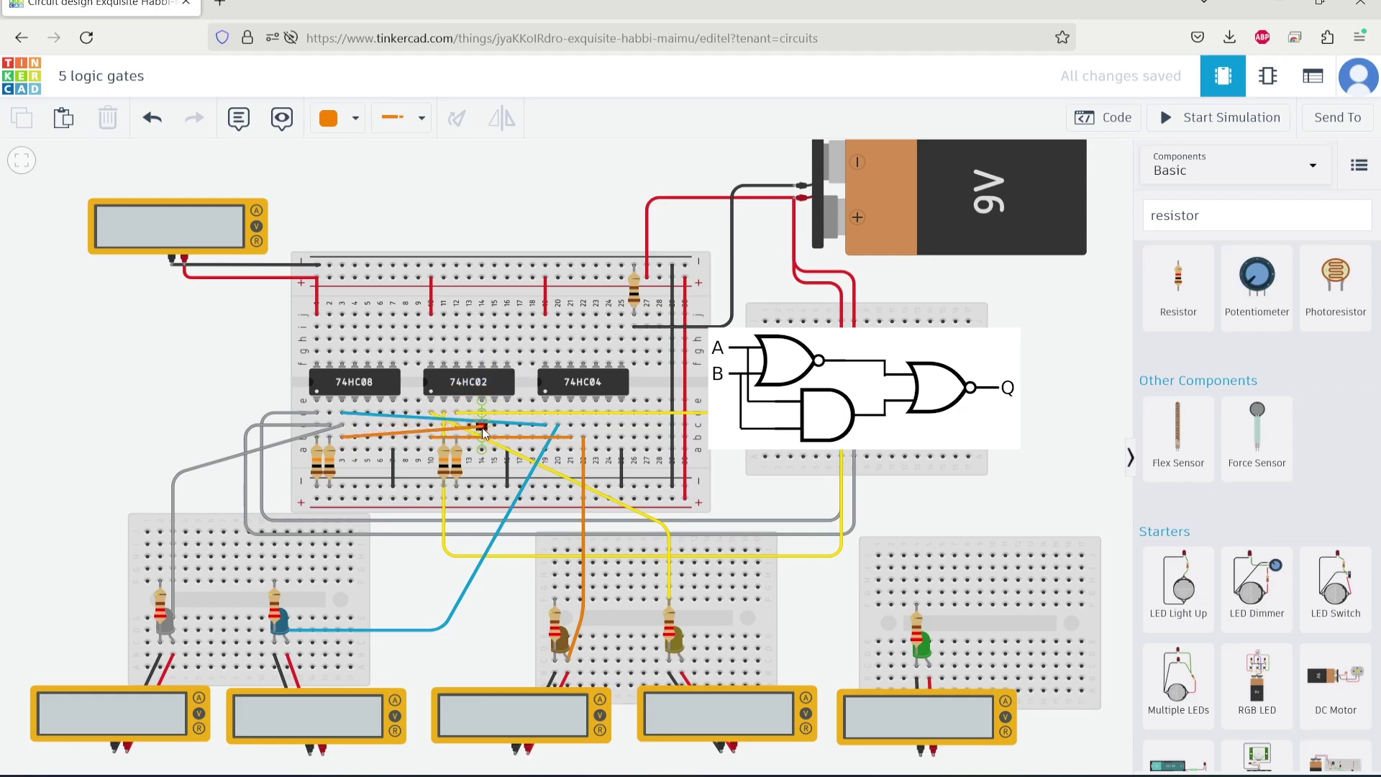
left_click(482, 426)
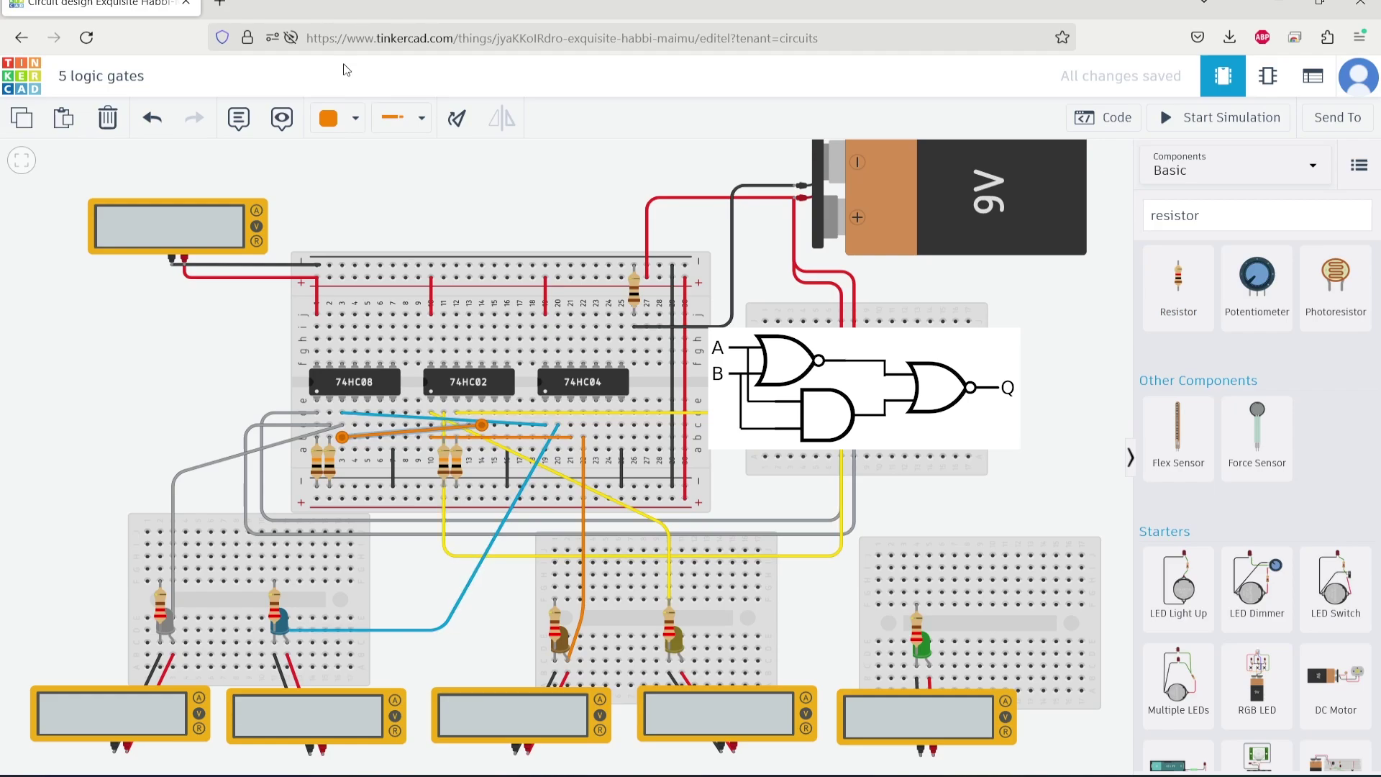
left_click(342, 120)
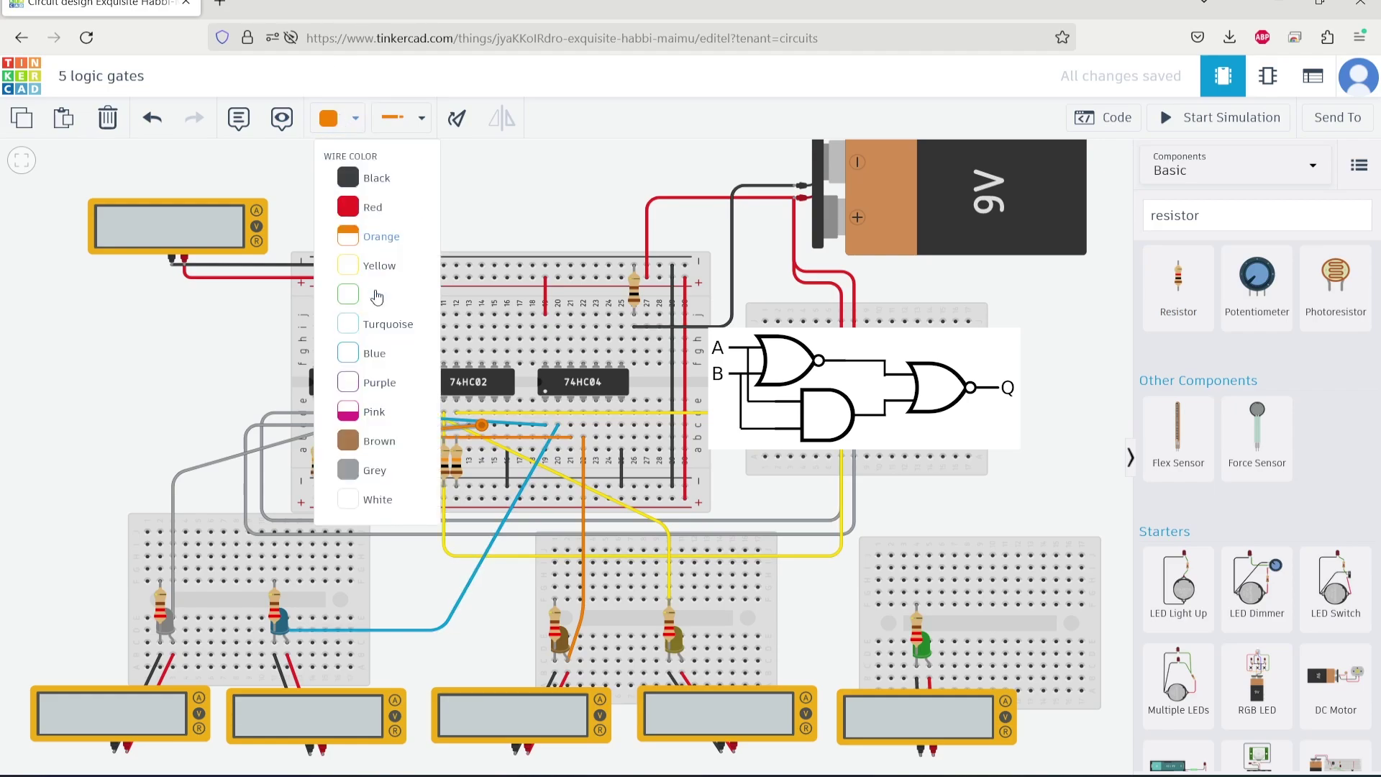
left_click(373, 294)
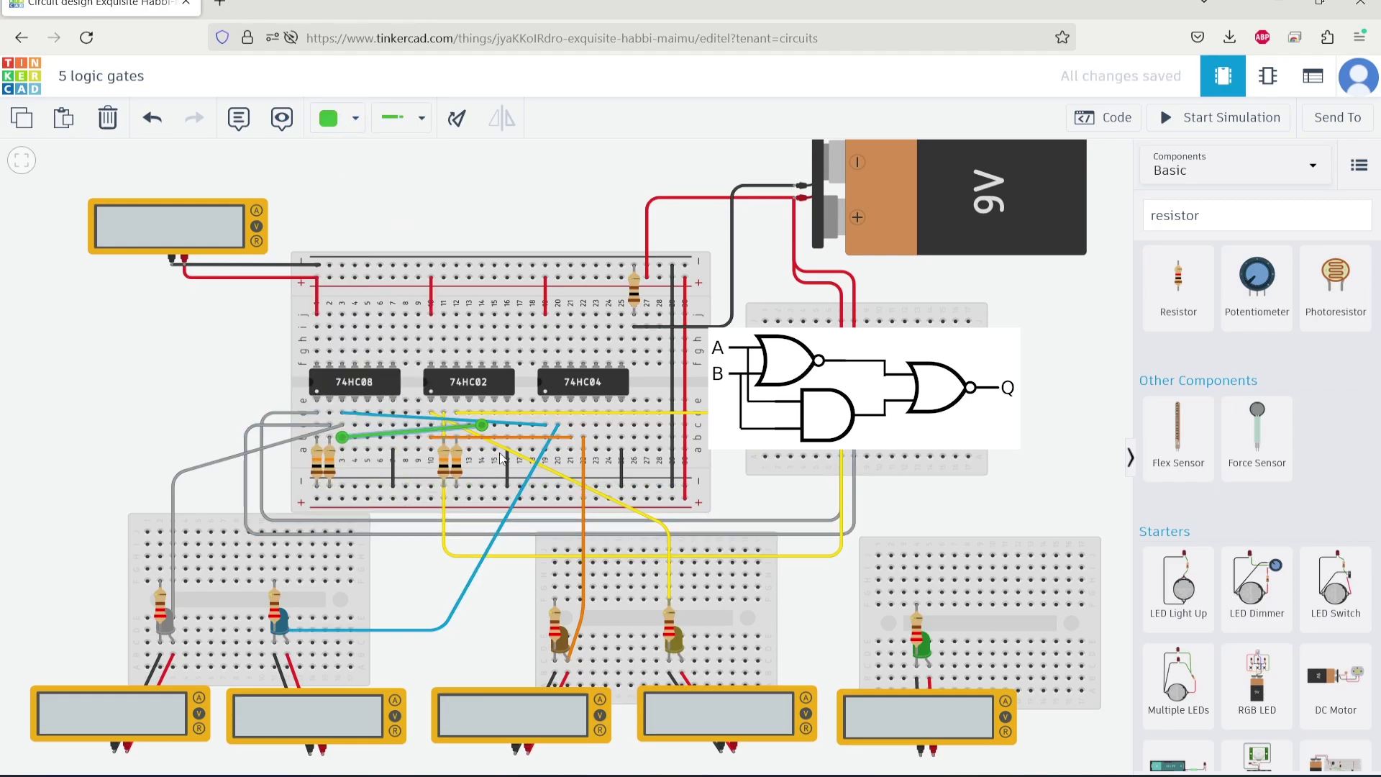
left_click(431, 450)
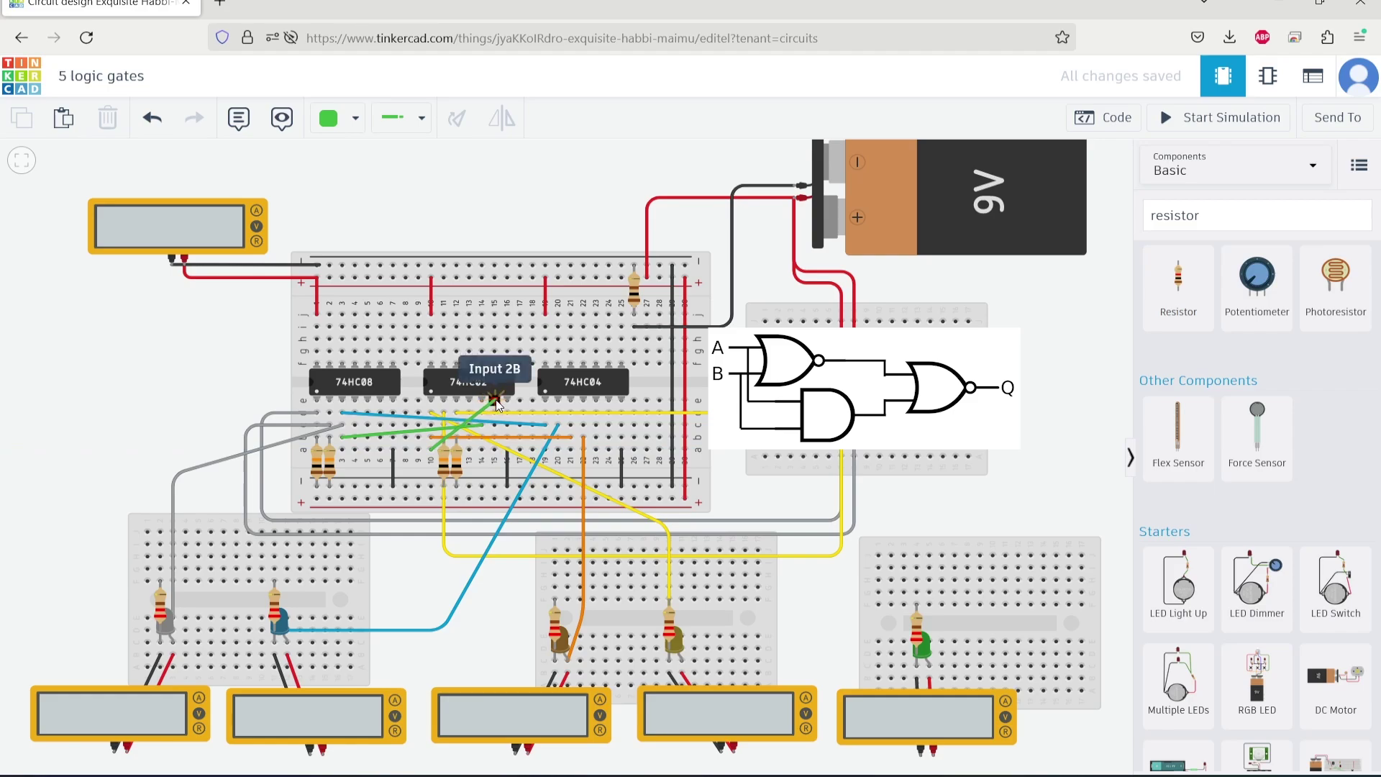
left_click(495, 450)
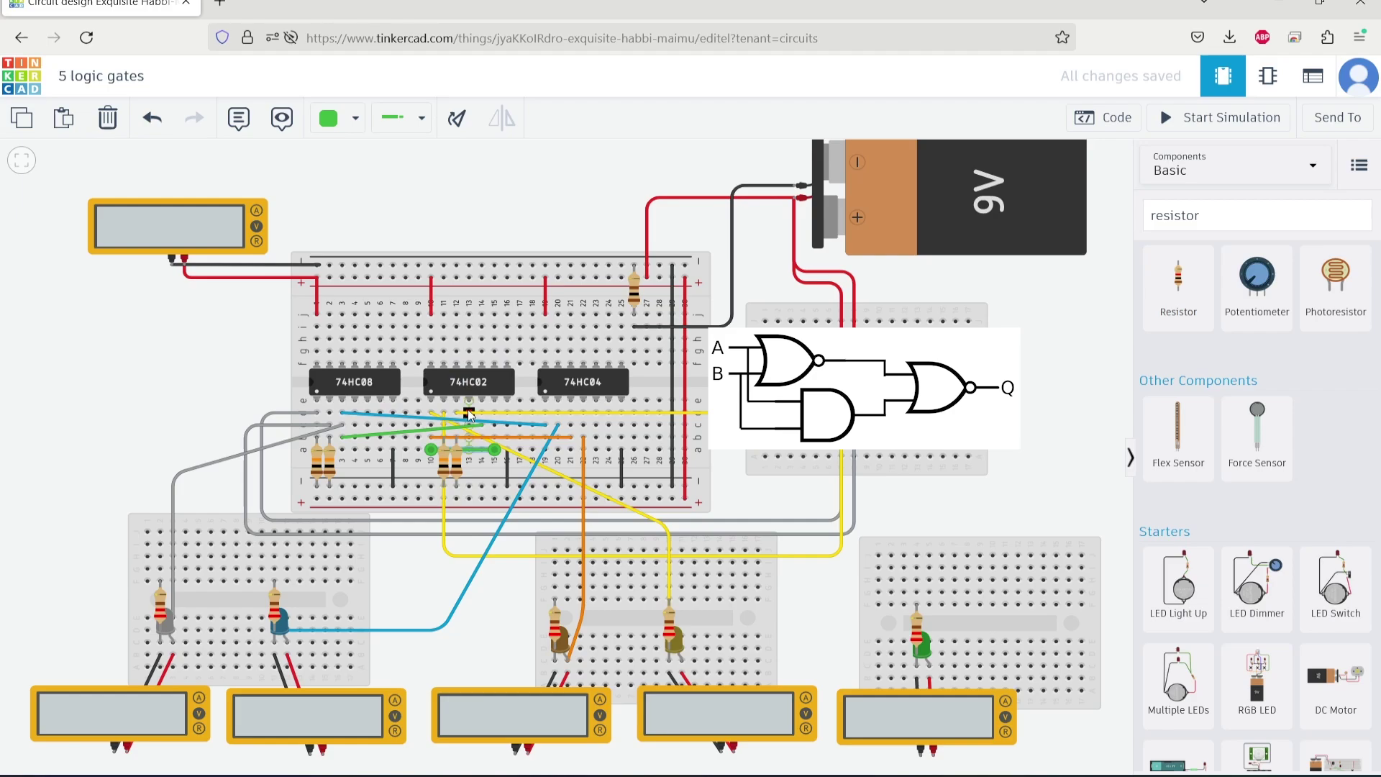
Run a green wire from the 74HC02's second output in column 13 to the green LED's leg without the resistor
left_click(469, 413)
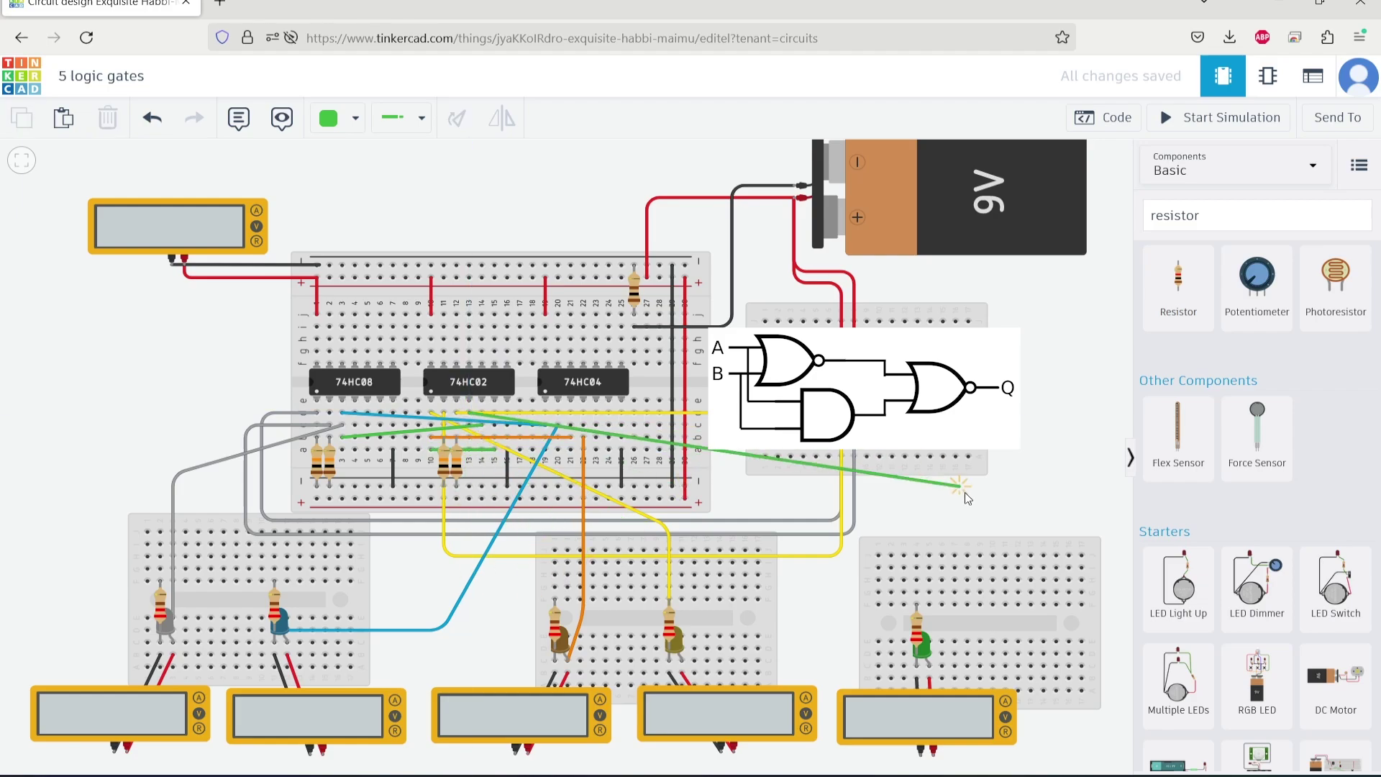
left_click(934, 511)
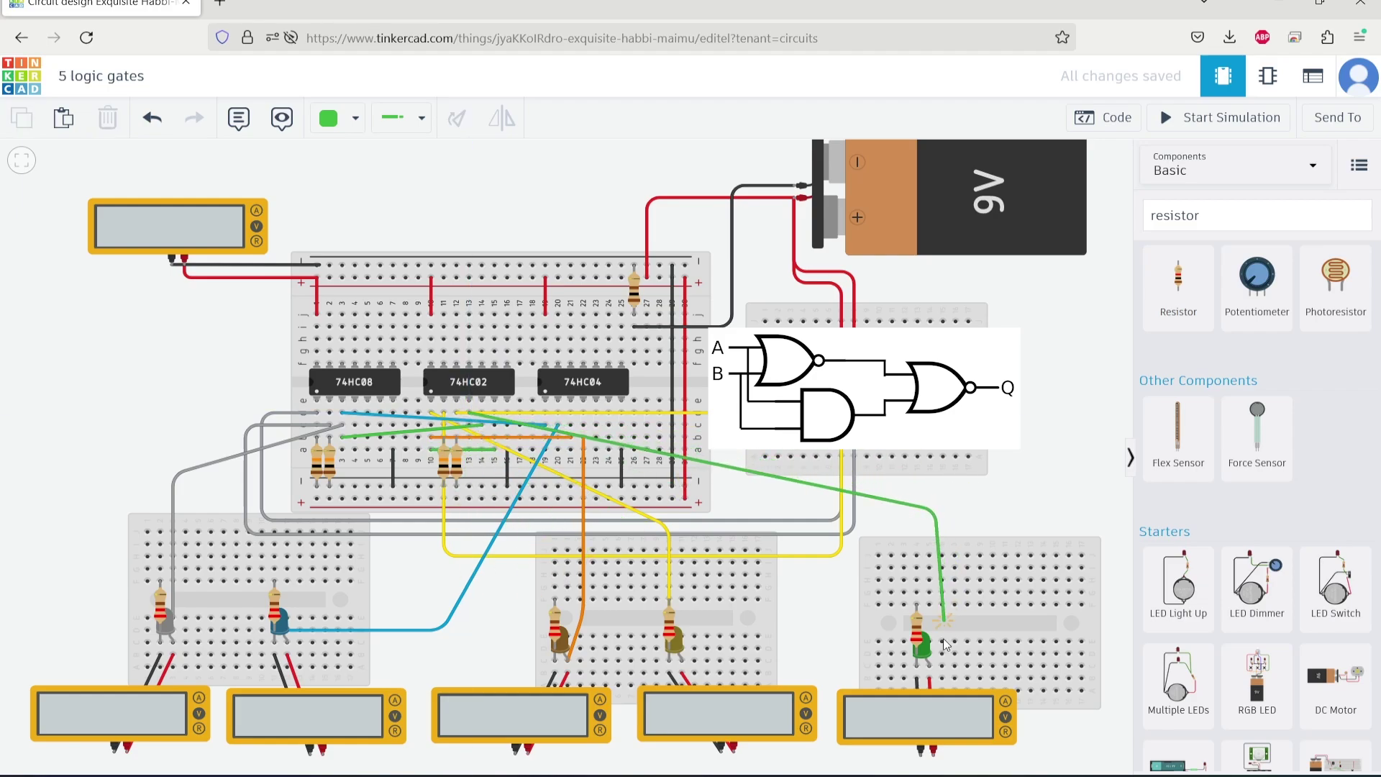
left_click(930, 641)
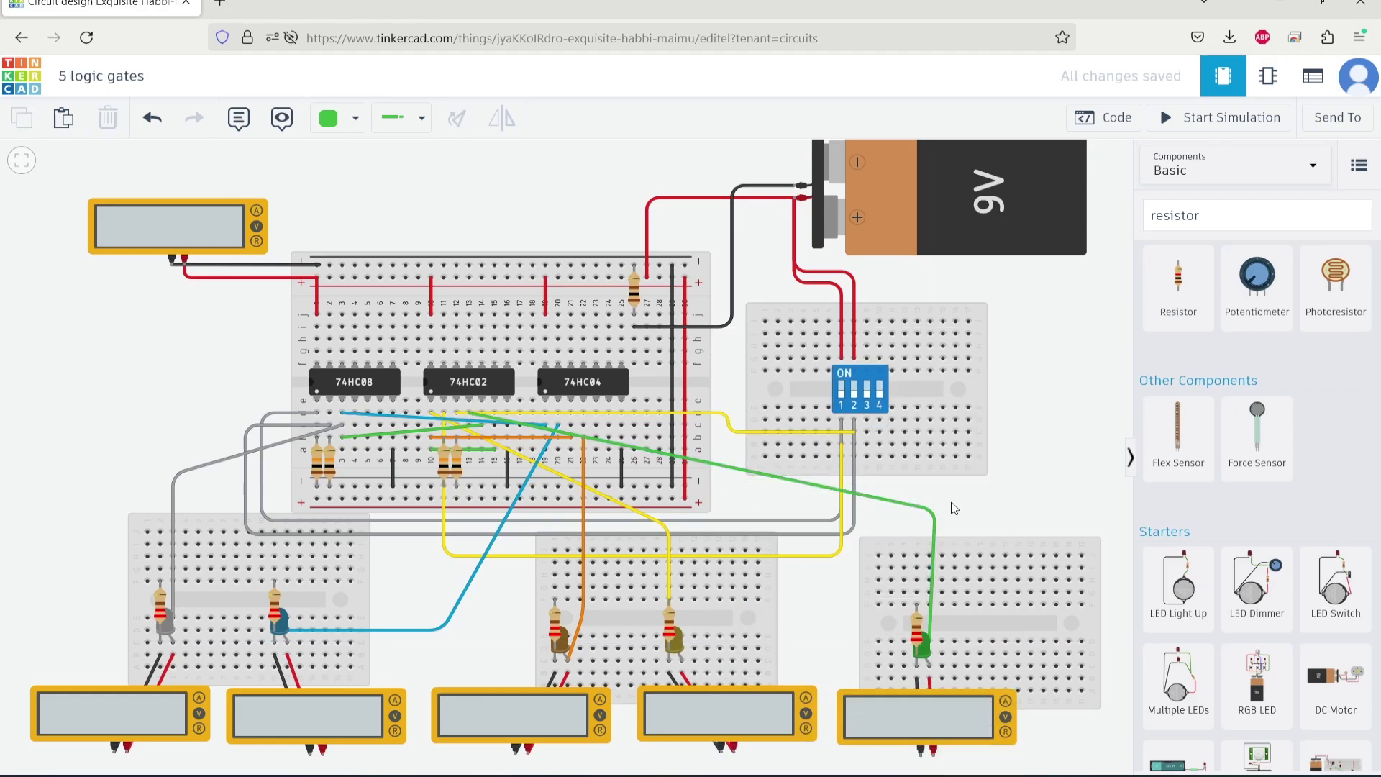
Wire the orange LED's resistor to the main breadboard's lower negative rail and colour the wire black
left_click(574, 650)
left_click(554, 587)
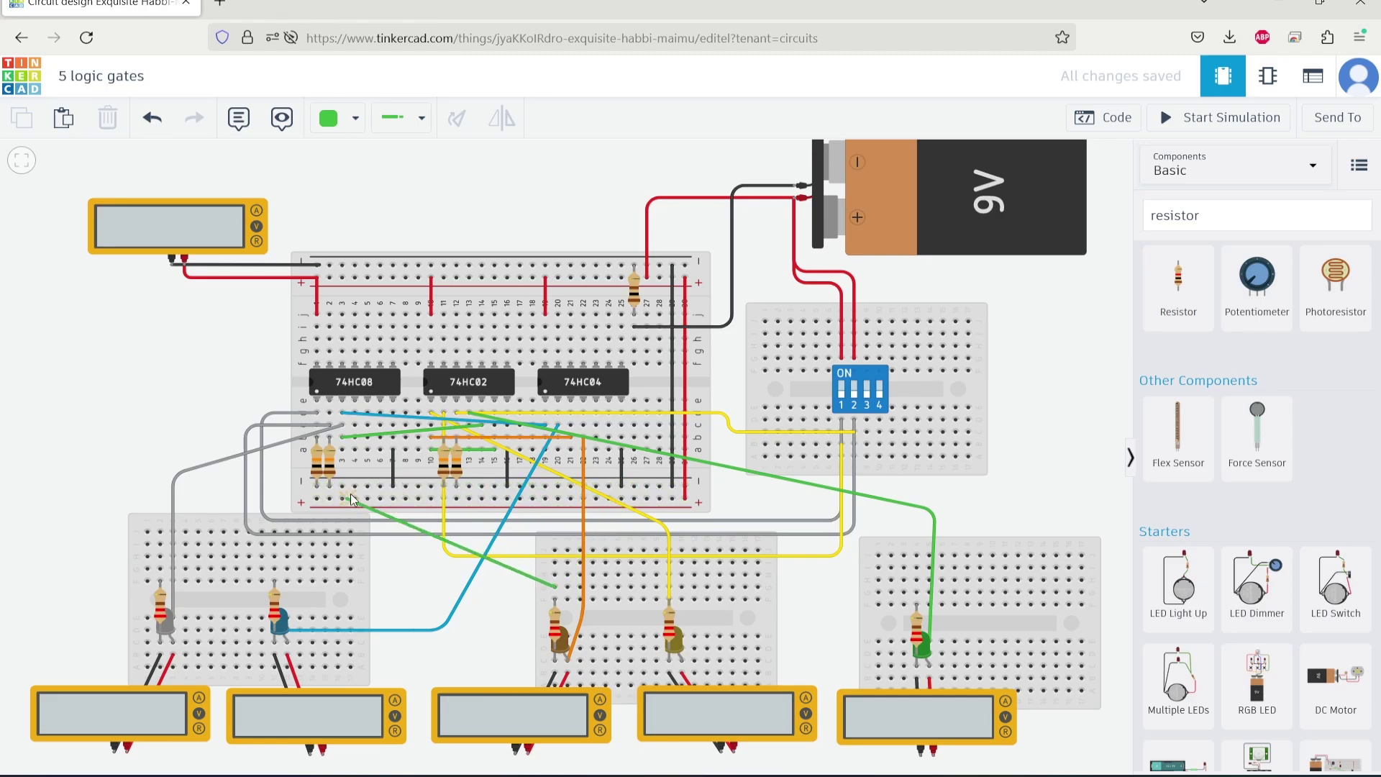
left_click(660, 487)
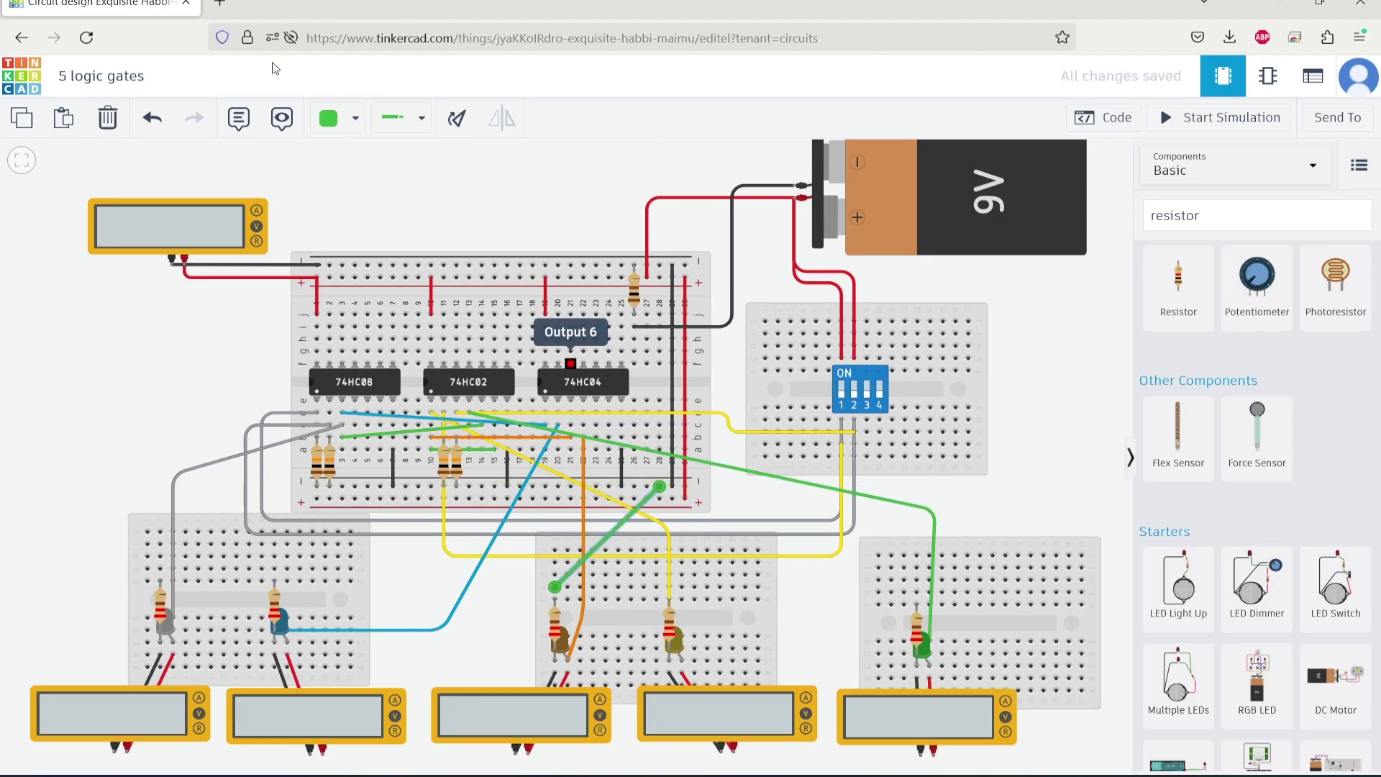
left_click(336, 128)
left_click(352, 172)
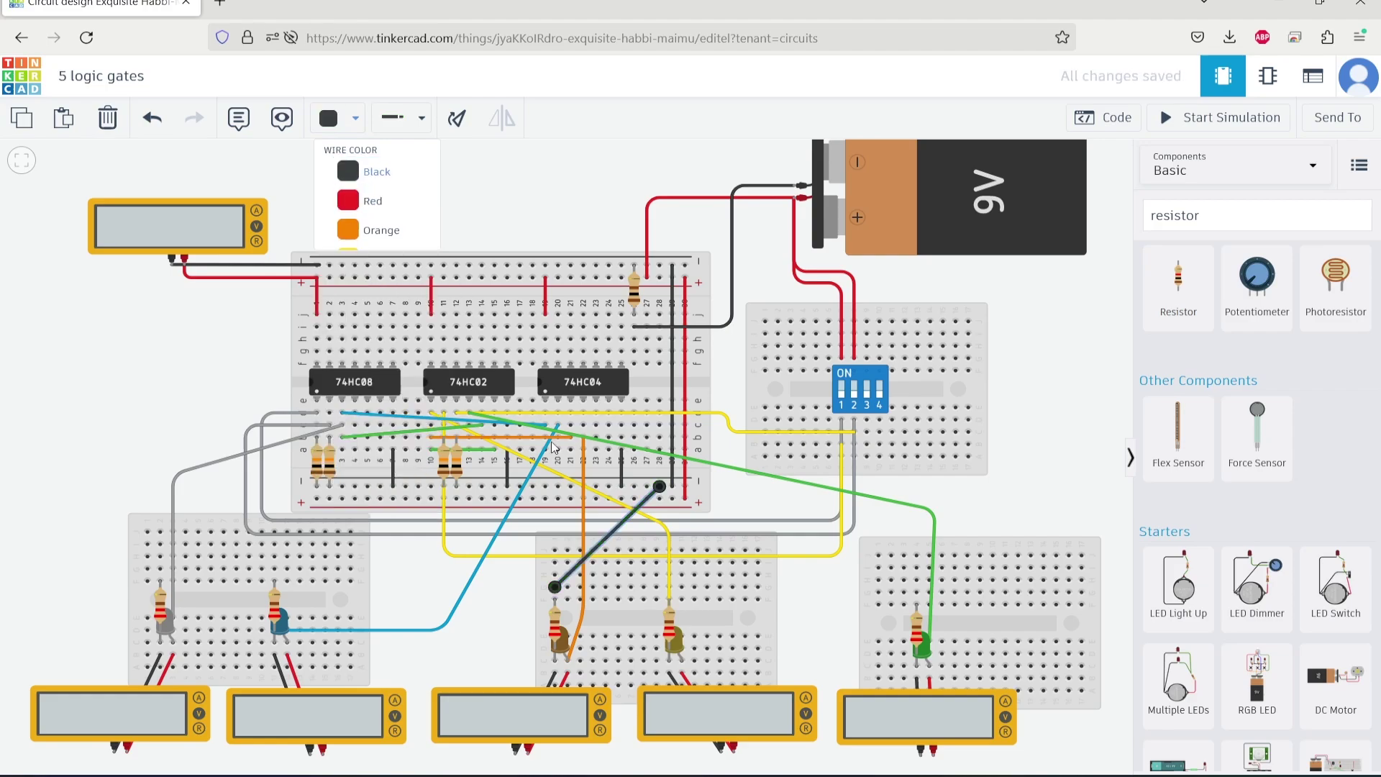
Ground the blue and grey LEDs' resistors to the main breadboard's lower negative rail with black wires
left_click(274, 569)
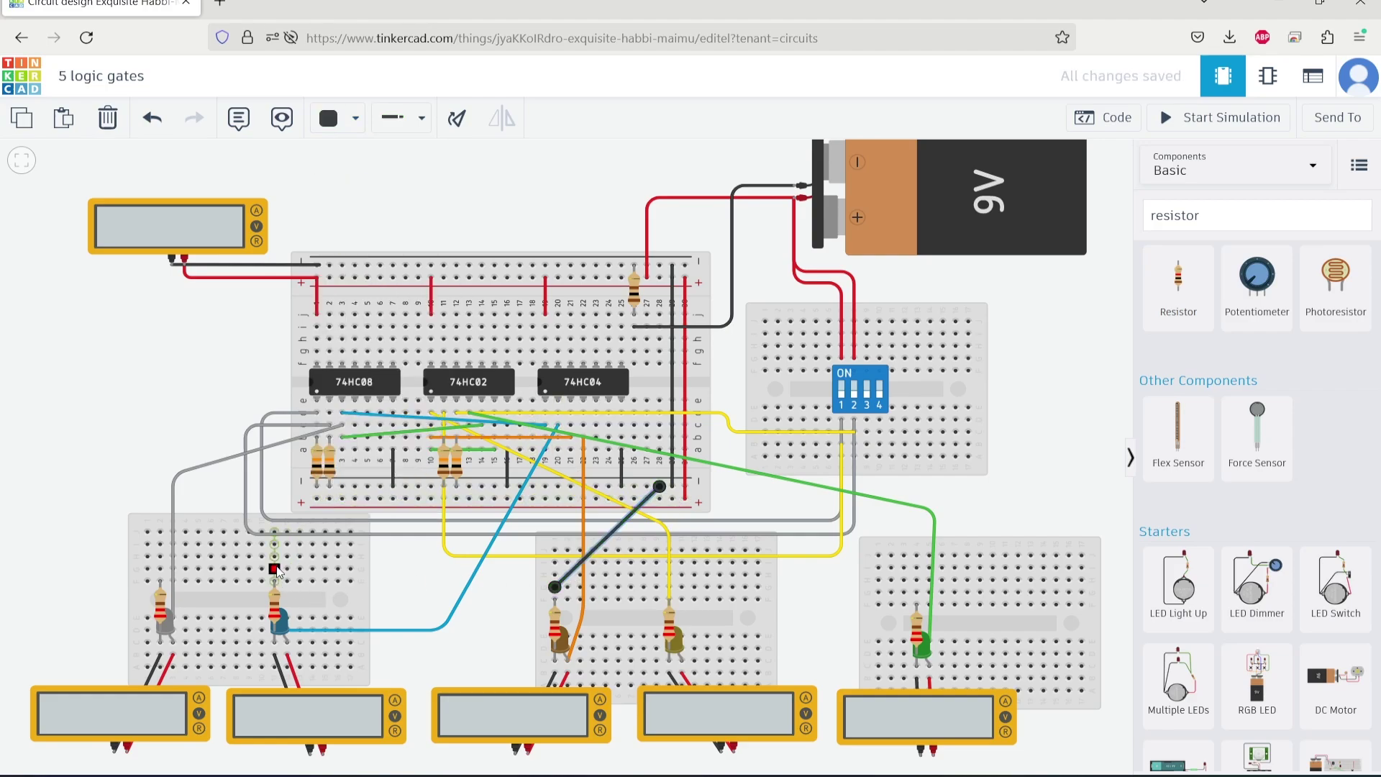
left_click(355, 487)
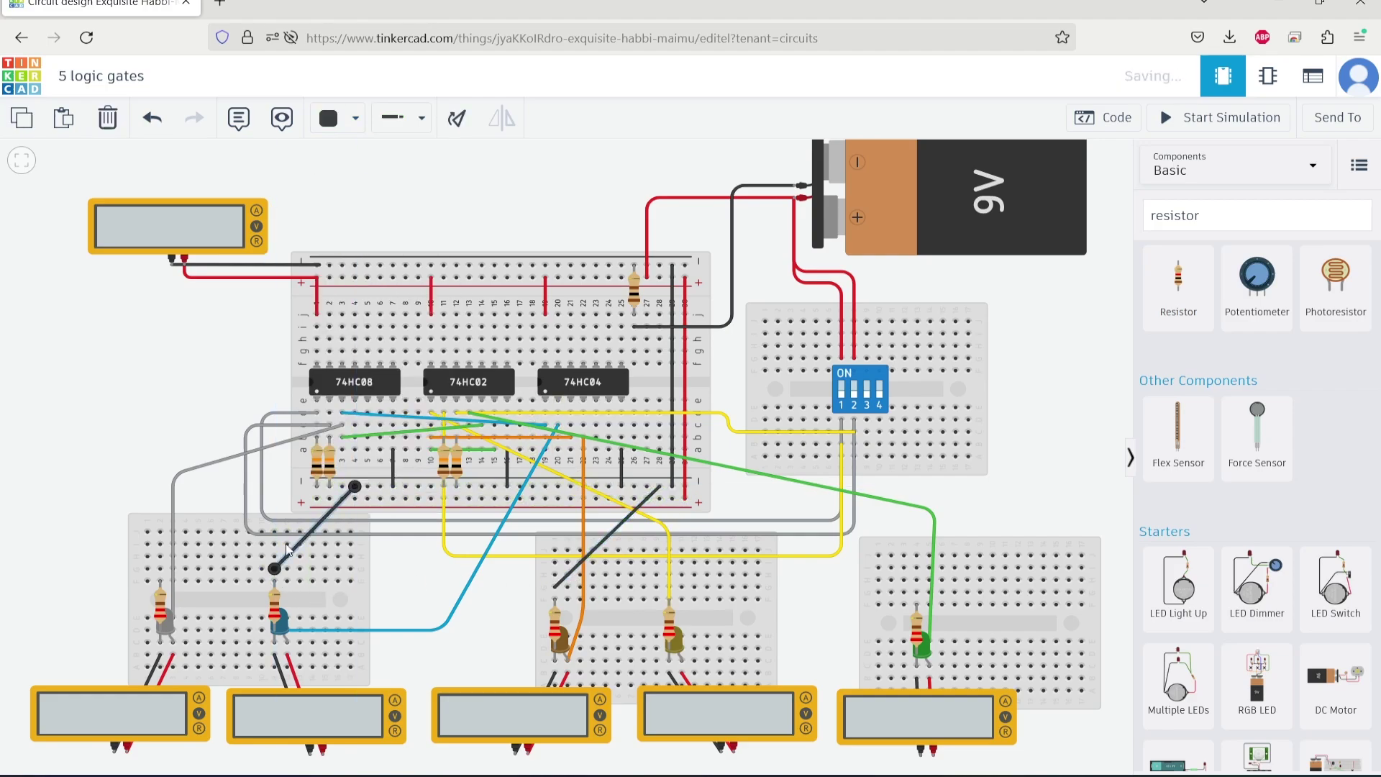
left_click(160, 568)
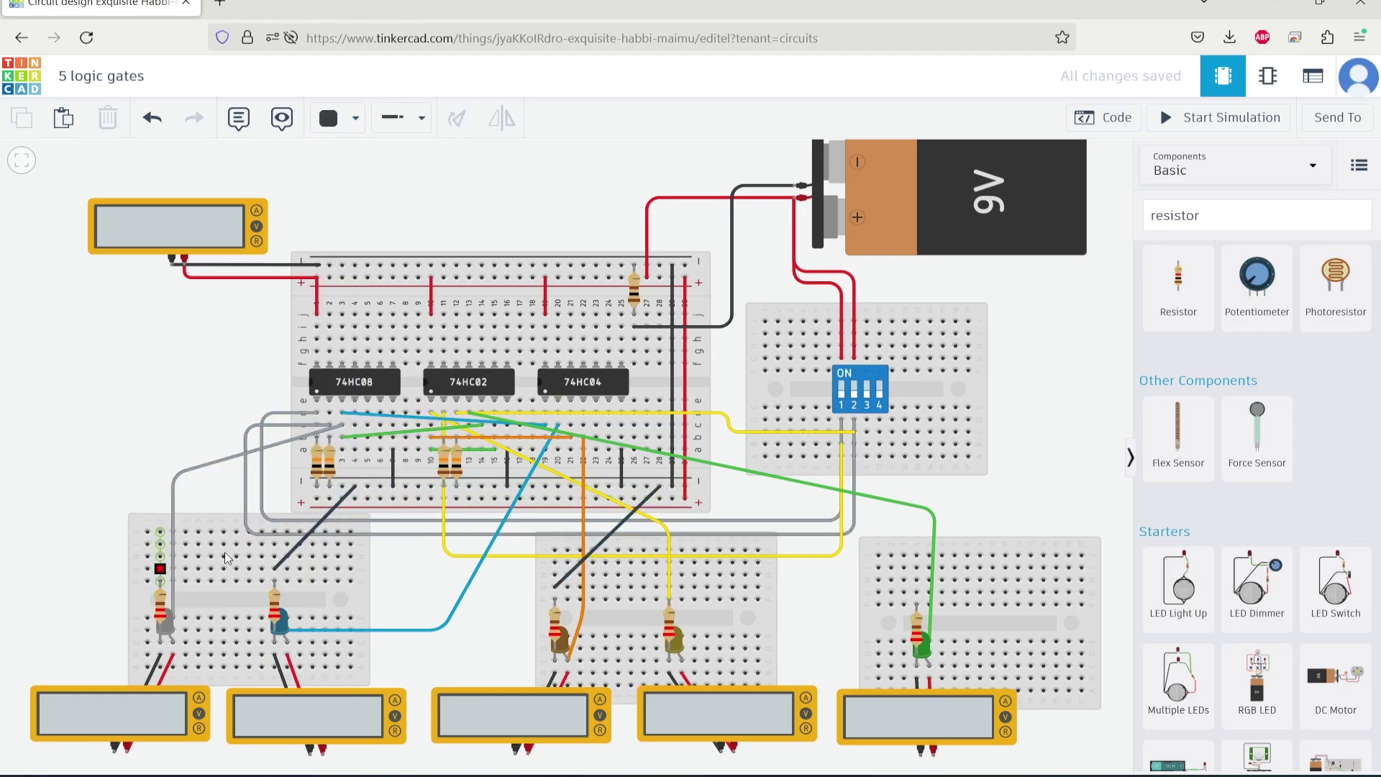
left_click(342, 487)
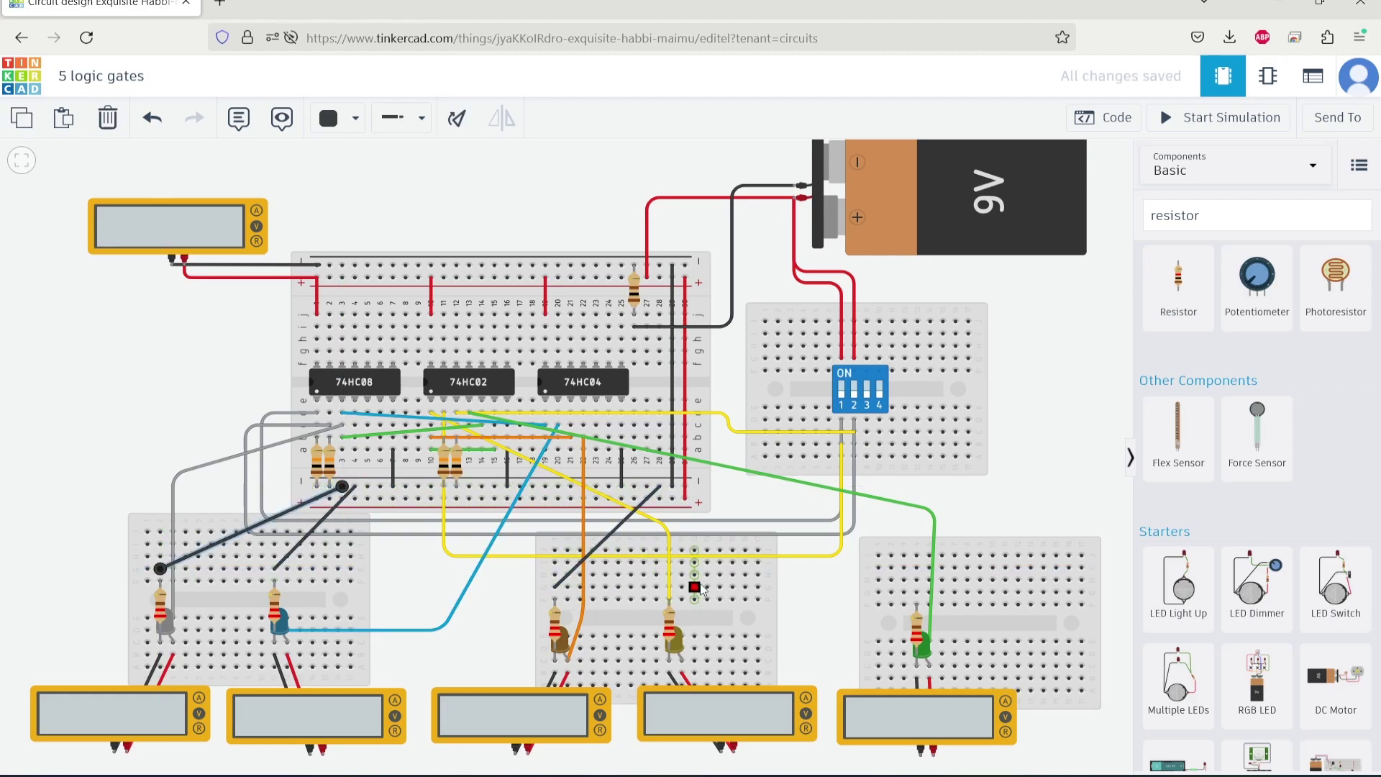
Move the yellow output wire's end to the yellow LED's leg without the resistor and align its bend directly above
left_click(670, 591)
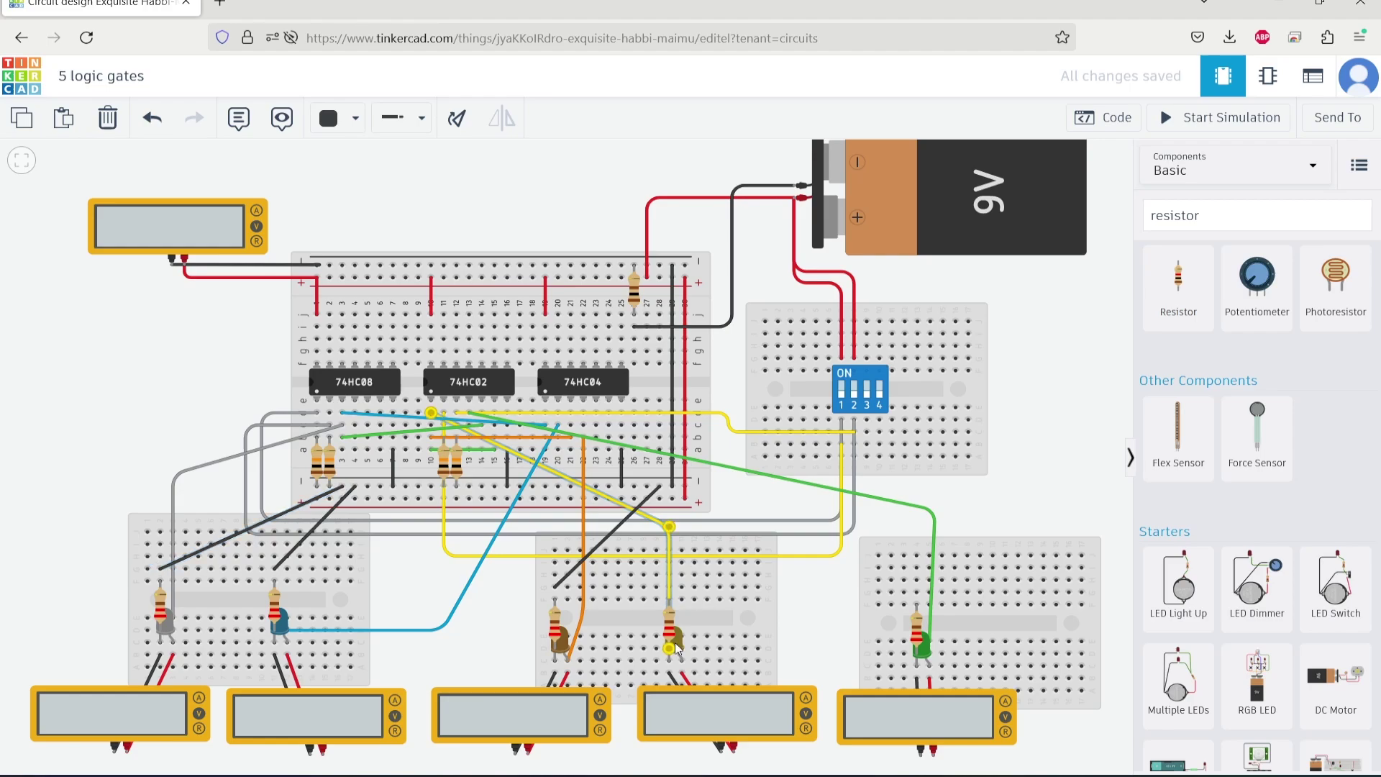
left_click_drag(670, 653, 681, 647)
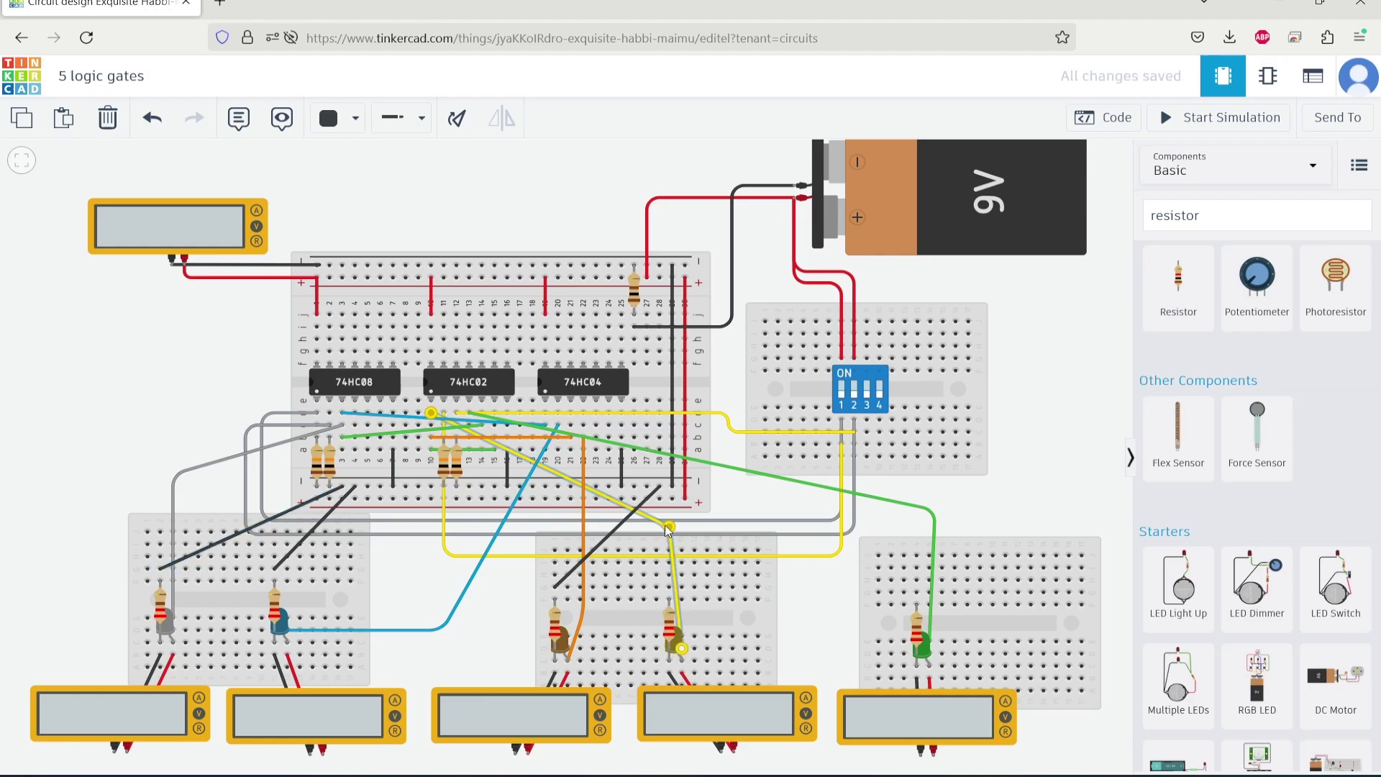
left_click_drag(669, 529, 681, 526)
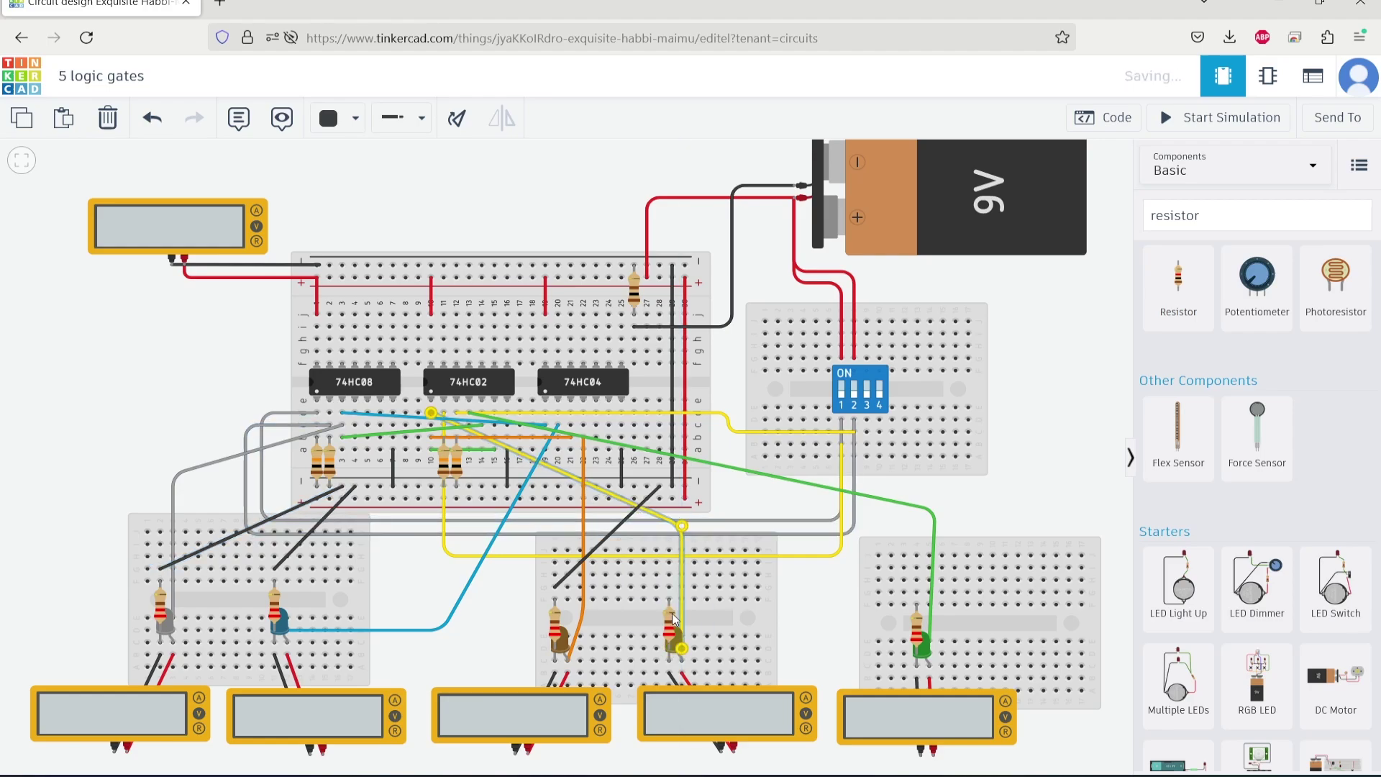
Ground the yellow and green LEDs' resistors to the main breadboard's lower negative rail with black wires
left_click(670, 591)
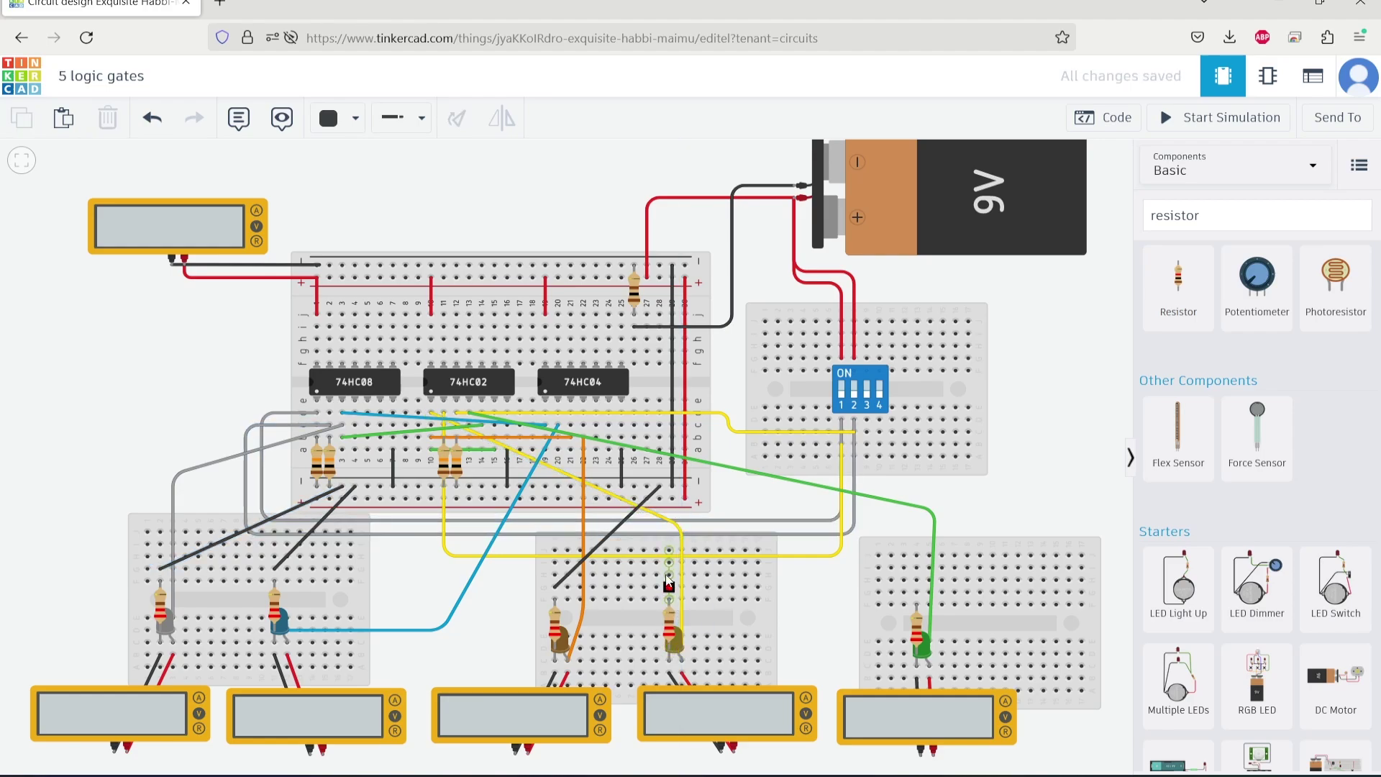
left_click(647, 488)
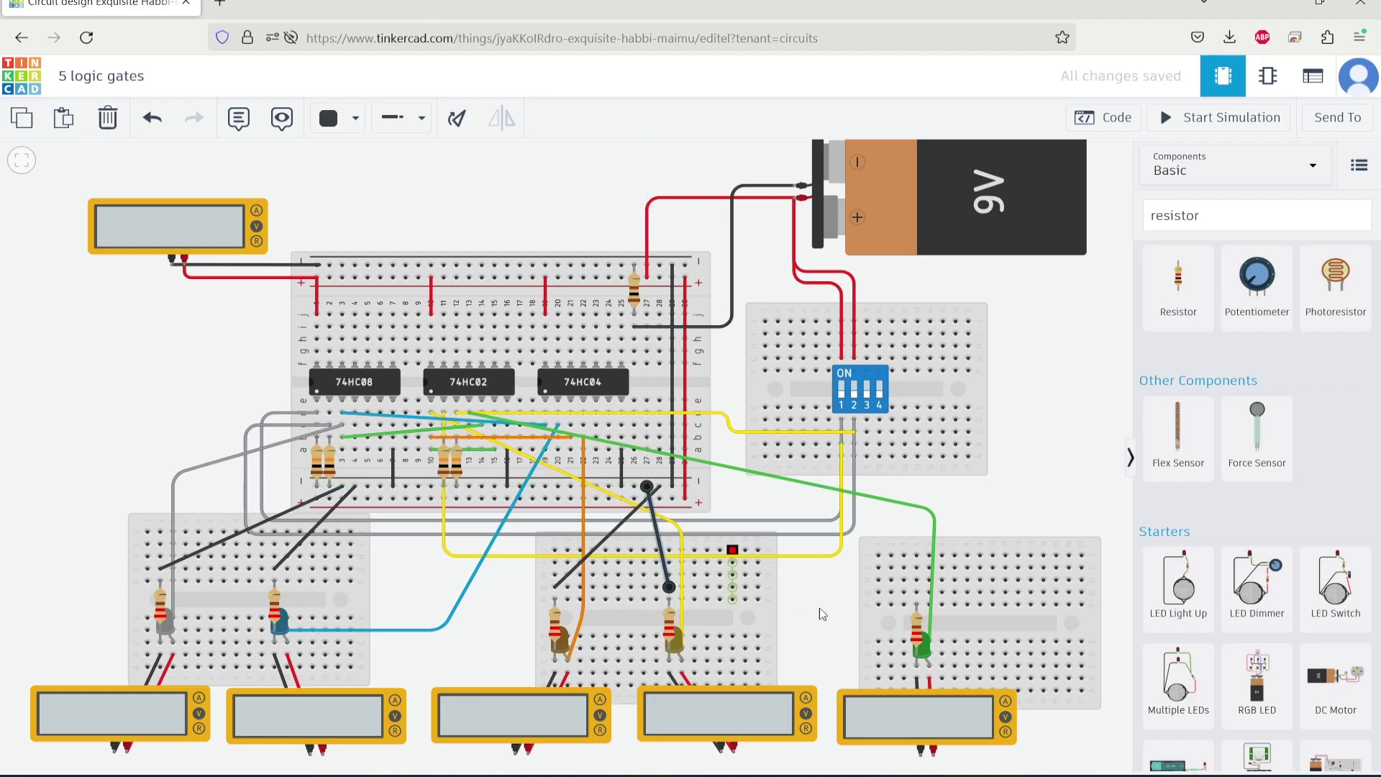
left_click(916, 594)
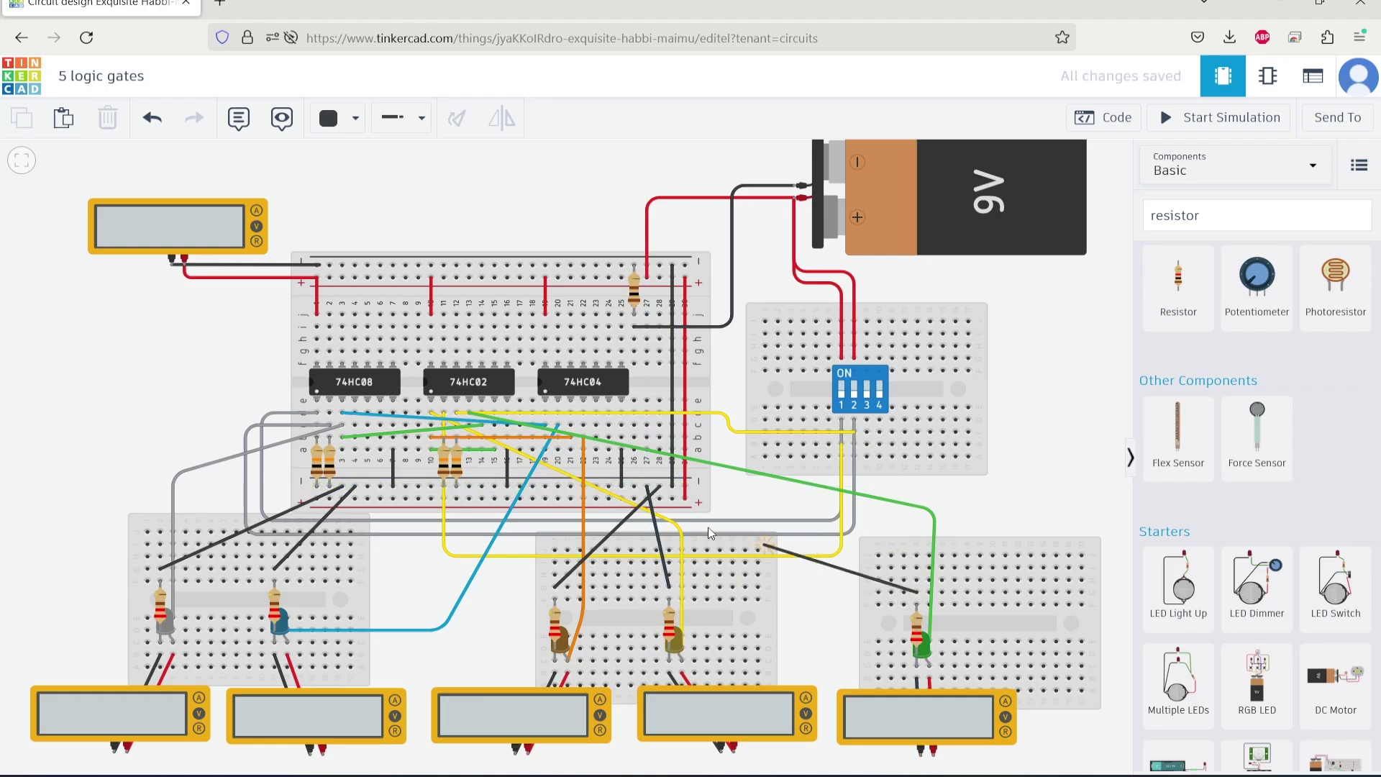
left_click(634, 487)
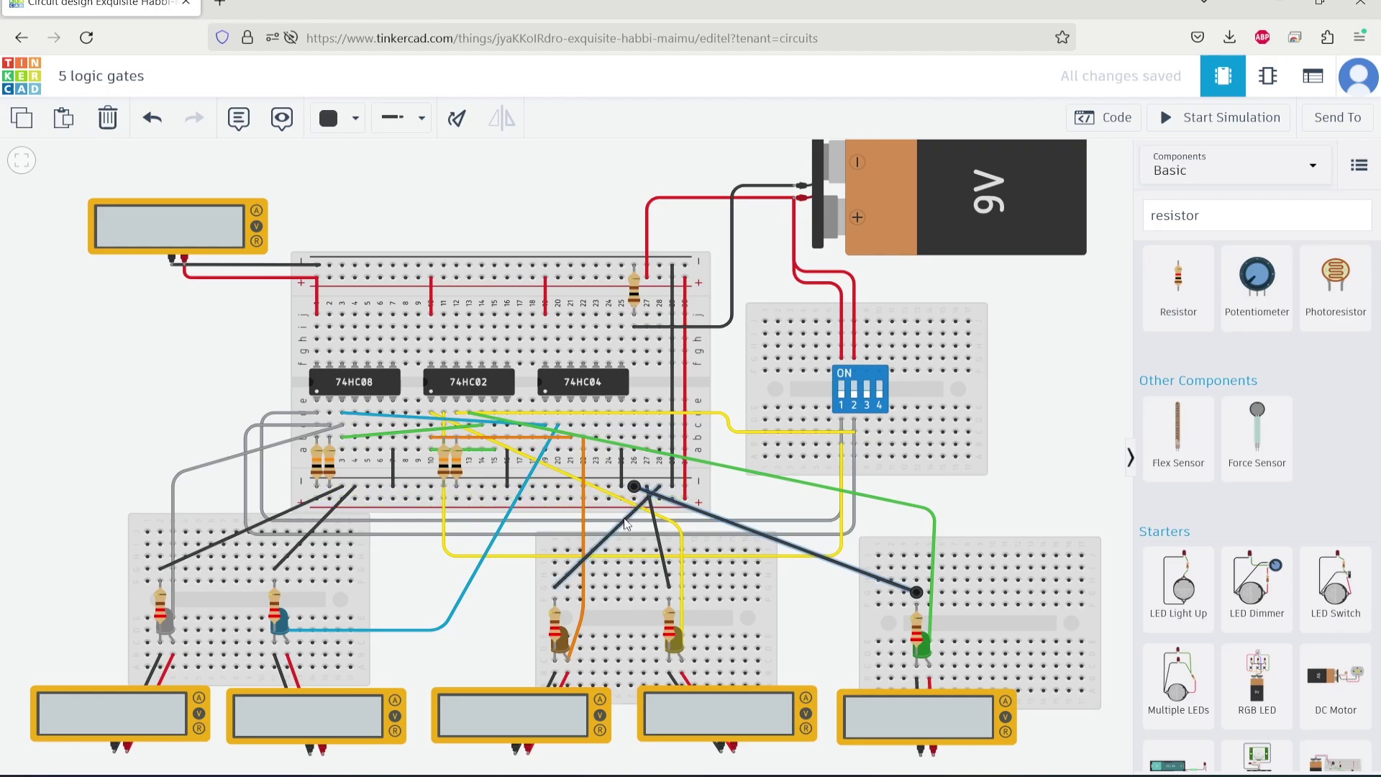
Move the rail end of the orange LED's black ground wire along the lower negative rail to column 24, clear of the neighbouring wires
left_click(648, 505)
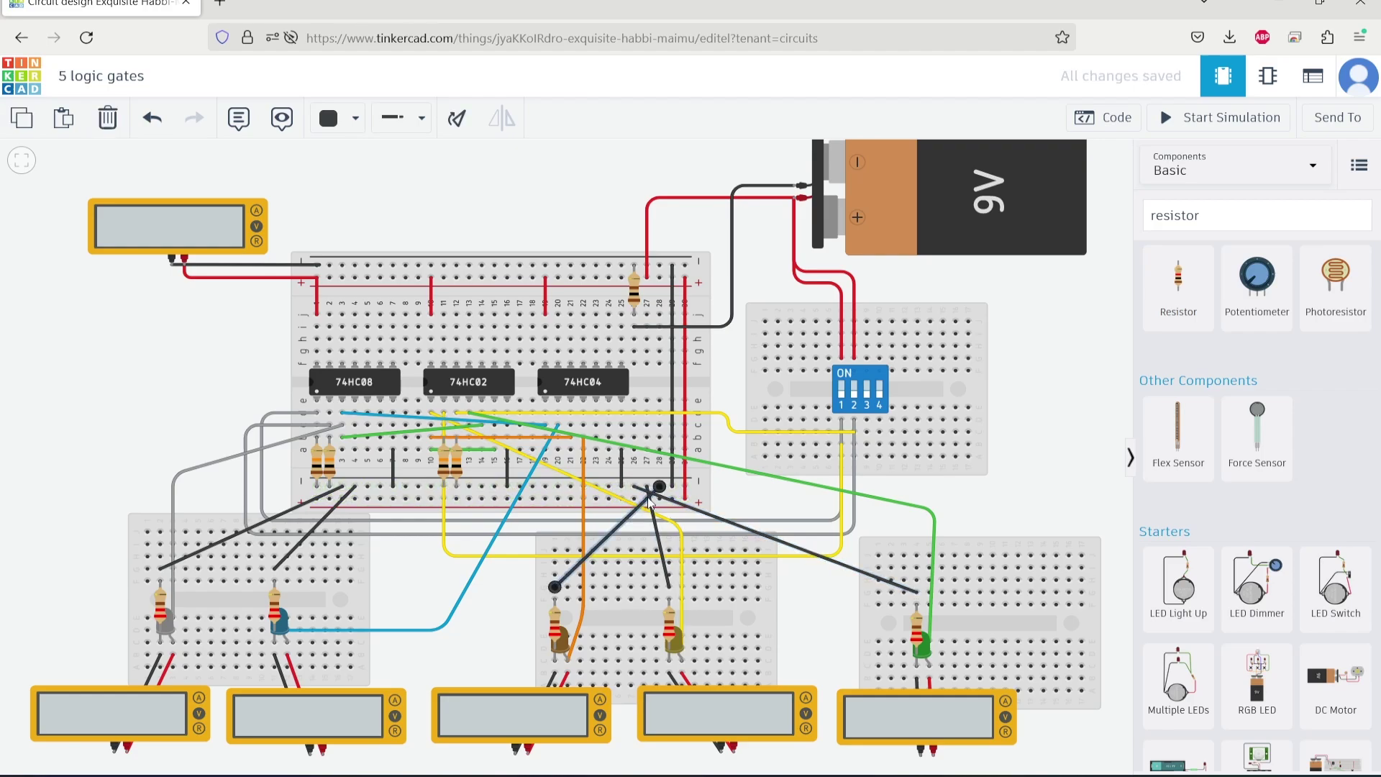
left_click_drag(658, 488, 608, 487)
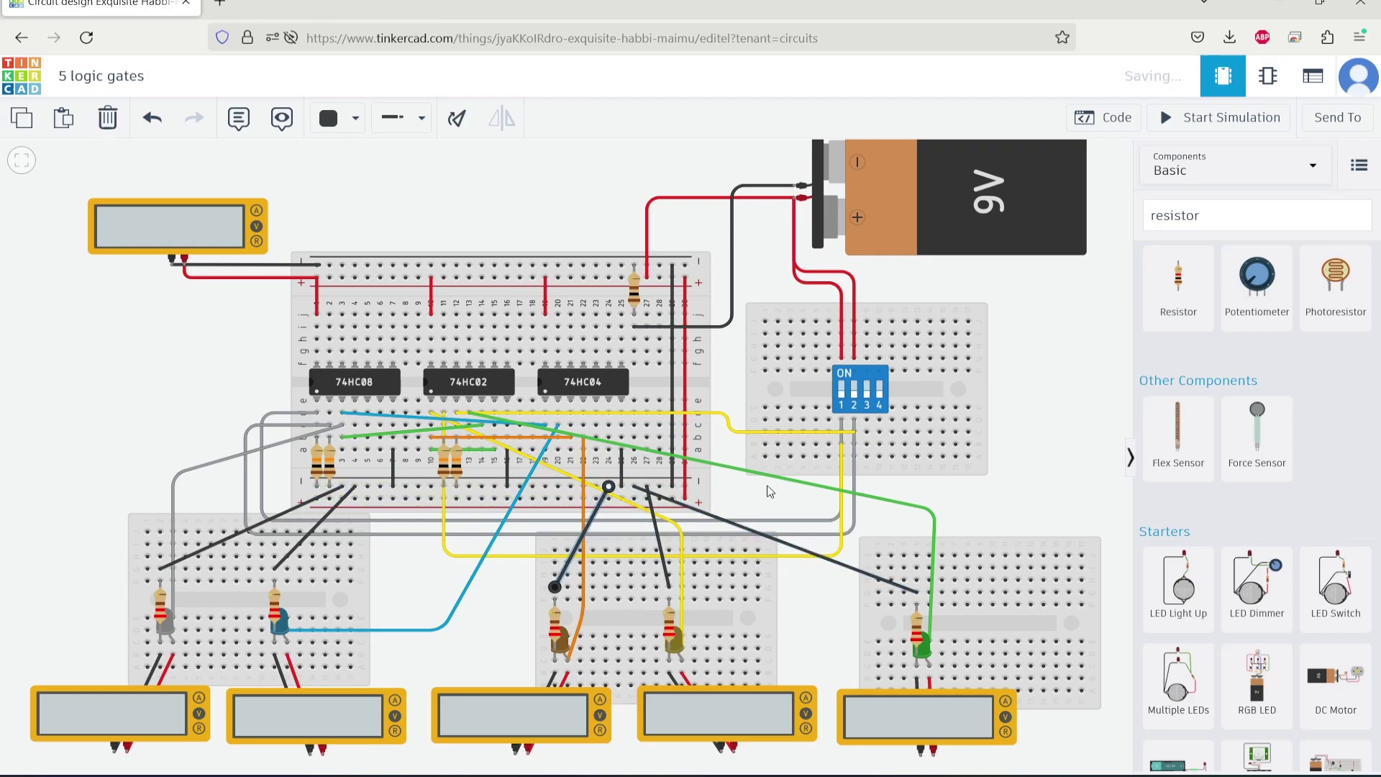
left_click(1040, 501)
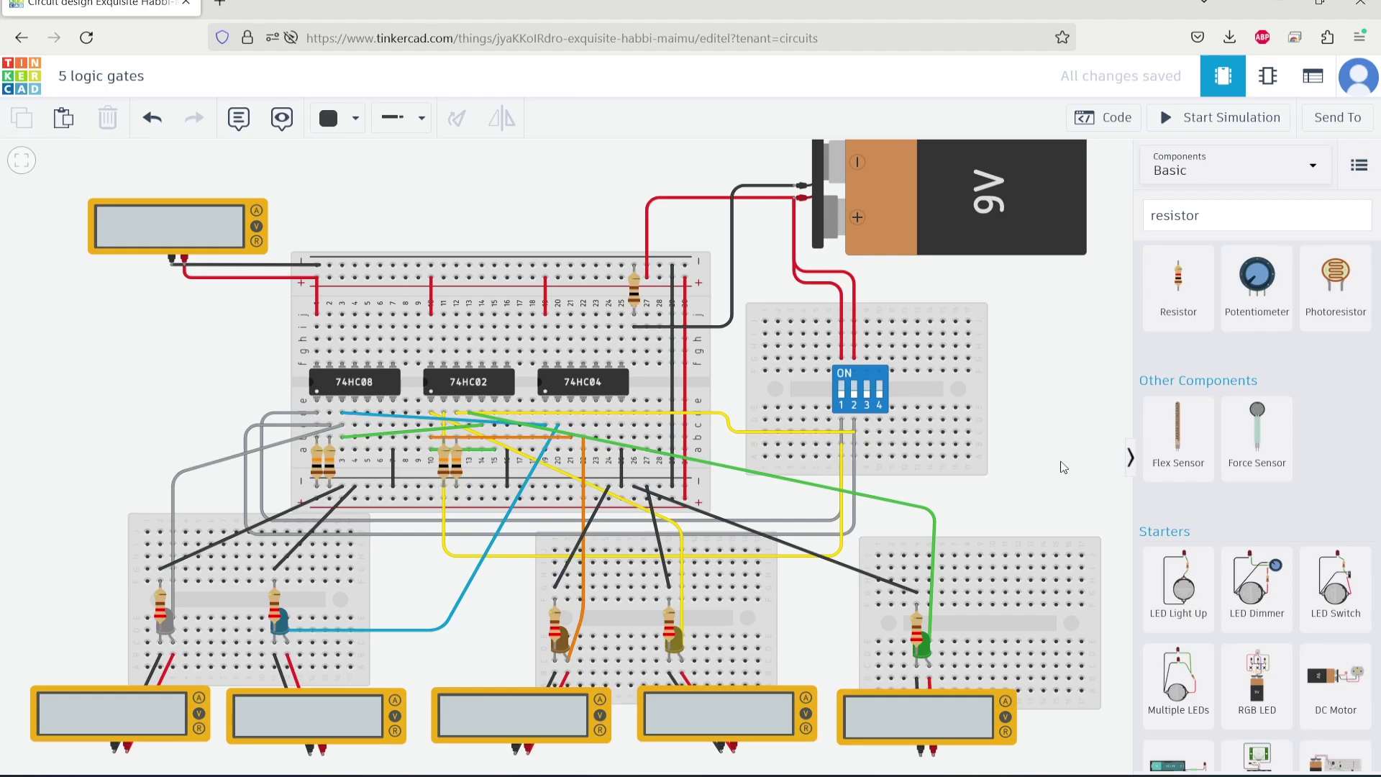
Start the simulation and test the gates by turning DIP switch 1 on and back off
left_click(1196, 119)
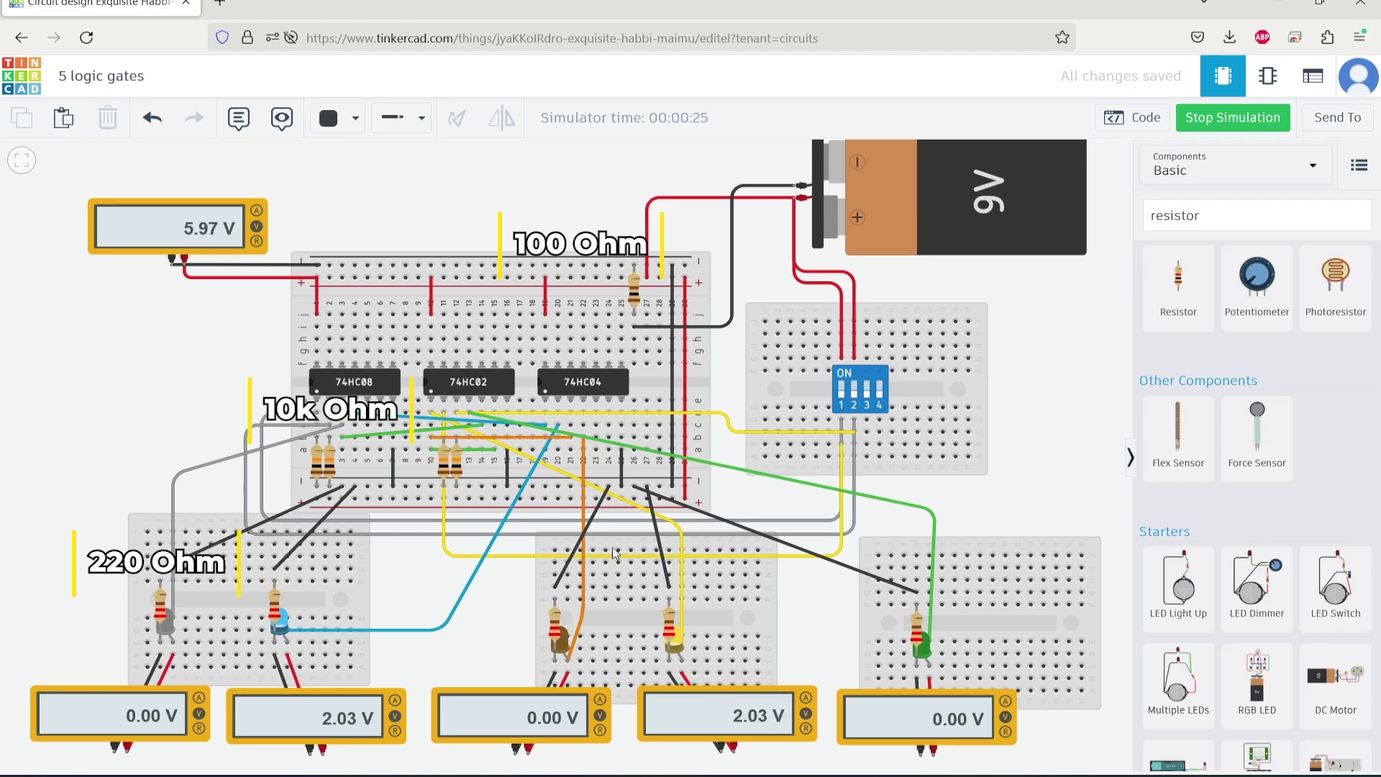
left_click(843, 394)
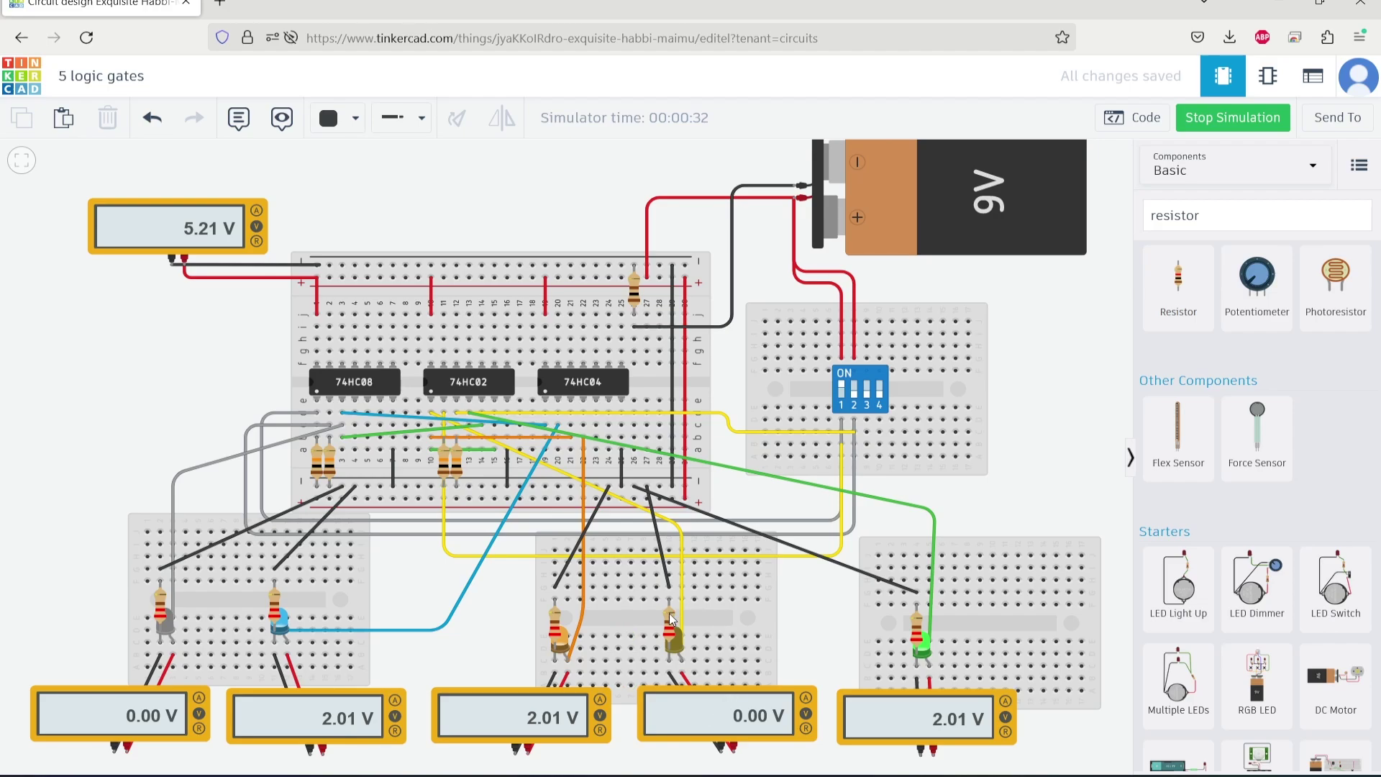
left_click(843, 396)
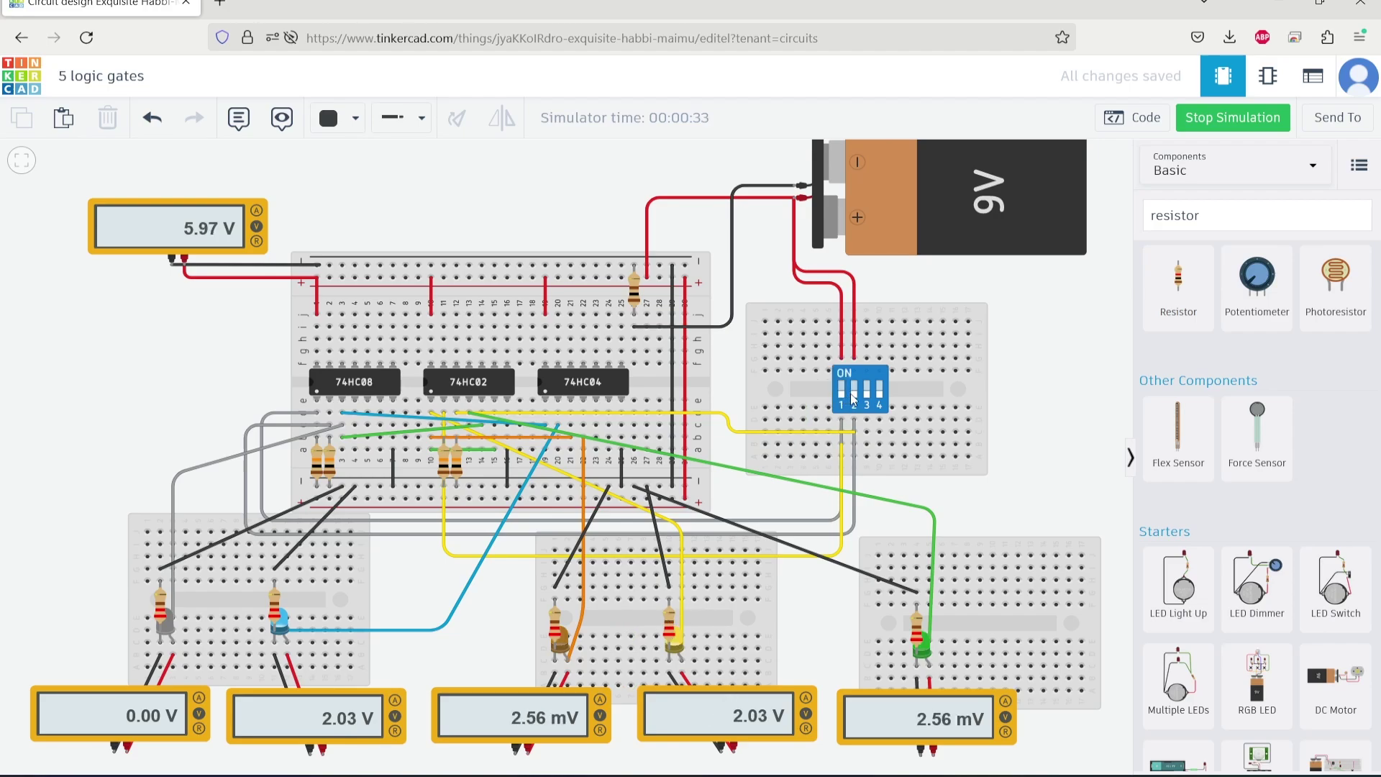
Test the gates with DIP switch 2 on alone and with switches 1 and 2 both on, and stop the simulation
left_click(857, 397)
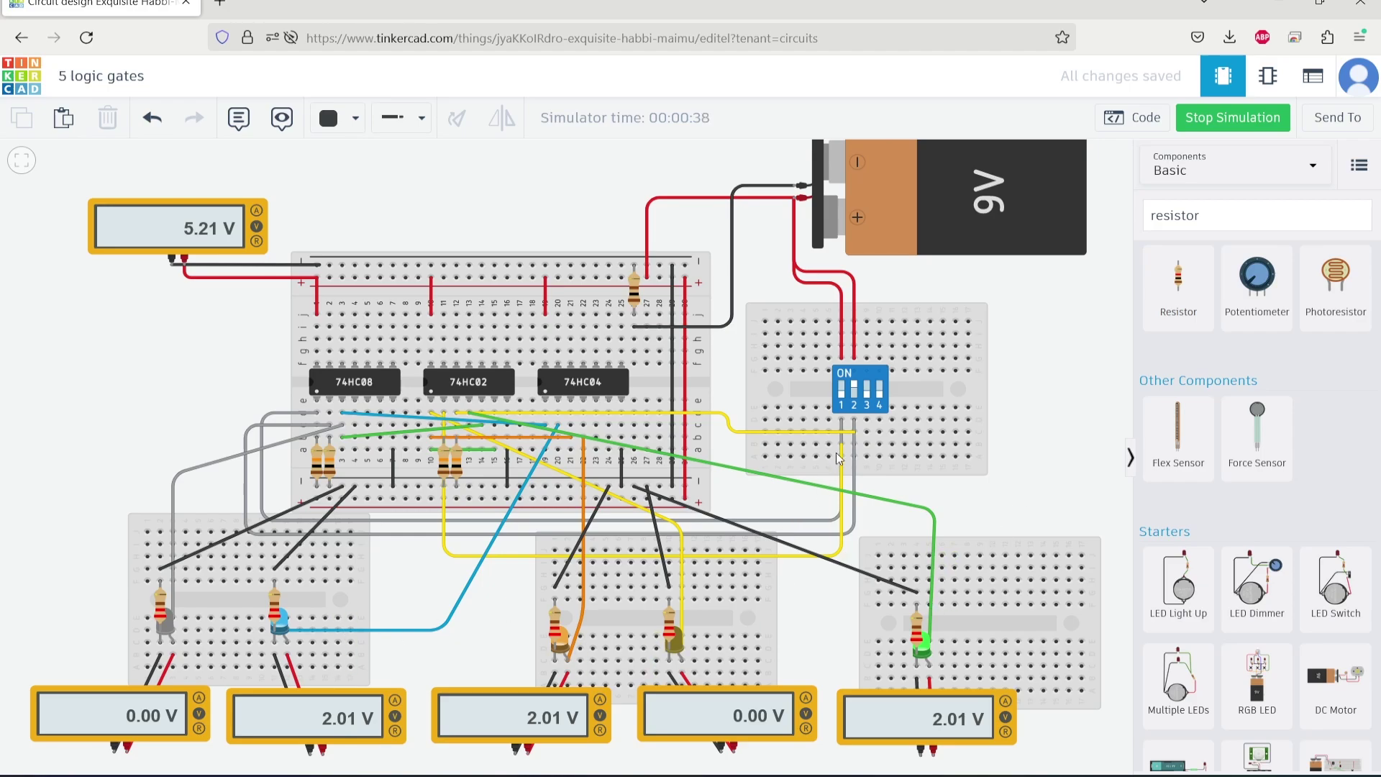
left_click(845, 397)
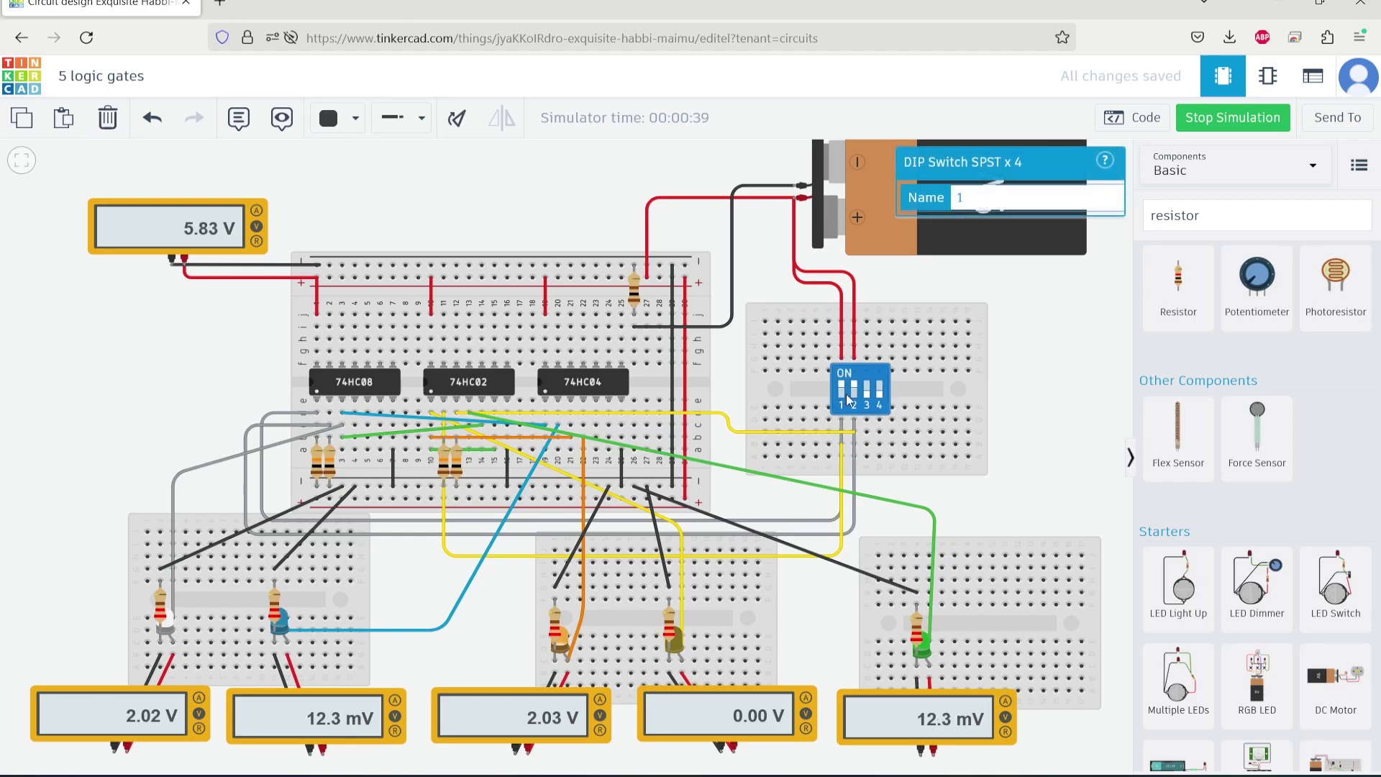
left_click(1061, 442)
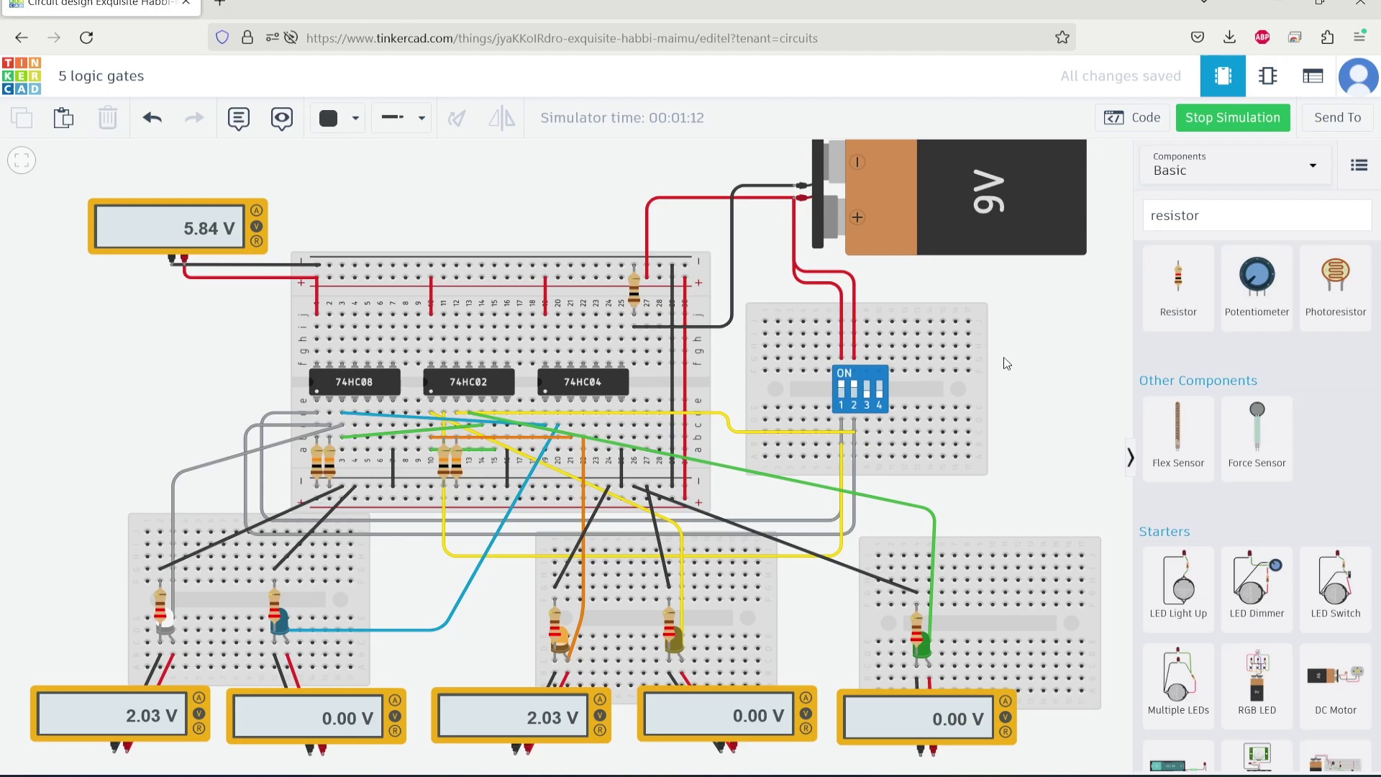
left_click(1229, 128)
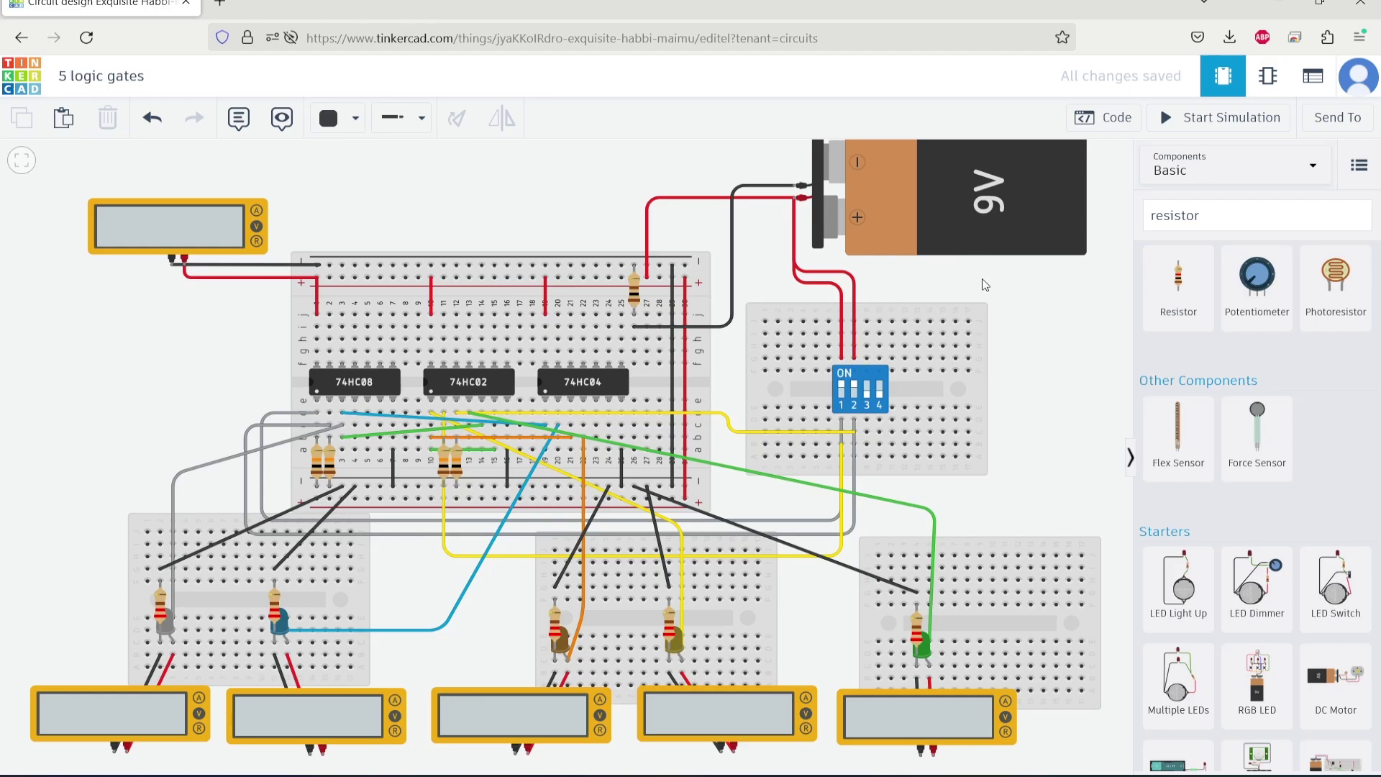
Review the circuit's schematic and its full component list, and return to the circuit view
left_click(1267, 76)
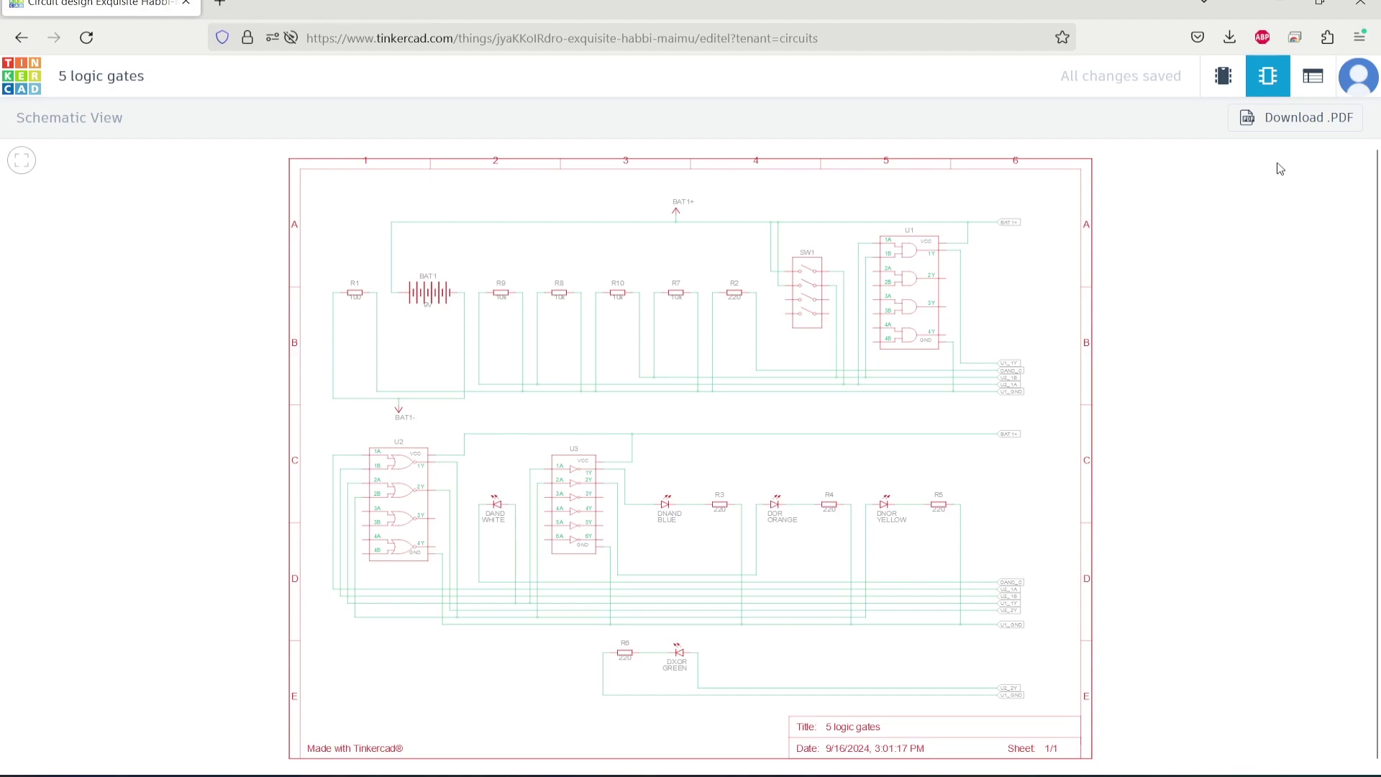
left_click(1311, 80)
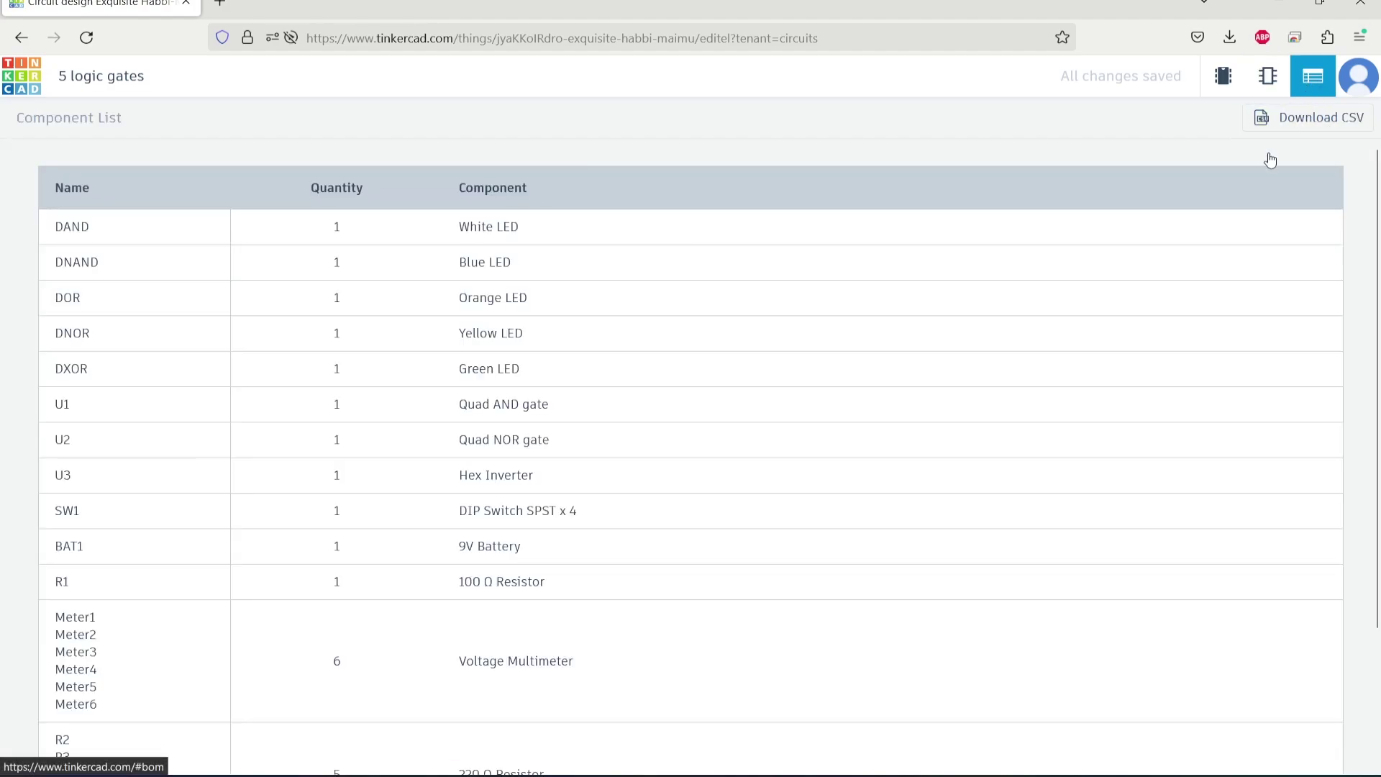
left_click(1222, 75)
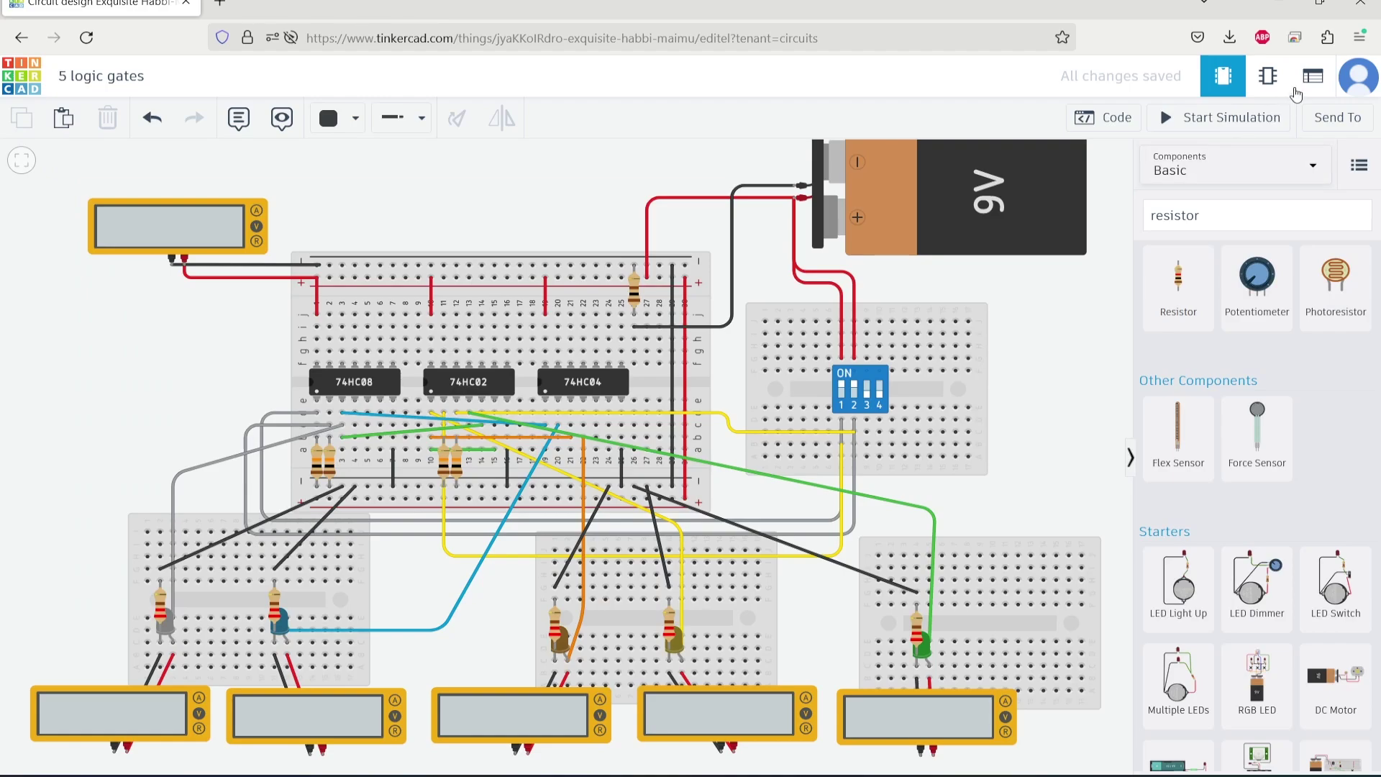
left_click(1311, 79)
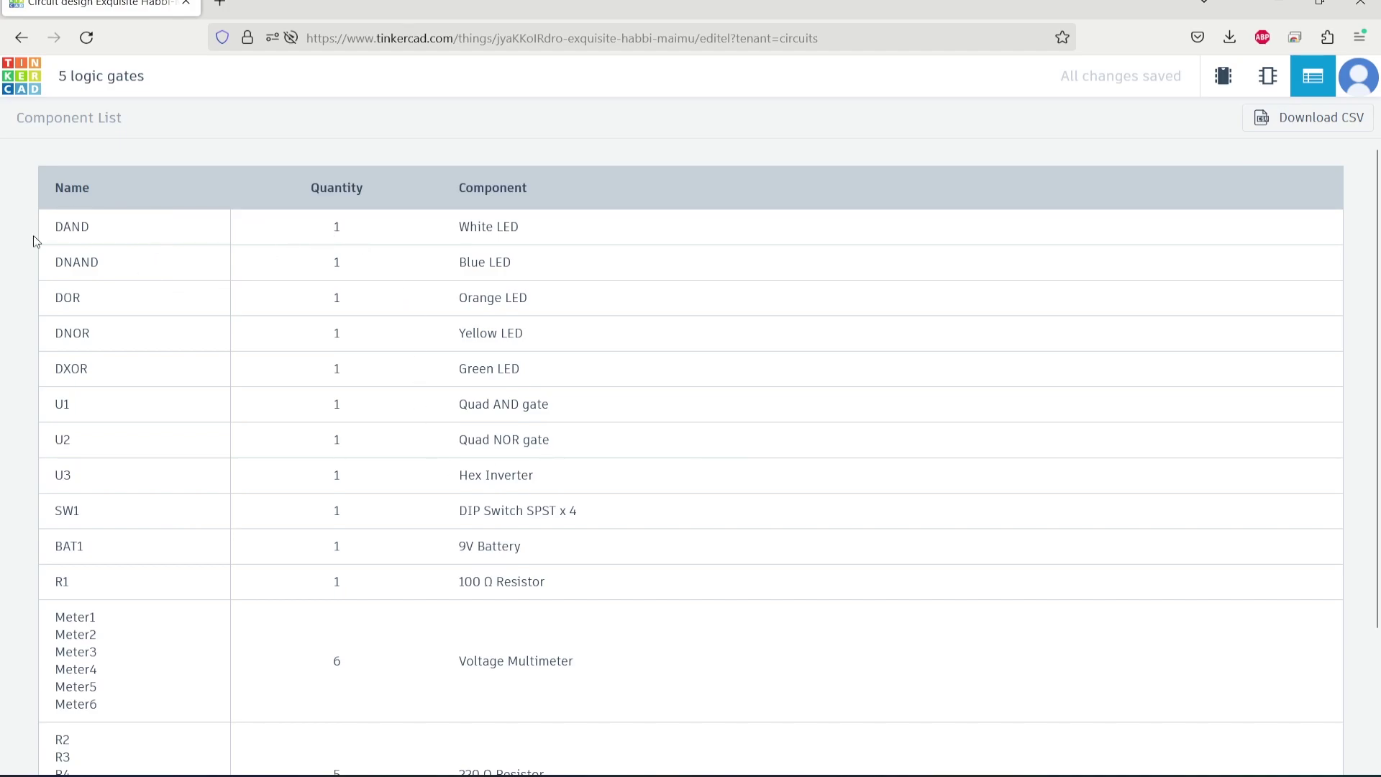
scroll(160, 587, "down", 3)
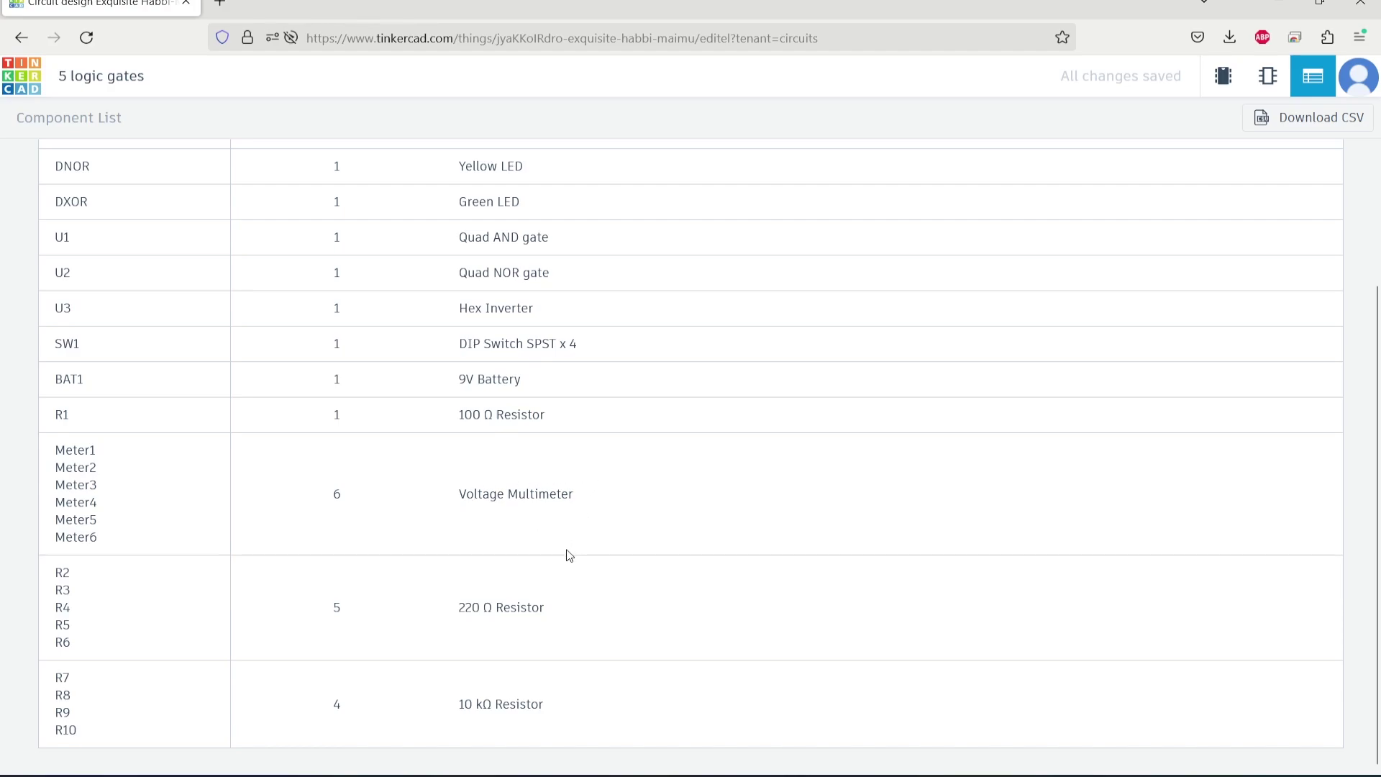
scroll(571, 547, "up", 3)
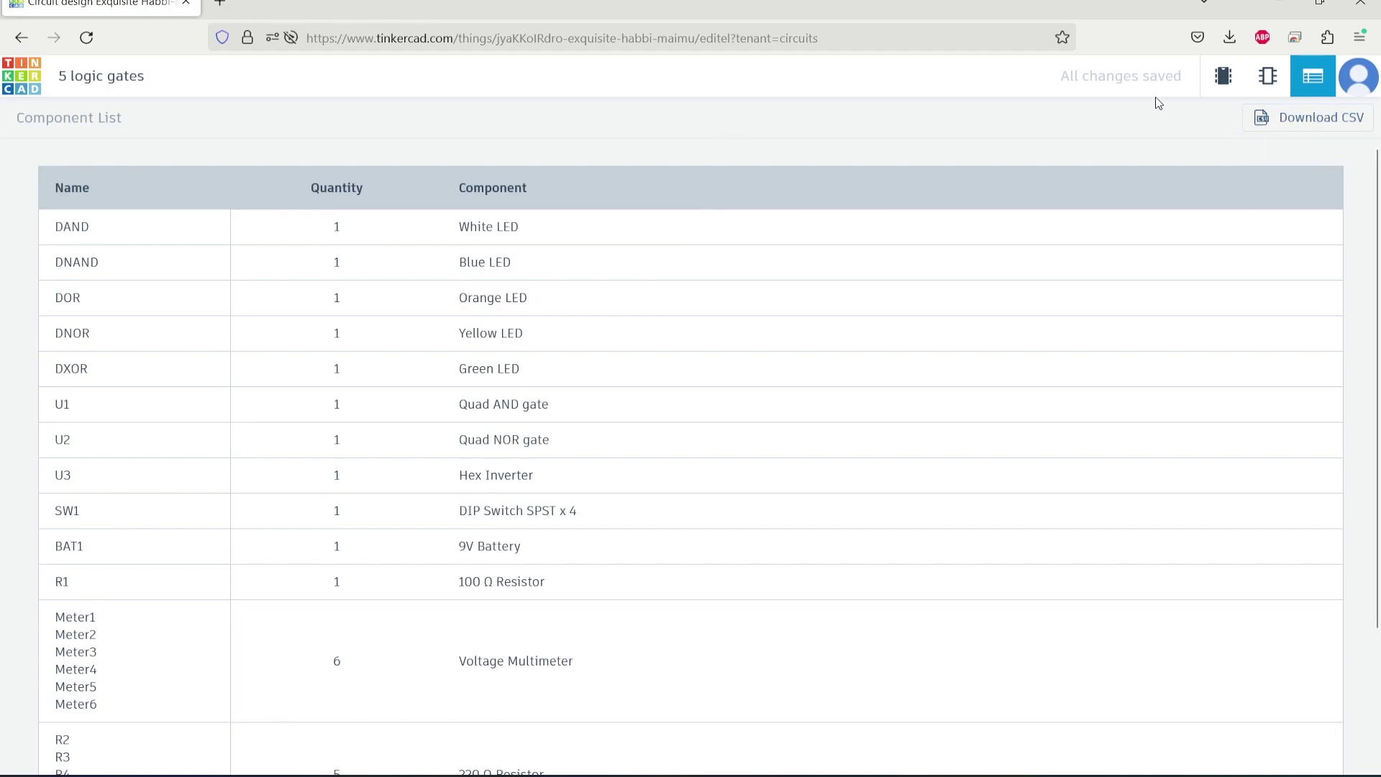
left_click(1222, 76)
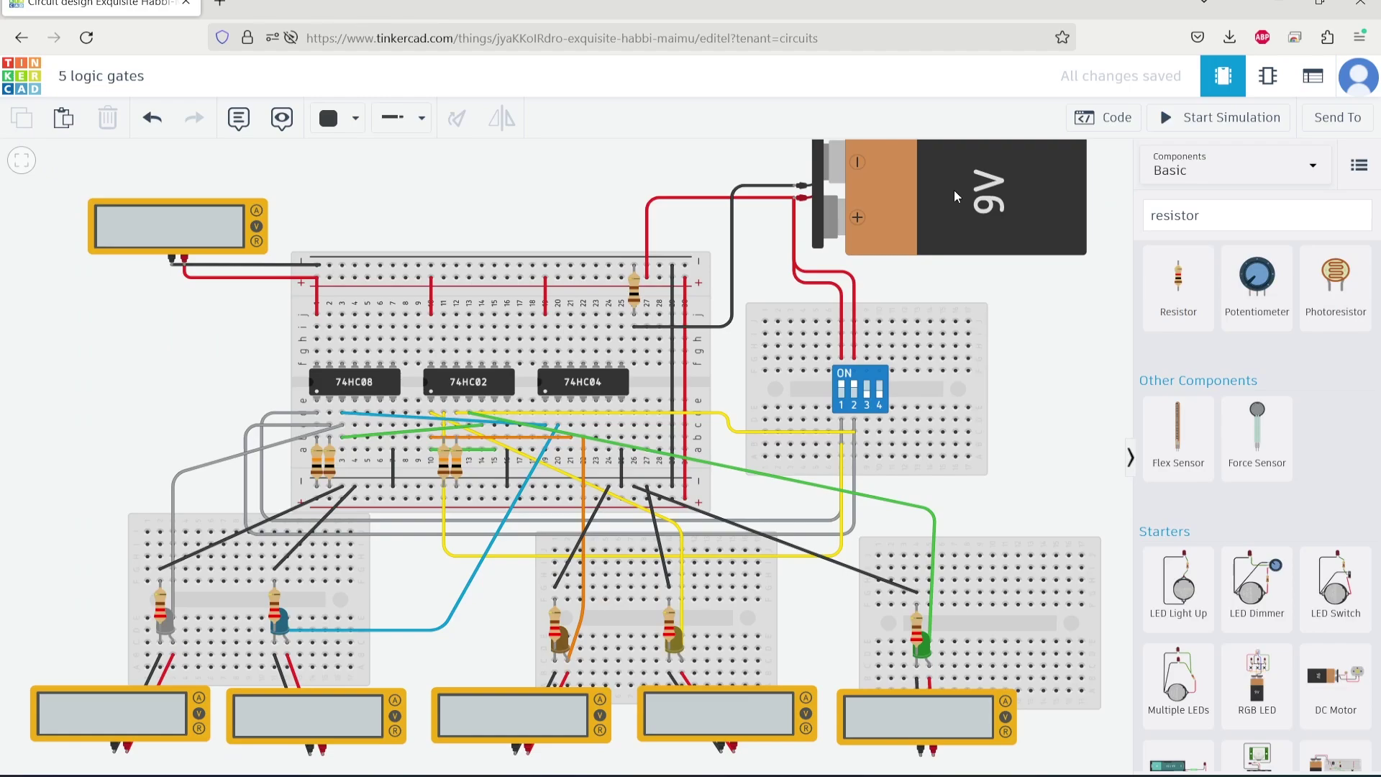